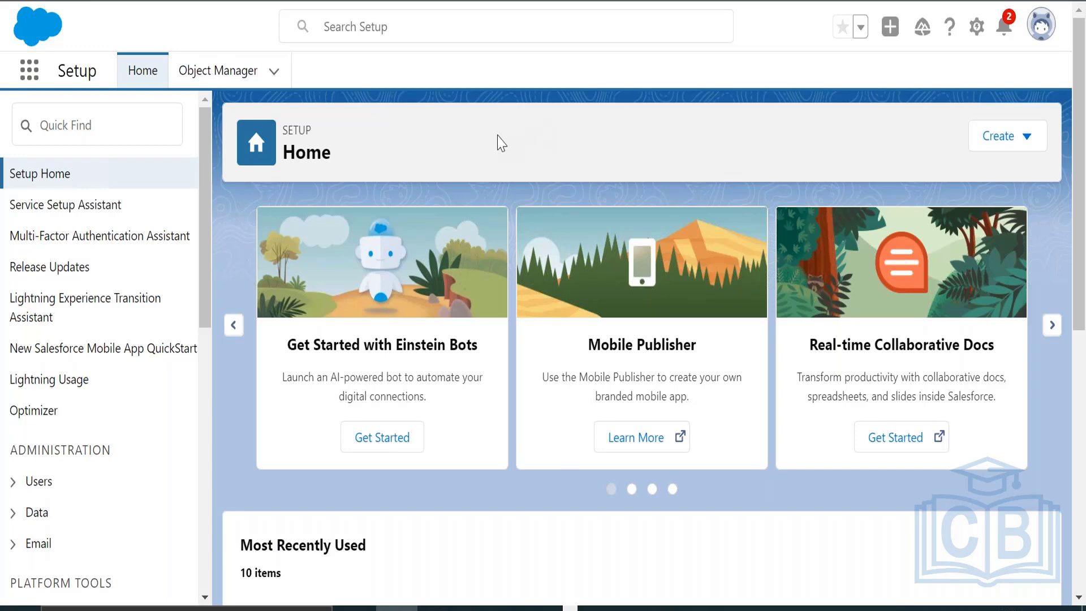
{"action": "key", "text": "XF86AudioRaiseVolume"}
{"action": "key", "text": "XF86AudioRaiseVolume"}
{"action": "key", "text": "XF86AudioRaiseVolume"}
{"action": "key", "text": "XF86AudioRaiseVolume"}
{"action": "key", "text": "XF86AudioRaiseVolume"}
{"action": "key", "text": "XF86AudioRaiseVolume"}
{"action": "key", "text": "XF86AudioRaiseVolume"}
{"action": "key", "text": "XF86AudioRaiseVolume"}
{"action": "key", "text": "XF86AudioRaiseVolume"}
{"action": "key", "text": "XF86AudioRaiseVolume"}
{"action": "key", "text": "XF86AudioRaiseVolume"}
{"action": "key", "text": "XF86AudioRaiseVolume"}
{"action": "key", "text": "XF86AudioRaiseVolume"}
{"action": "key", "text": "XF86AudioRaiseVolume"}
{"action": "key", "text": "XF86AudioRaiseVolume"}
{"action": "key", "text": "XF86AudioRaiseVolume"}
{"action": "key", "text": "XF86AudioRaiseVolume"}
{"action": "key", "text": "XF86AudioRaiseVolume"}
{"action": "key", "text": "XF86AudioRaiseVolume"}
{"action": "key", "text": "XF86AudioRaiseVolume"}
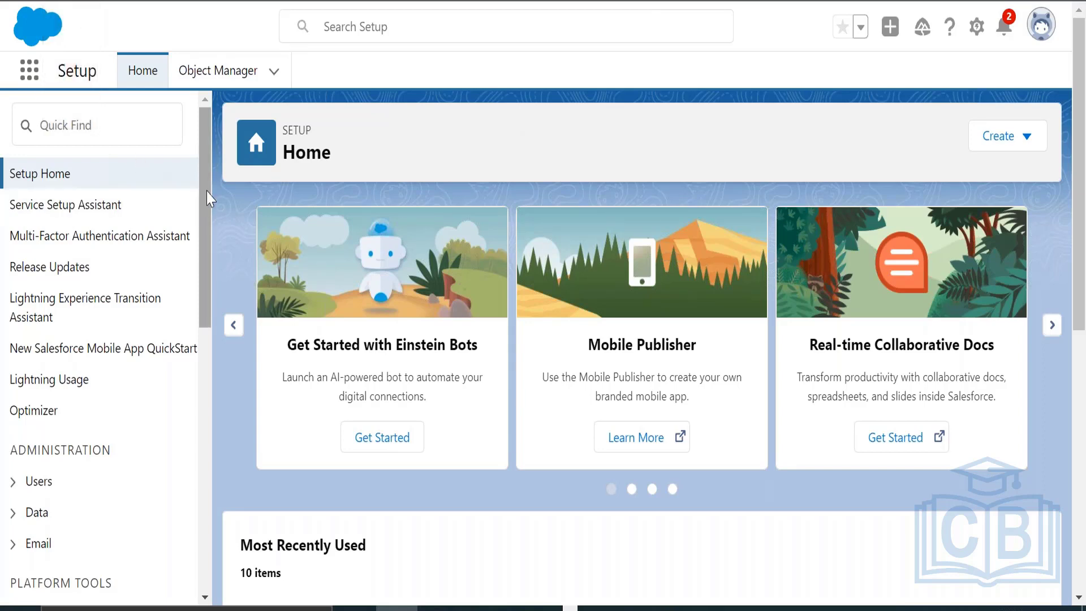
{"action": "left_click_drag", "start_coordinate": [206, 192], "coordinate": [210, 151]}
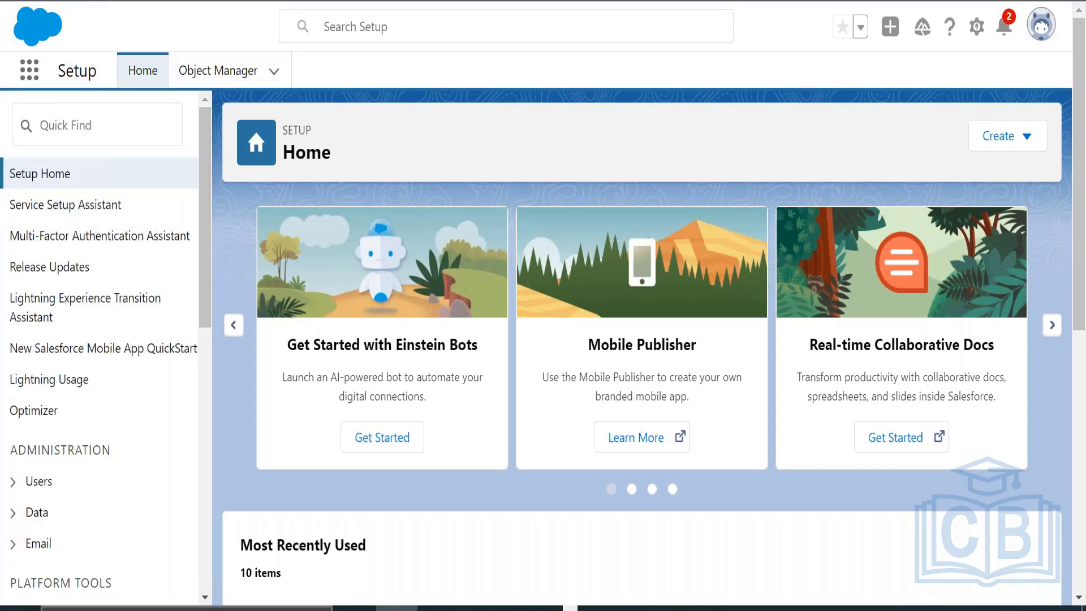
Step: Find and launch the Paint app from Windows search, then maximize its window
{"action": "left_click", "coordinate": [218, 608]}
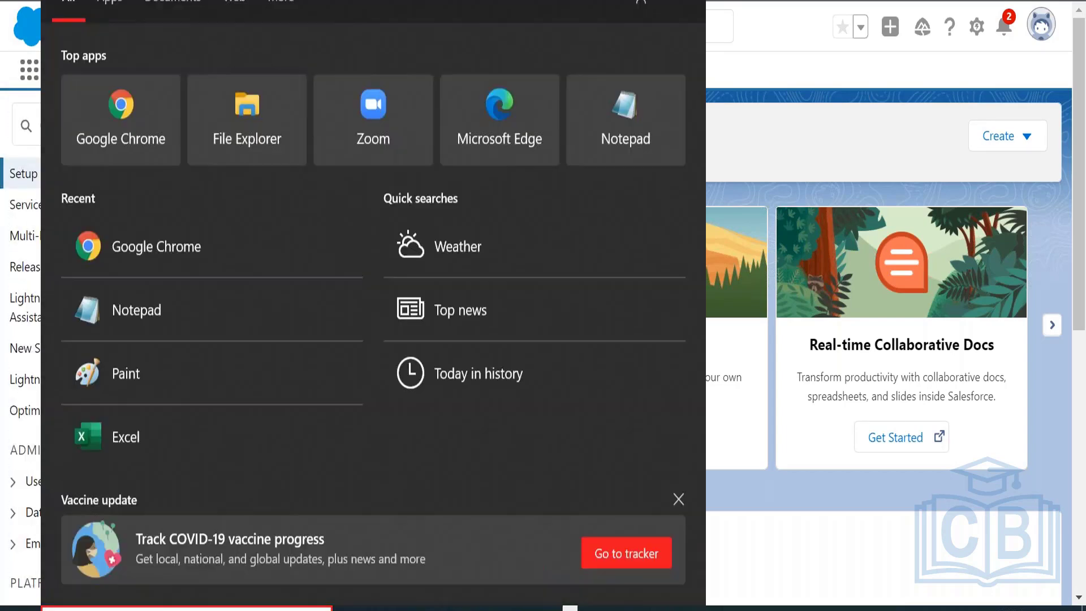
{"action": "type", "text": "not"}
{"action": "key", "text": "BackSpace"}
{"action": "key", "text": "BackSpace"}
{"action": "key", "text": "BackSpace"}
{"action": "type", "text": "pau"}
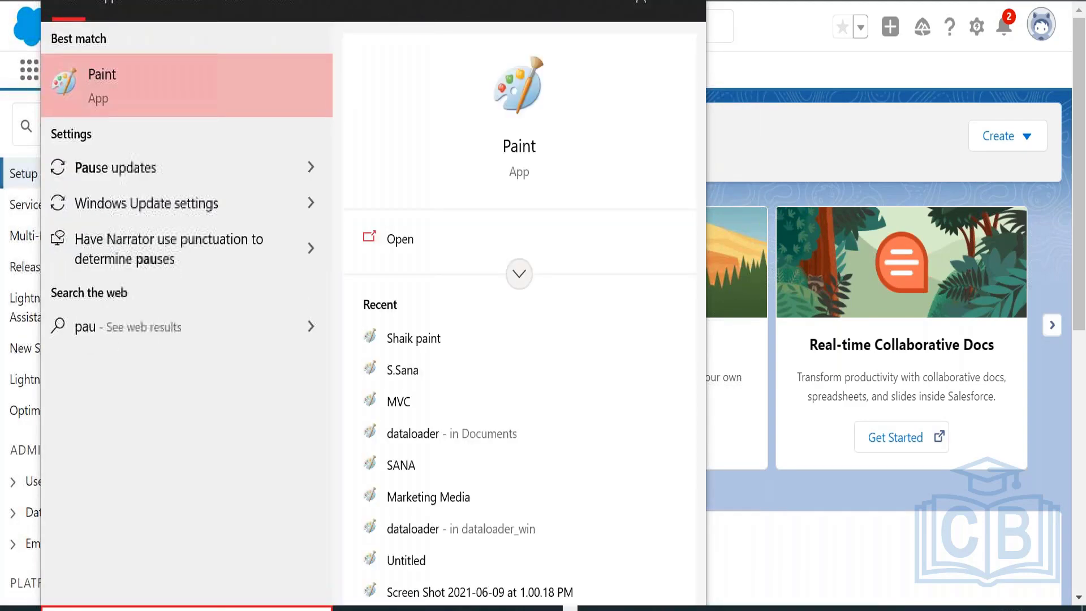
{"action": "key", "text": "BackSpace"}
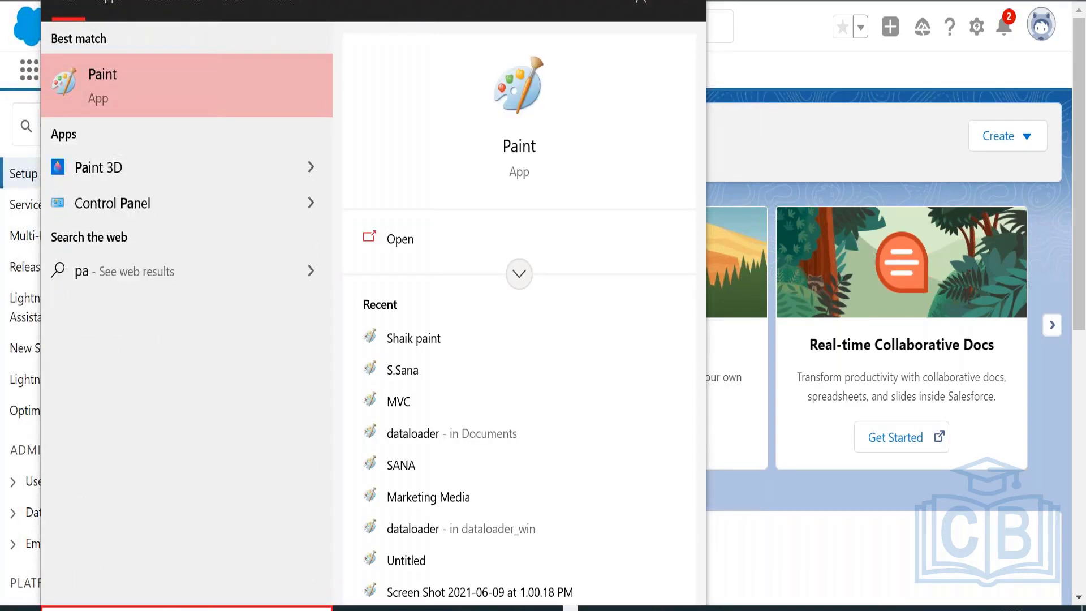
{"action": "left_click", "coordinate": [422, 238]}
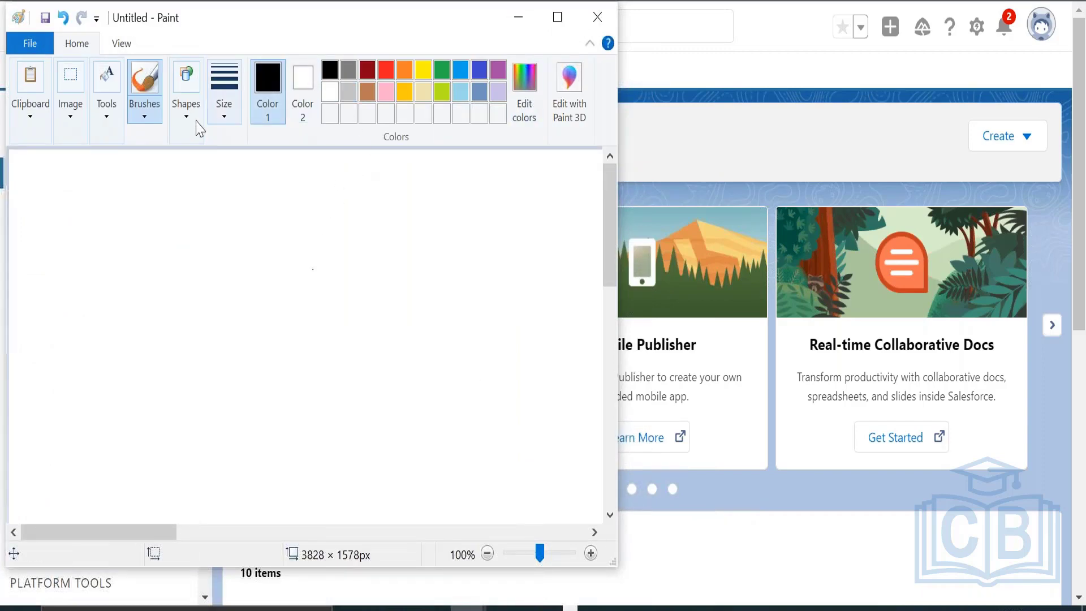
{"action": "left_click", "coordinate": [370, 220]}
{"action": "left_click_drag", "start_coordinate": [370, 220], "coordinate": [311, 56]}
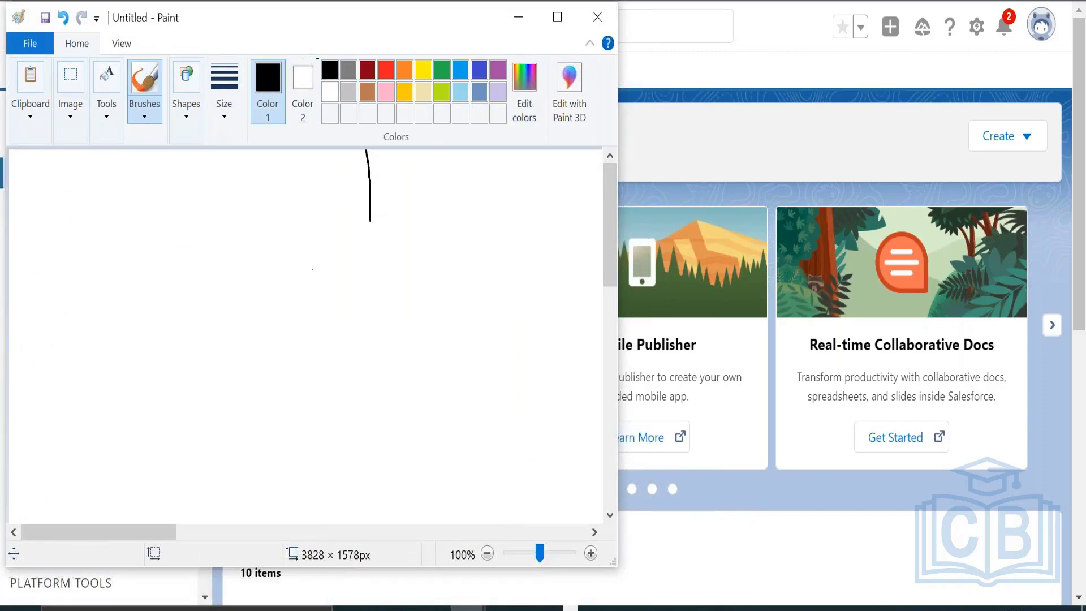
{"action": "double_click", "coordinate": [301, 23]}
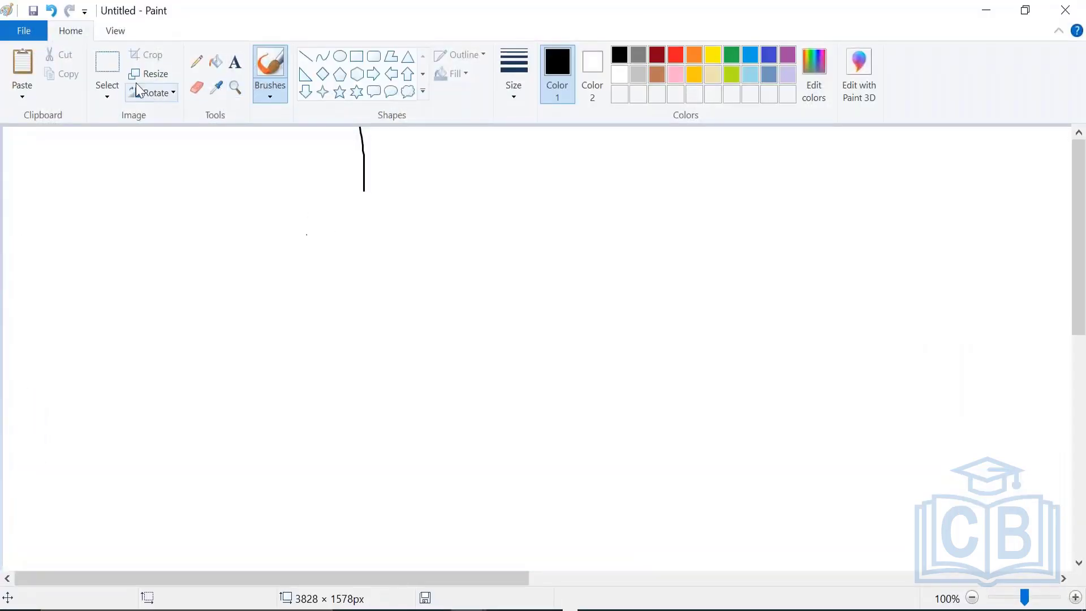
Step: Draw a large outlined rectangle on the canvas and a second rectangle of about 591 × 131 px inside its upper part
{"action": "left_click", "coordinate": [356, 56]}
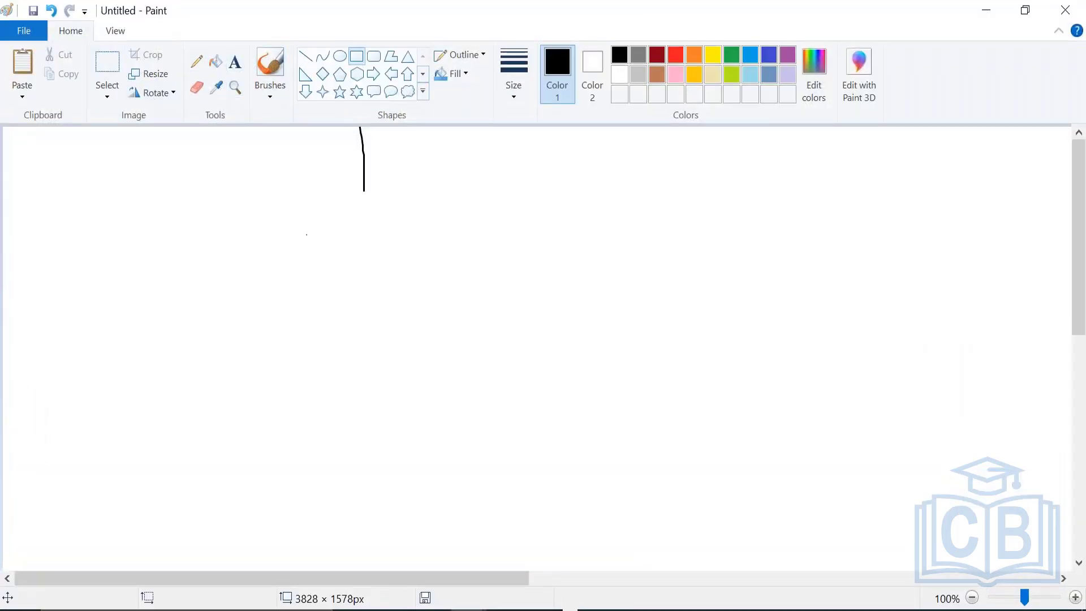
{"action": "mouse_move", "coordinate": [273, 228]}
{"action": "left_mouse_down"}
{"action": "mouse_move", "coordinate": [613, 425]}
{"action": "mouse_move", "coordinate": [638, 461]}
{"action": "left_mouse_up"}
{"action": "left_click", "coordinate": [761, 418]}
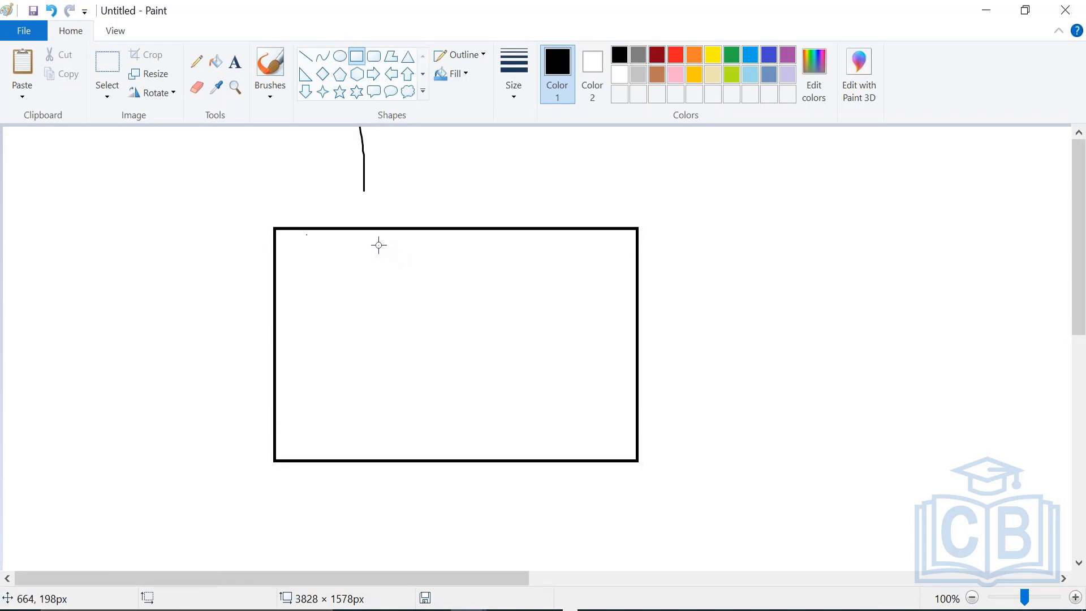
{"action": "left_click_drag", "start_coordinate": [285, 238], "coordinate": [621, 317]}
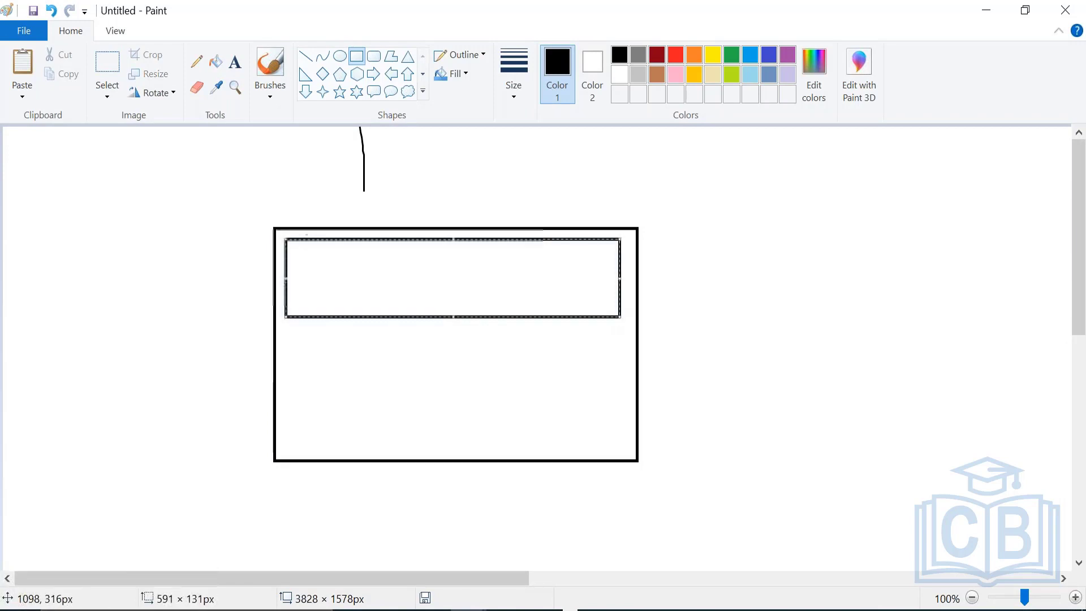
{"action": "left_click", "coordinate": [711, 307]}
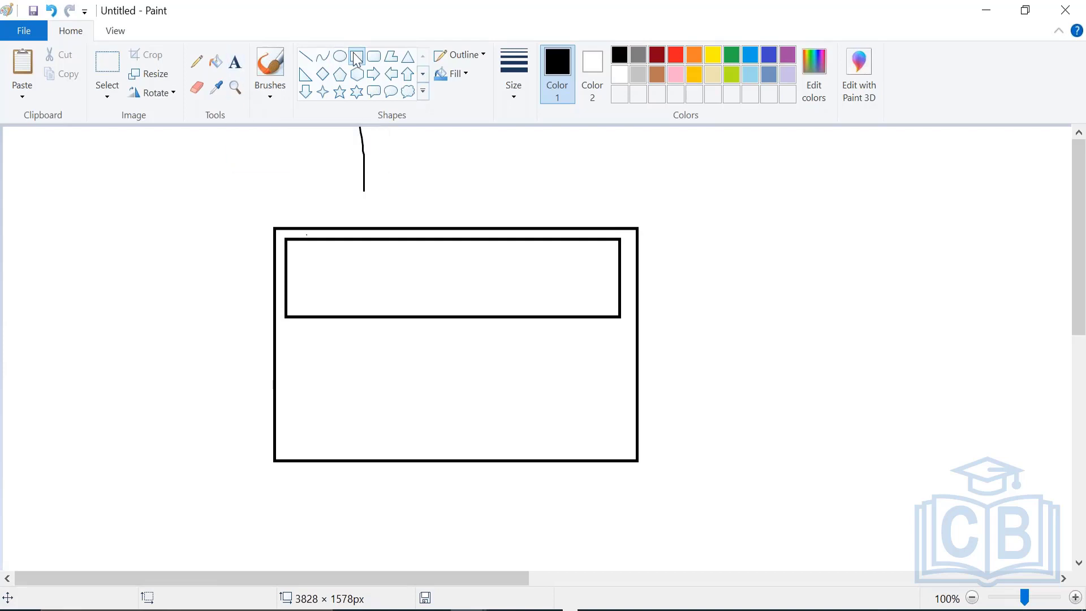
Step: Draw two stacked narrow rectangles, about 547 × 45 px and 538 × 38 px, inside the upper inner rectangle
{"action": "left_click_drag", "start_coordinate": [297, 246], "coordinate": [605, 271]}
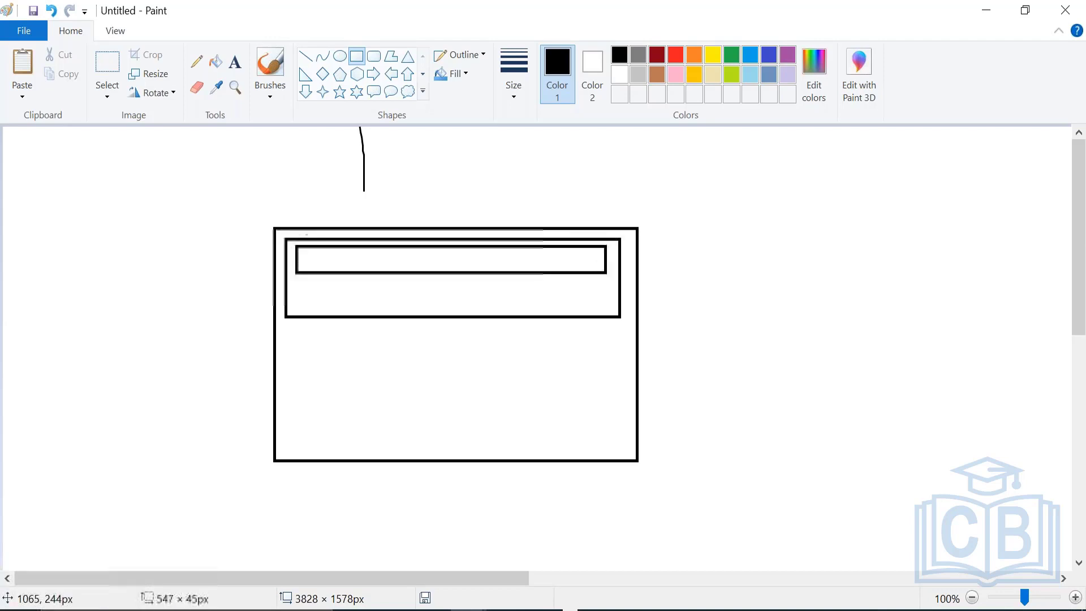
{"action": "left_click", "coordinate": [298, 292]}
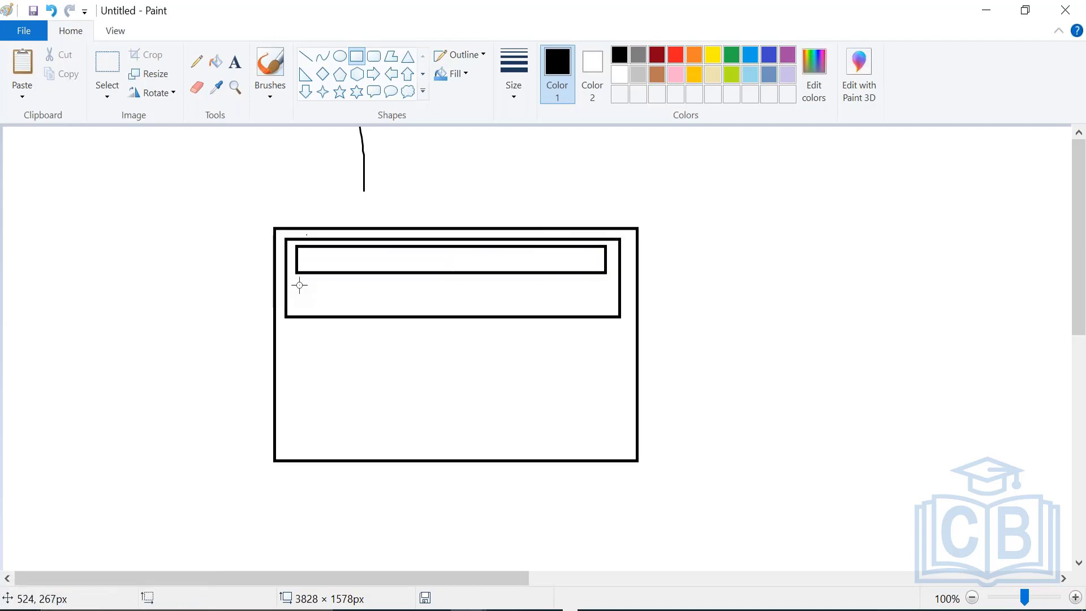
{"action": "left_click_drag", "start_coordinate": [300, 284], "coordinate": [603, 305]}
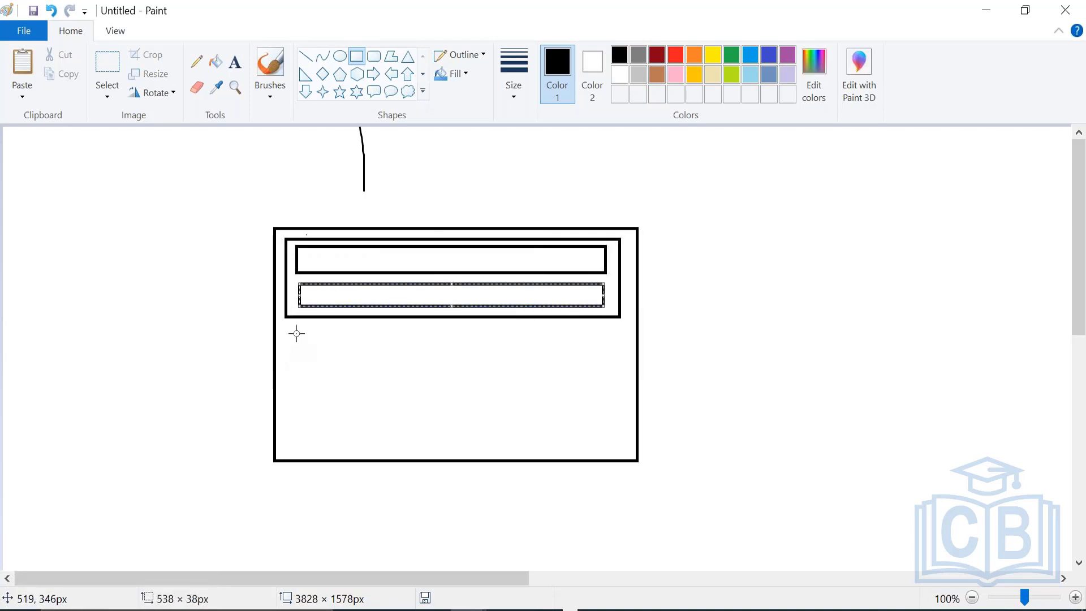
Step: Draw two more stacked rectangles below the inner block, the upper about 533 × 48 px, and stretch the lowest one slightly taller
{"action": "left_click_drag", "start_coordinate": [296, 332], "coordinate": [598, 361]}
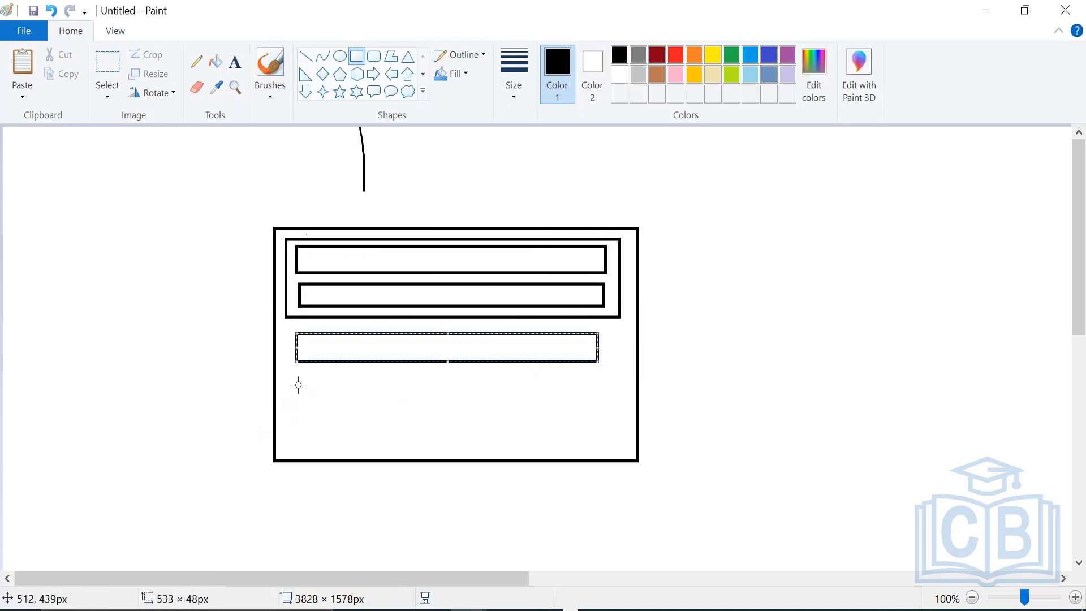
{"action": "left_click_drag", "start_coordinate": [300, 381], "coordinate": [602, 414]}
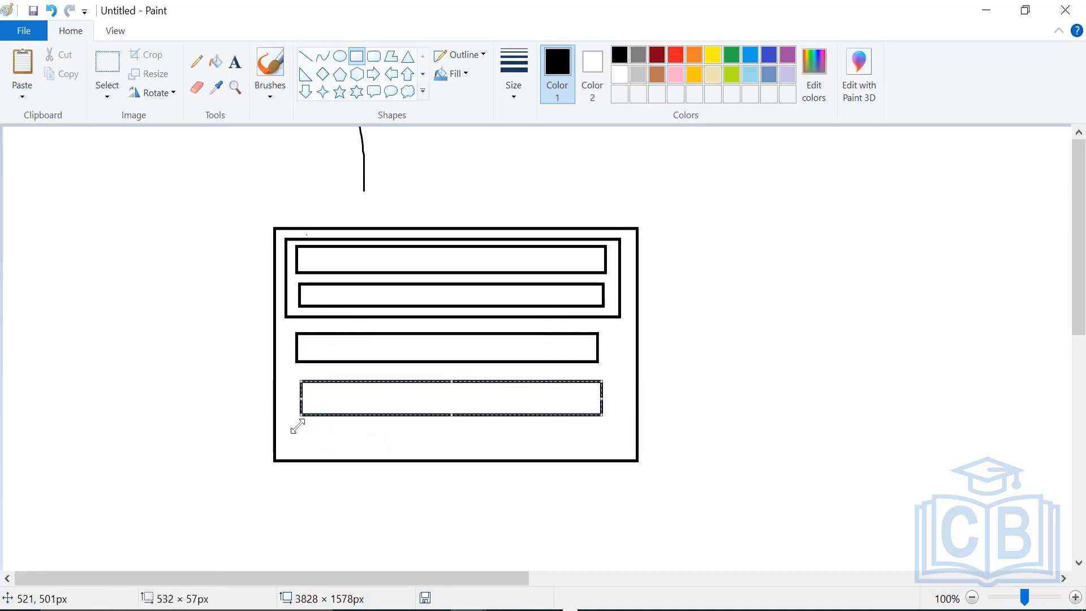
{"action": "left_click_drag", "start_coordinate": [301, 416], "coordinate": [297, 426]}
{"action": "left_click", "coordinate": [287, 444]}
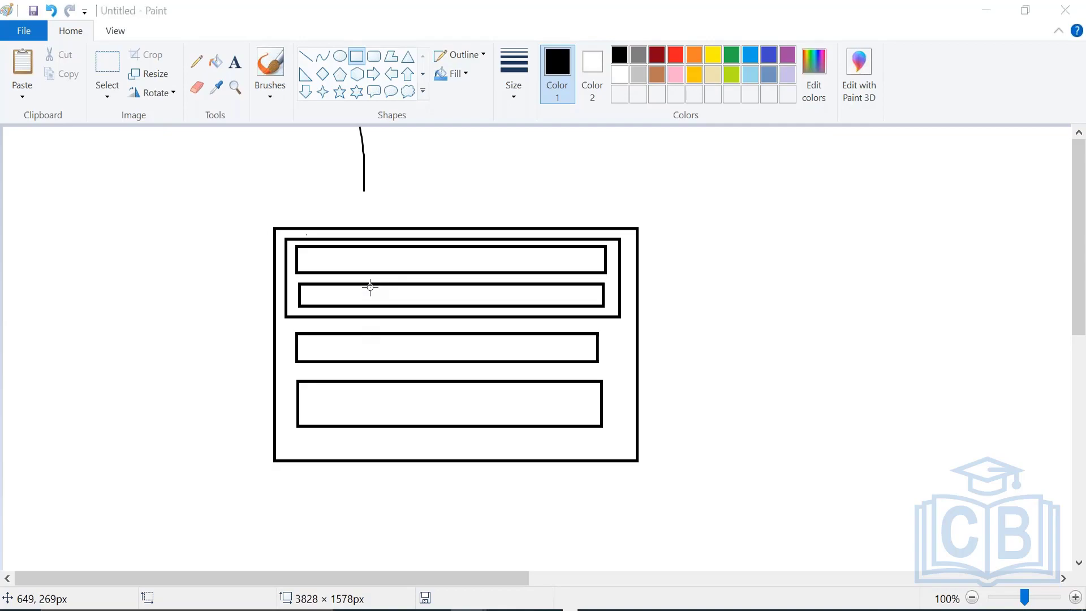
Step: Switch back to Salesforce in the browser and open the OmniStudio app
{"action": "key", "text": "alt+Tab"}
{"action": "left_click", "coordinate": [32, 74]}
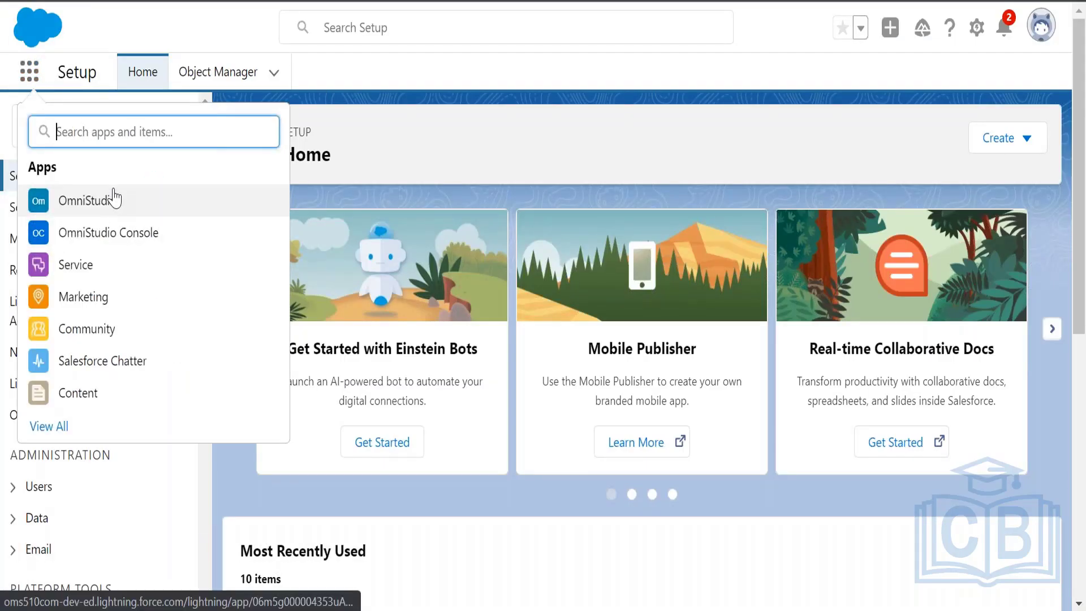
{"action": "left_click", "coordinate": [113, 204]}
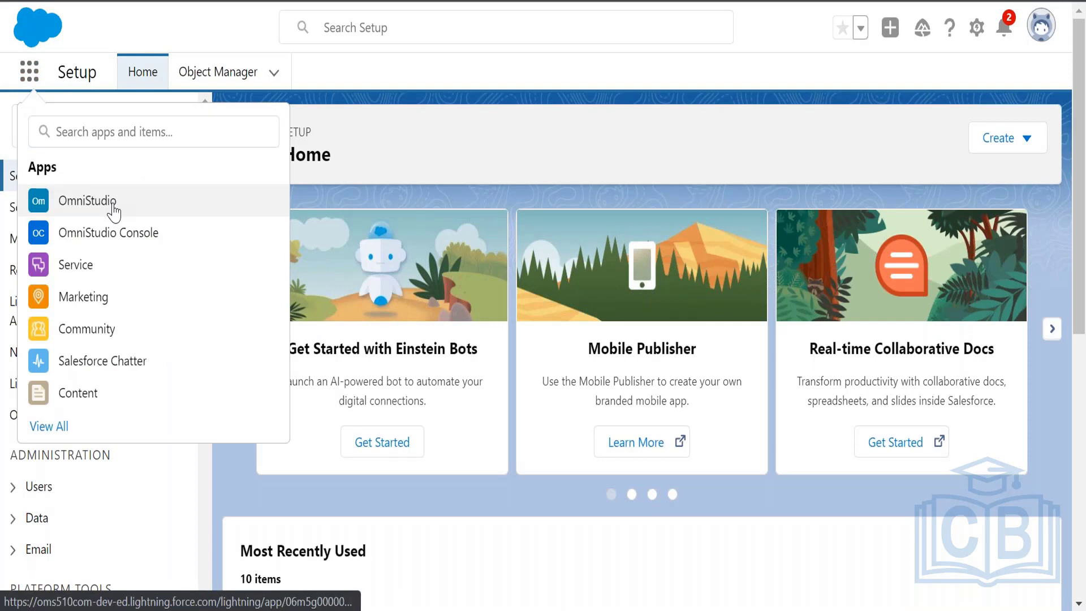
{"action": "left_click", "coordinate": [113, 210]}
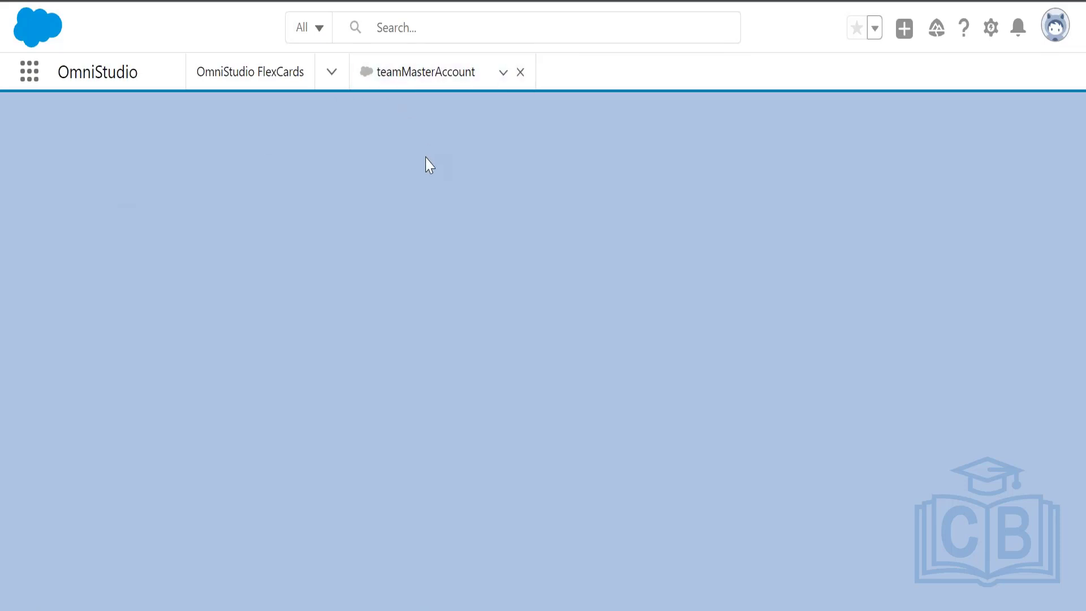
Step: Go to the OmniStudio FlexCards list, closing the blank teamMasterAccount tab and dismissing the admin notice
{"action": "left_click", "coordinate": [428, 83]}
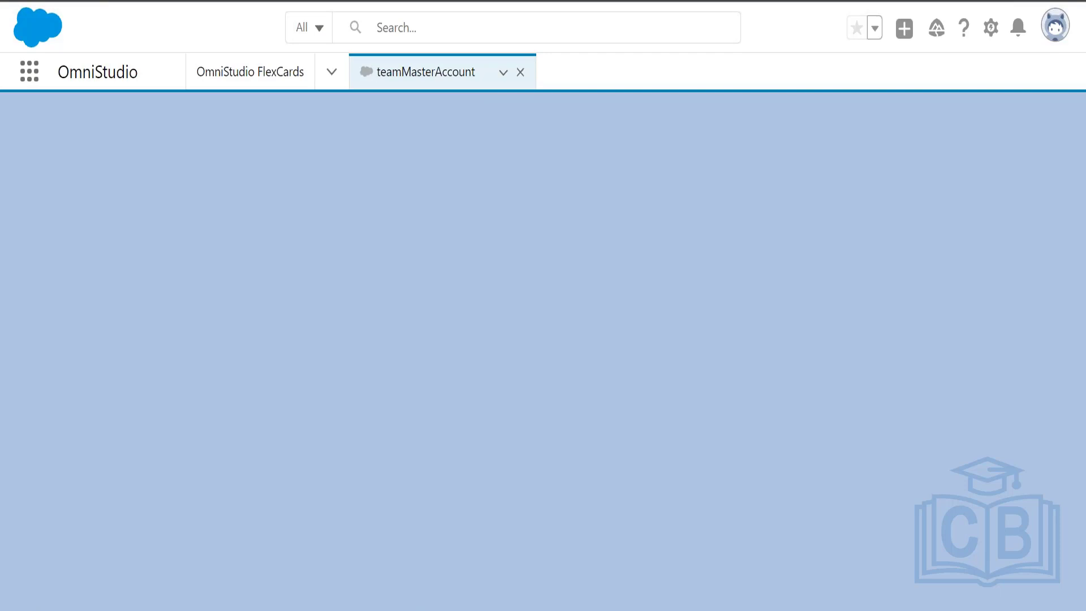
{"action": "key", "text": "Return"}
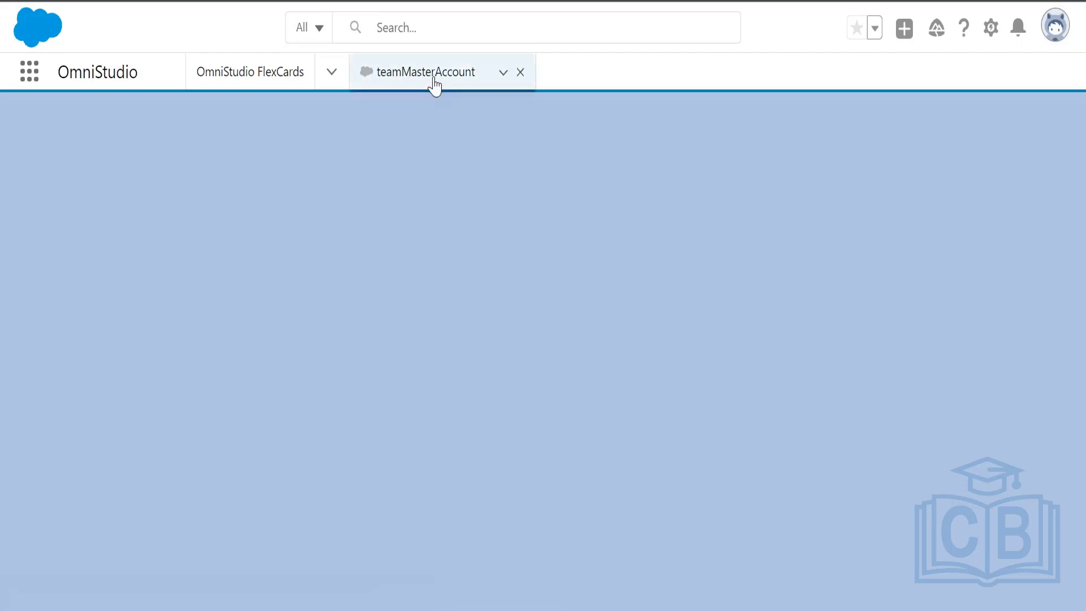
{"action": "left_click", "coordinate": [330, 79]}
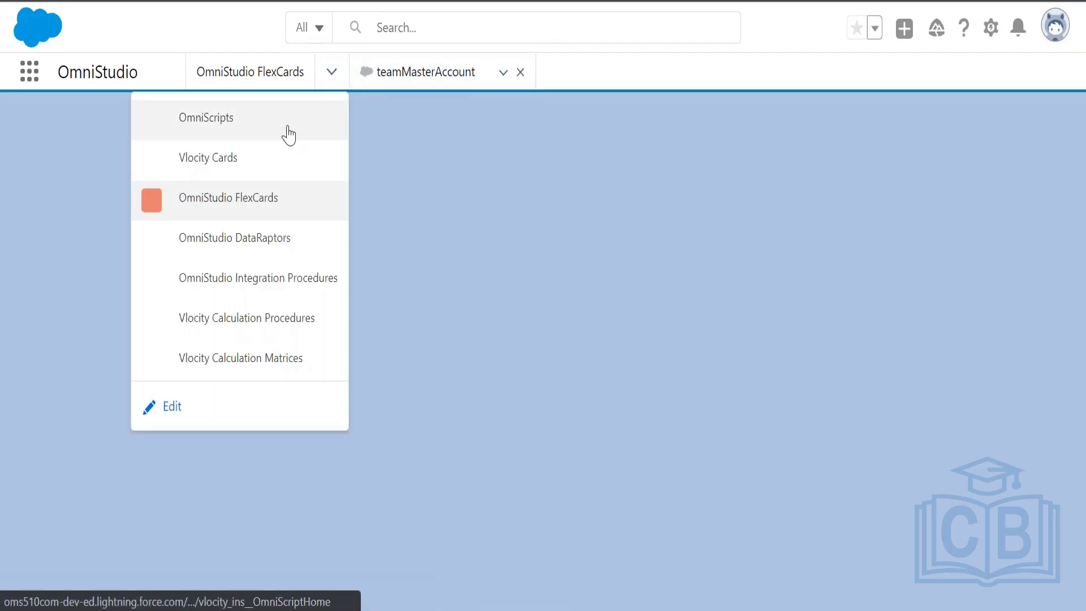
{"action": "left_click", "coordinate": [260, 208]}
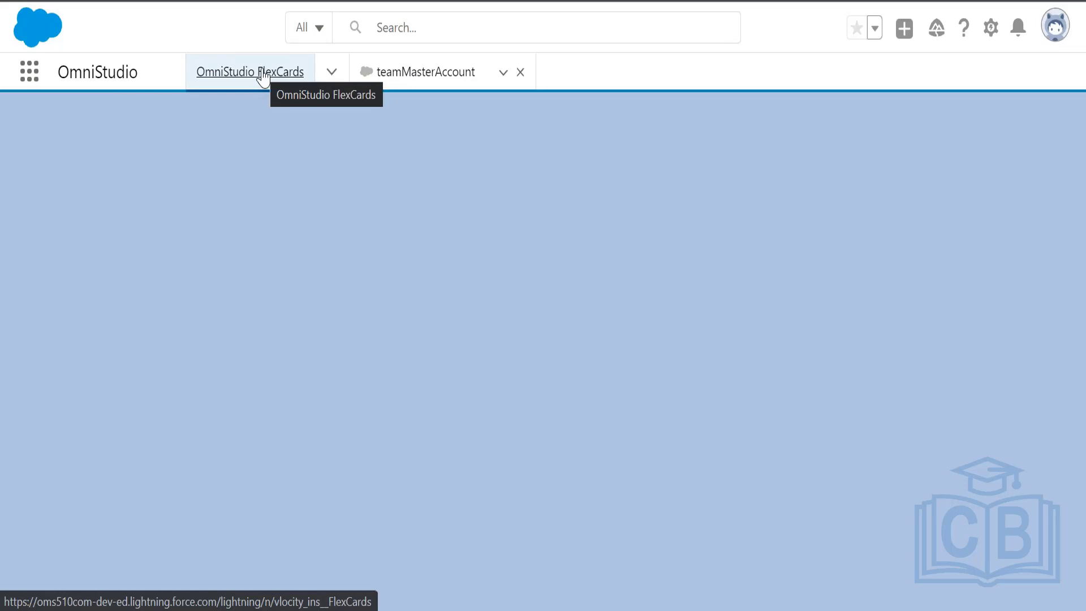
{"action": "left_click", "coordinate": [520, 73]}
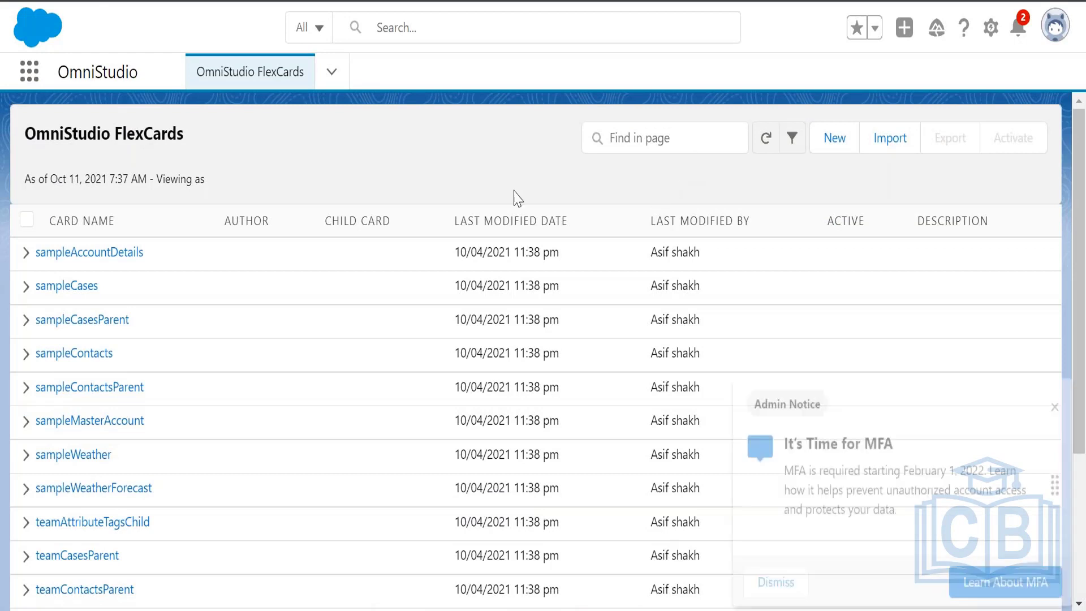
{"action": "left_click", "coordinate": [774, 572]}
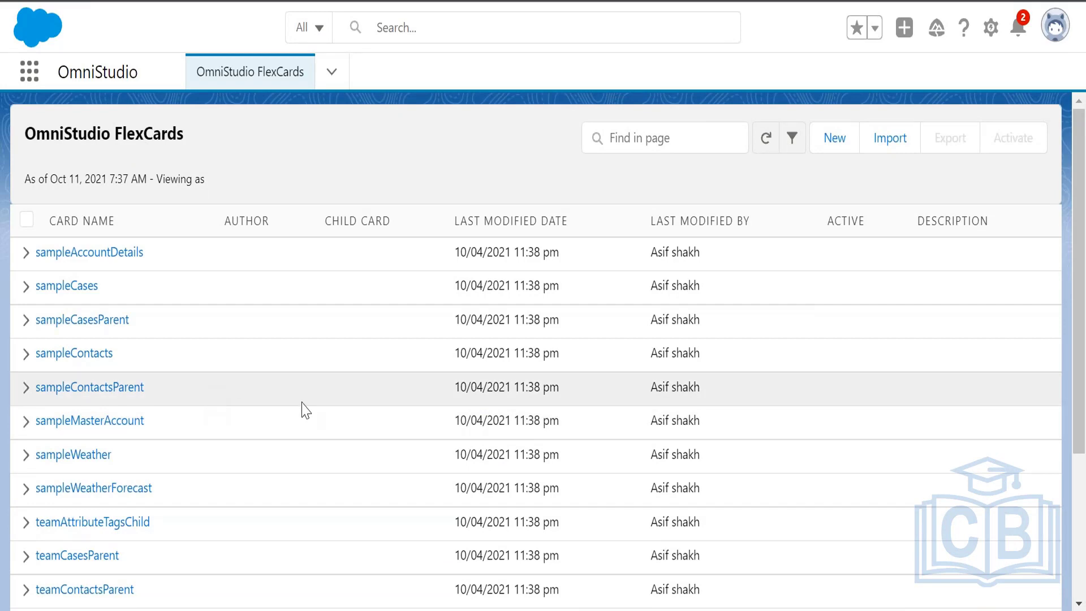
Step: Expand teamMasterAccount in the FlexCards list and open its version 1
{"action": "scroll", "coordinate": [303, 408], "scroll_direction": "down", "scroll_amount": 3}
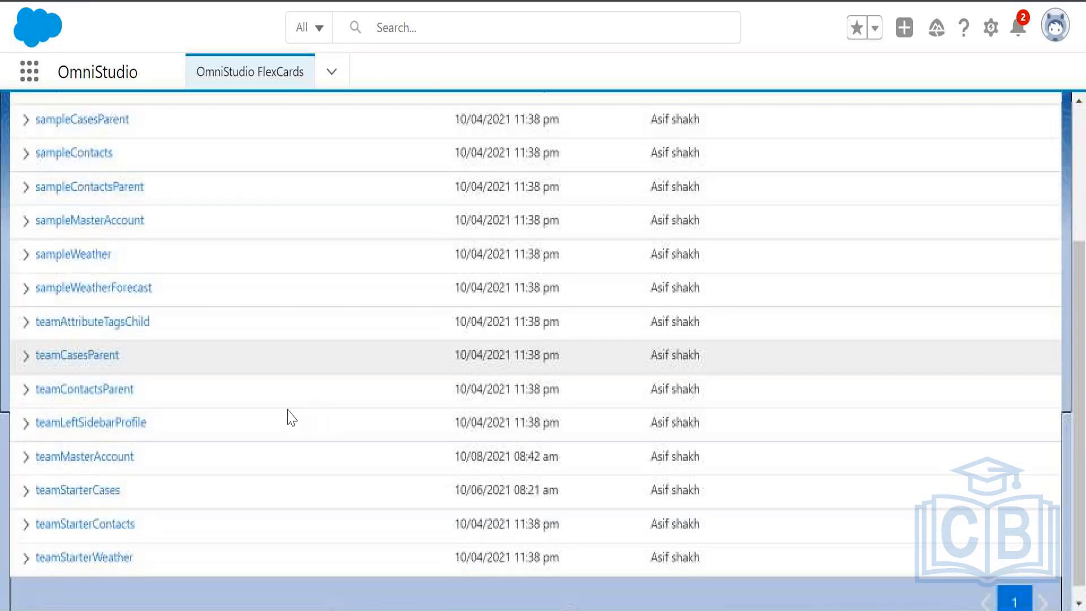
{"action": "left_click", "coordinate": [27, 459]}
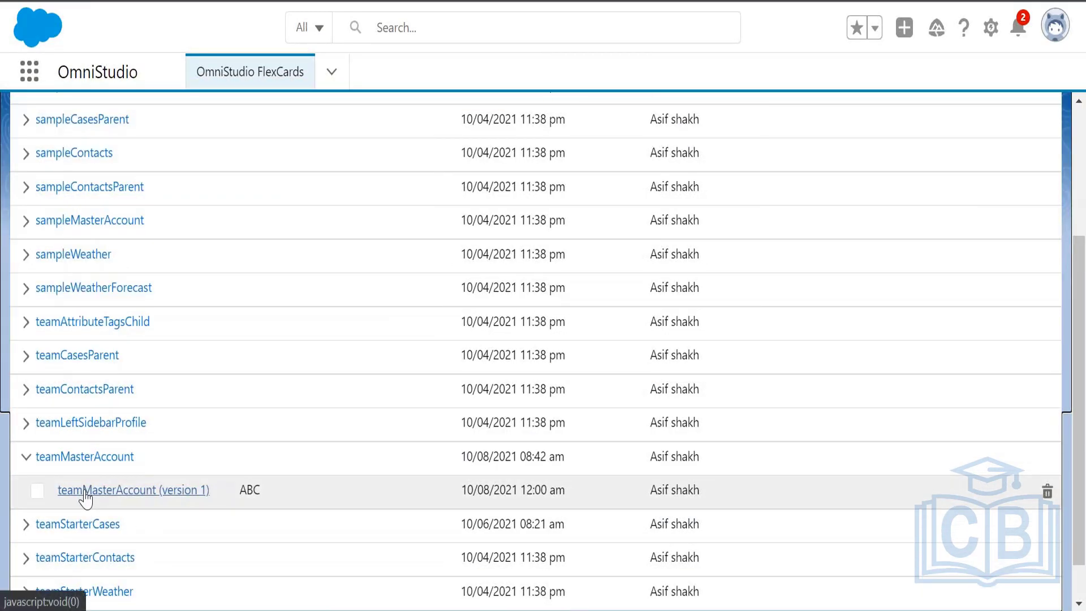
{"action": "left_click", "coordinate": [86, 491]}
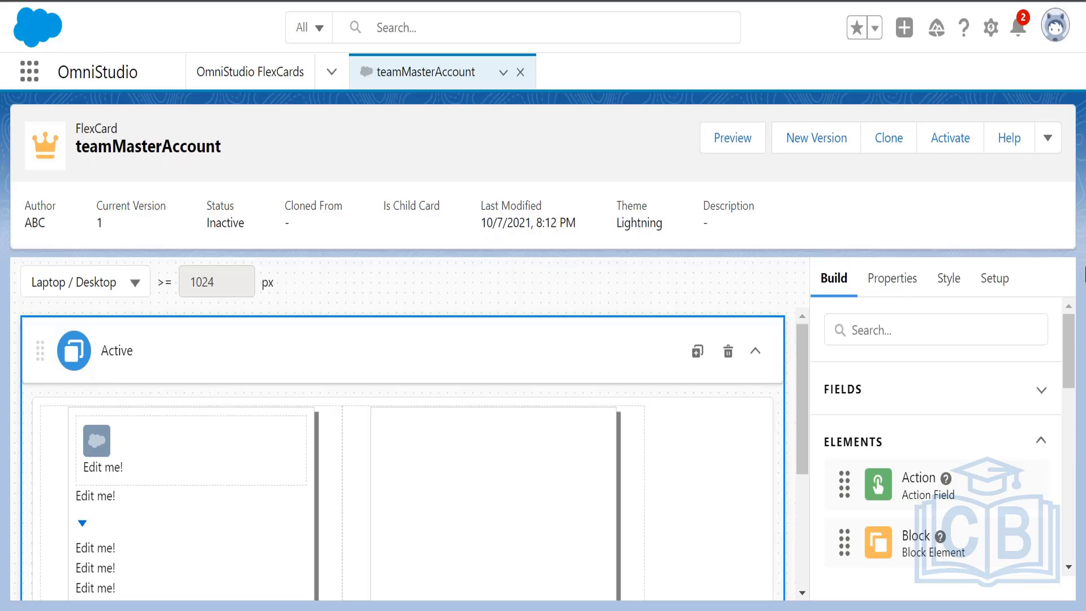
Step: Select the header icon element in the card's Active state to view its icon properties
{"action": "scroll", "coordinate": [804, 404], "scroll_direction": "down", "scroll_amount": 1}
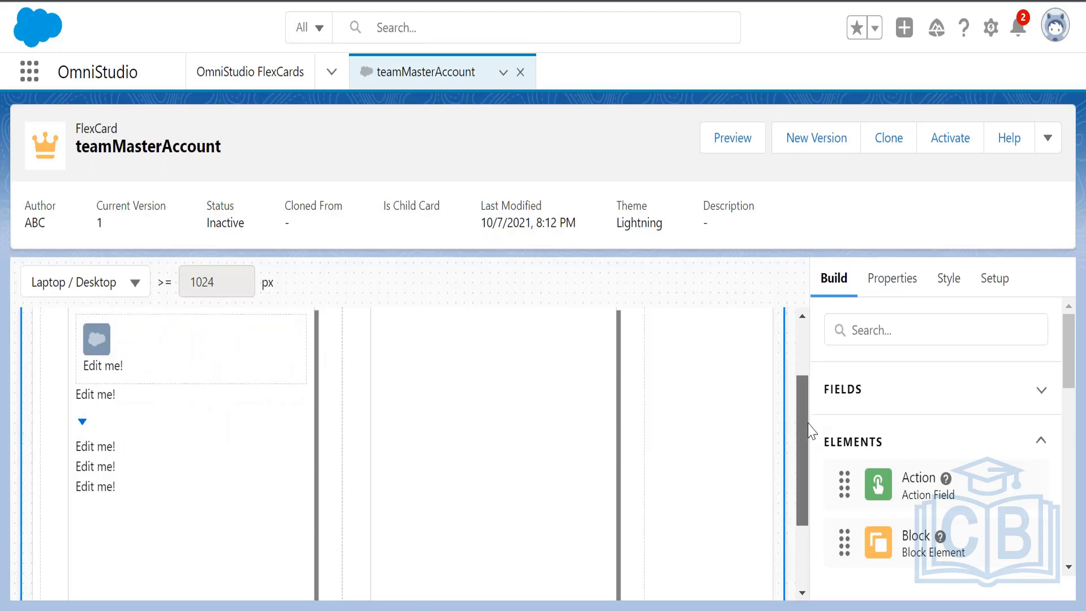
{"action": "scroll", "coordinate": [806, 418], "scroll_direction": "up", "scroll_amount": 1}
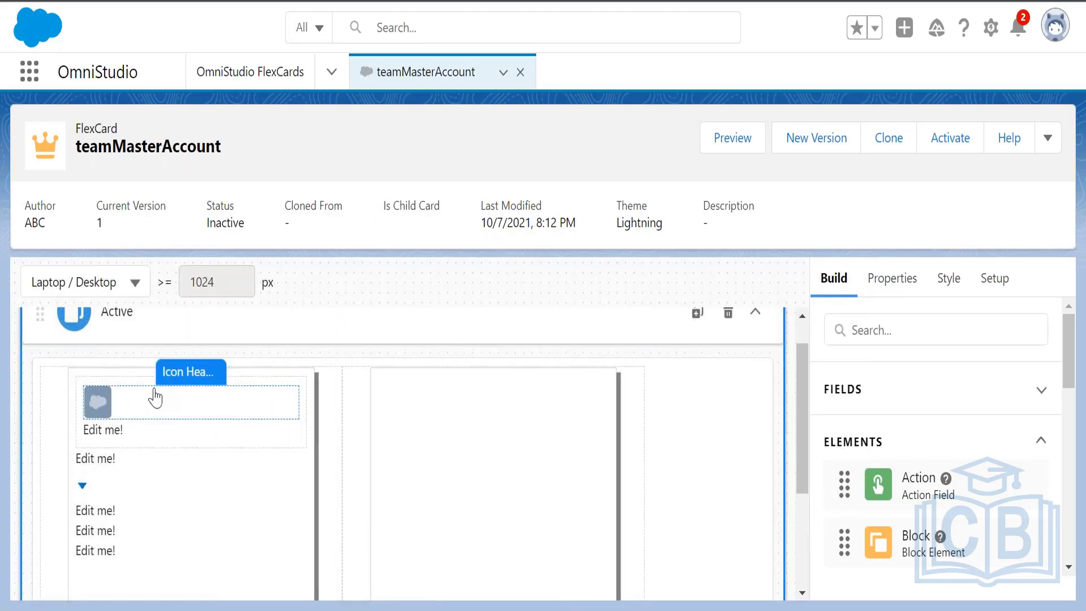
{"action": "left_click", "coordinate": [156, 403]}
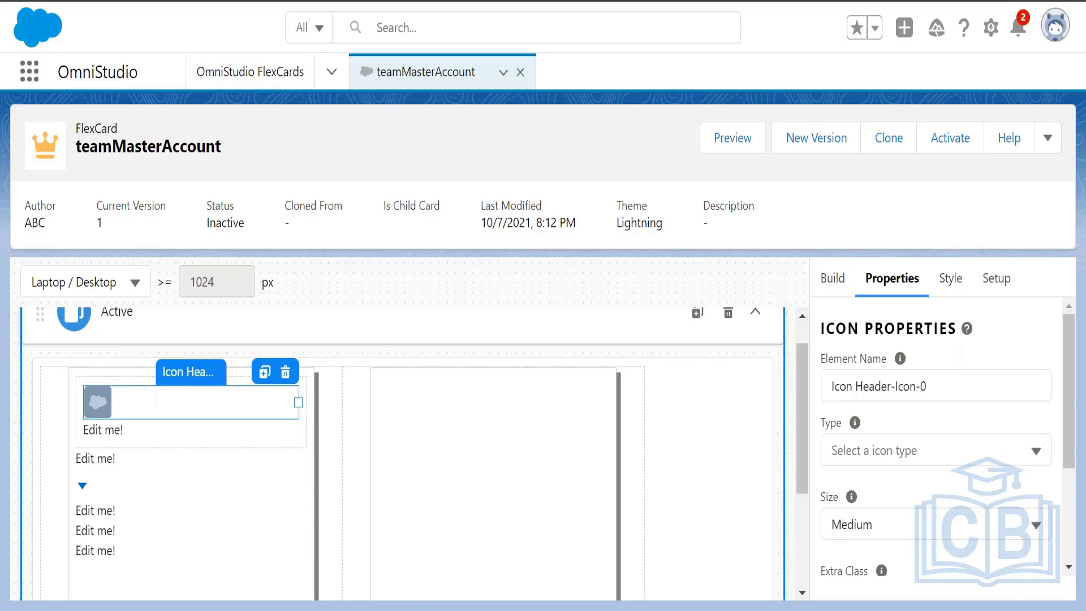
Step: Open the Lightning Design System website in a new browser tab
{"action": "key", "text": "ctrl+t"}
{"action": "type", "text": "lig"}
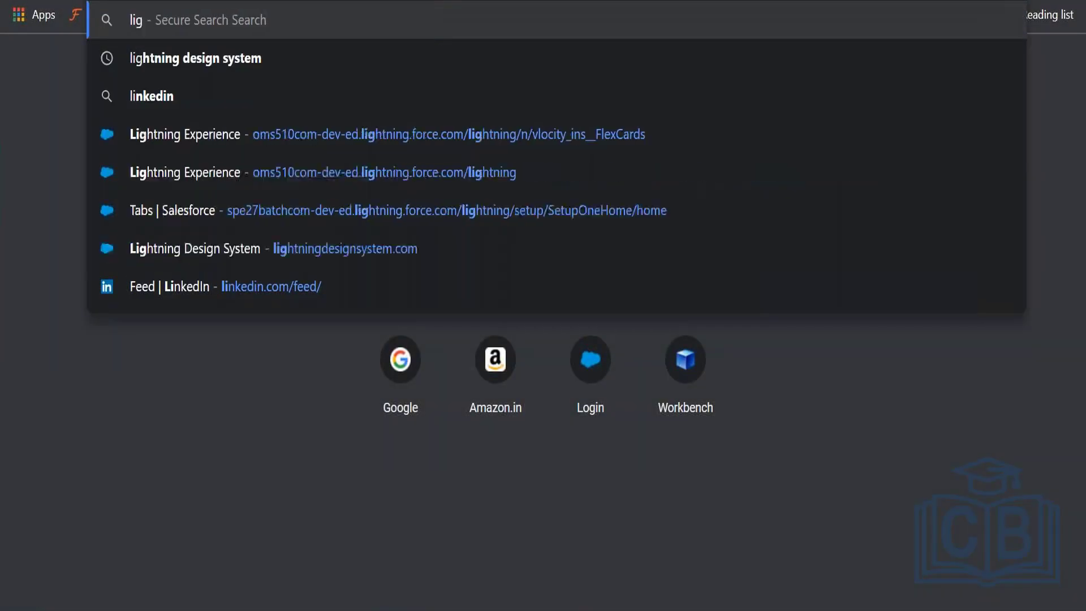
{"action": "type", "text": "htning"}
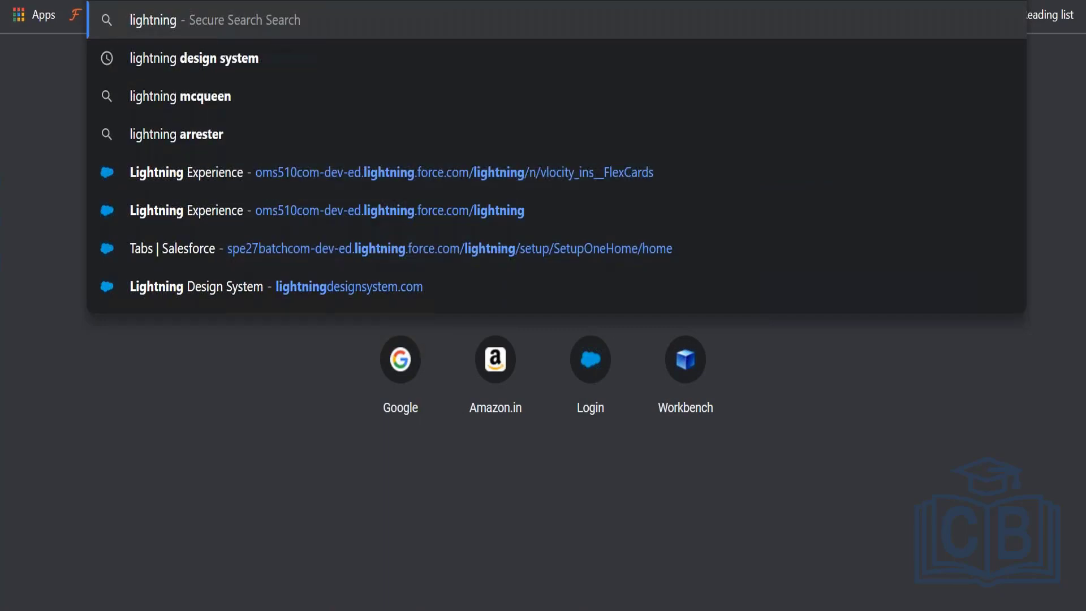
{"action": "key", "text": "Down"}
{"action": "key", "text": "Down"}
{"action": "key", "text": "Down"}
{"action": "key", "text": "Down"}
{"action": "key", "text": "Down"}
{"action": "key", "text": "Down"}
{"action": "key", "text": "Down"}
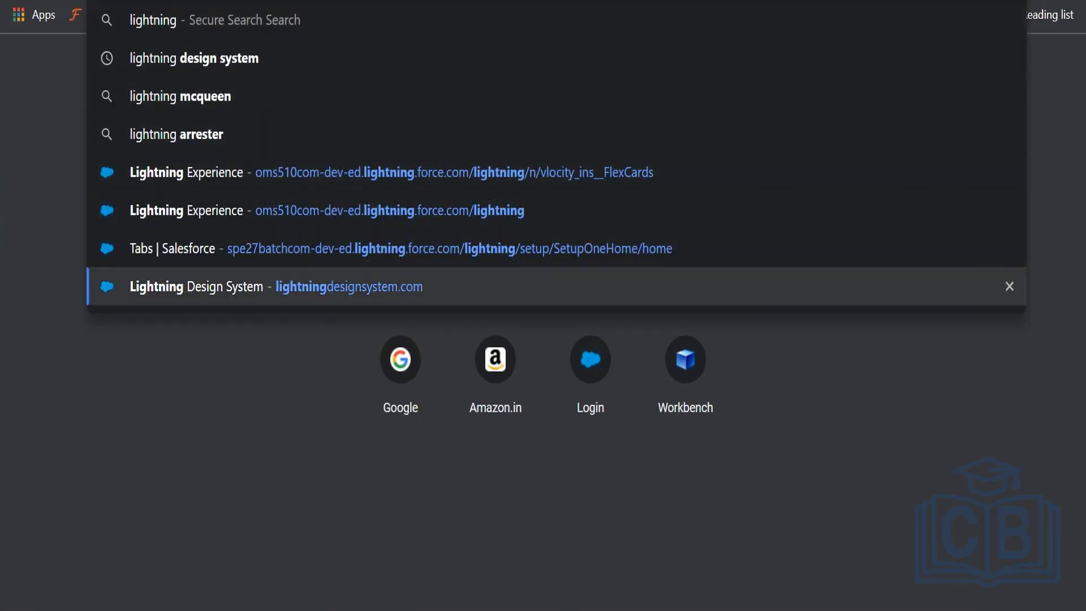
{"action": "key", "text": "Return"}
Step: Search the Lightning Design System for "Icon" and open the Icons component blueprint
{"action": "left_click", "coordinate": [116, 177]}
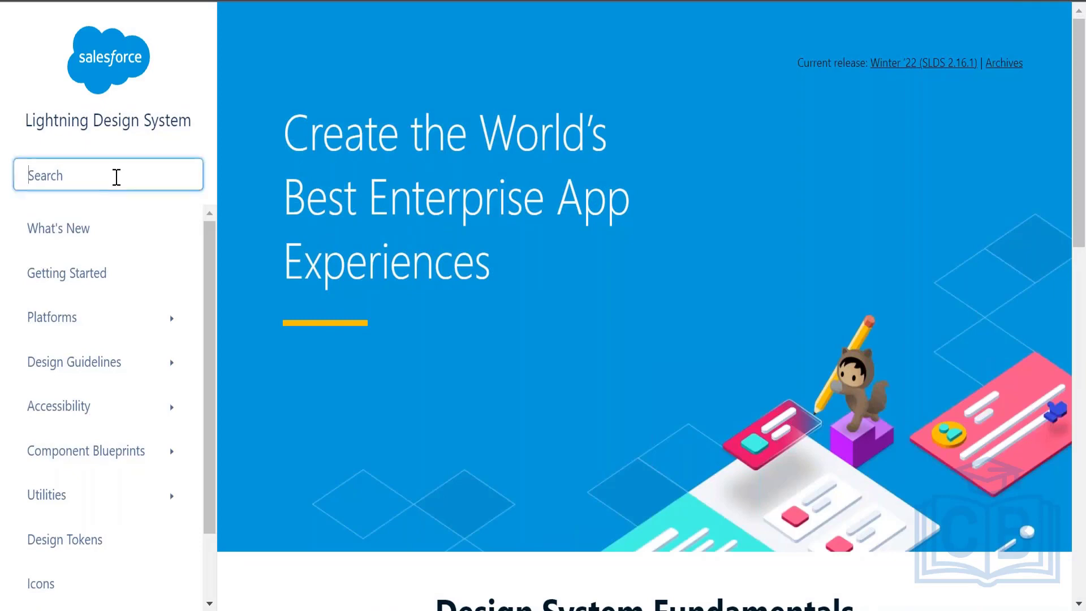
{"action": "type", "text": "Icon"}
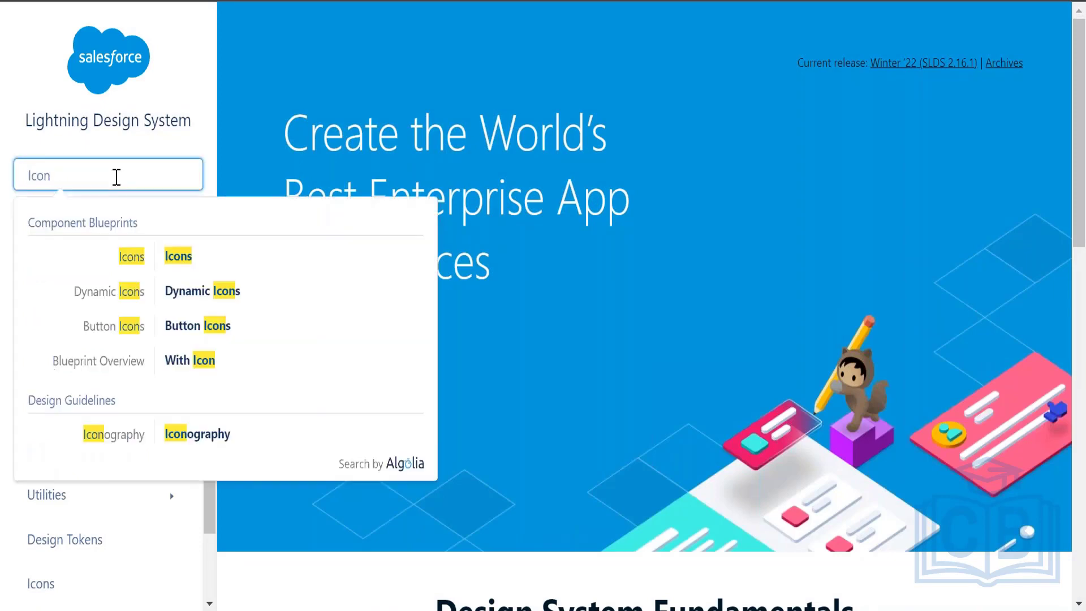
{"action": "left_click", "coordinate": [186, 262]}
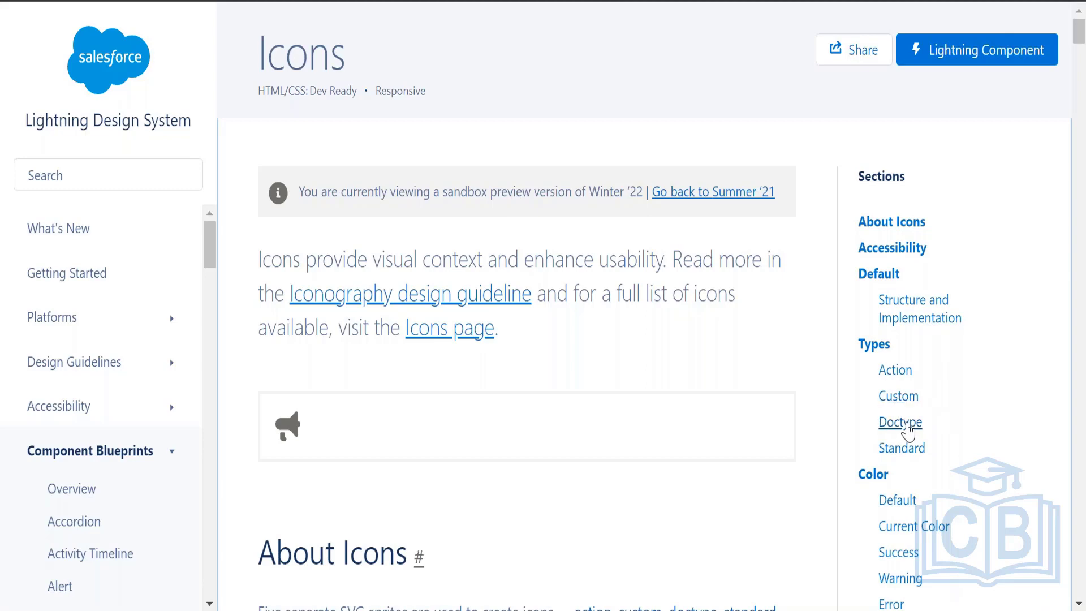
Step: Examine the Standard and Action type sections of the Icons page
{"action": "left_click", "coordinate": [900, 448]}
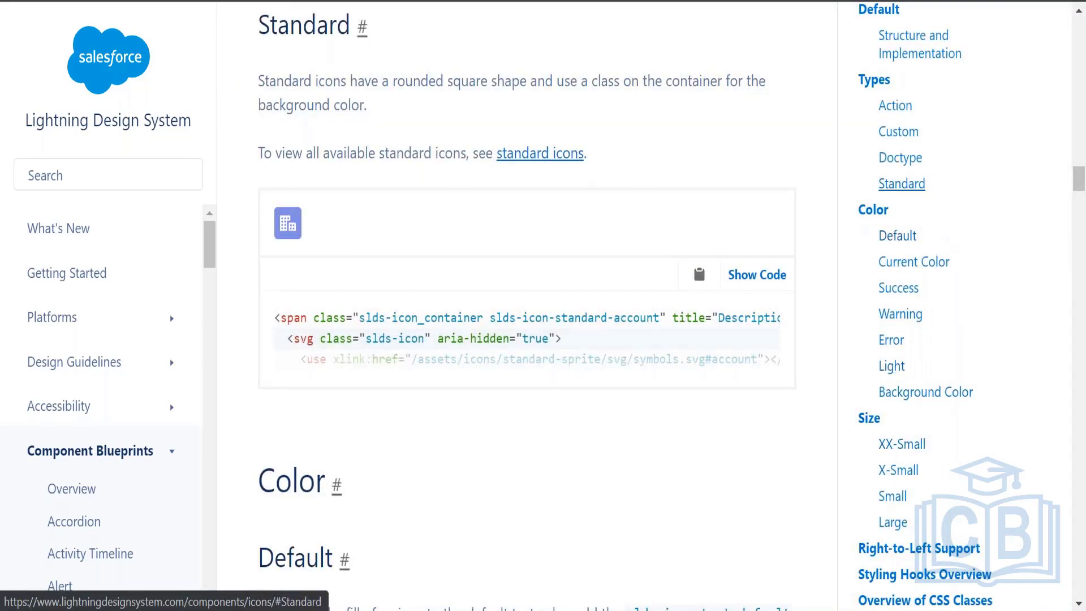
{"action": "left_click_drag", "start_coordinate": [1079, 179], "coordinate": [1078, 79]}
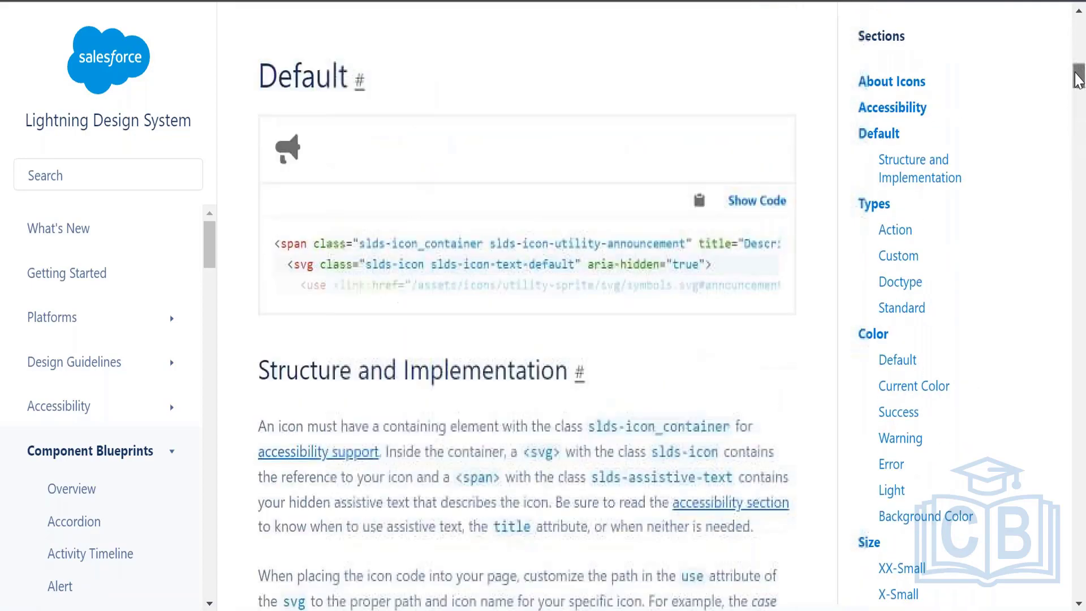
{"action": "left_click", "coordinate": [897, 230]}
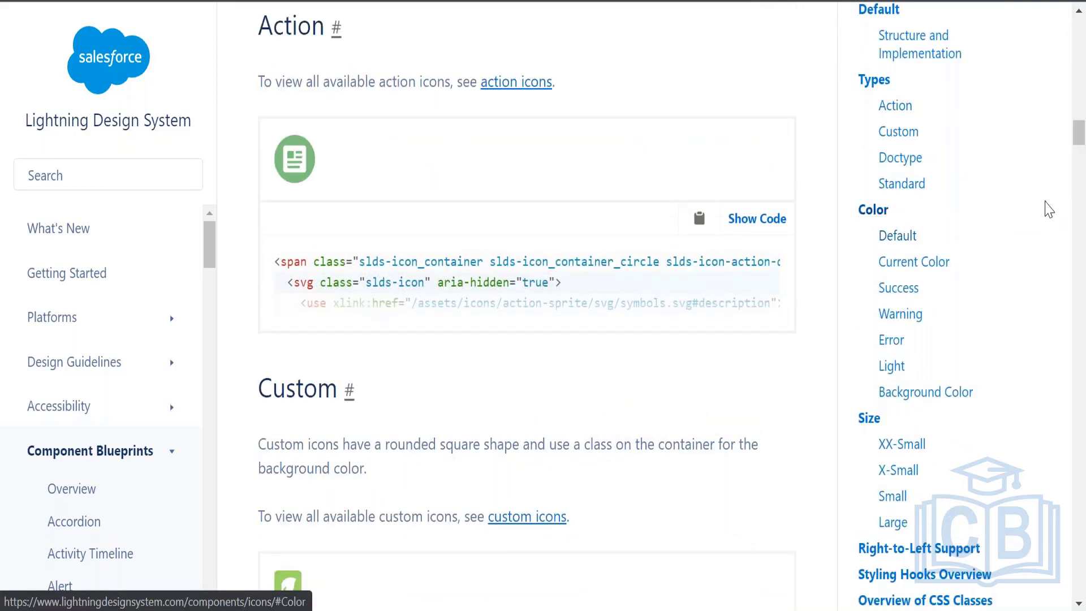
{"action": "left_click_drag", "start_coordinate": [1079, 133], "coordinate": [1078, 35]}
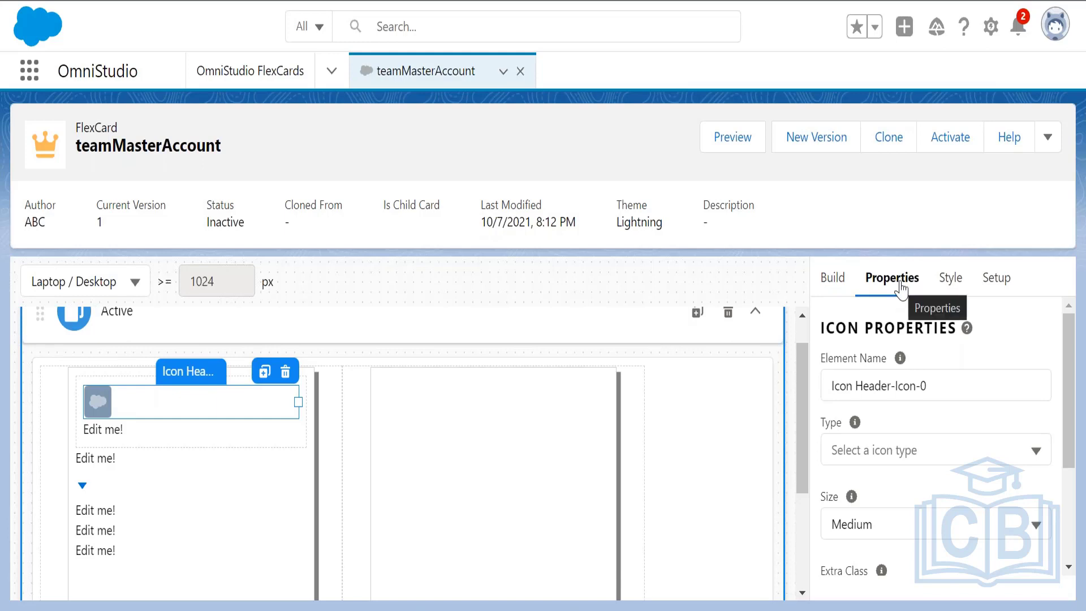
Step: Back in the teamMasterAccount FlexCard, rename the header icon element to "Icon" and set its type to Salesforce SVG
{"action": "left_click_drag", "start_coordinate": [940, 386], "coordinate": [858, 386]}
{"action": "key", "text": "BackSpace"}
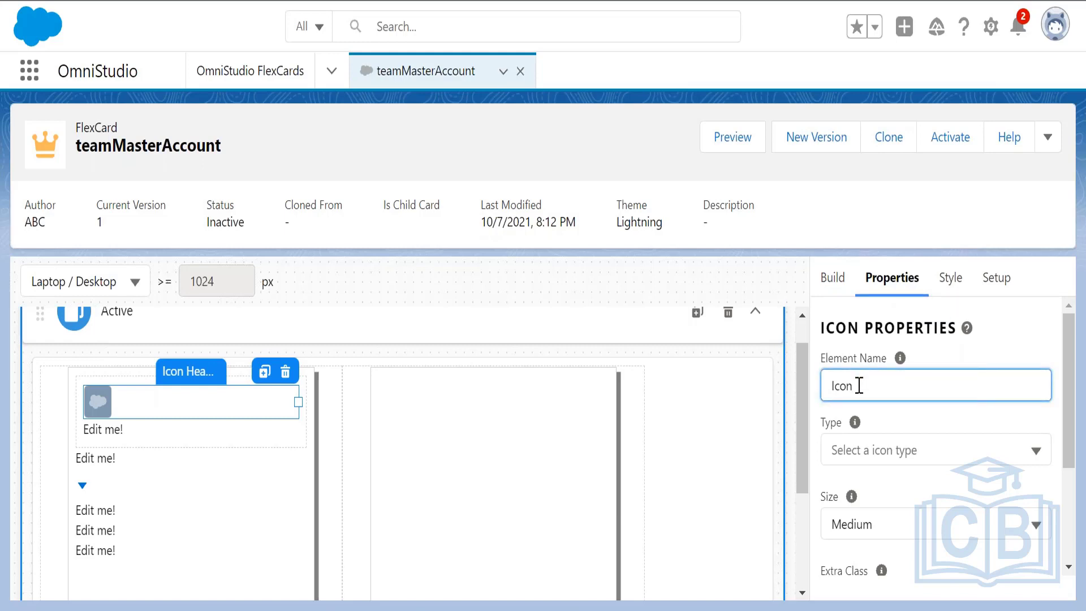
{"action": "left_click", "coordinate": [896, 455]}
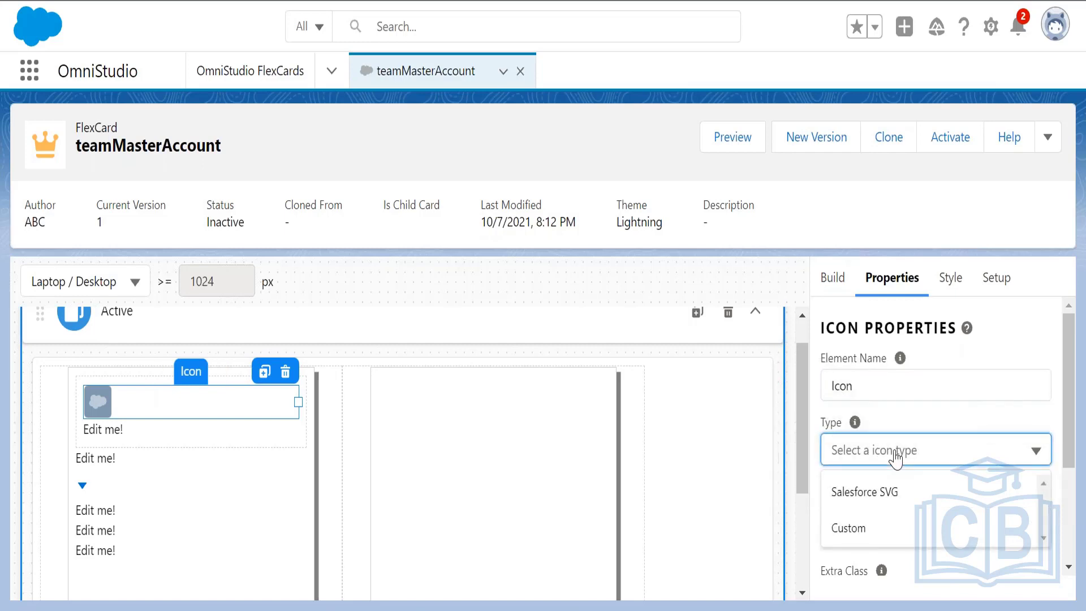
{"action": "left_click", "coordinate": [906, 498]}
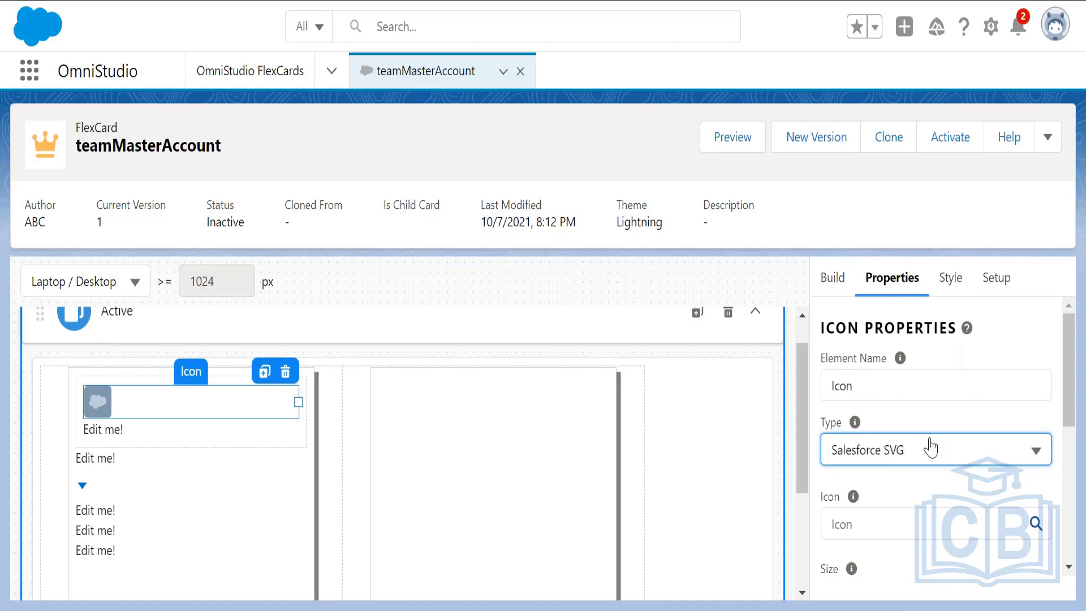
Step: Search the icon picker for "comp" and assign the utility:company icon to the element
{"action": "left_click_drag", "start_coordinate": [1069, 372], "coordinate": [1071, 415]}
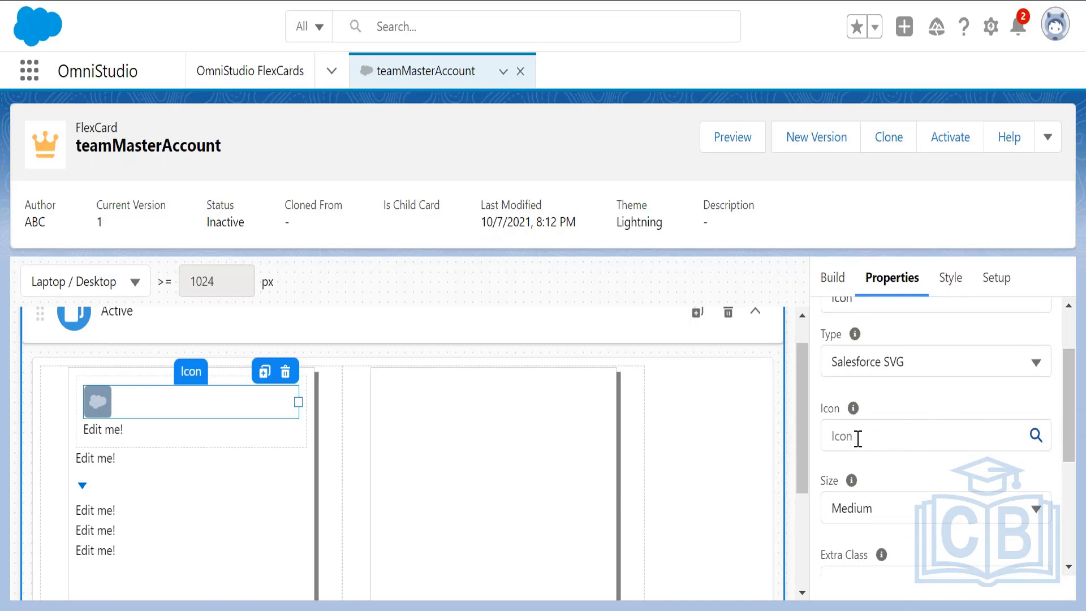
{"action": "left_click", "coordinate": [1035, 436]}
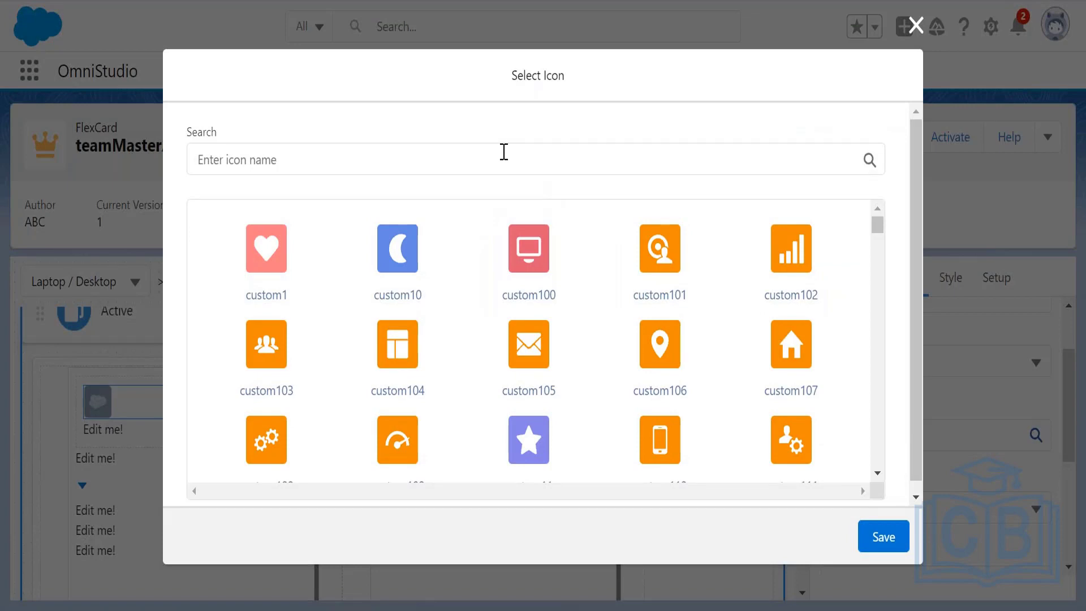
{"action": "mouse_move", "coordinate": [880, 245]}
{"action": "left_mouse_down"}
{"action": "mouse_move", "coordinate": [877, 328]}
{"action": "mouse_move", "coordinate": [879, 230]}
{"action": "left_mouse_up"}
{"action": "left_click", "coordinate": [690, 161]}
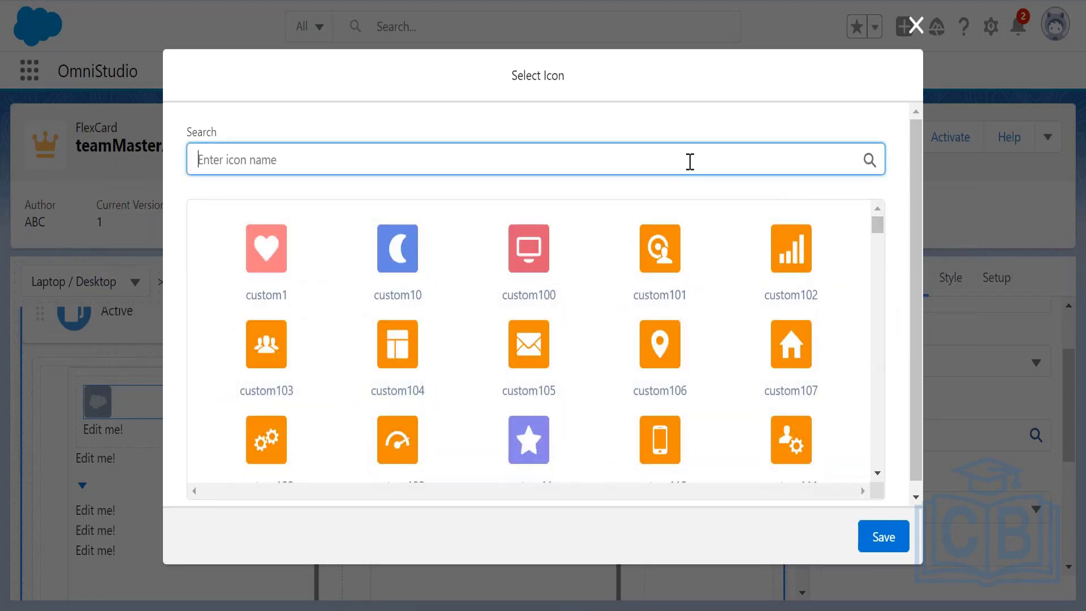
{"action": "type", "text": "com"}
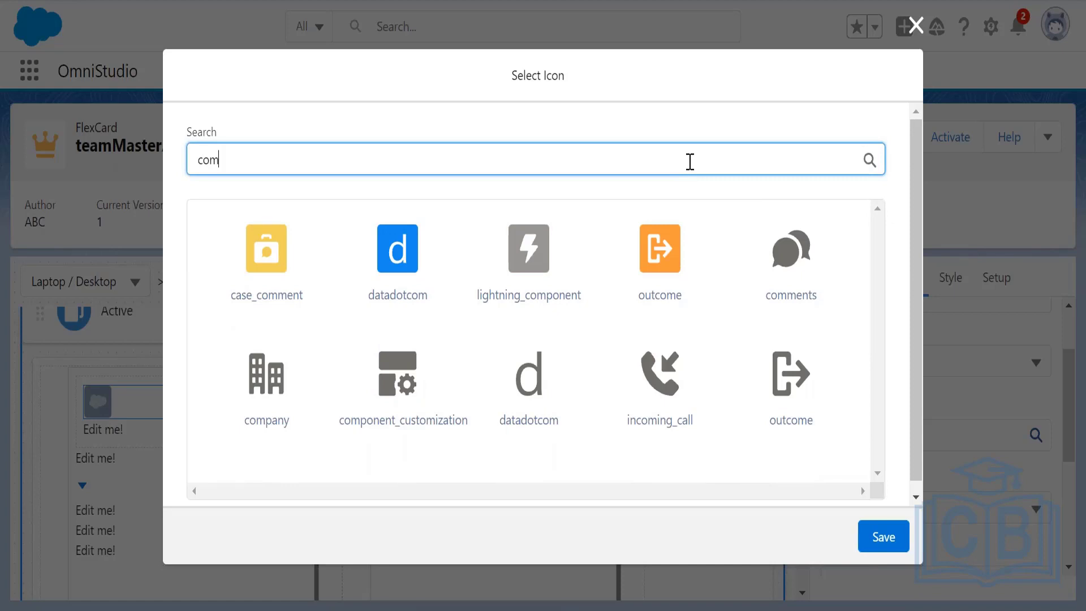
{"action": "type", "text": "p"}
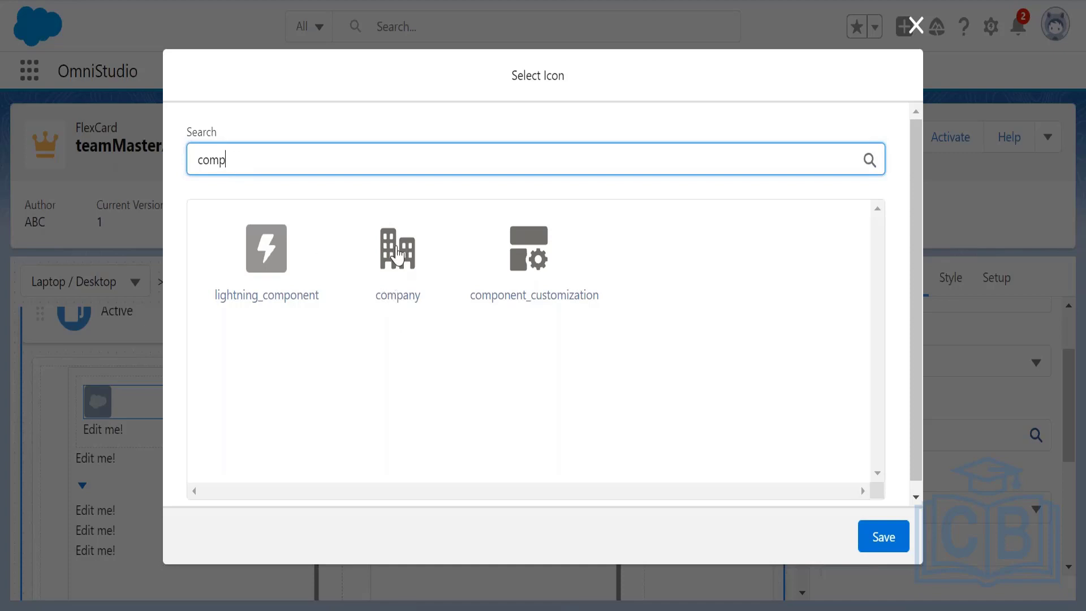
{"action": "left_click", "coordinate": [397, 254]}
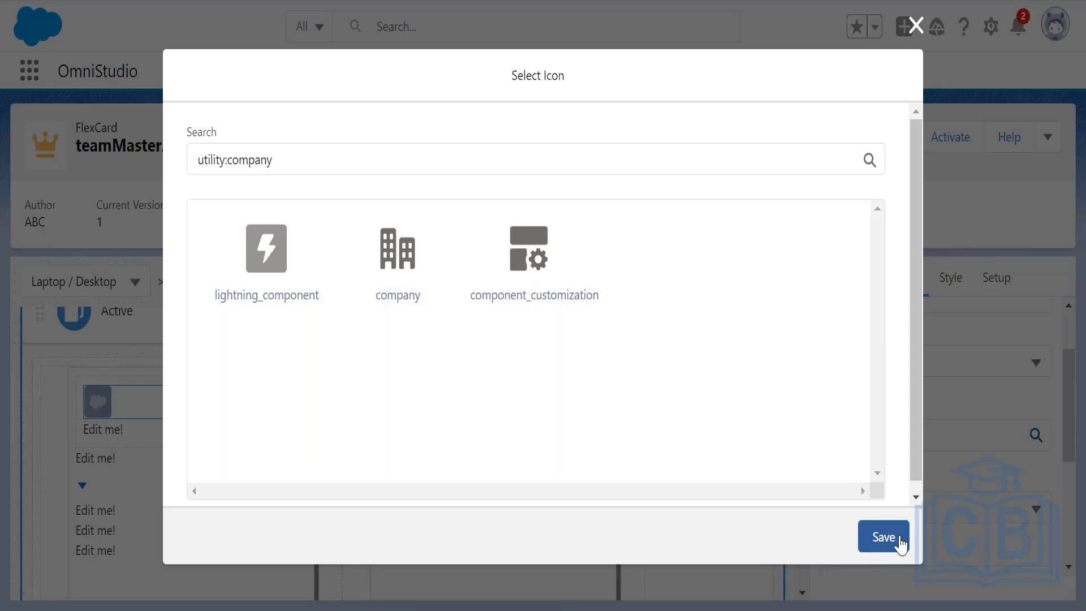
{"action": "left_click", "coordinate": [900, 545]}
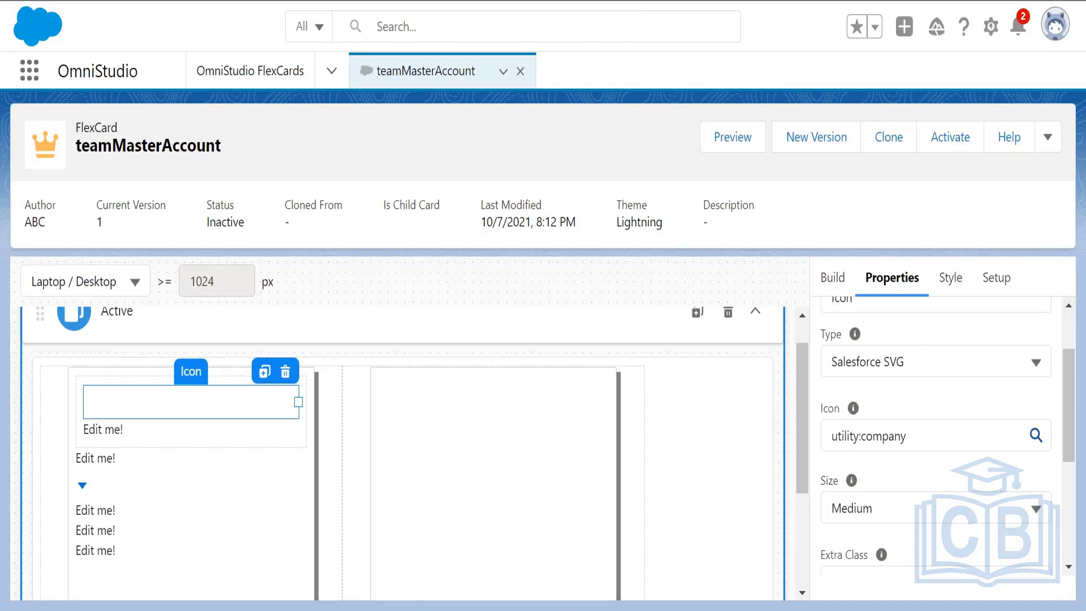
Step: Set the icon's size to Large and clear its Extra Class value
{"action": "left_click", "coordinate": [905, 522]}
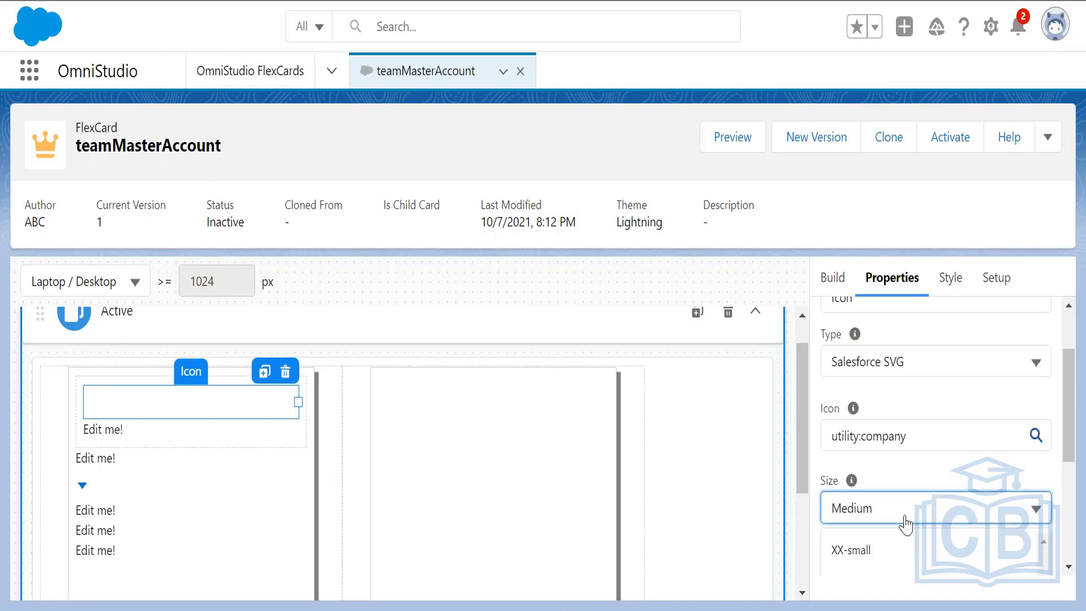
{"action": "left_click_drag", "start_coordinate": [1068, 406], "coordinate": [1068, 459]}
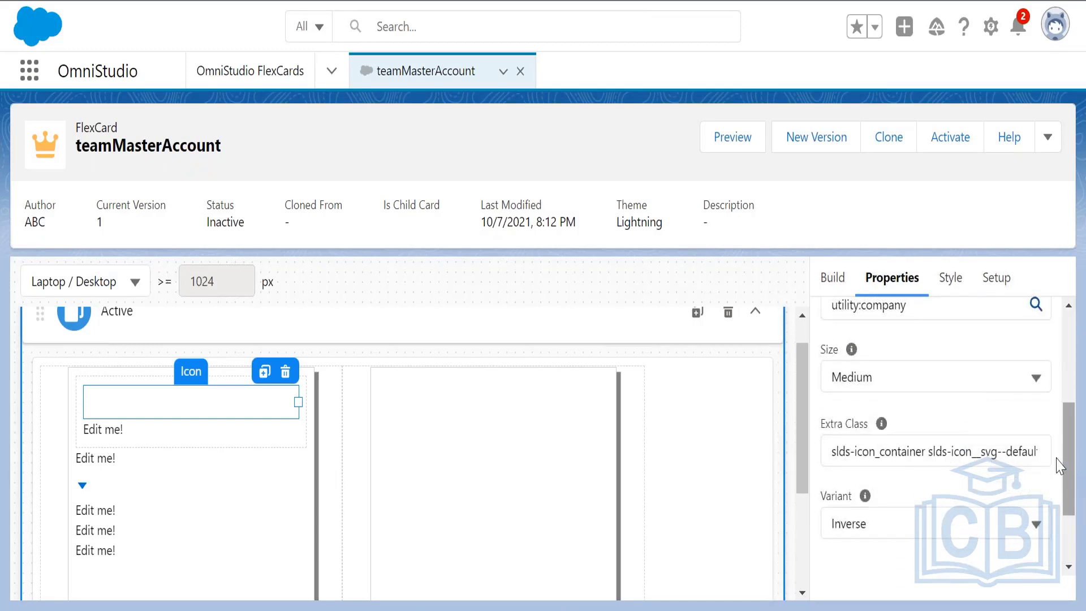
{"action": "left_click", "coordinate": [991, 386]}
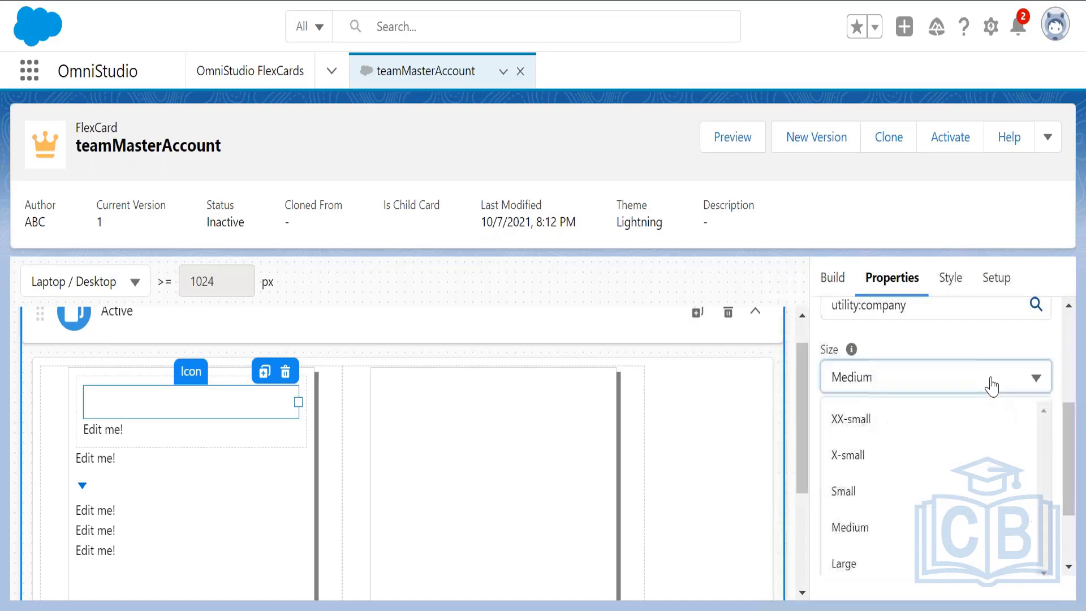
{"action": "left_click", "coordinate": [912, 564]}
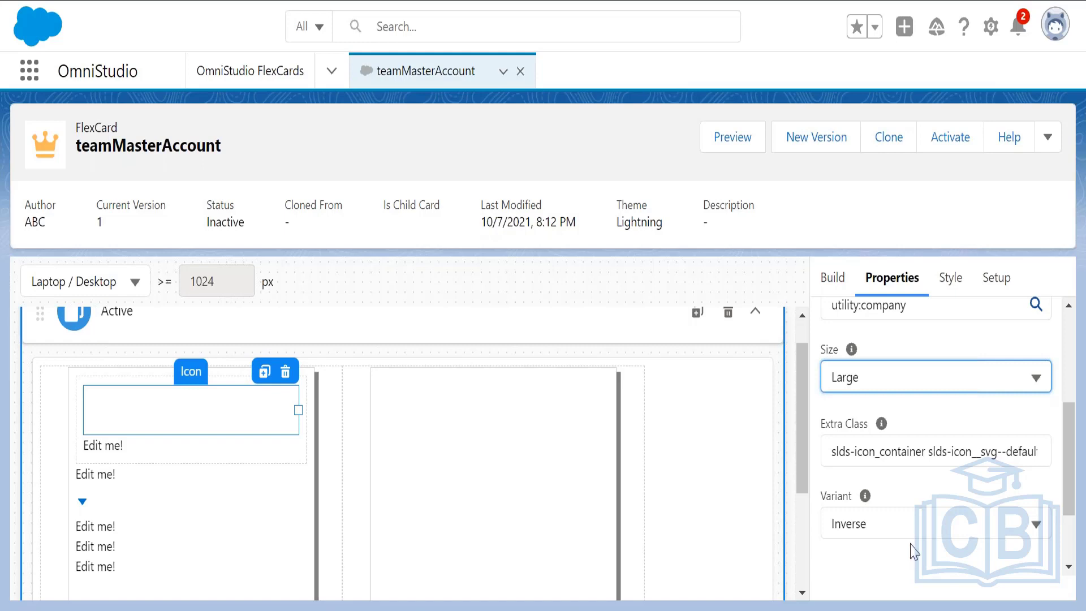
{"action": "left_click", "coordinate": [897, 445]}
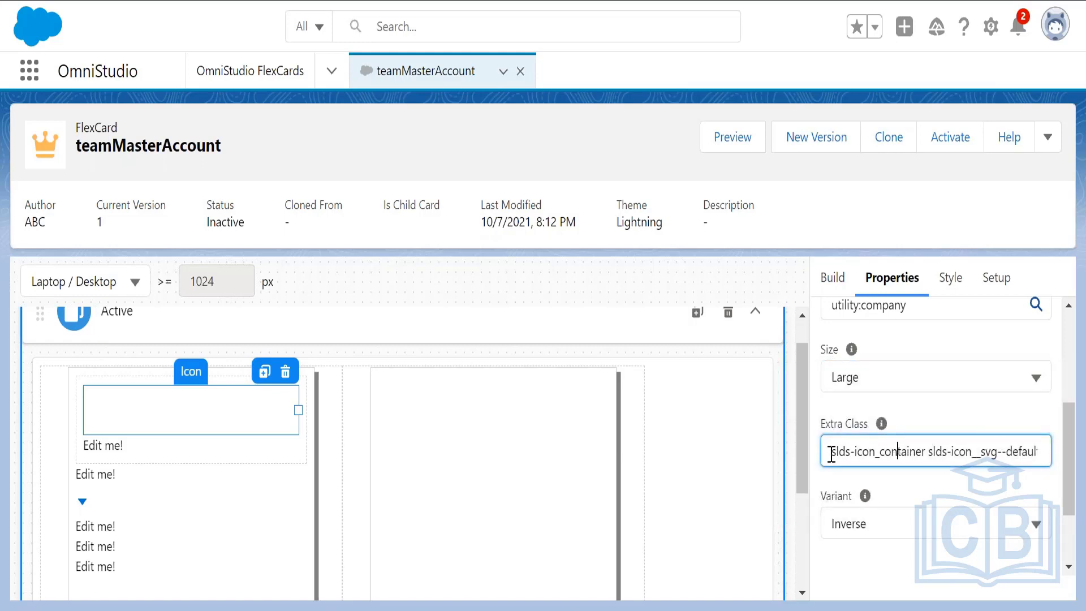
{"action": "left_click_drag", "start_coordinate": [832, 447], "coordinate": [1060, 448]}
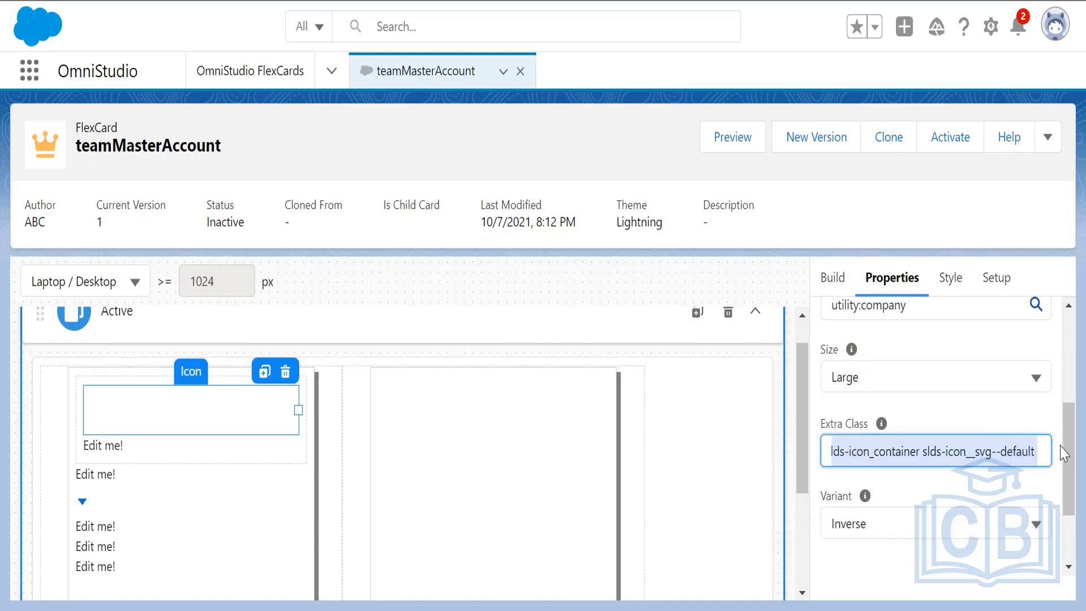
{"action": "key", "text": "BackSpace"}
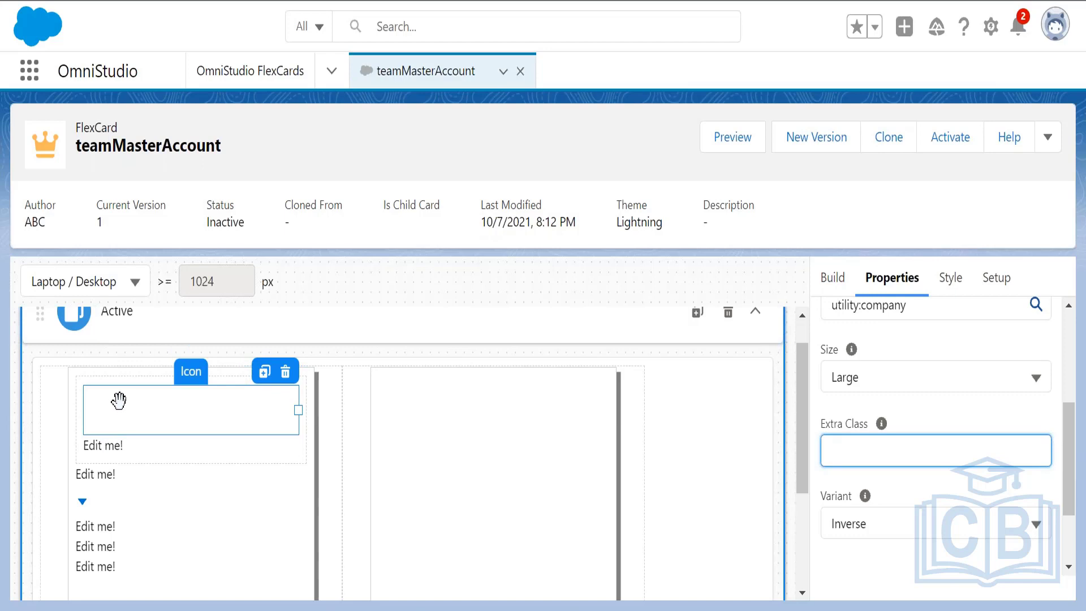
Step: Try the Default variant on the icon and switch it back to Inverse
{"action": "left_click", "coordinate": [960, 527]}
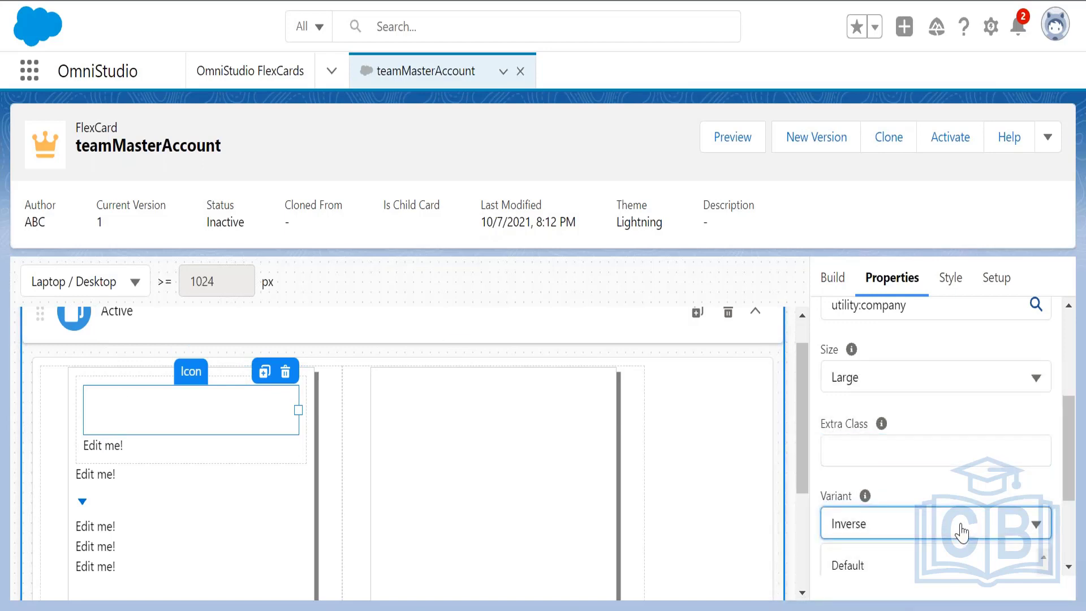
{"action": "left_click", "coordinate": [936, 564]}
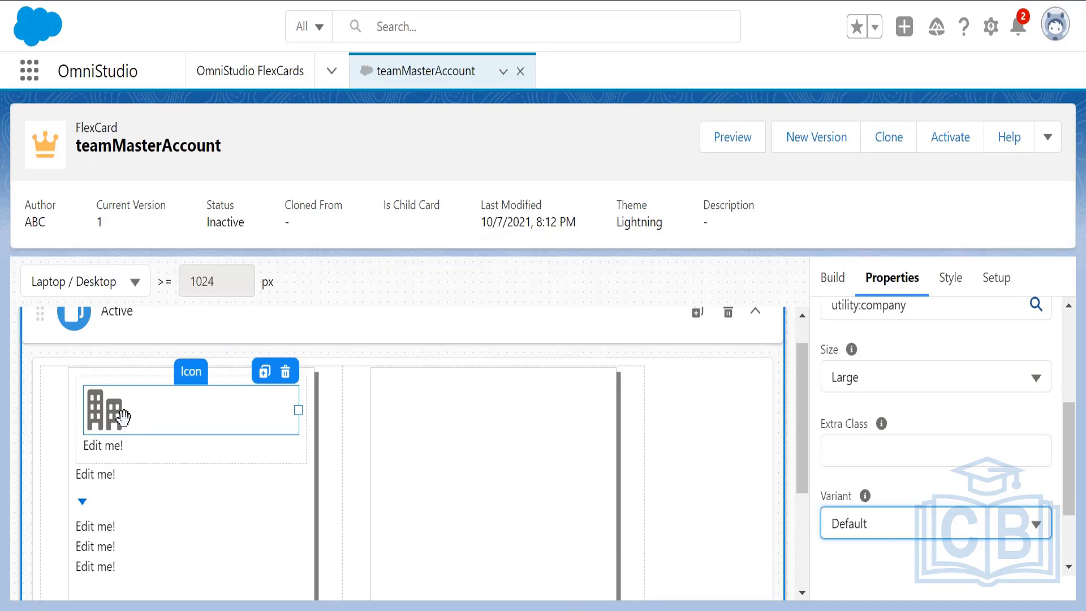
{"action": "left_click", "coordinate": [868, 527]}
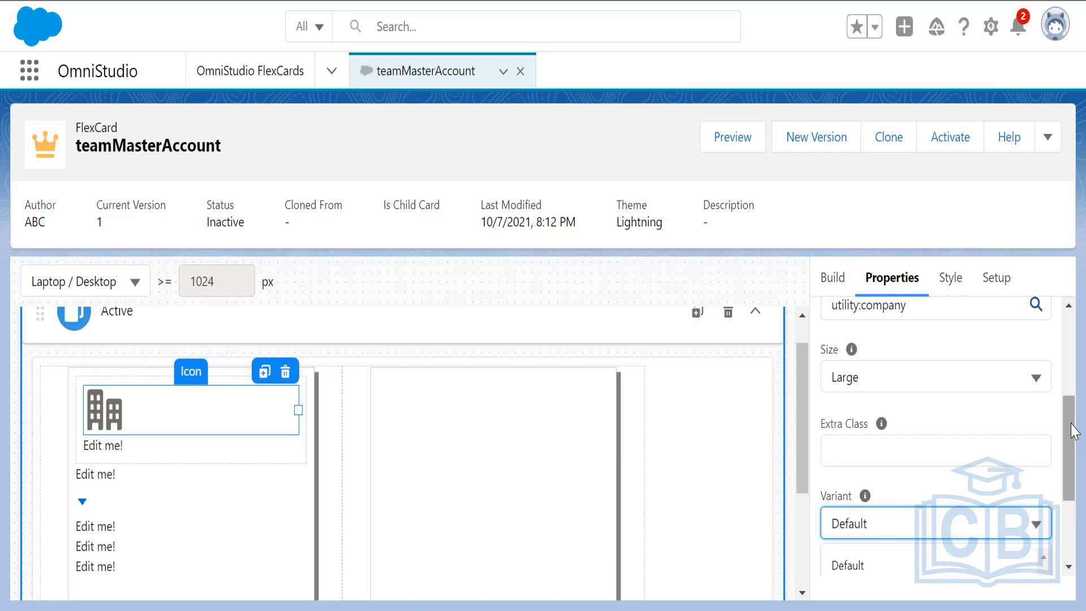
{"action": "left_click_drag", "start_coordinate": [1071, 461], "coordinate": [1071, 497]}
{"action": "left_click", "coordinate": [1016, 419]}
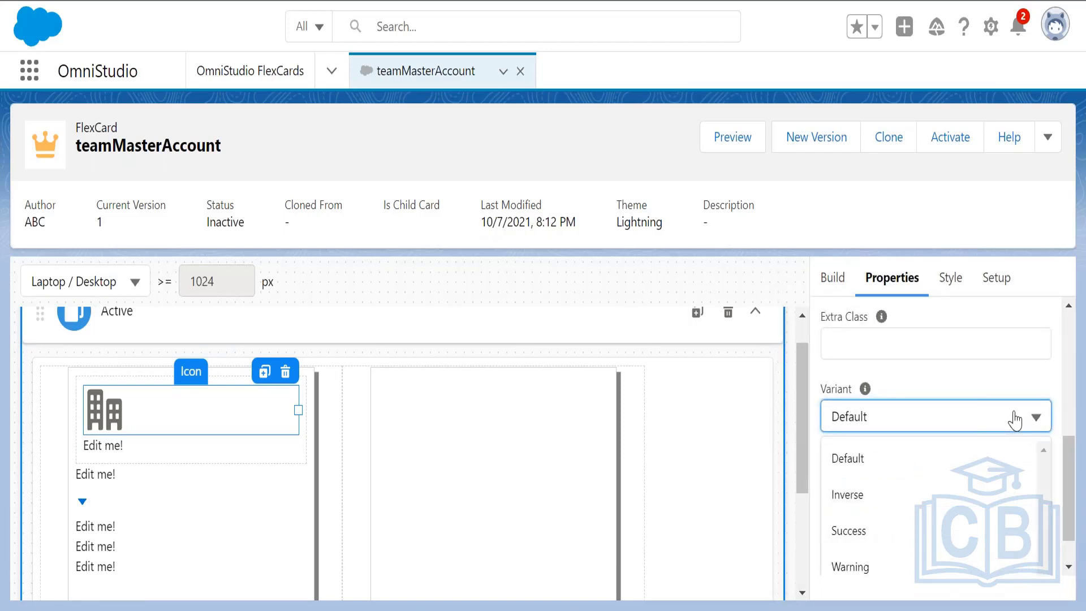
{"action": "left_click", "coordinate": [946, 494]}
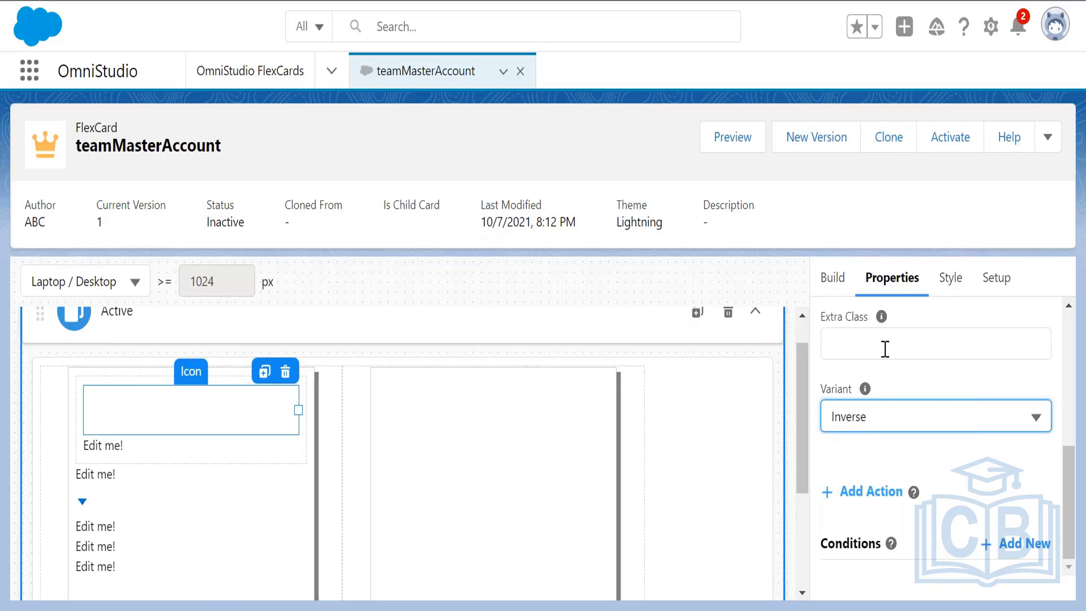
Step: Review the icon element's properties, including the help text for its Type setting
{"action": "left_click_drag", "start_coordinate": [1069, 486], "coordinate": [1067, 331]}
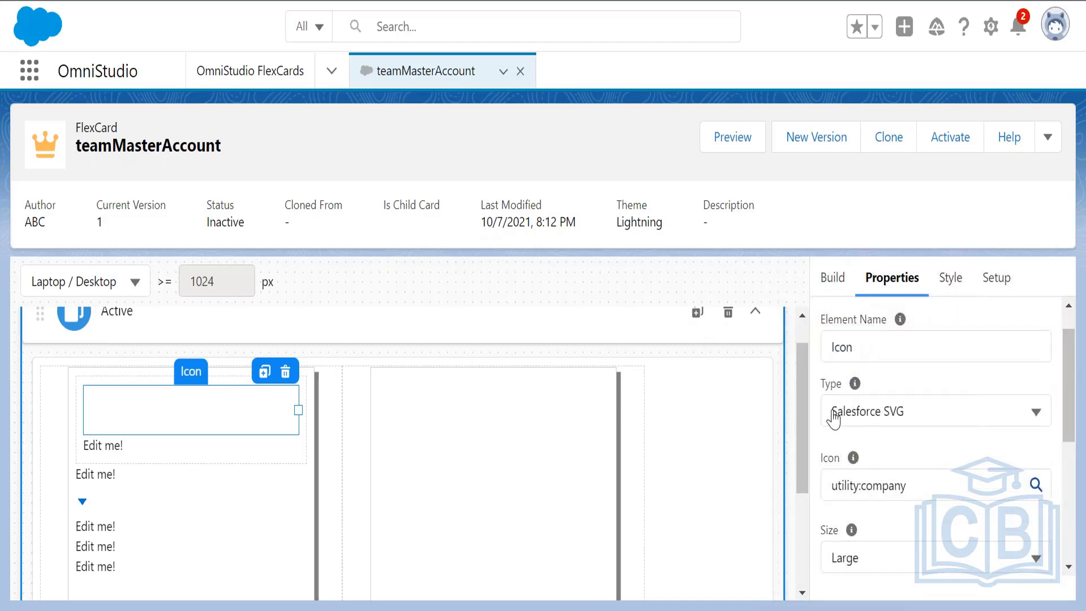
{"action": "mouse_move", "coordinate": [856, 384]}
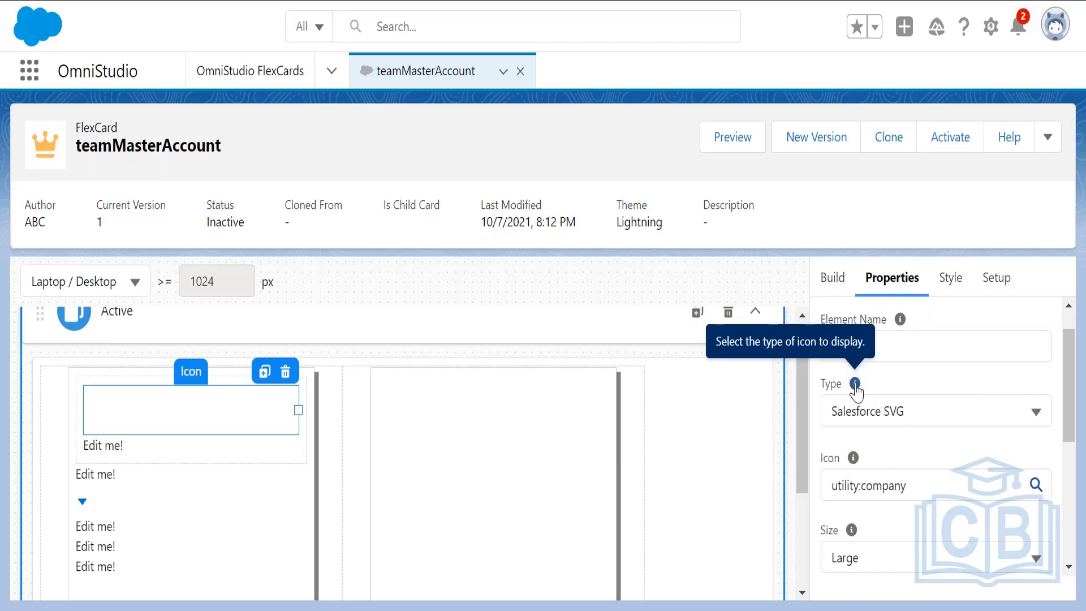
{"action": "left_click_drag", "start_coordinate": [1064, 370], "coordinate": [1066, 413]}
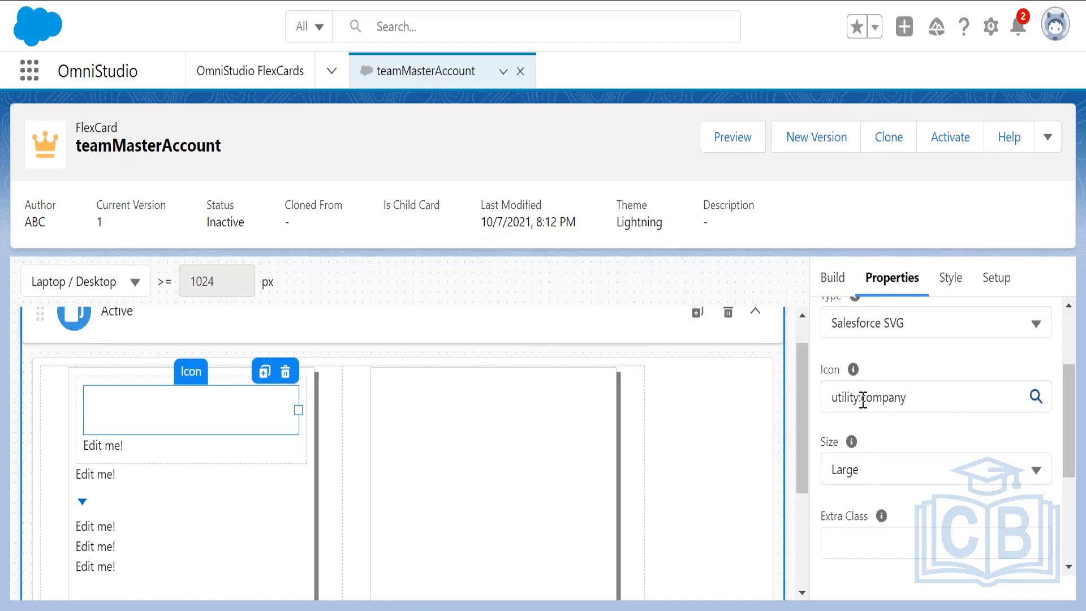
Step: Look over the icon's remaining properties, from its icon name and size to the variant, action and conditions settings
{"action": "left_click_drag", "start_coordinate": [861, 398], "coordinate": [926, 401]}
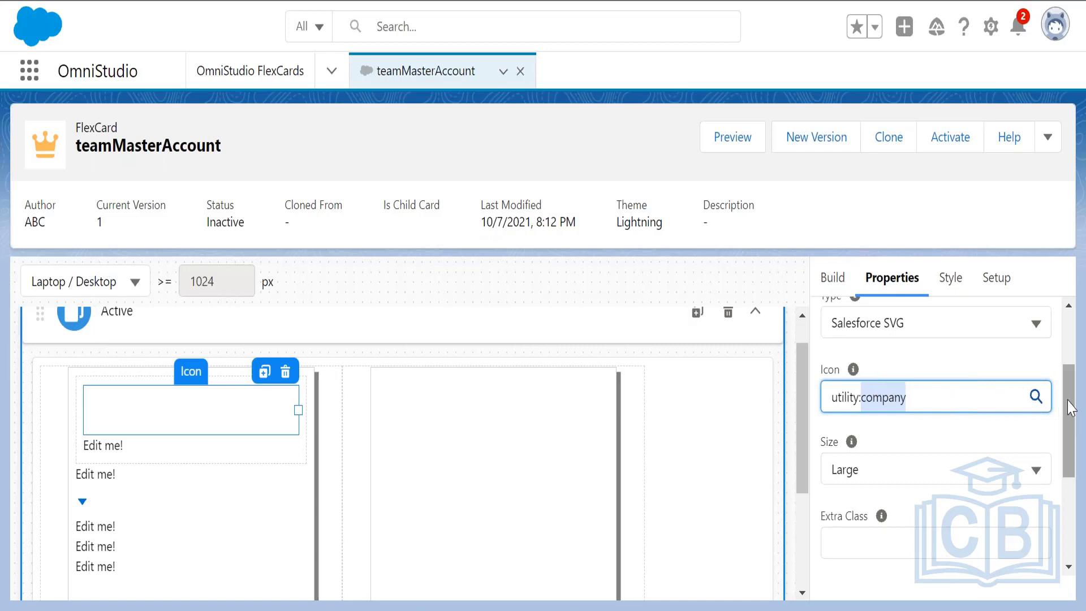
{"action": "left_click_drag", "start_coordinate": [1070, 409], "coordinate": [1071, 450]}
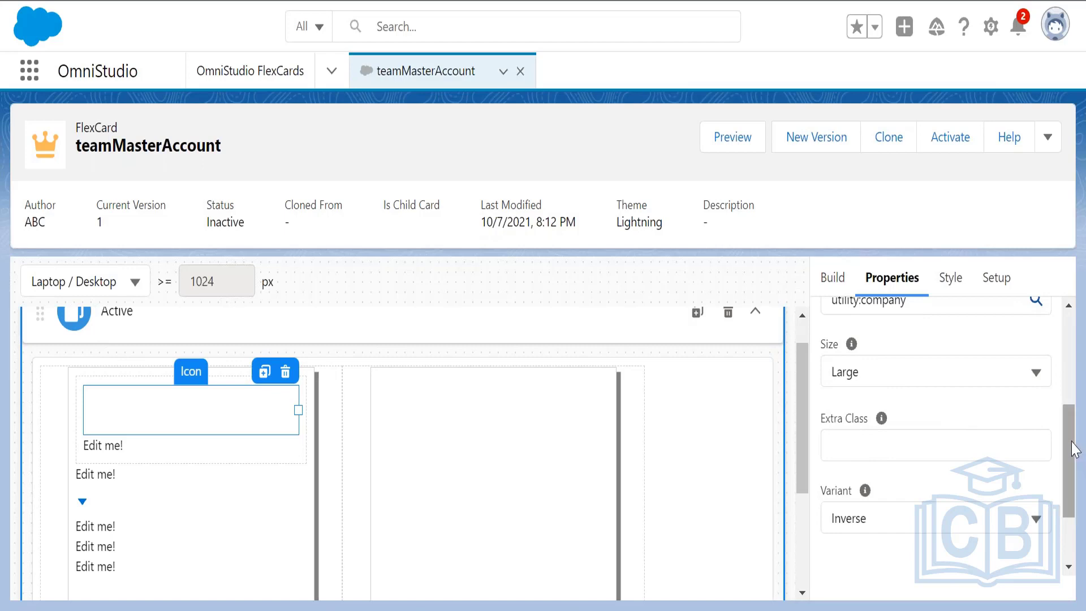
{"action": "left_click_drag", "start_coordinate": [1066, 461], "coordinate": [1065, 502]}
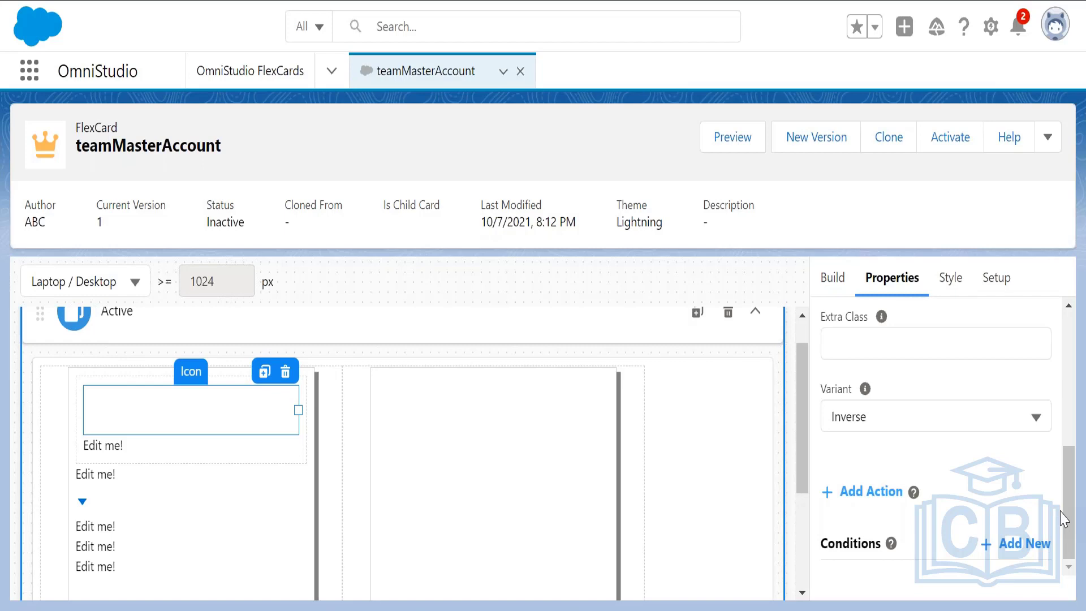
Step: Replace the "Edit me!" placeholder in the Account-Text element below the header icon with the AccountName field
{"action": "left_click", "coordinate": [133, 451]}
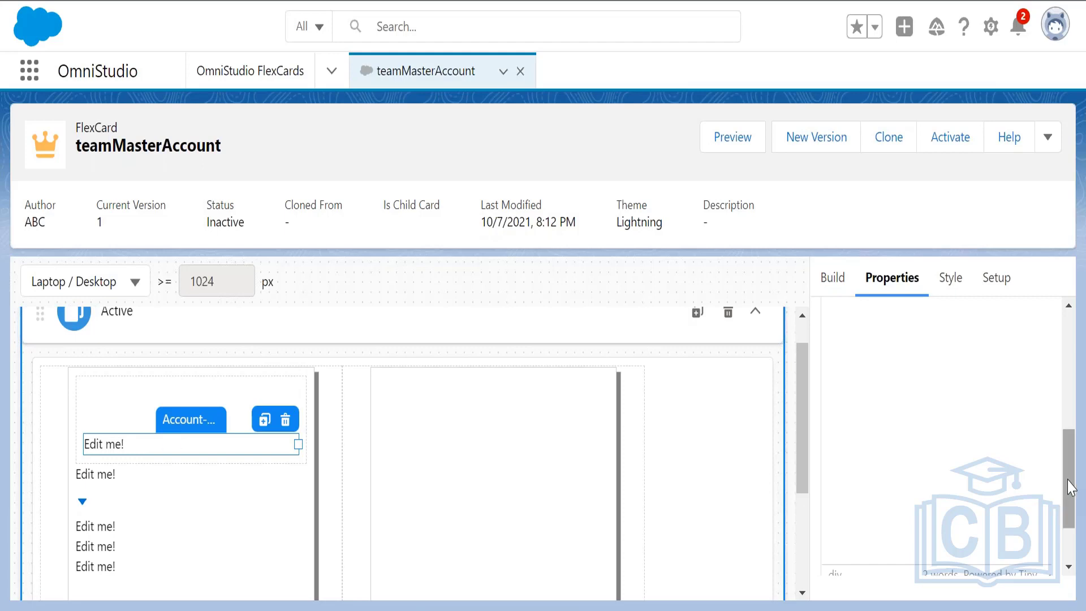
{"action": "left_click_drag", "start_coordinate": [1069, 481], "coordinate": [1082, 335]}
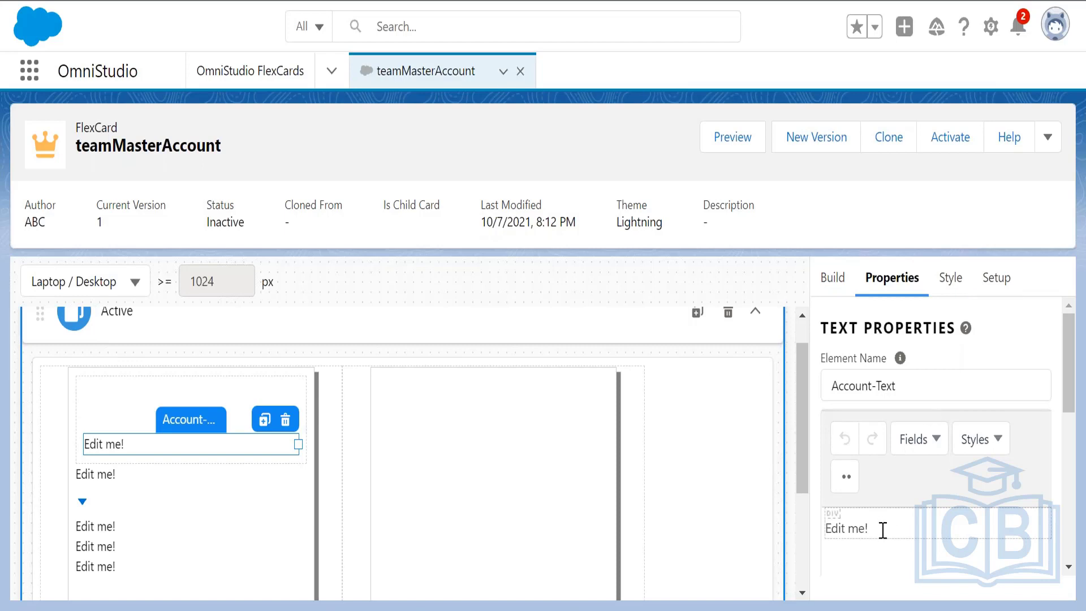
{"action": "left_click_drag", "start_coordinate": [883, 530], "coordinate": [824, 529]}
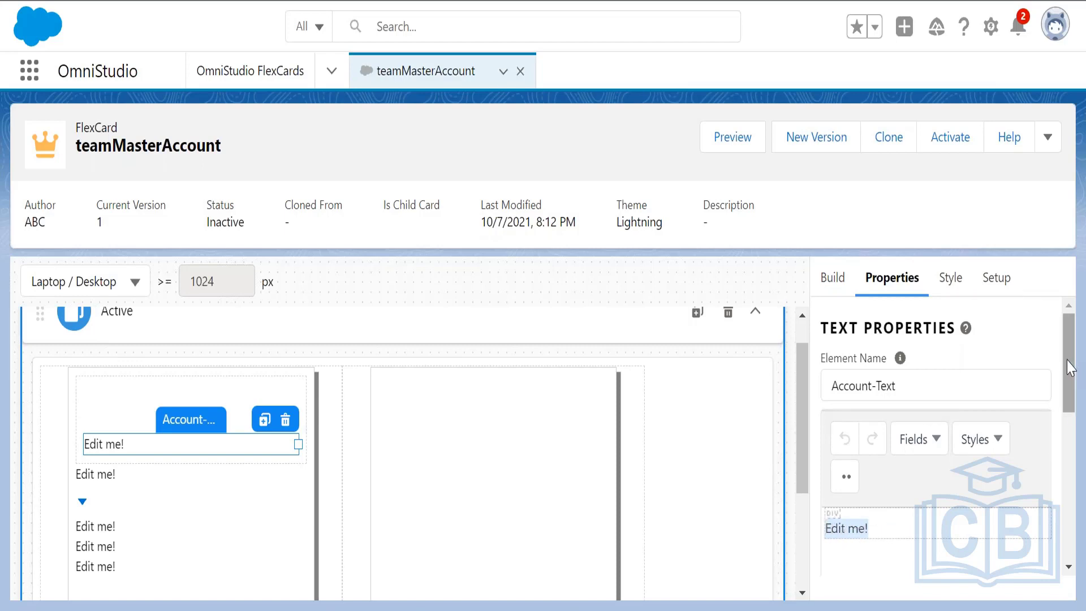
{"action": "left_click_drag", "start_coordinate": [1068, 358], "coordinate": [1069, 371]}
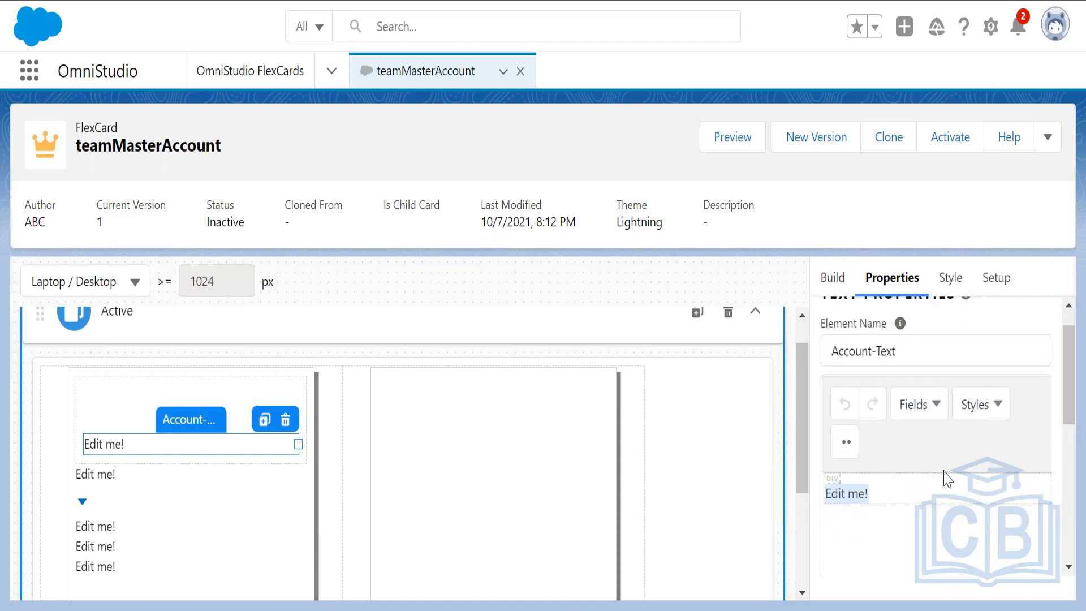
{"action": "left_click", "coordinate": [901, 492]}
{"action": "key", "text": "BackSpace"}
{"action": "key", "text": "BackSpace"}
{"action": "key", "text": "BackSpace"}
{"action": "key", "text": "BackSpace"}
{"action": "key", "text": "BackSpace"}
{"action": "key", "text": "BackSpace"}
{"action": "key", "text": "BackSpace"}
{"action": "key", "text": "BackSpace"}
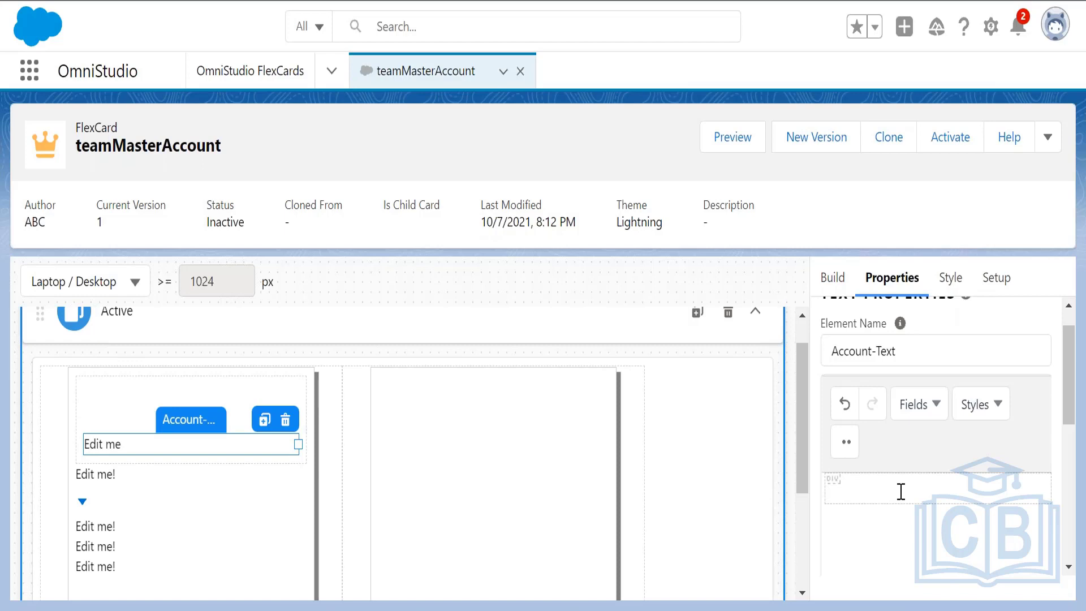
{"action": "left_click", "coordinate": [937, 405]}
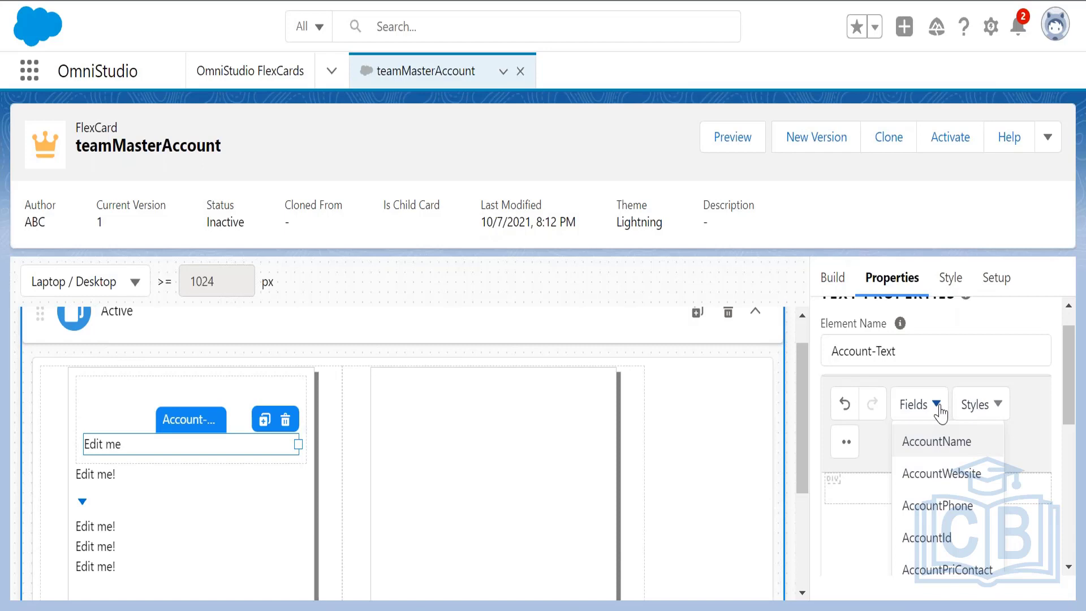
{"action": "left_click", "coordinate": [936, 442]}
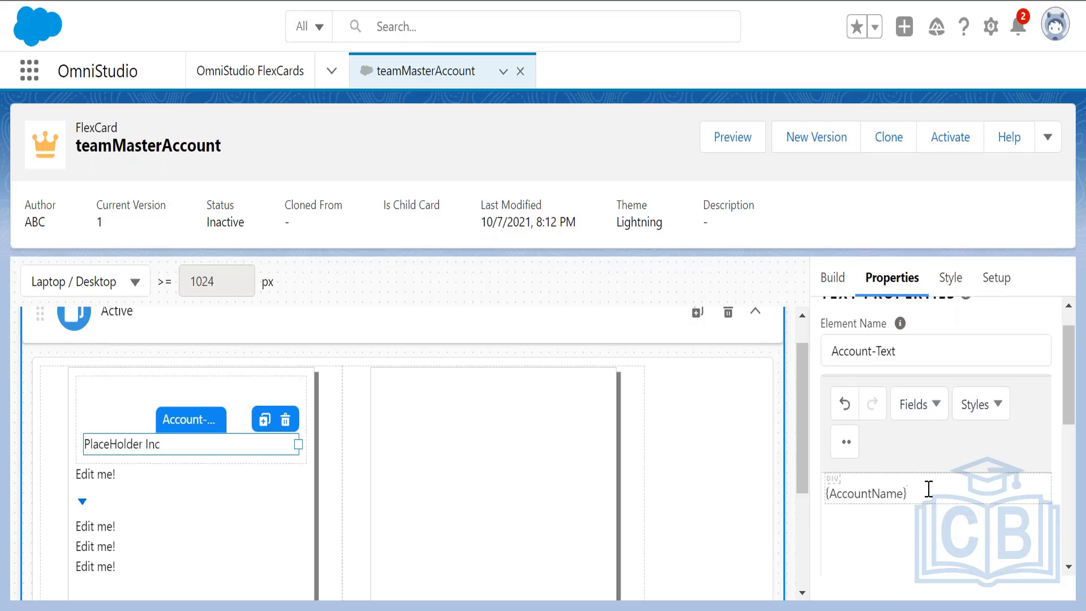
Step: Apply the Heading Large style to the {AccountName} text of the Account-Text element
{"action": "left_click_drag", "start_coordinate": [929, 489], "coordinate": [824, 501]}
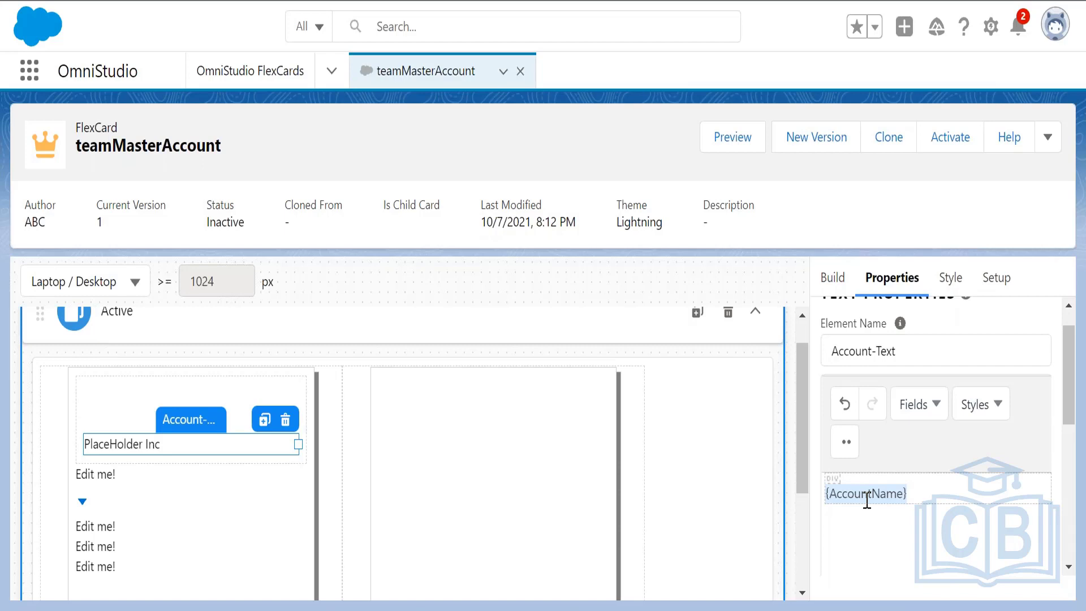
{"action": "left_click_drag", "start_coordinate": [944, 495], "coordinate": [782, 491]}
{"action": "mouse_move", "coordinate": [1069, 374]}
{"action": "left_mouse_down"}
{"action": "mouse_move", "coordinate": [1071, 342]}
{"action": "mouse_move", "coordinate": [1071, 374]}
{"action": "left_mouse_up"}
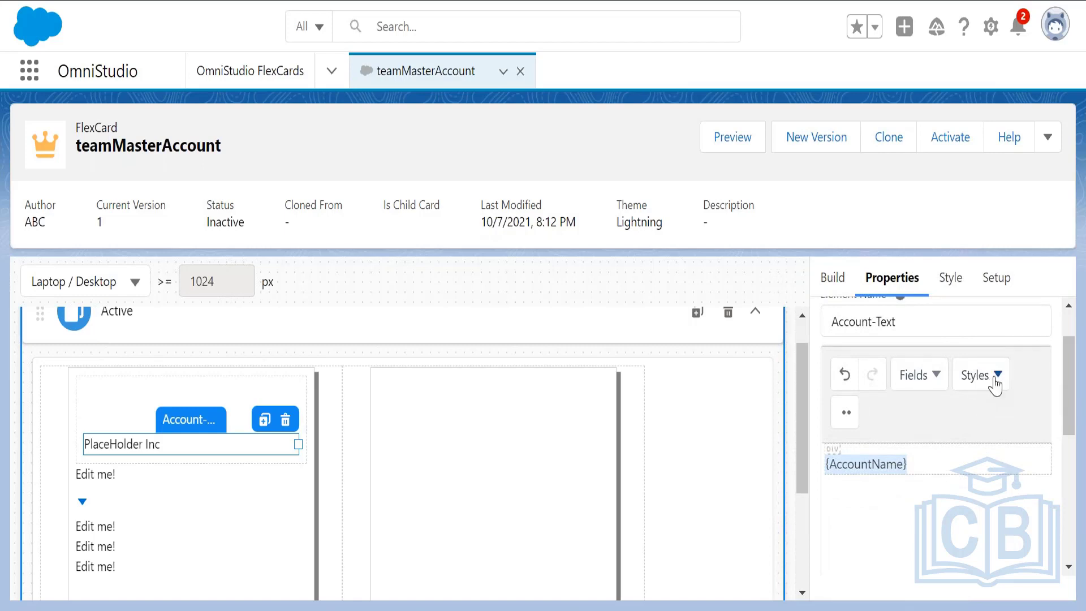
{"action": "left_click", "coordinate": [996, 387]}
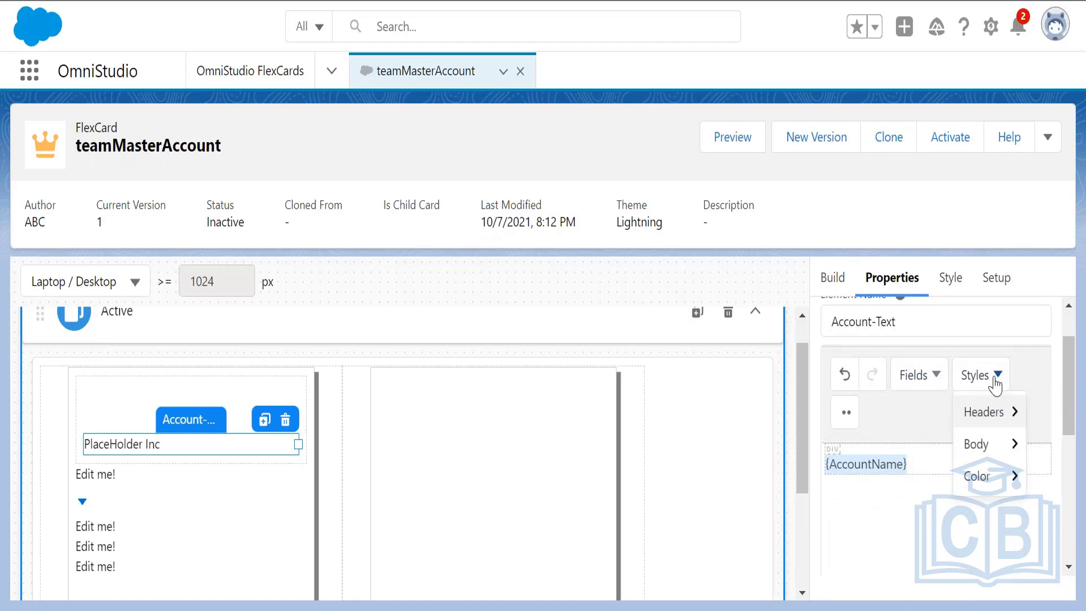
{"action": "mouse_move", "coordinate": [987, 417]}
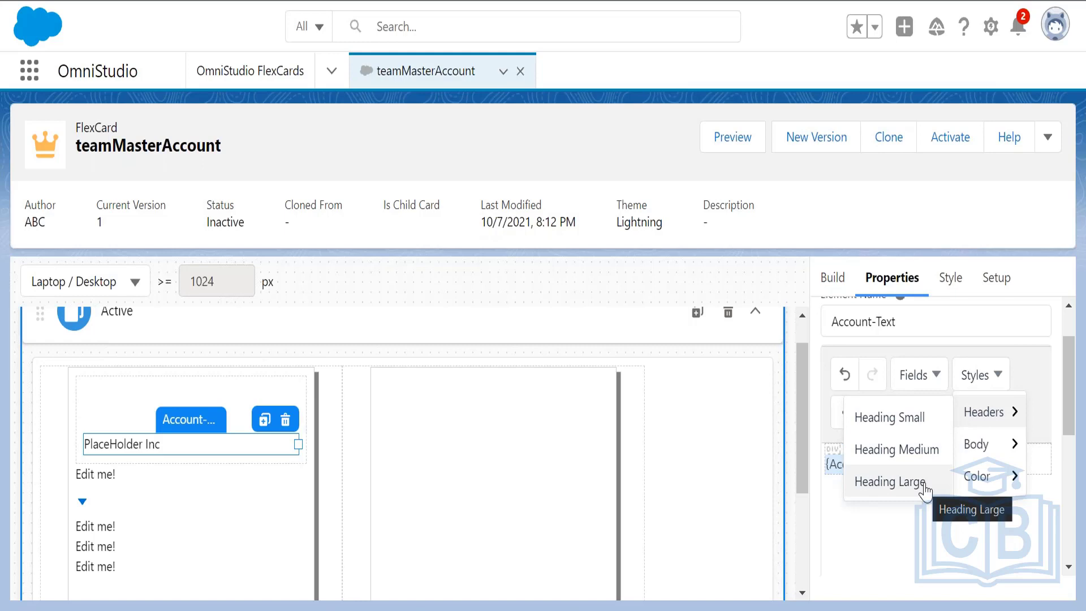
{"action": "left_click", "coordinate": [994, 373]}
{"action": "left_click", "coordinate": [995, 374]}
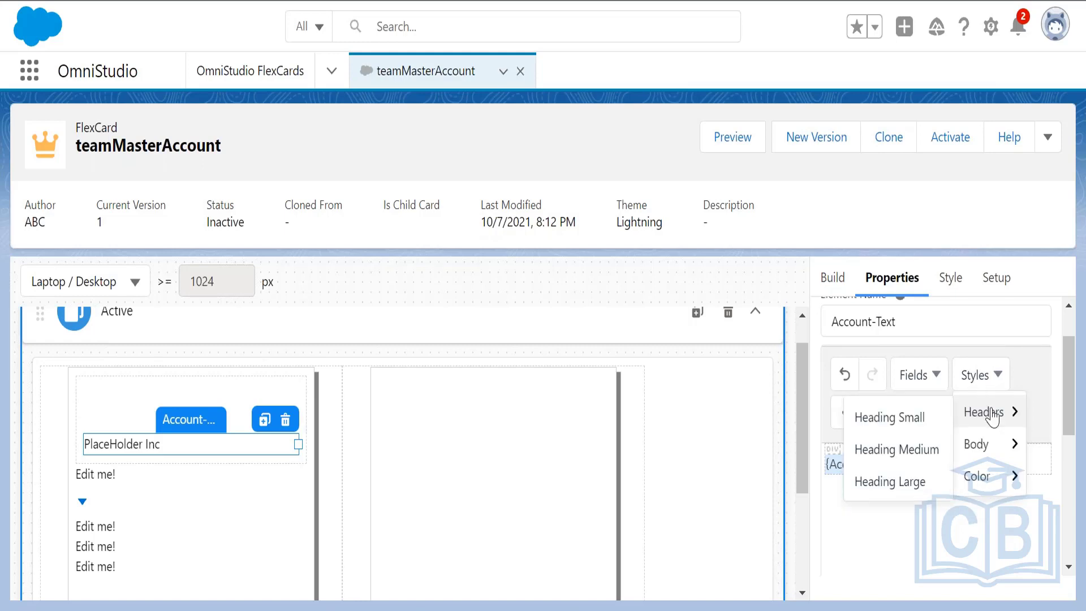
{"action": "left_click", "coordinate": [904, 482]}
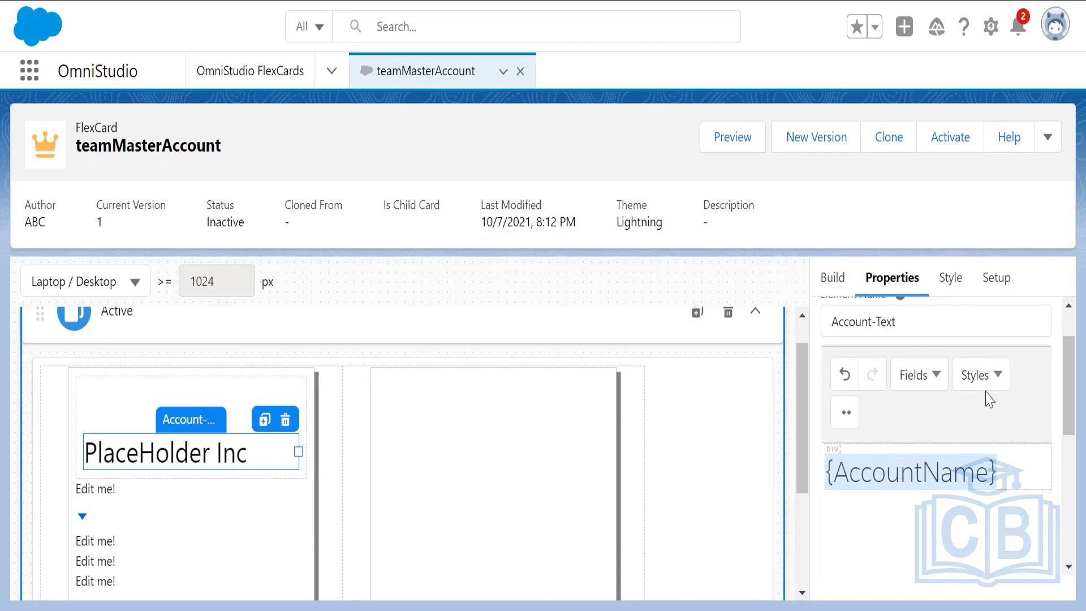
Step: Set the text color of the {AccountName} heading to white using the additional formatting options
{"action": "left_click", "coordinate": [847, 416]}
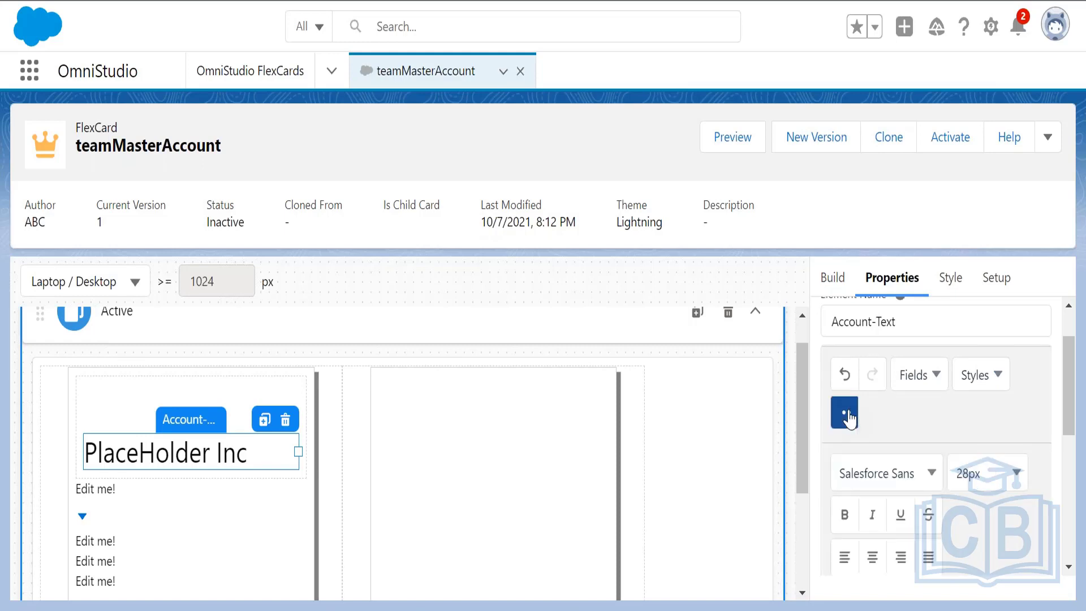
{"action": "scroll", "coordinate": [1068, 390], "scroll_direction": "down", "scroll_amount": 1}
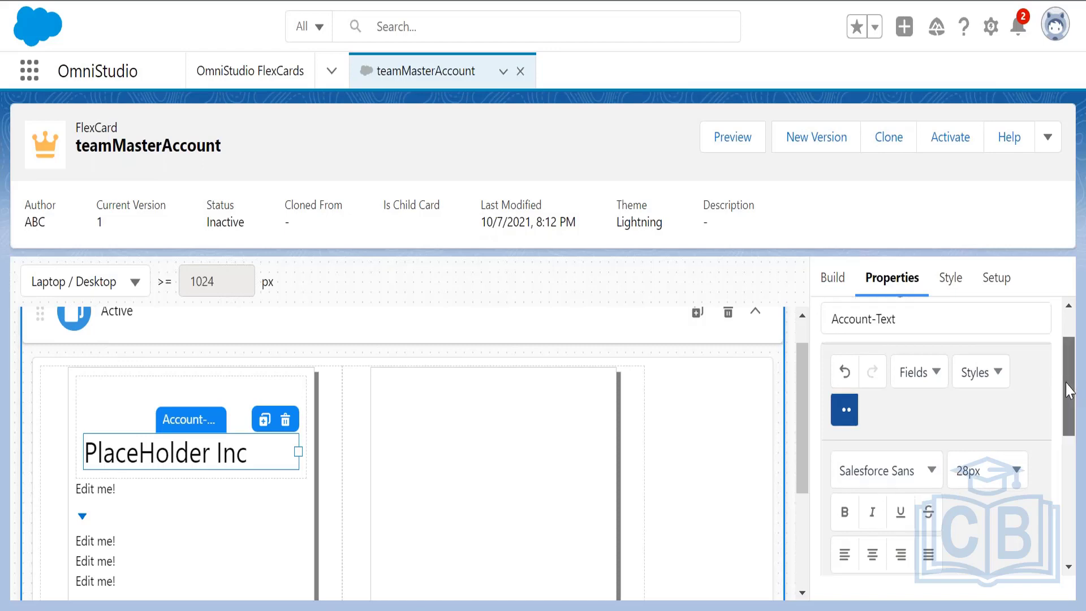
{"action": "left_click_drag", "start_coordinate": [1068, 390], "coordinate": [1061, 482]}
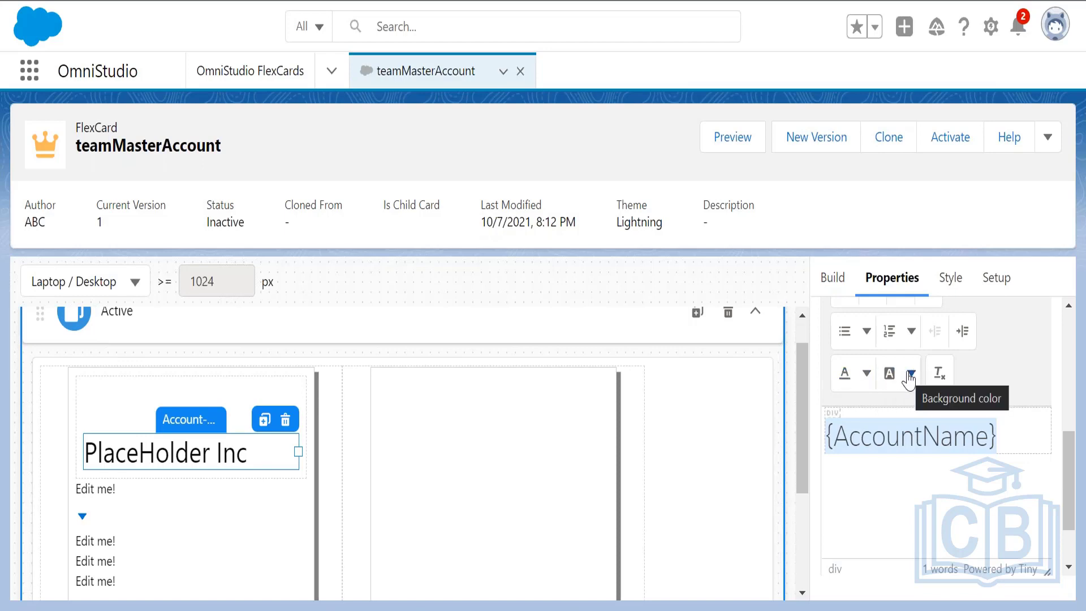
{"action": "left_click", "coordinate": [866, 374]}
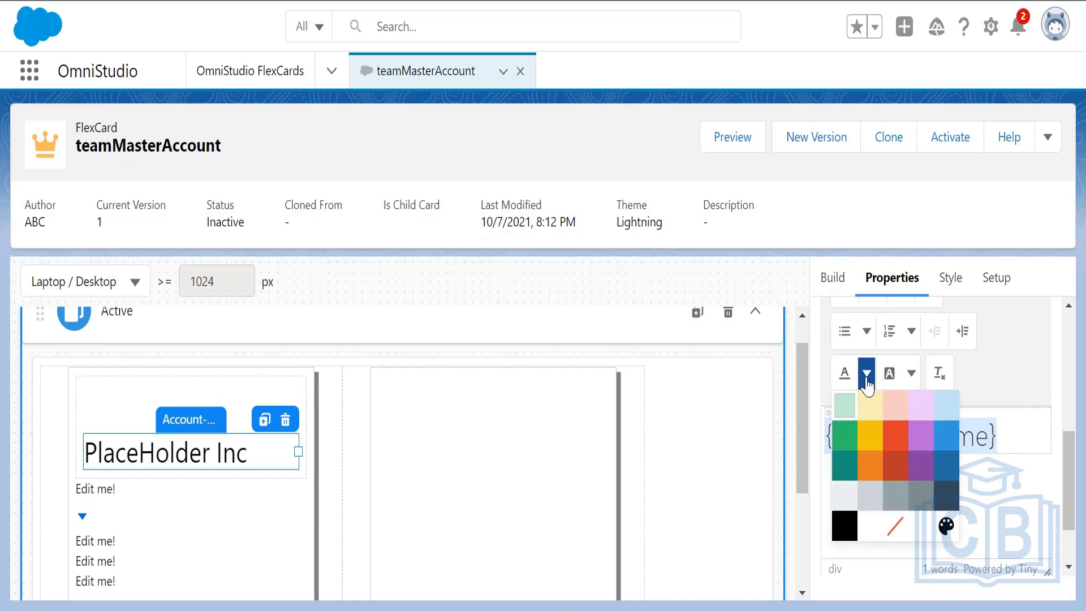
{"action": "left_click", "coordinate": [870, 531]}
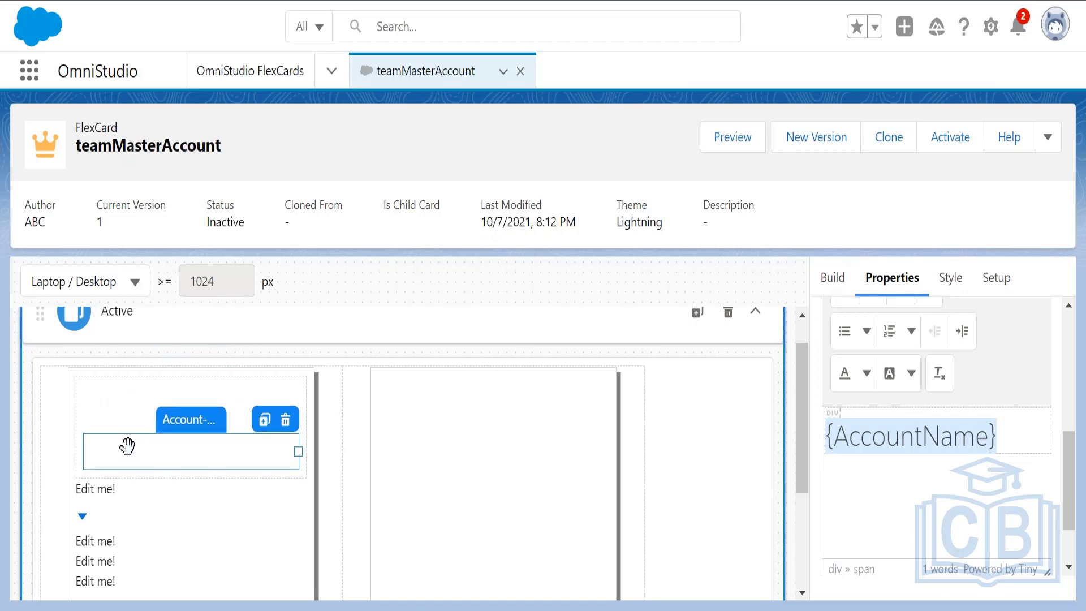
Step: Reselect the Account-Text element in the Icon Header block and highlight its content to check the white {AccountName} text
{"action": "left_click", "coordinate": [123, 389]}
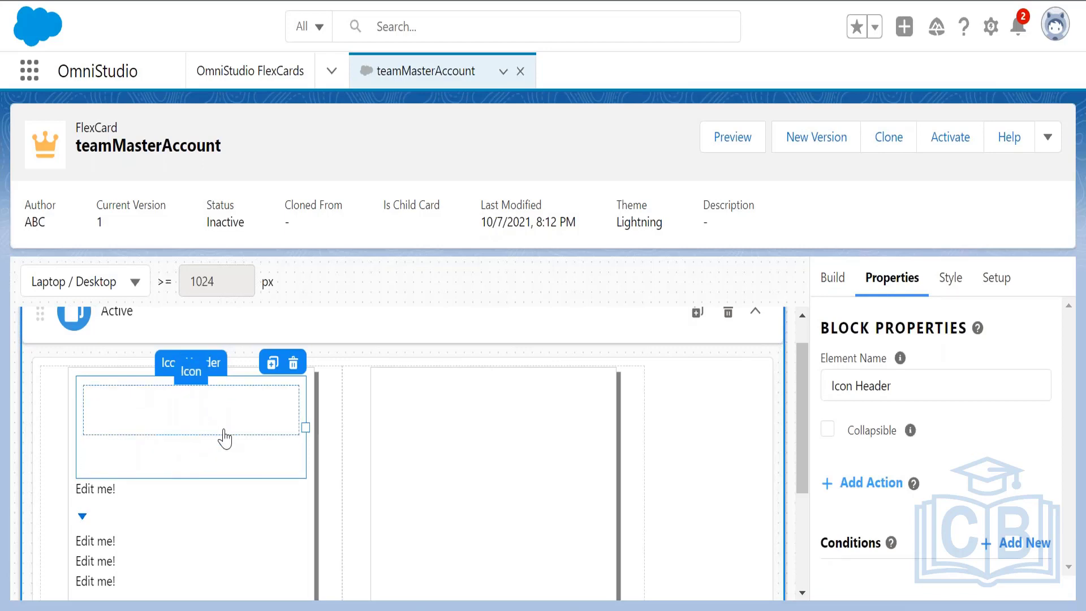
{"action": "left_click", "coordinate": [213, 451]}
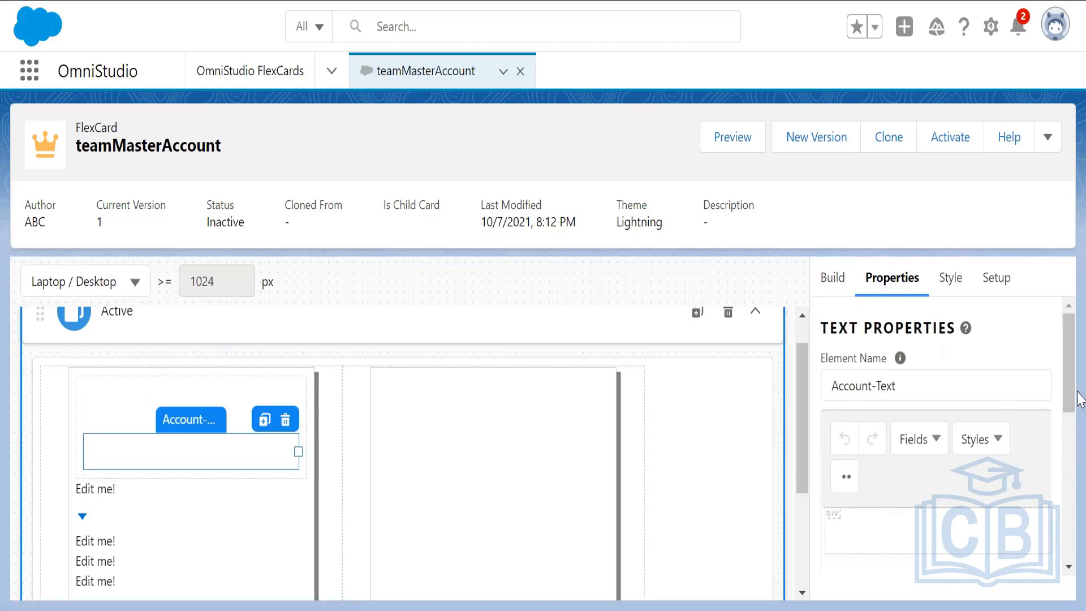
{"action": "left_click_drag", "start_coordinate": [1071, 381], "coordinate": [1013, 424]}
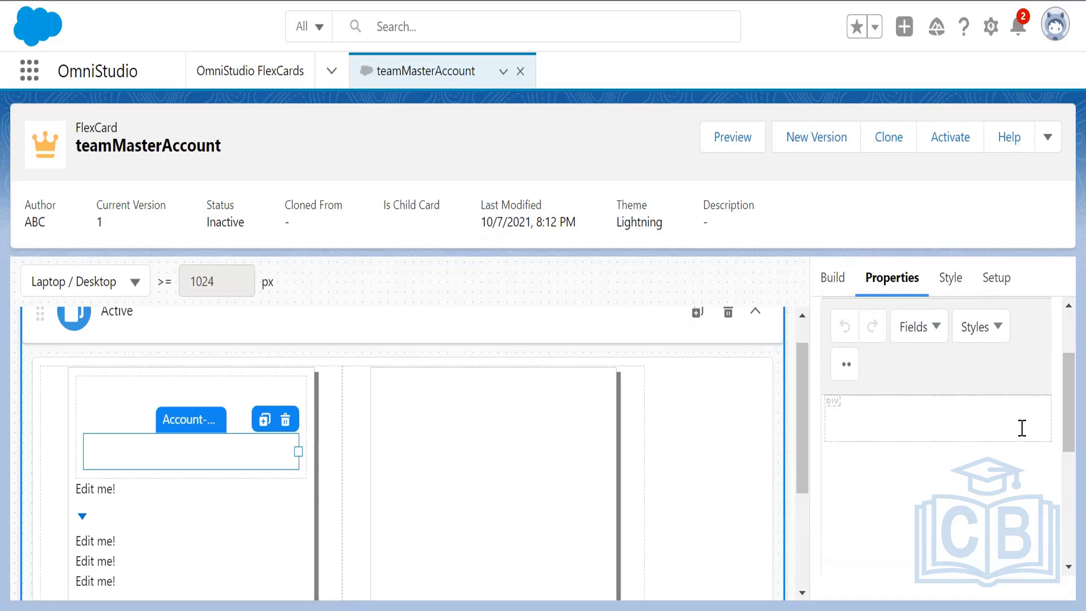
{"action": "left_click_drag", "start_coordinate": [992, 430], "coordinate": [806, 437]}
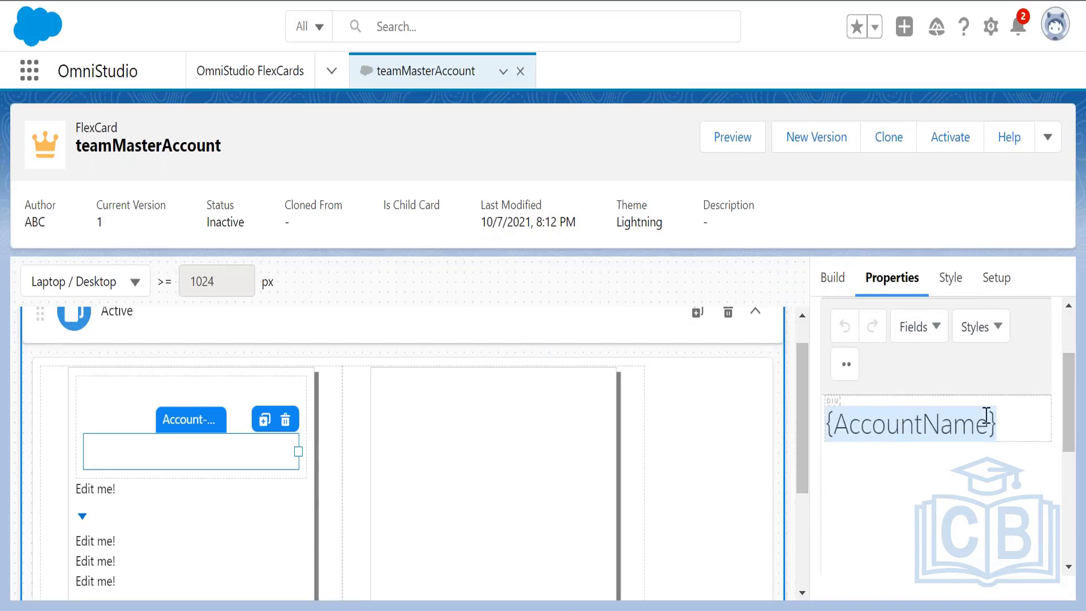
{"action": "left_click", "coordinate": [1031, 422]}
{"action": "left_click_drag", "start_coordinate": [1031, 421], "coordinate": [814, 435]}
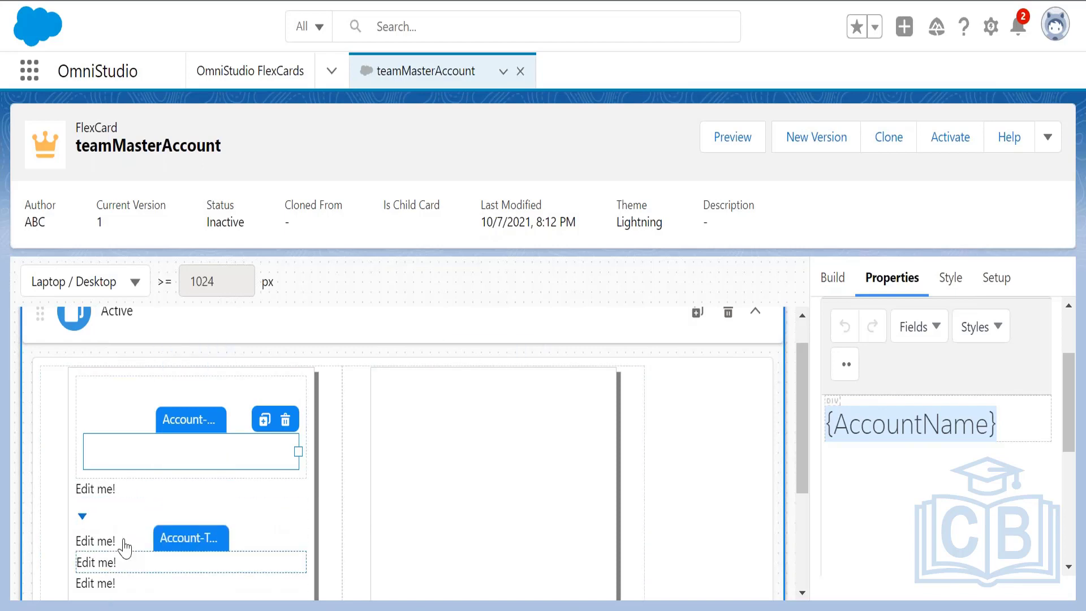
Step: Replace the "Edit me!" placeholder in the text element below the Icon Header block with "Primary Contact" followed by a new line
{"action": "left_click", "coordinate": [130, 496]}
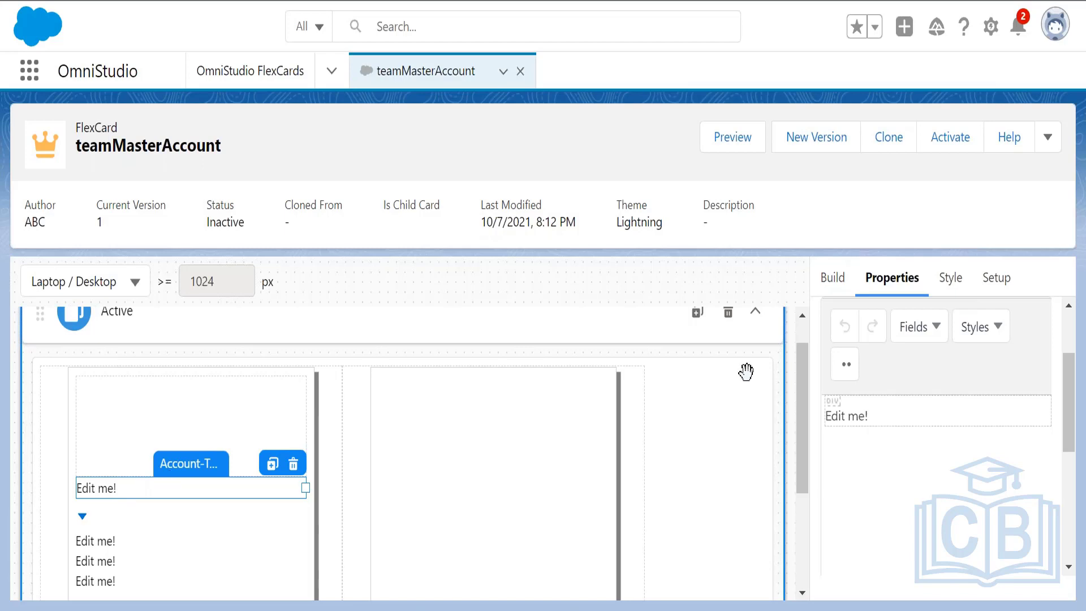
{"action": "left_click", "coordinate": [936, 334]}
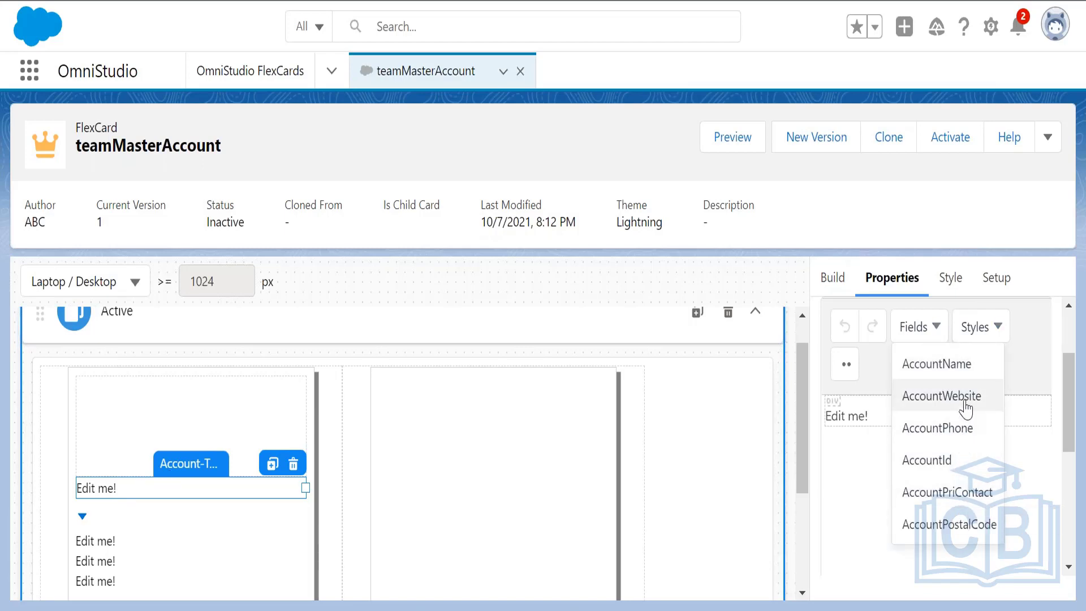
{"action": "left_click", "coordinate": [864, 525]}
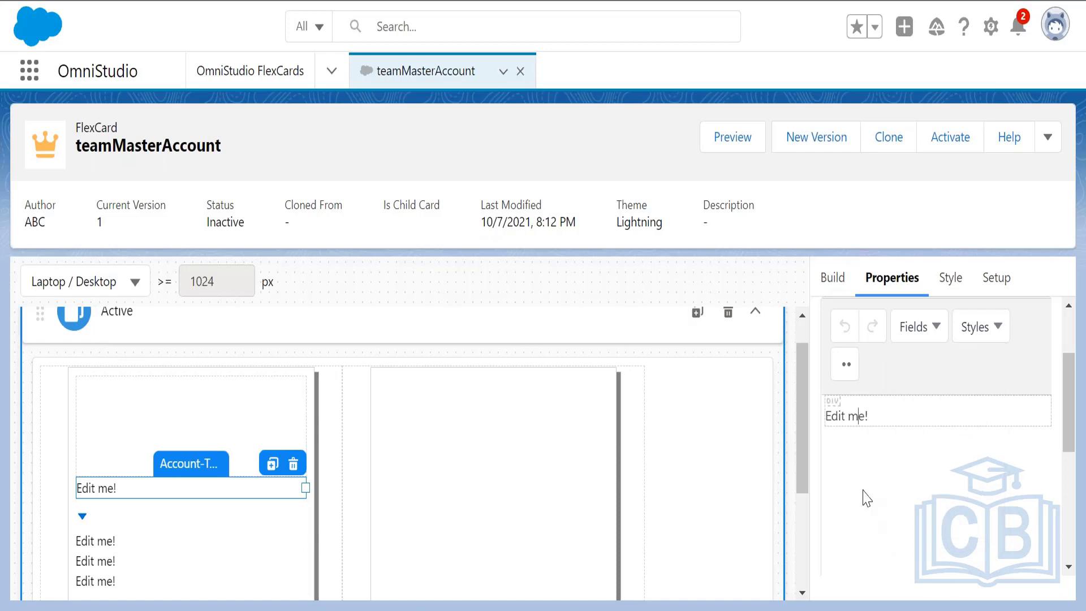
{"action": "key", "text": "ctrl+a"}
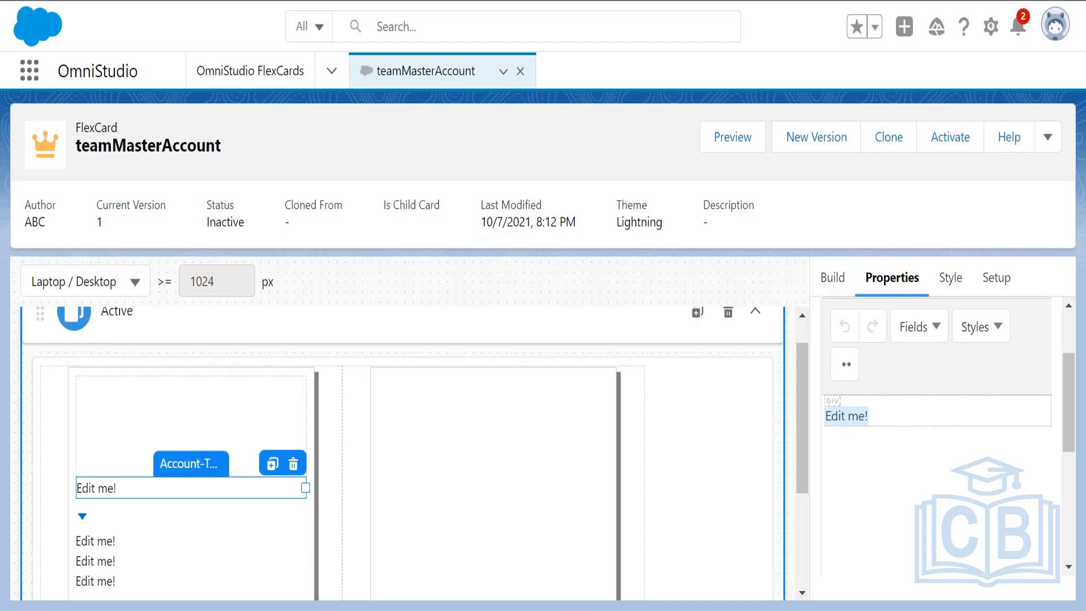
{"action": "key", "text": "BackSpace"}
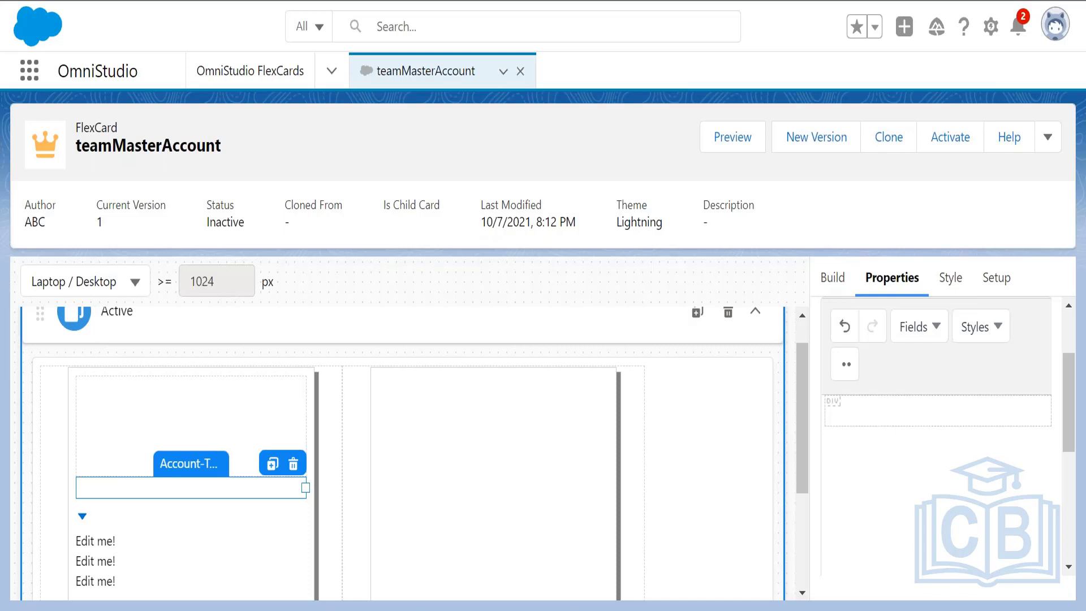
{"action": "type", "text": "Primary Contact"}
{"action": "key", "text": "Return"}
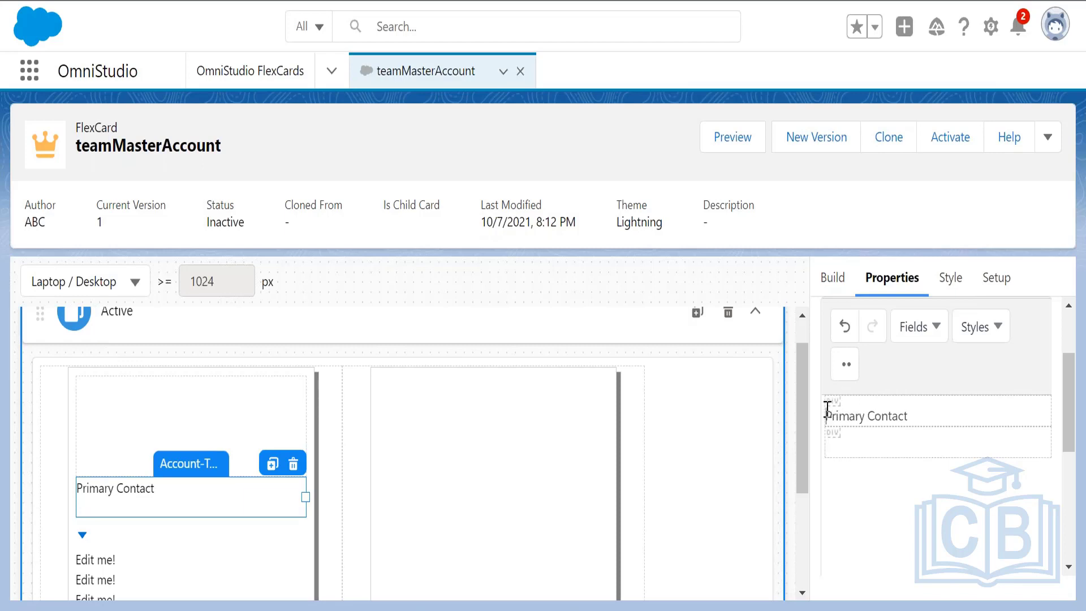
Step: Insert the AccountPriContact field on the empty line below "Primary Contact" in the text element
{"action": "left_click_drag", "start_coordinate": [827, 410], "coordinate": [914, 407]}
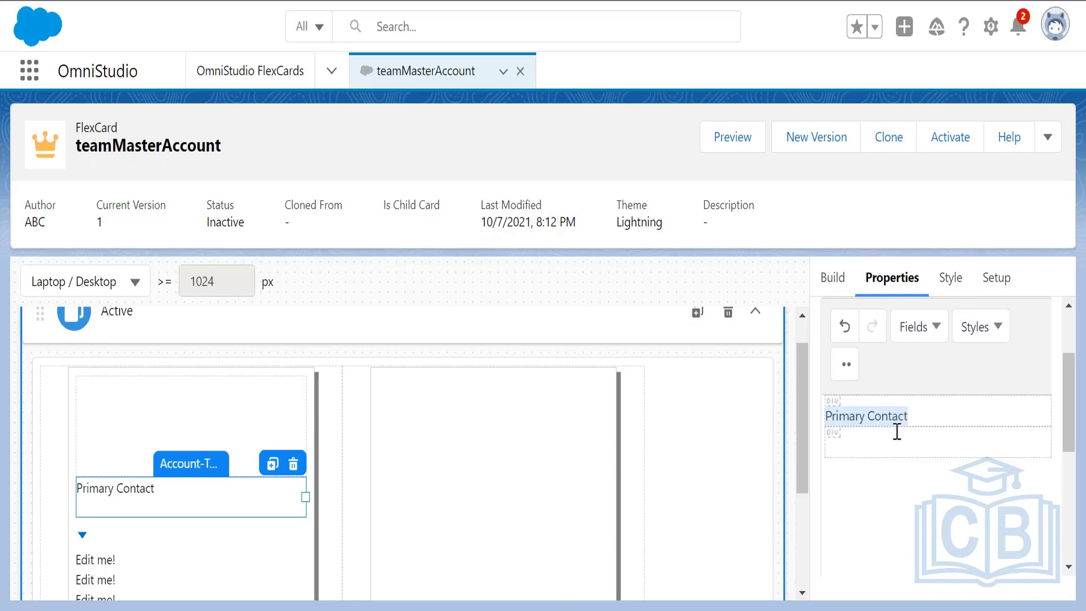
{"action": "left_click", "coordinate": [929, 407]}
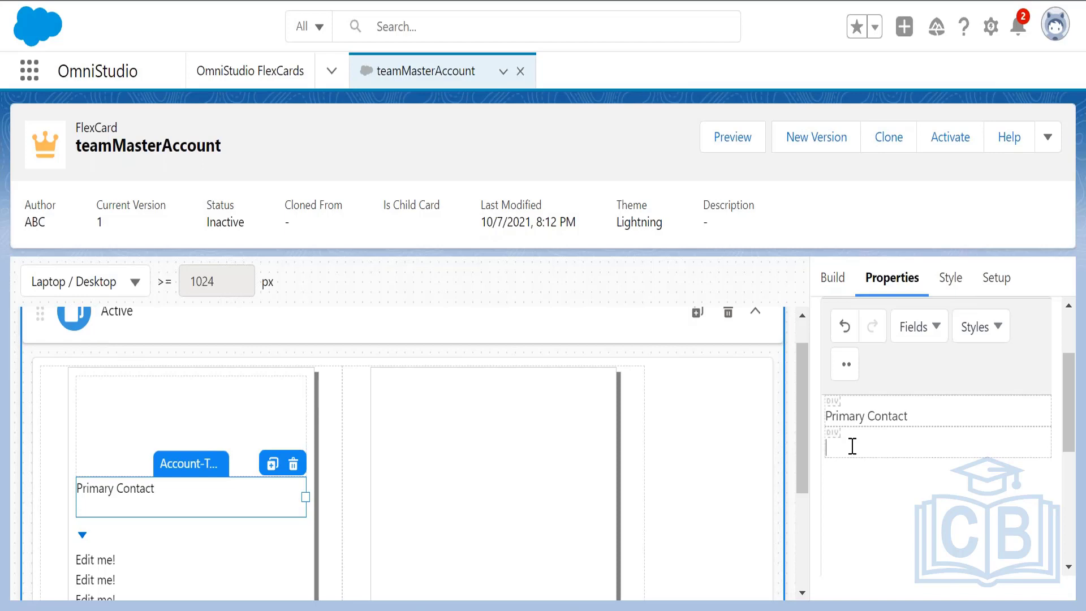
{"action": "left_click", "coordinate": [936, 329]}
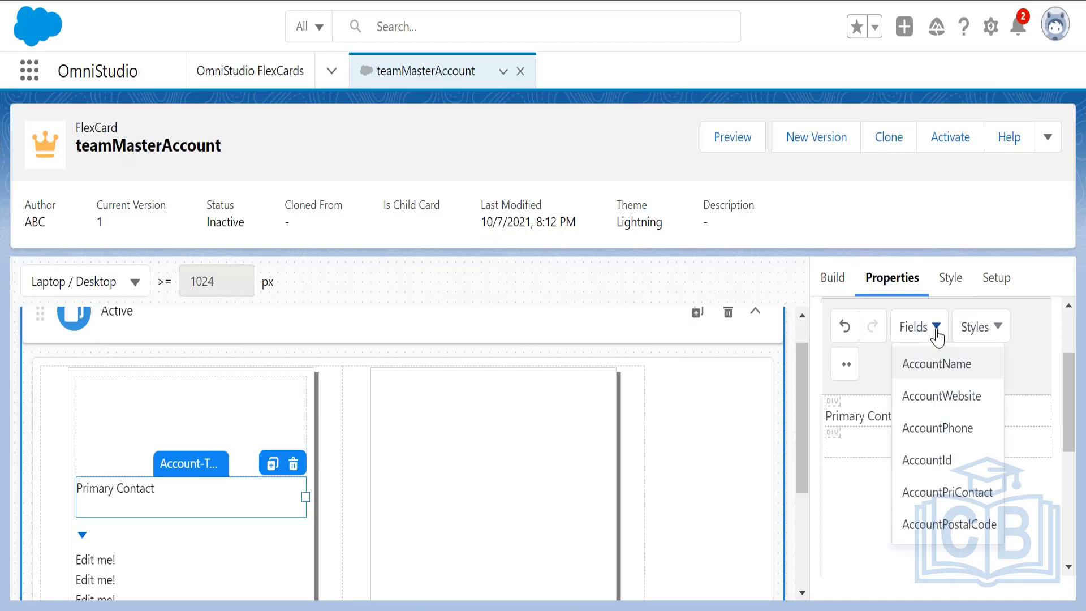
{"action": "left_click", "coordinate": [954, 493]}
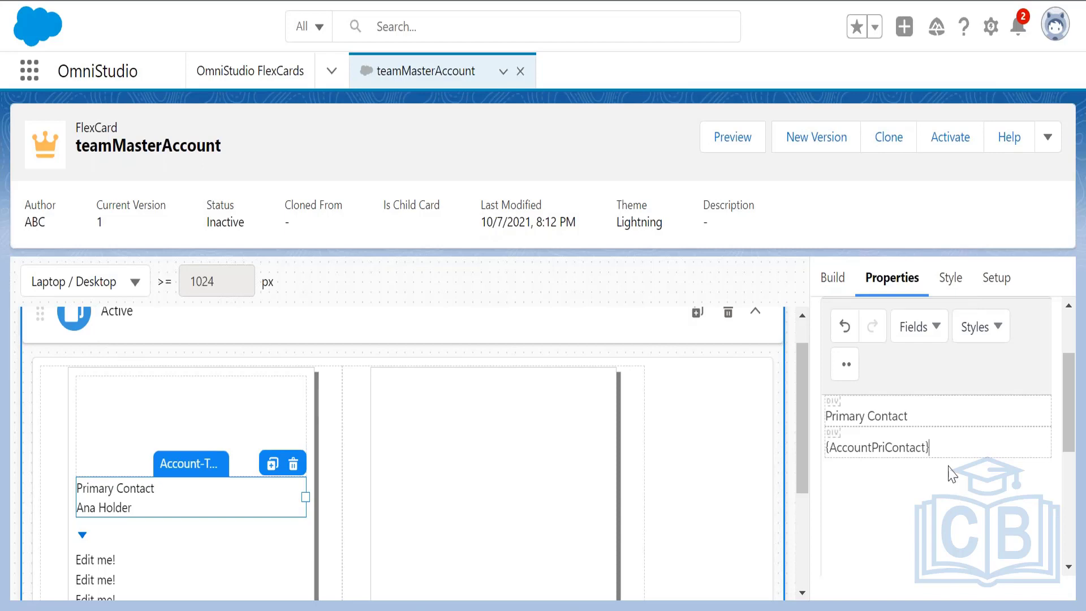
Step: Apply the Uppercase body style to the "Primary Contact" label and check that this style is the one selected
{"action": "left_click_drag", "start_coordinate": [921, 420], "coordinate": [825, 420]}
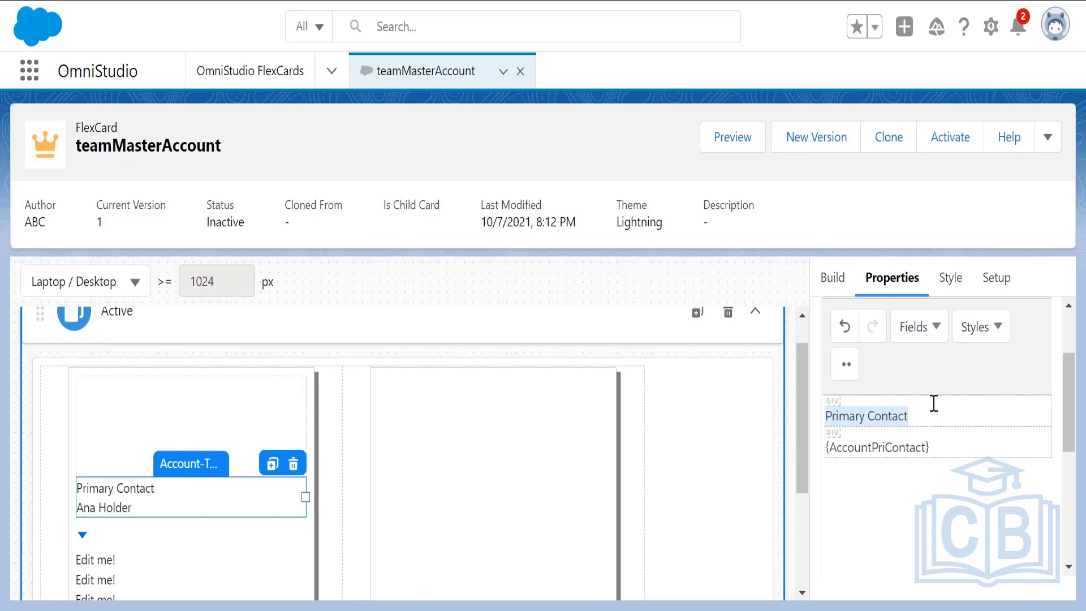
{"action": "left_click", "coordinate": [986, 332]}
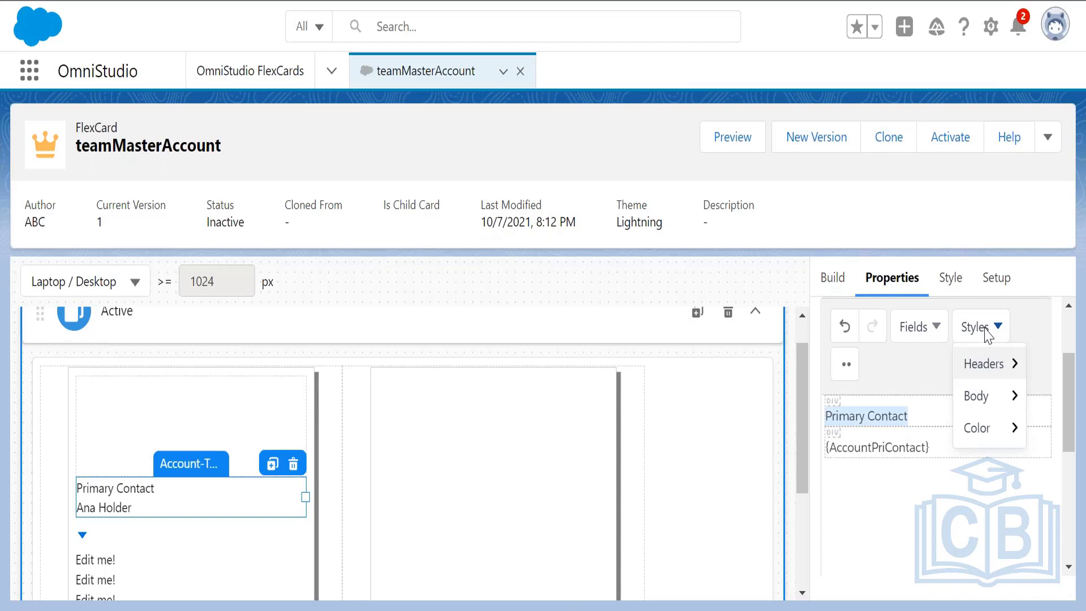
{"action": "mouse_move", "coordinate": [989, 405]}
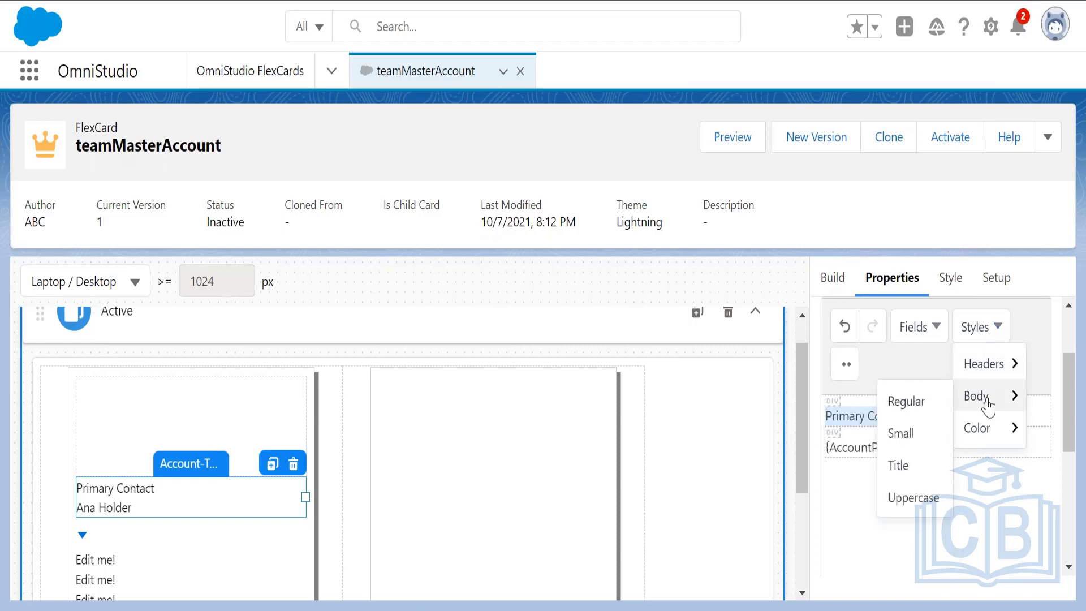
{"action": "mouse_move", "coordinate": [984, 428]}
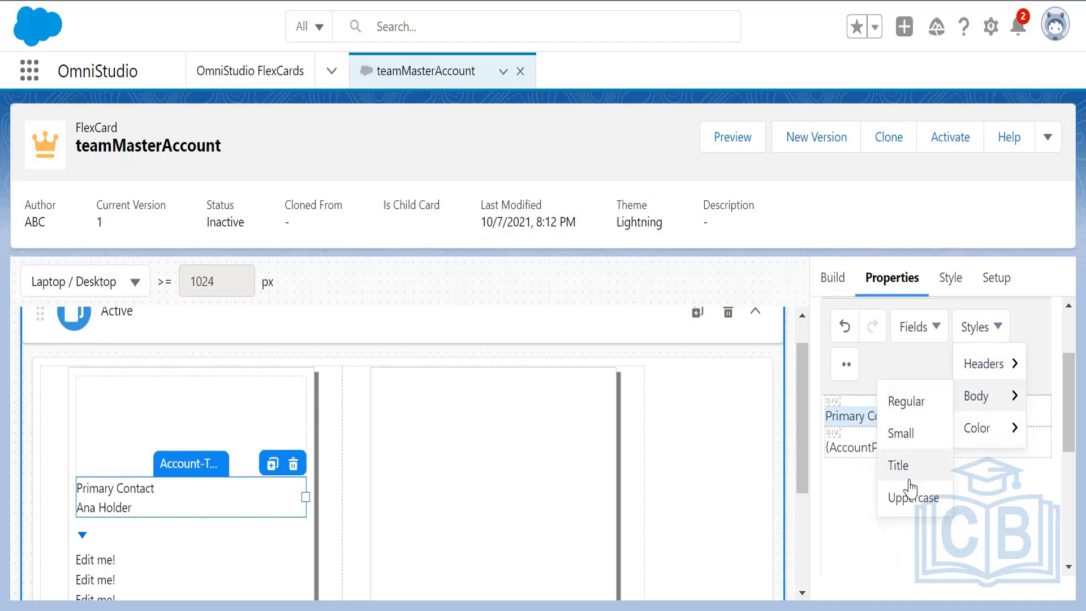
{"action": "left_click", "coordinate": [912, 498]}
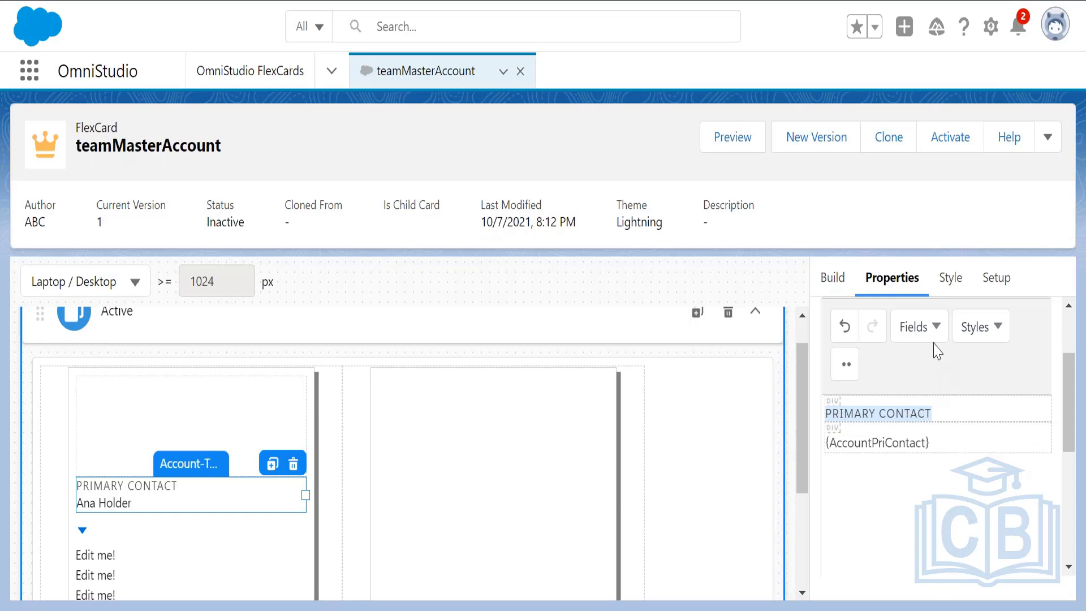
{"action": "left_click", "coordinate": [931, 325]}
{"action": "left_click", "coordinate": [968, 328]}
{"action": "mouse_move", "coordinate": [976, 399]}
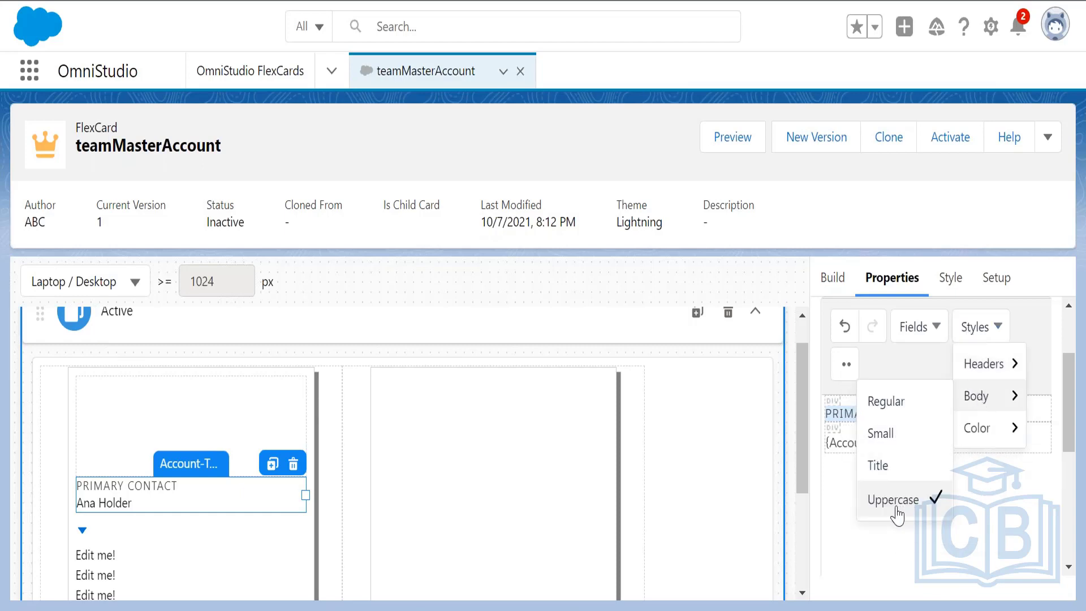
{"action": "left_click", "coordinate": [995, 536]}
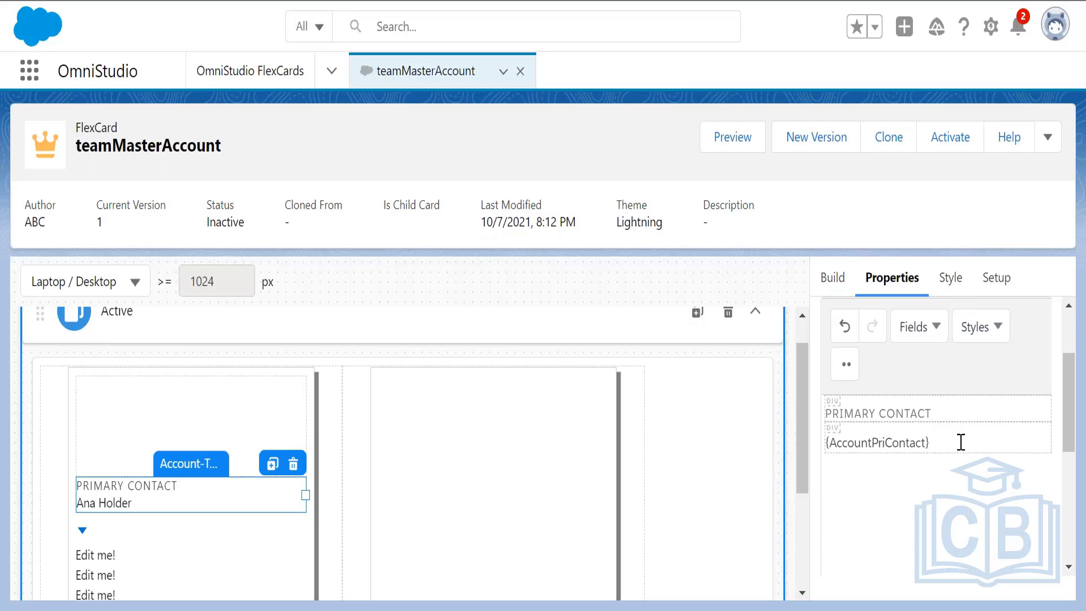
{"action": "left_click_drag", "start_coordinate": [960, 442], "coordinate": [826, 447]}
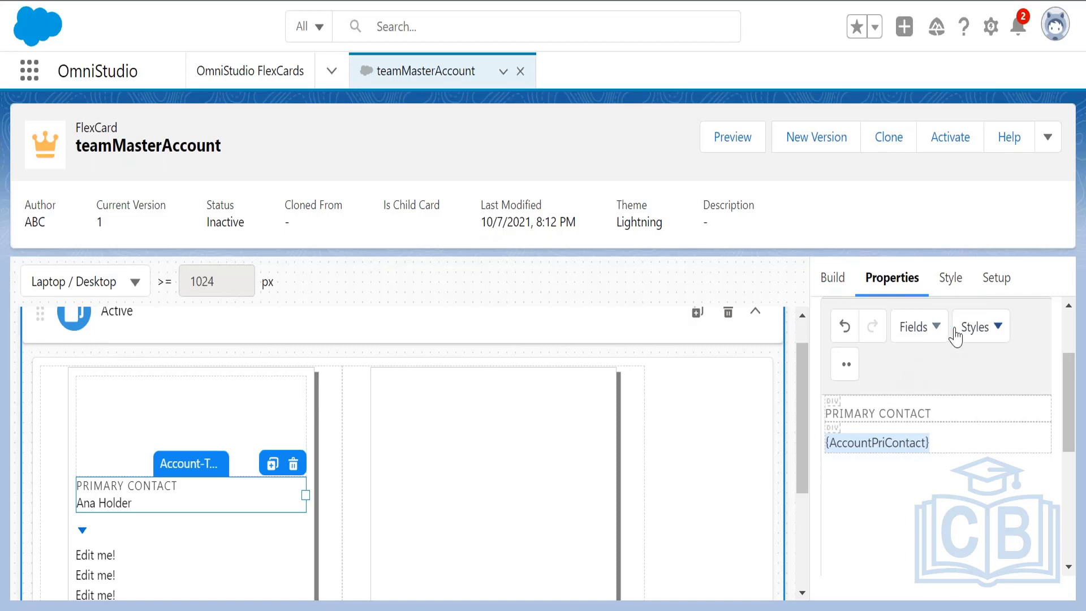
{"action": "left_click", "coordinate": [937, 327]}
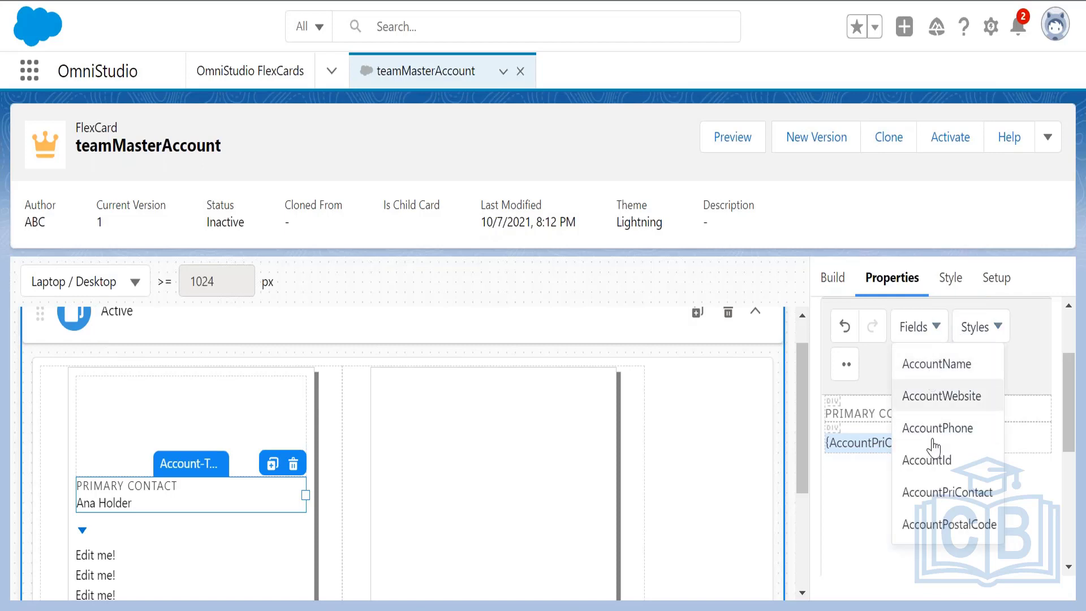
{"action": "left_click", "coordinate": [1028, 358]}
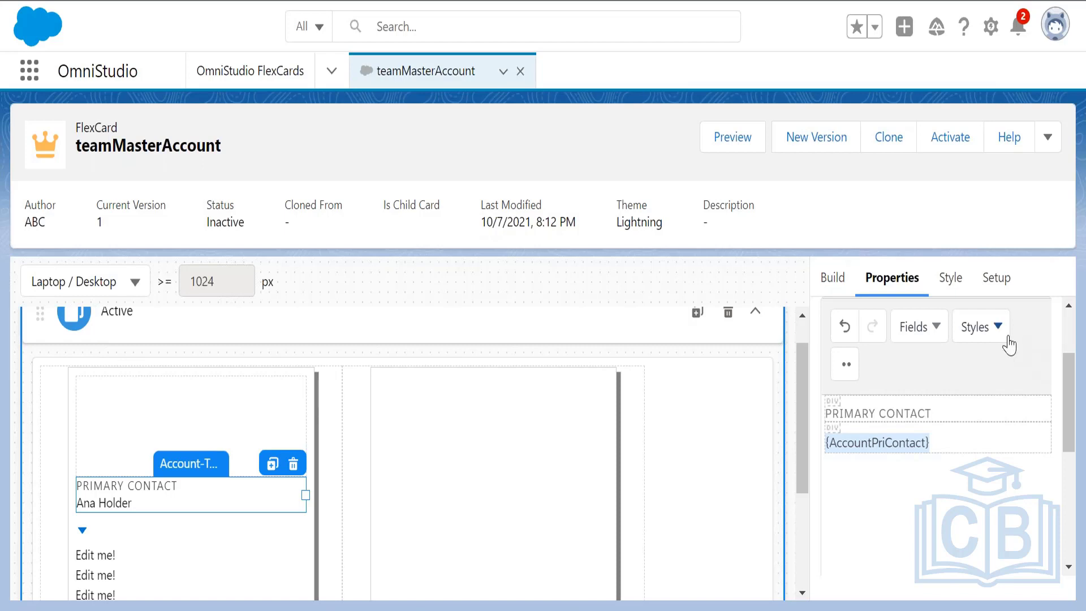
{"action": "left_click", "coordinate": [1007, 338]}
{"action": "mouse_move", "coordinate": [994, 367]}
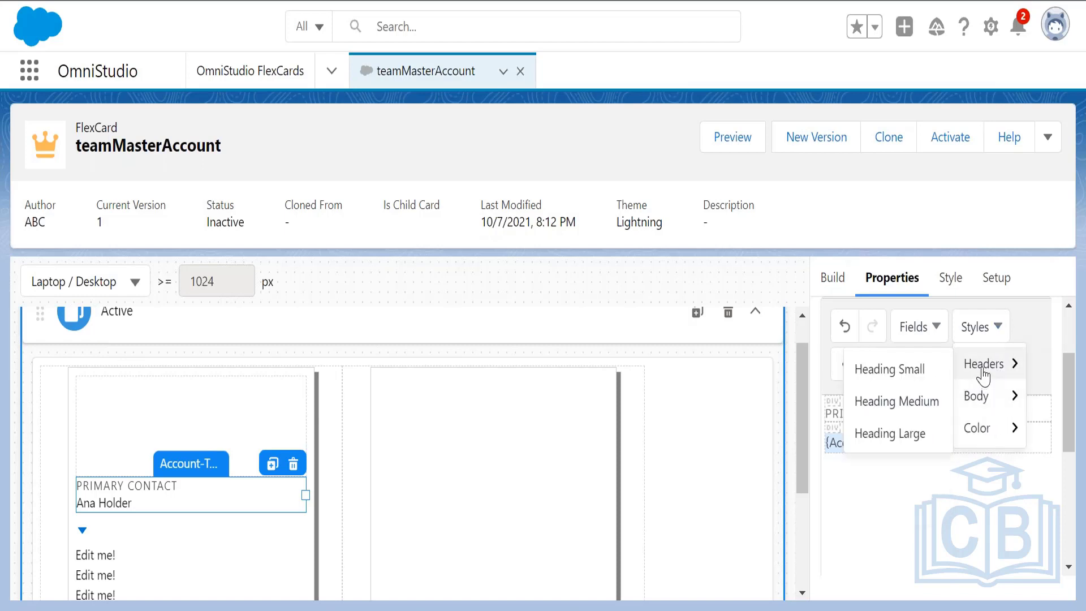
{"action": "mouse_move", "coordinate": [982, 396]}
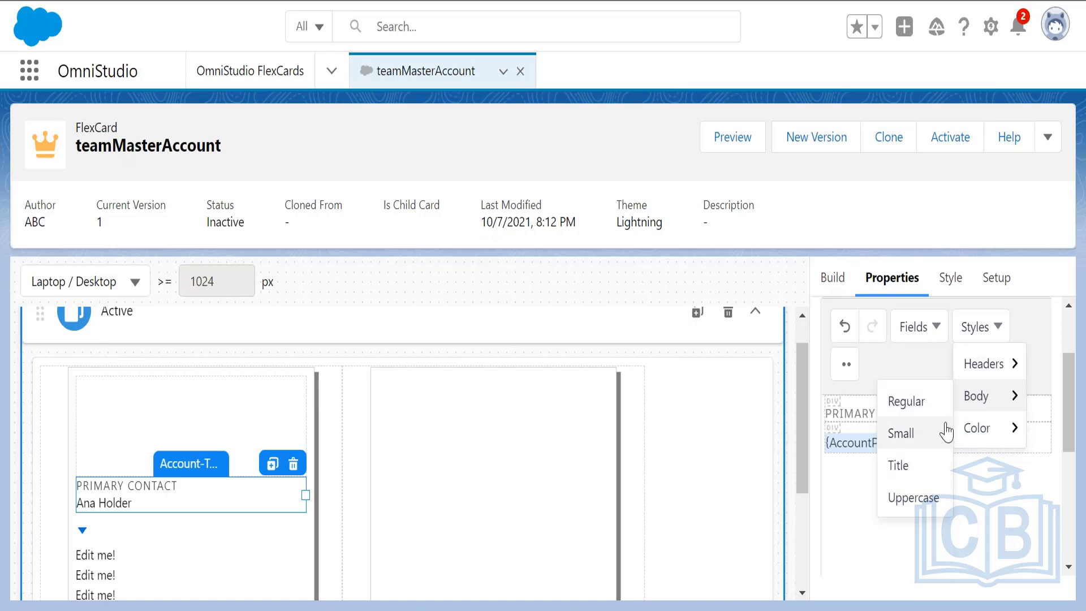
{"action": "left_click", "coordinate": [848, 511]}
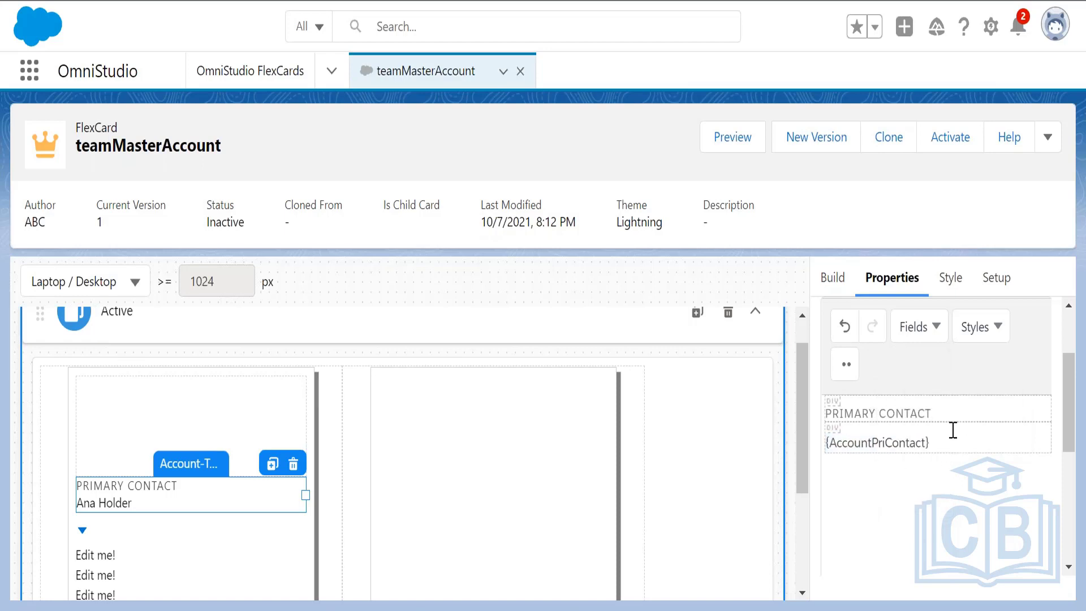
Step: Try to set the font size of the {AccountPriContact} text to 12pt using the additional formatting options
{"action": "left_click_drag", "start_coordinate": [952, 441], "coordinate": [829, 444]}
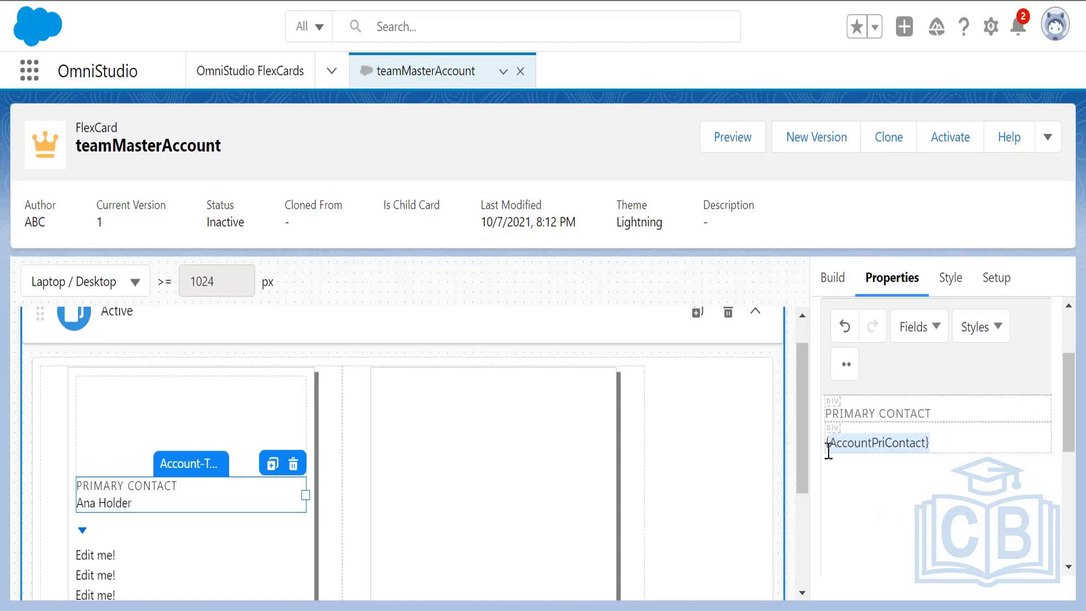
{"action": "left_click", "coordinate": [846, 370]}
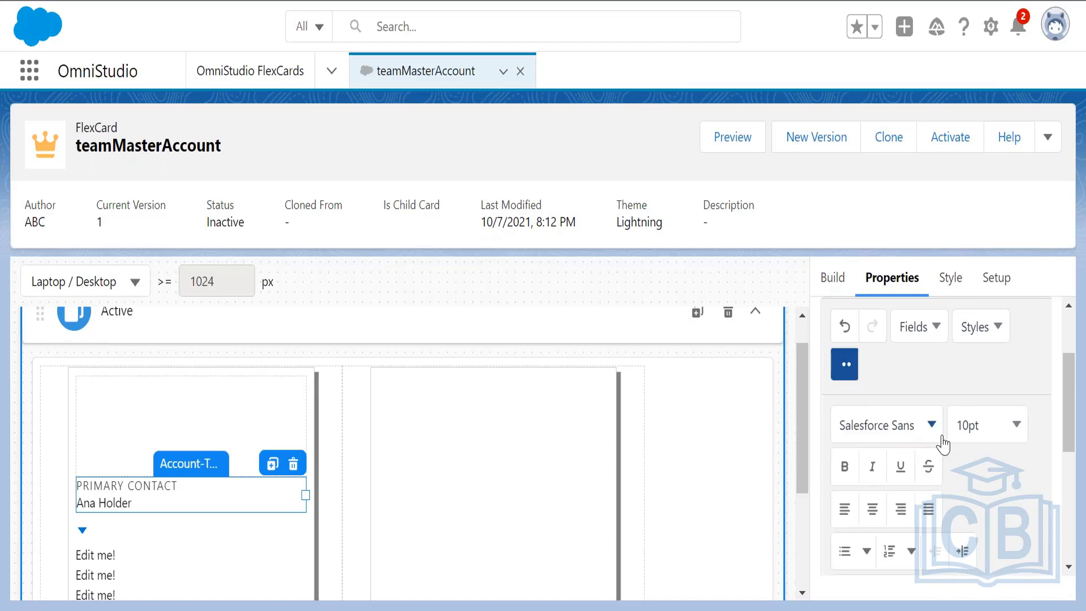
{"action": "left_click", "coordinate": [1001, 424]}
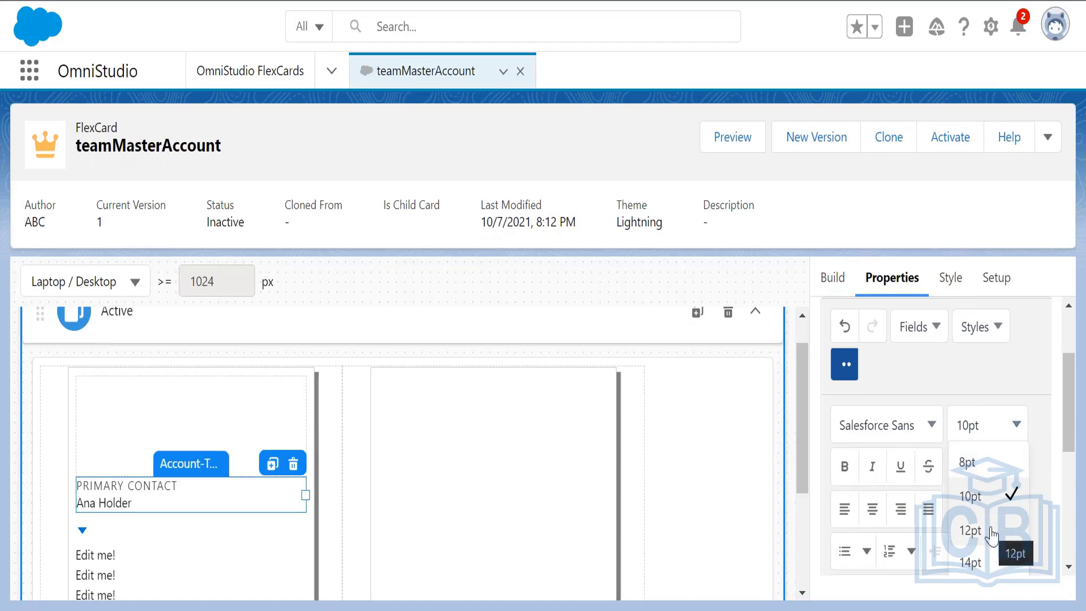
{"action": "left_click", "coordinate": [970, 531]}
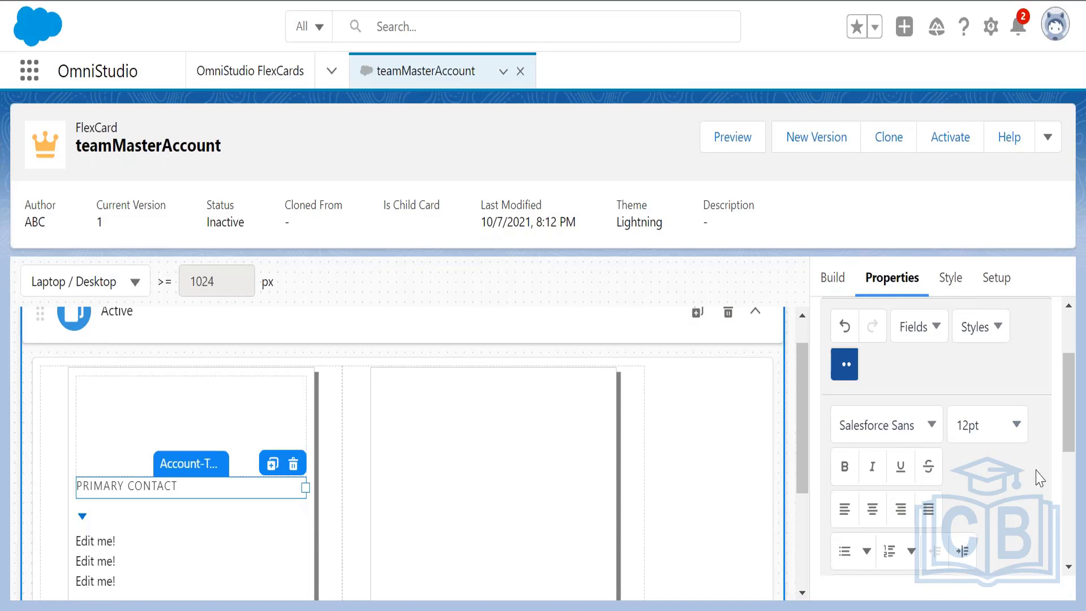
{"action": "left_click_drag", "start_coordinate": [1069, 428], "coordinate": [1073, 492]}
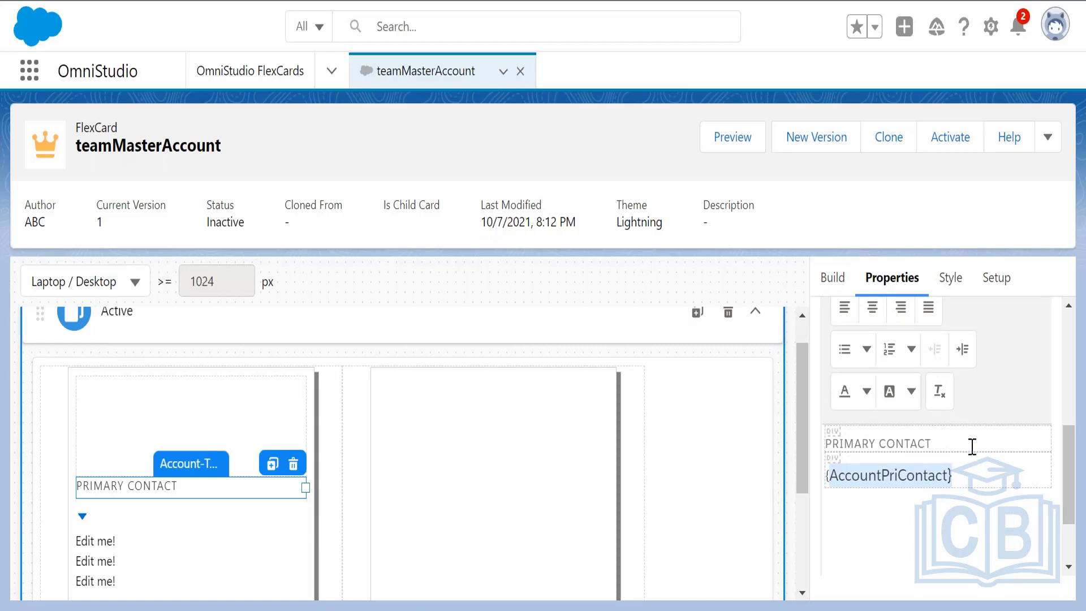
Step: Reselect the entire {AccountPriContact} placeholder, including both braces, and set its font size to 12pt
{"action": "left_click_drag", "start_coordinate": [973, 447], "coordinate": [829, 444]}
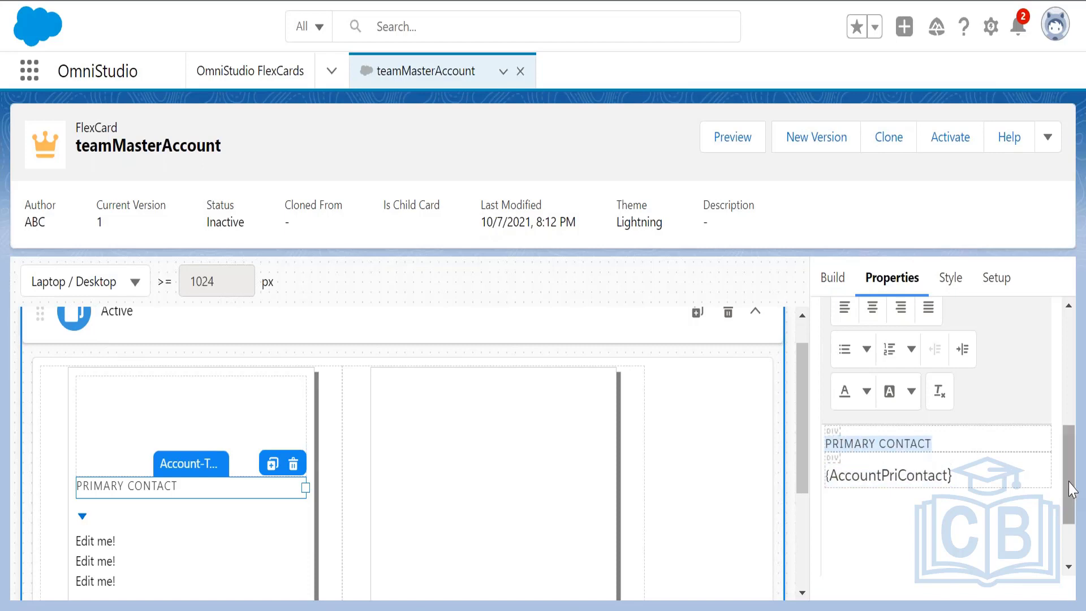
{"action": "left_click_drag", "start_coordinate": [1072, 489], "coordinate": [1072, 477]}
{"action": "left_click_drag", "start_coordinate": [965, 509], "coordinate": [818, 516]}
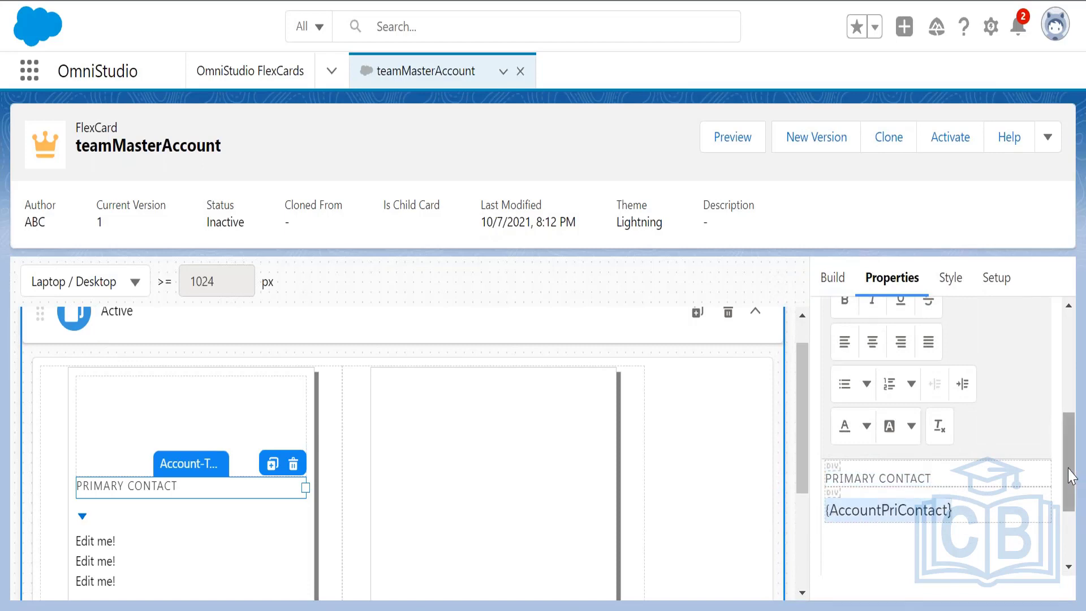
{"action": "mouse_move", "coordinate": [1071, 477]}
{"action": "left_mouse_down"}
{"action": "mouse_move", "coordinate": [1070, 435]}
{"action": "mouse_move", "coordinate": [1072, 455]}
{"action": "left_mouse_up"}
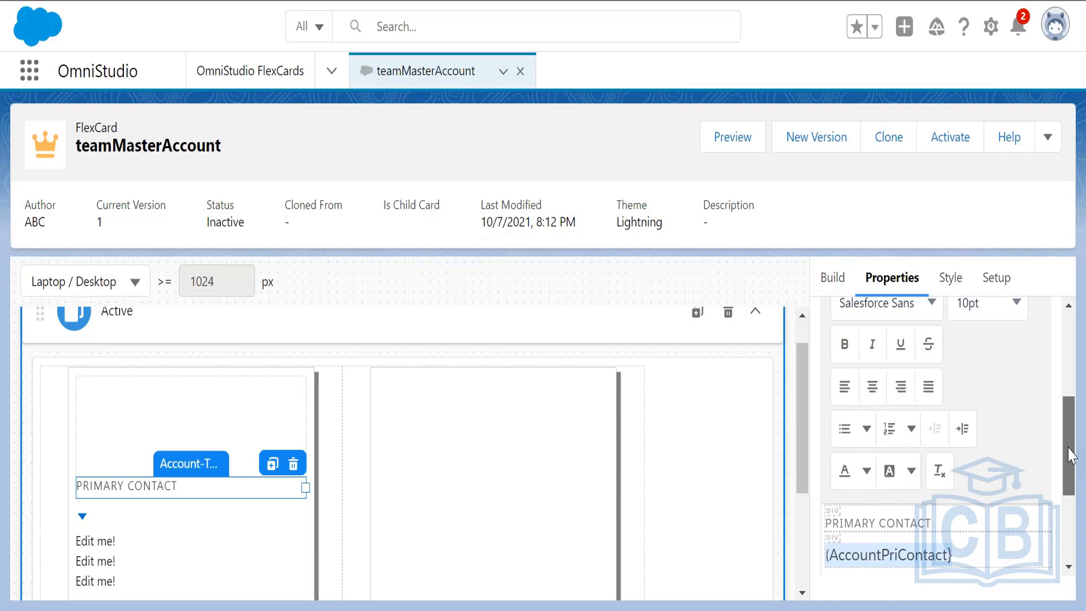
{"action": "mouse_move", "coordinate": [1072, 455]}
{"action": "left_mouse_down"}
{"action": "mouse_move", "coordinate": [1073, 465]}
{"action": "mouse_move", "coordinate": [1072, 446]}
{"action": "left_mouse_up"}
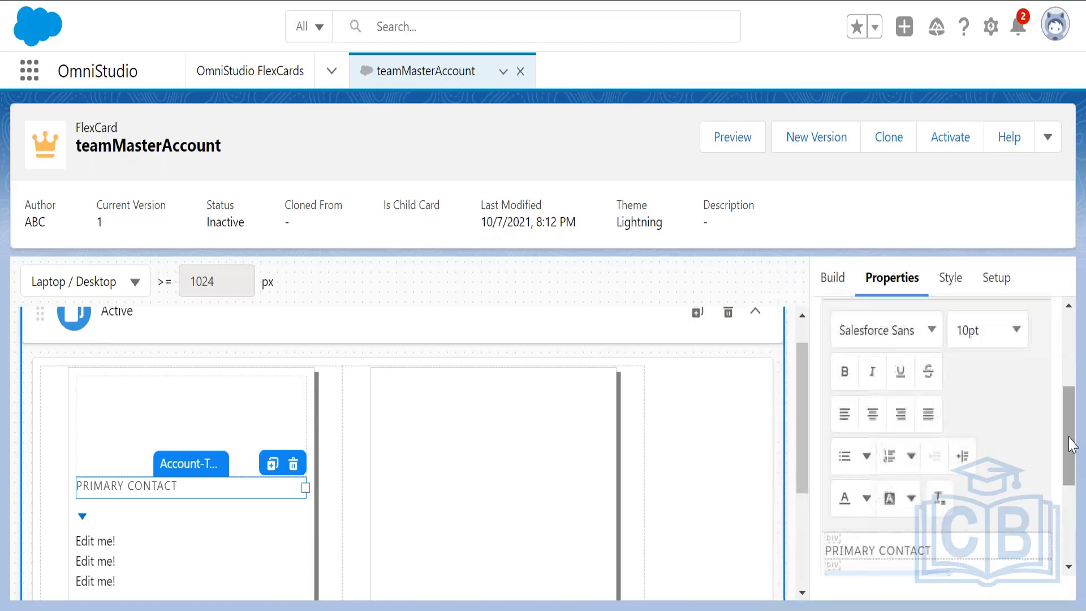
{"action": "left_click", "coordinate": [1002, 327]}
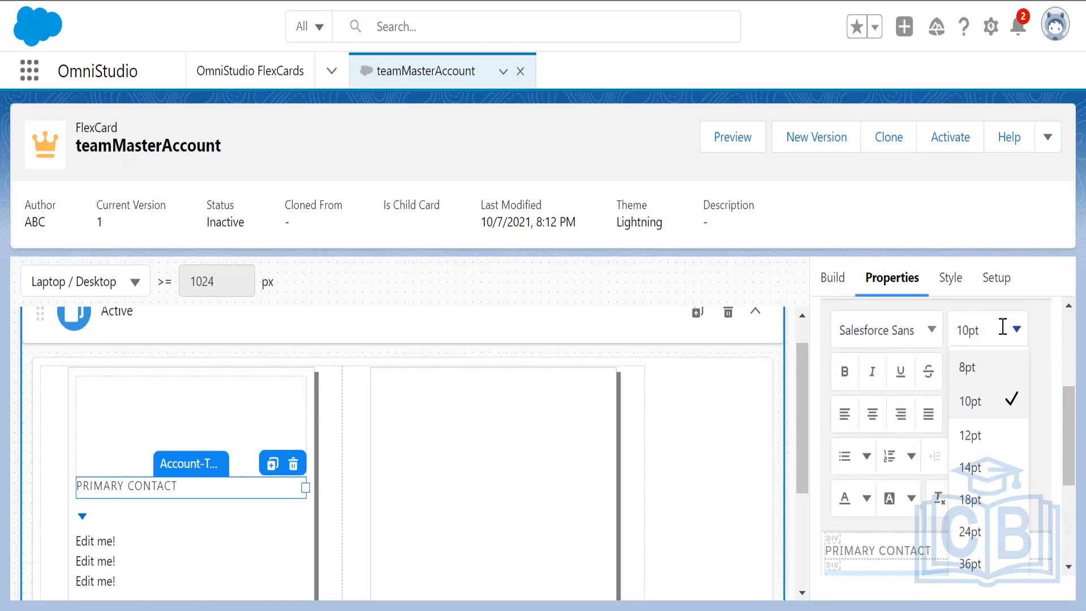
{"action": "left_click", "coordinate": [996, 437]}
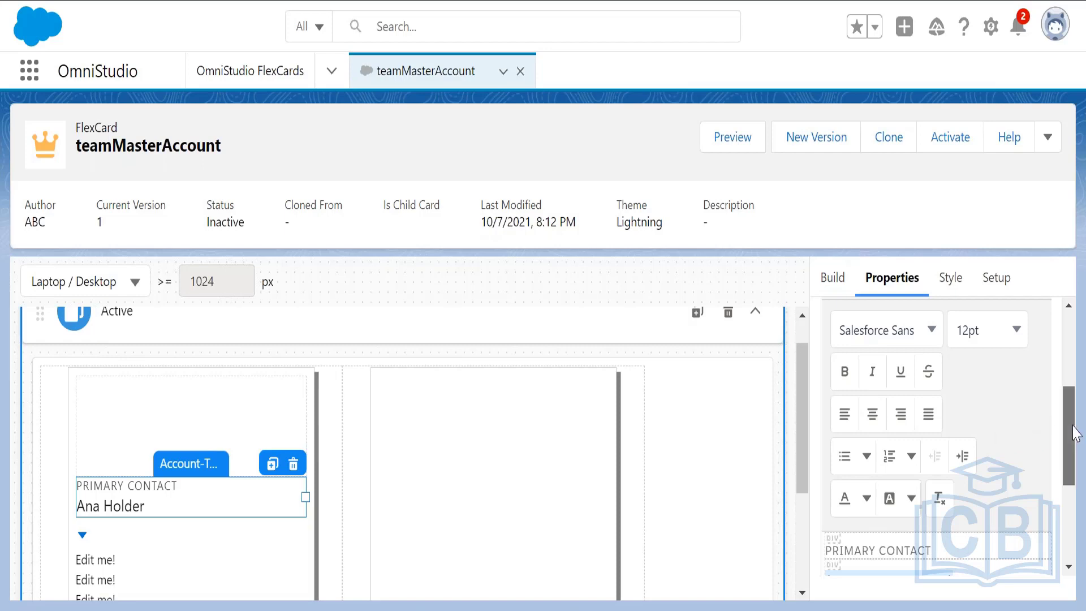
{"action": "left_click_drag", "start_coordinate": [1070, 431], "coordinate": [1073, 457]}
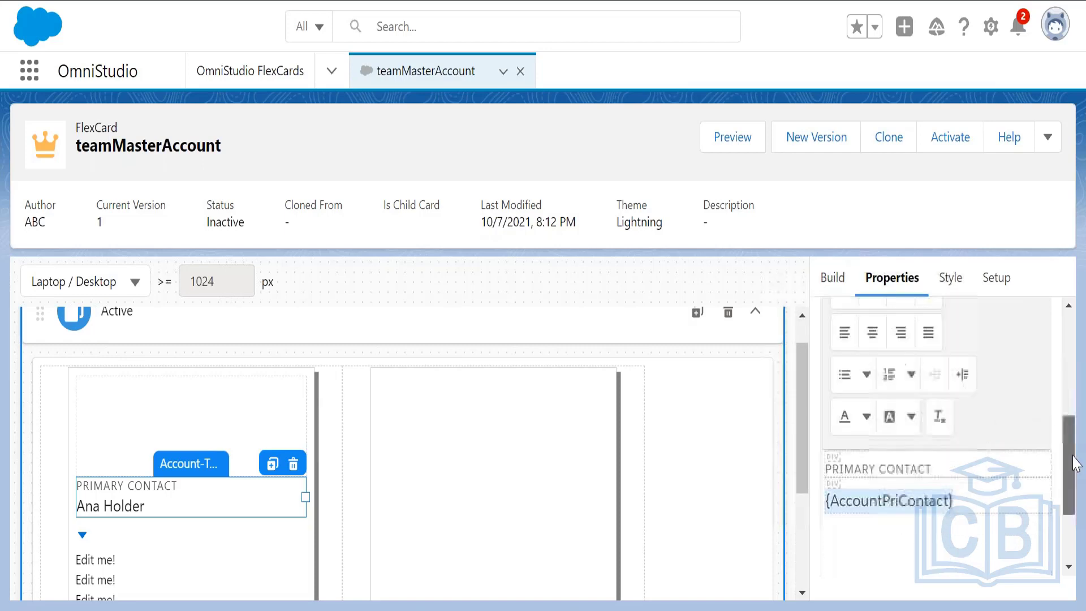
{"action": "left_click", "coordinate": [918, 552]}
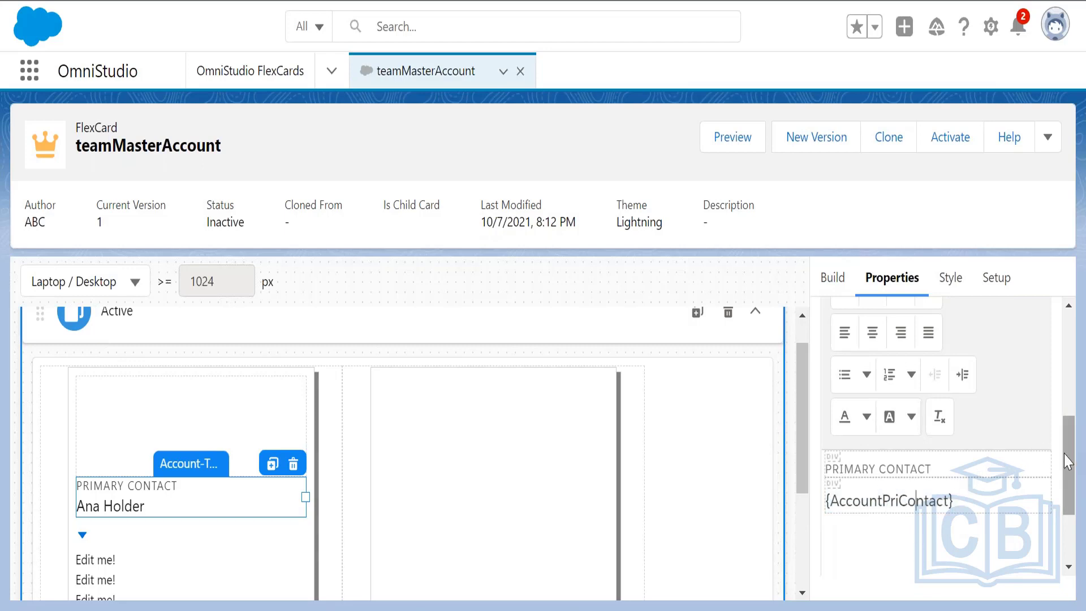
Step: Set the font size of the uppercase "Primary Contact" label to 10pt
{"action": "mouse_move", "coordinate": [1067, 455]}
{"action": "left_mouse_down"}
{"action": "mouse_move", "coordinate": [1068, 437]}
{"action": "mouse_move", "coordinate": [1068, 453]}
{"action": "left_mouse_up"}
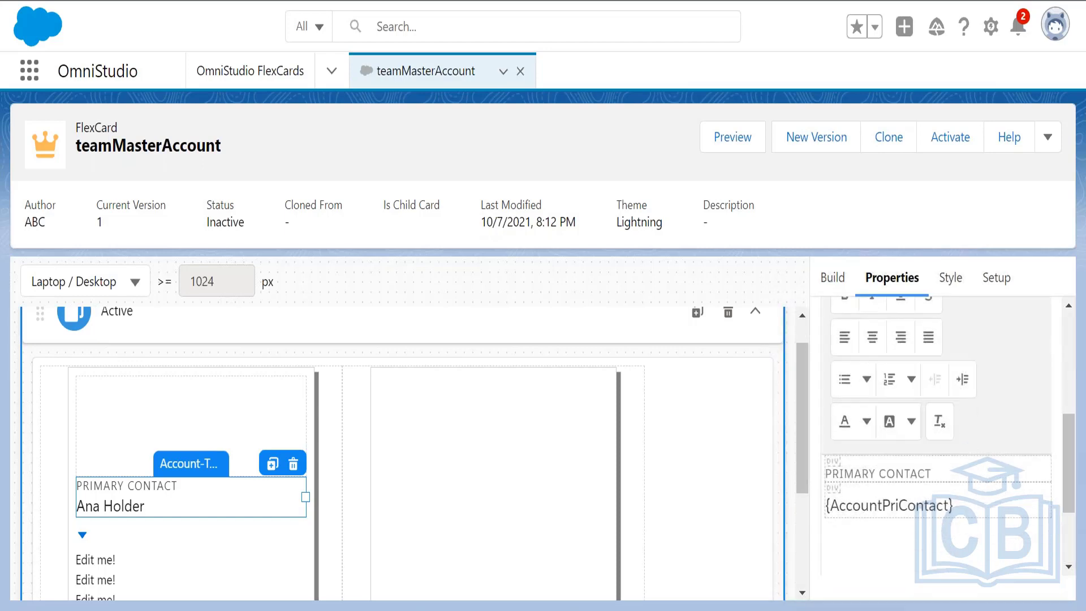
{"action": "left_click_drag", "start_coordinate": [952, 475], "coordinate": [825, 478]}
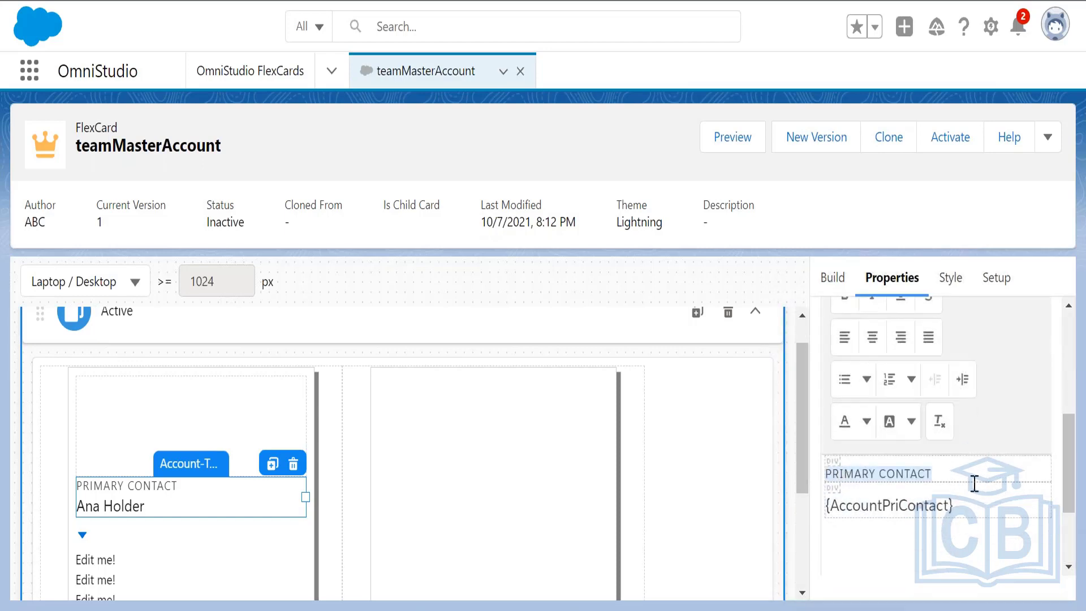
{"action": "left_click_drag", "start_coordinate": [1069, 463], "coordinate": [1073, 441]}
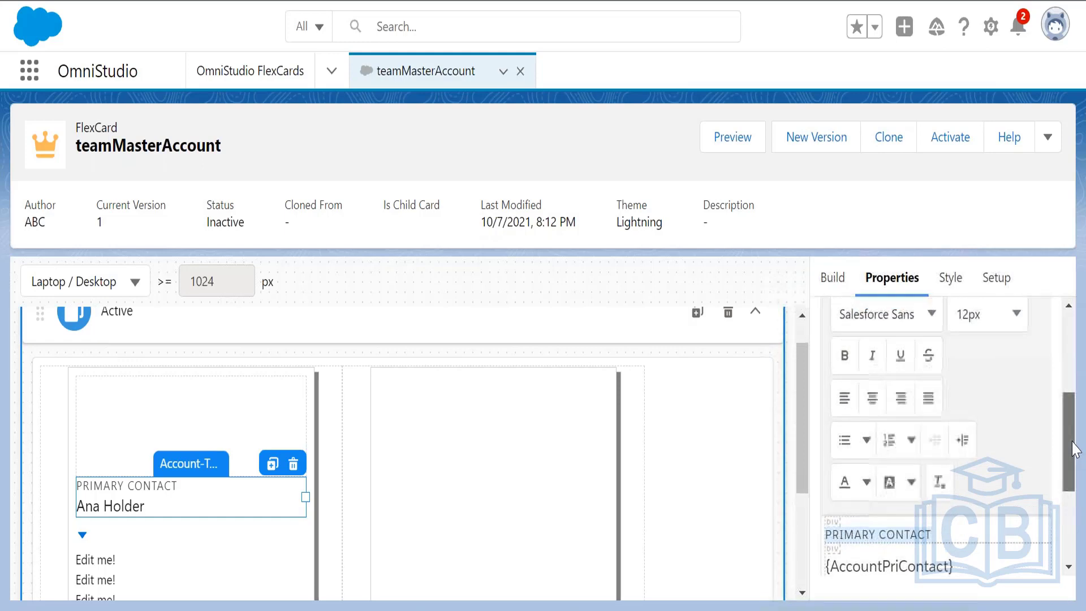
{"action": "left_click", "coordinate": [1007, 313]}
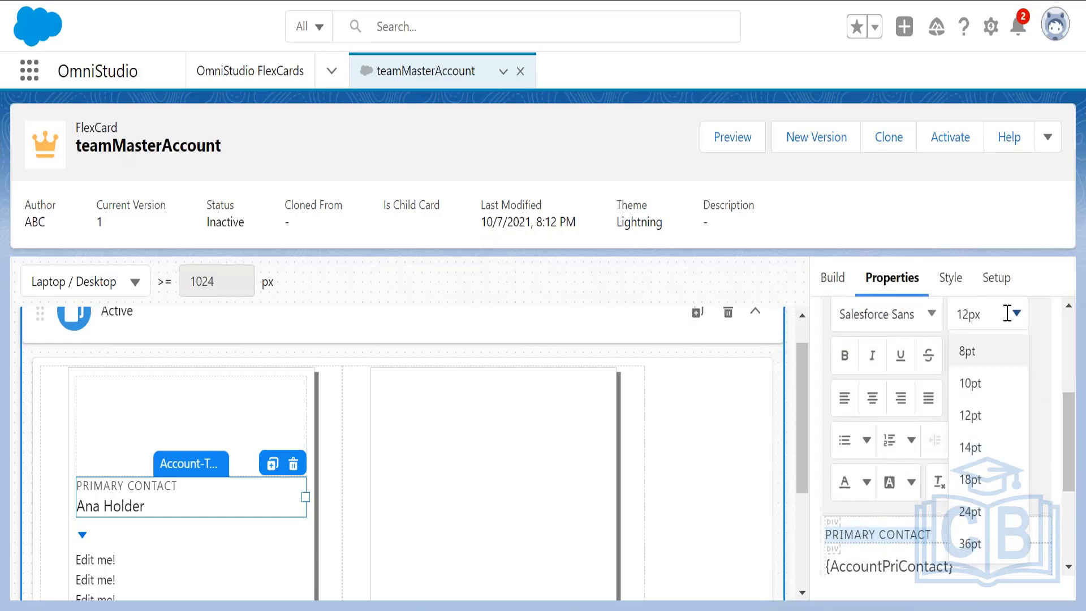
{"action": "left_click", "coordinate": [989, 399]}
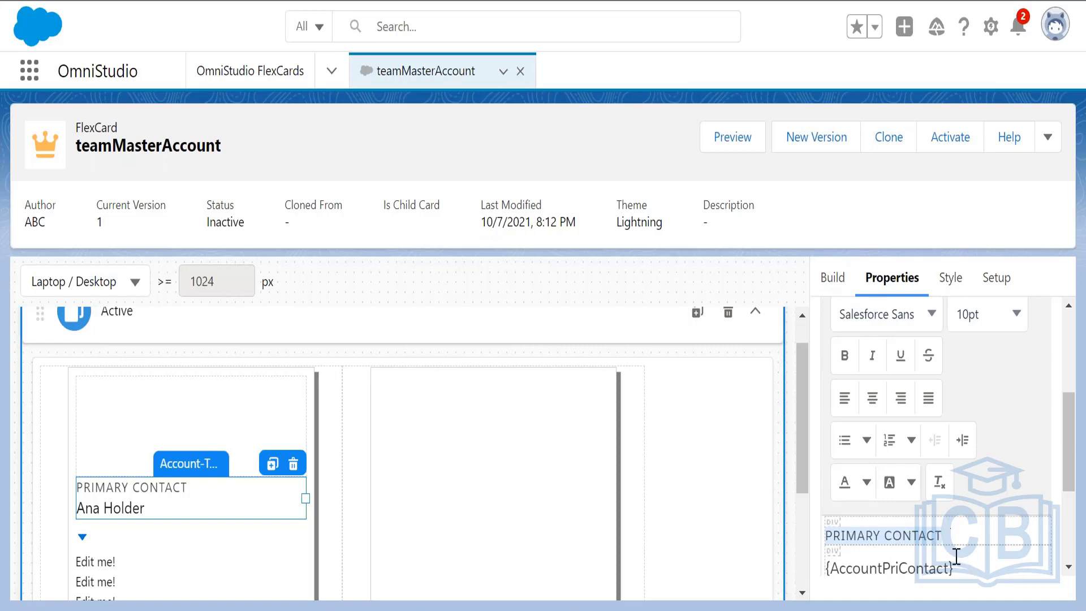
Step: Check the font sizes applied to the {AccountPriContact} placeholder and the uppercase "Primary Contact" label
{"action": "left_click", "coordinate": [956, 559]}
{"action": "left_click_drag", "start_coordinate": [956, 557], "coordinate": [815, 563]}
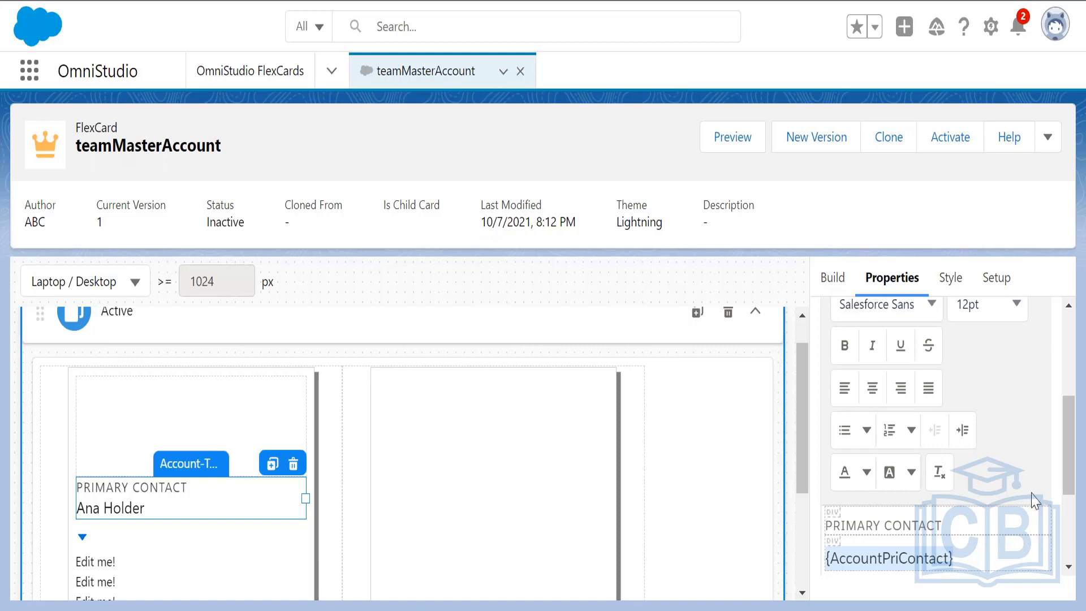
{"action": "left_click_drag", "start_coordinate": [1071, 457], "coordinate": [1073, 452]}
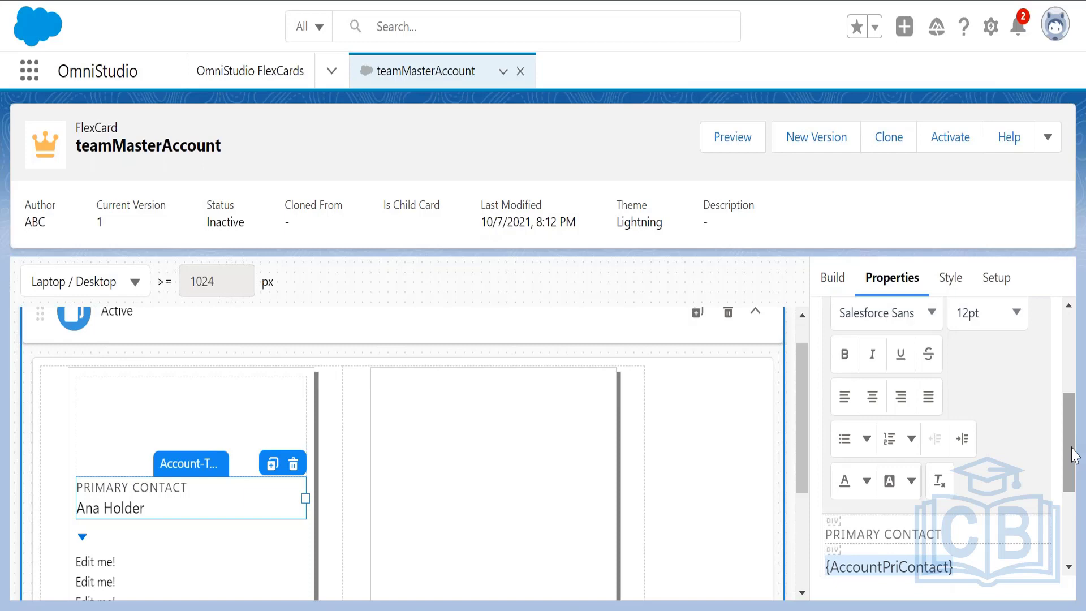
{"action": "left_click_drag", "start_coordinate": [1074, 455], "coordinate": [1075, 484]}
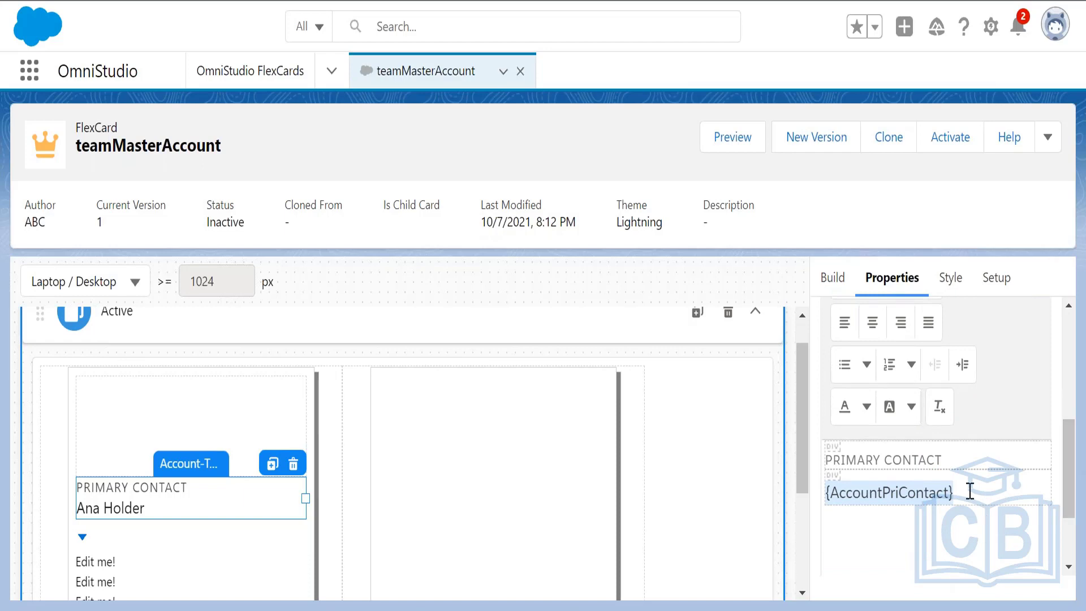
{"action": "mouse_move", "coordinate": [971, 491]}
{"action": "left_mouse_down"}
{"action": "mouse_move", "coordinate": [940, 492]}
{"action": "mouse_move", "coordinate": [974, 494]}
{"action": "left_mouse_up"}
{"action": "left_click", "coordinate": [982, 497]}
{"action": "left_click_drag", "start_coordinate": [1069, 465], "coordinate": [1069, 441]}
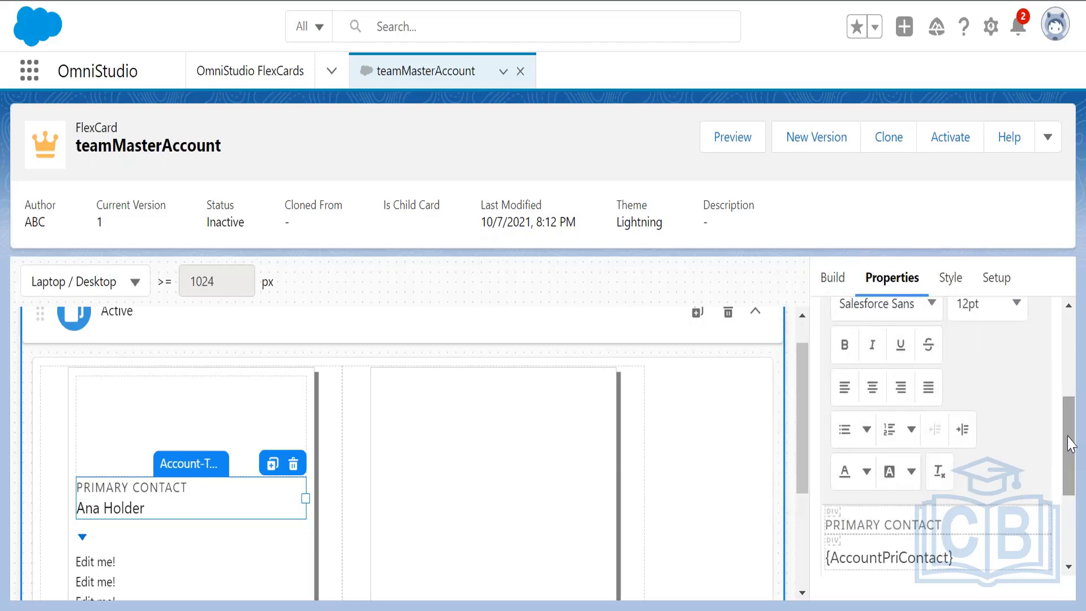
{"action": "left_click_drag", "start_coordinate": [970, 522], "coordinate": [823, 525]}
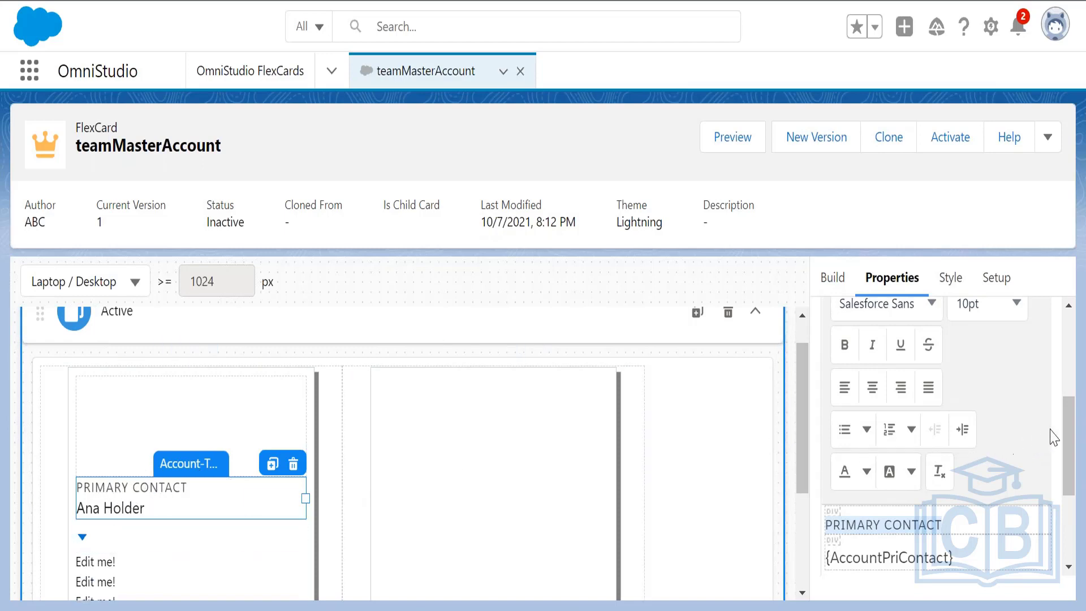
Step: Replace the default text of the first "Edit me!" element below the primary contact block with "Phone"
{"action": "left_click_drag", "start_coordinate": [802, 392], "coordinate": [802, 446]}
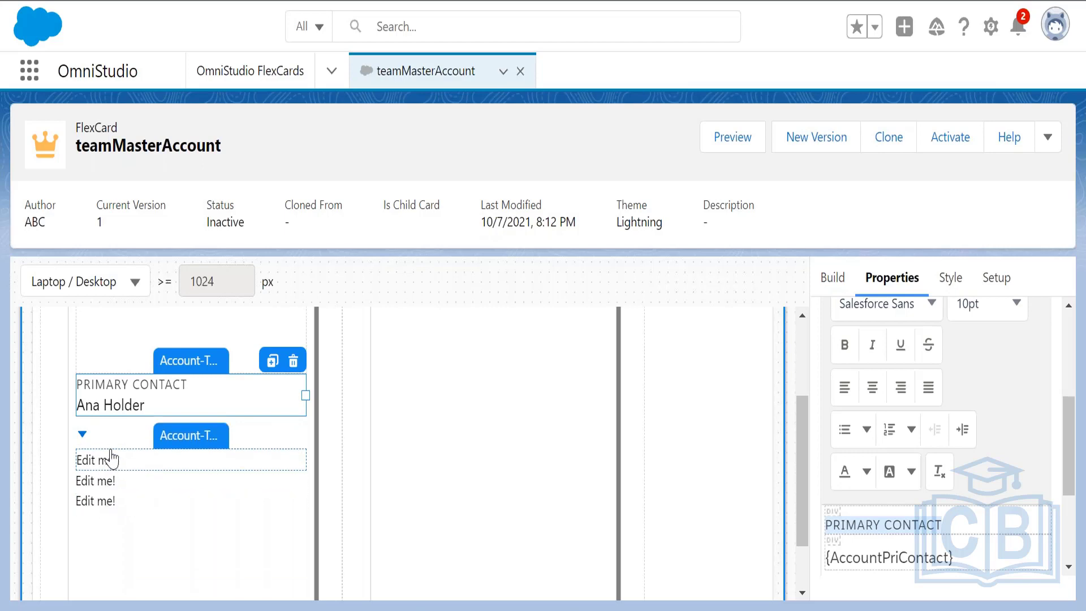
{"action": "left_click", "coordinate": [121, 389]}
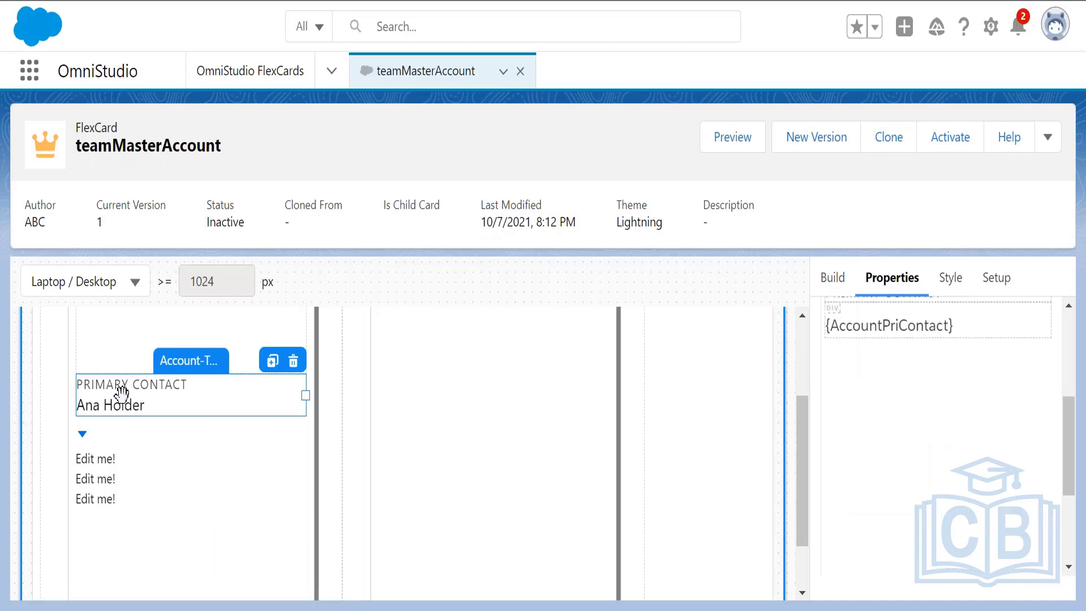
{"action": "left_click", "coordinate": [115, 464]}
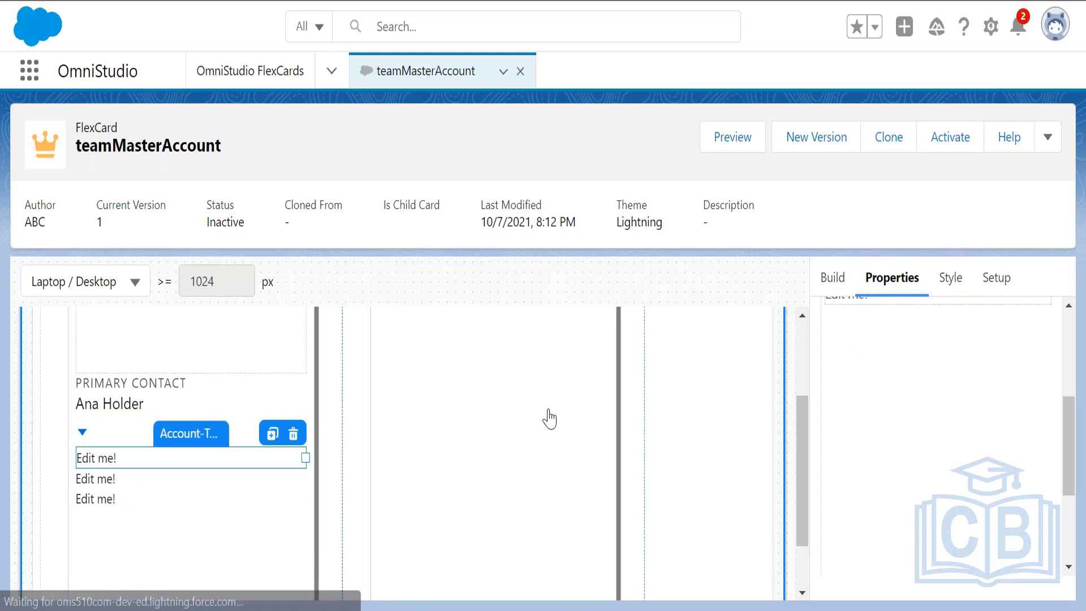
{"action": "left_click_drag", "start_coordinate": [1068, 436], "coordinate": [1069, 345]}
{"action": "left_click", "coordinate": [896, 469]}
{"action": "left_click_drag", "start_coordinate": [895, 469], "coordinate": [815, 492]}
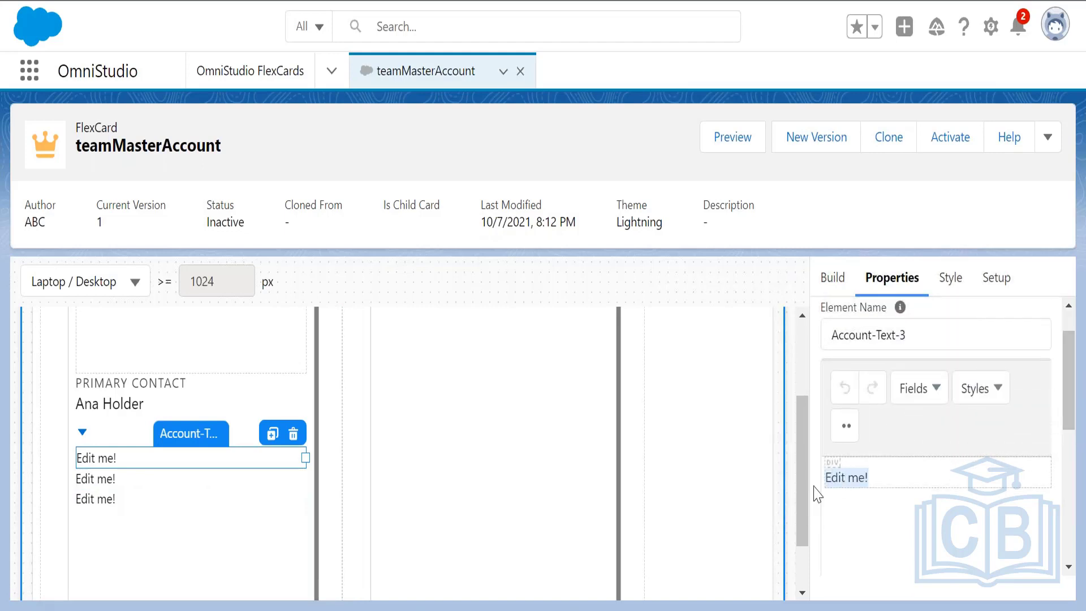
{"action": "type", "text": "Phon"}
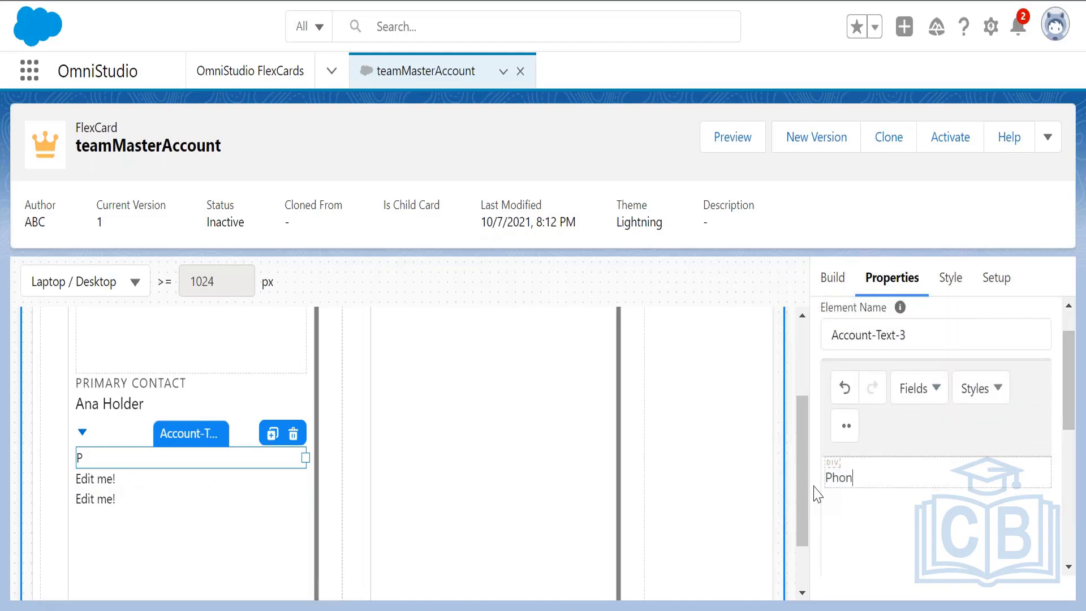
{"action": "type", "text": "e"}
Step: Apply the Uppercase body style to the "Phone" label
{"action": "left_click_drag", "start_coordinate": [861, 478], "coordinate": [808, 493]}
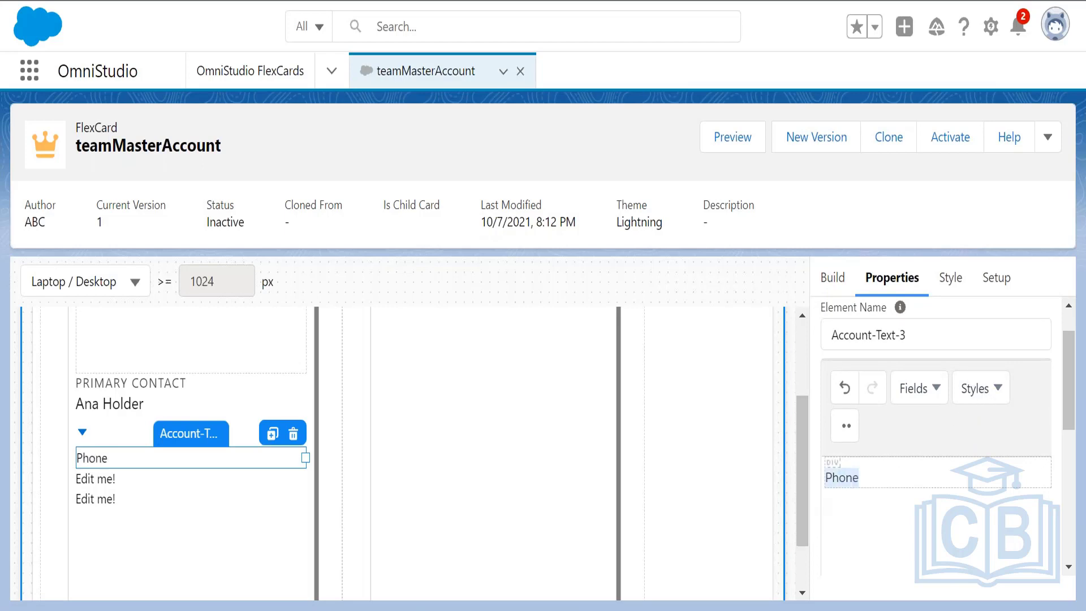
{"action": "left_click", "coordinate": [997, 390]}
{"action": "mouse_move", "coordinate": [973, 456]}
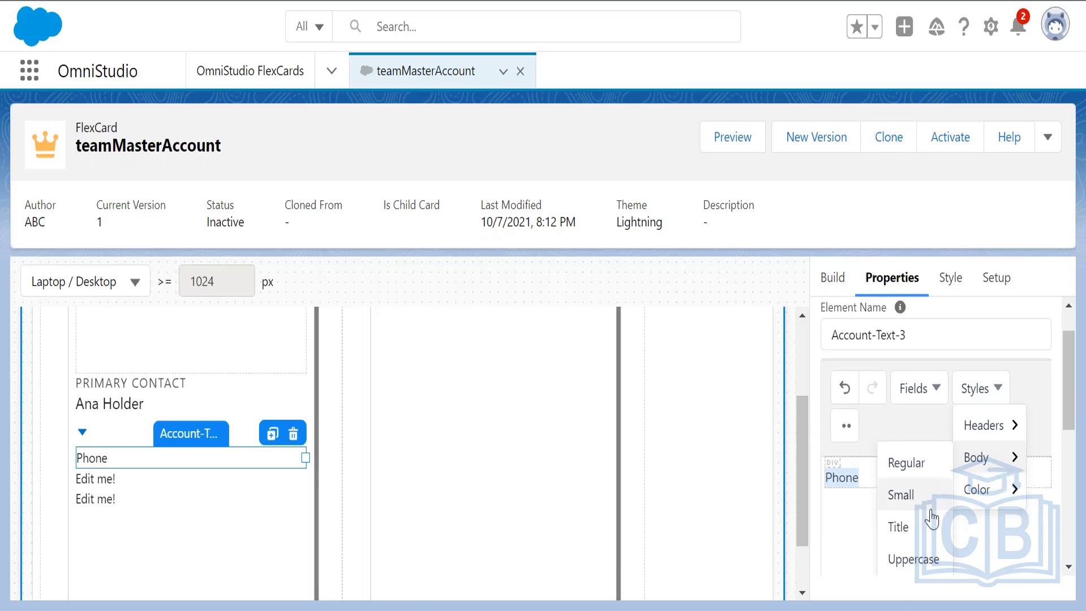
{"action": "left_click", "coordinate": [924, 560]}
Step: Add a new line below the "Phone" label and insert the AccountPhone field there
{"action": "left_click", "coordinate": [893, 475]}
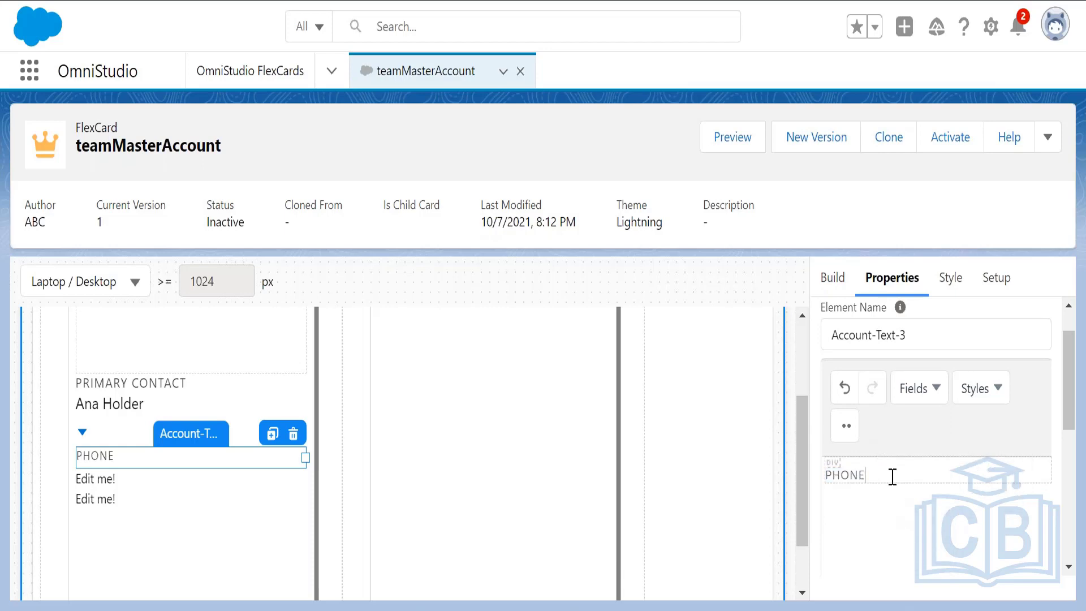
{"action": "key", "text": "Return"}
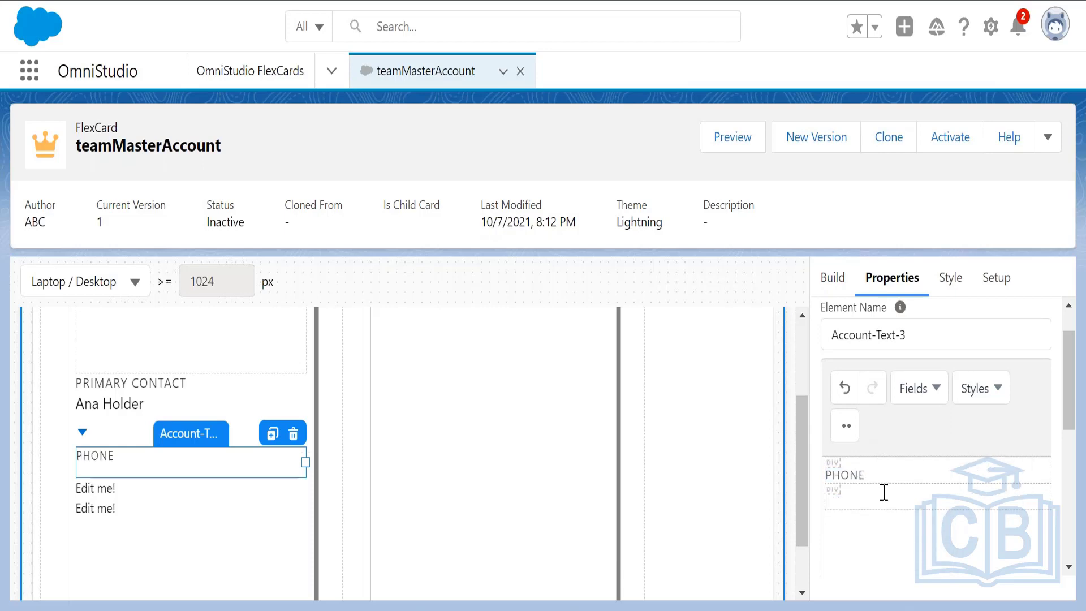
{"action": "left_click", "coordinate": [913, 389]}
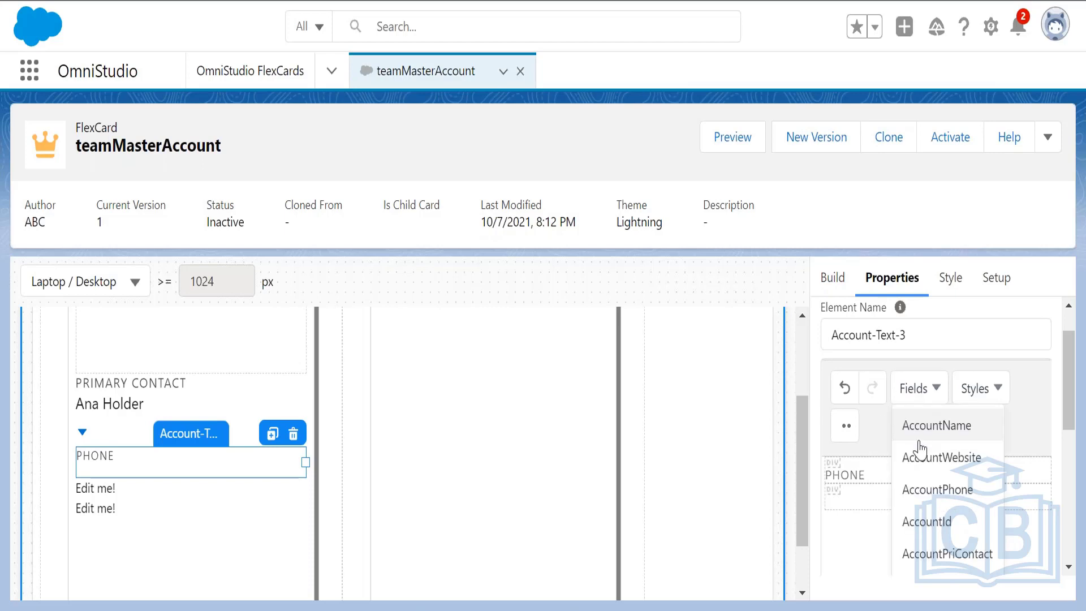
{"action": "left_click", "coordinate": [928, 491]}
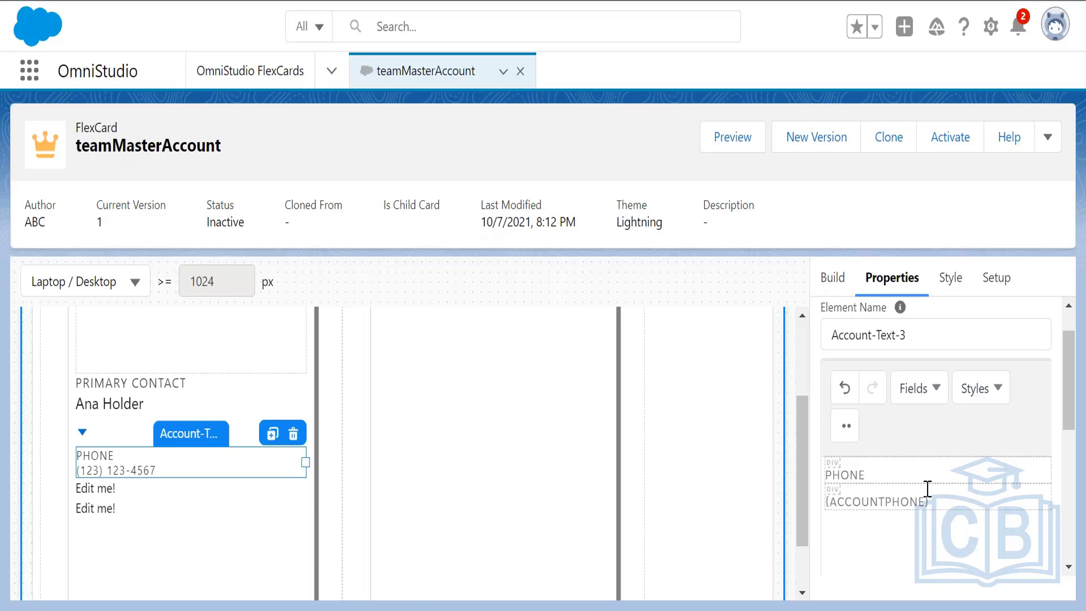
Step: Set the font size of the uppercase "Phone" label to 10pt using the additional formatting options
{"action": "left_click_drag", "start_coordinate": [894, 475], "coordinate": [825, 476]}
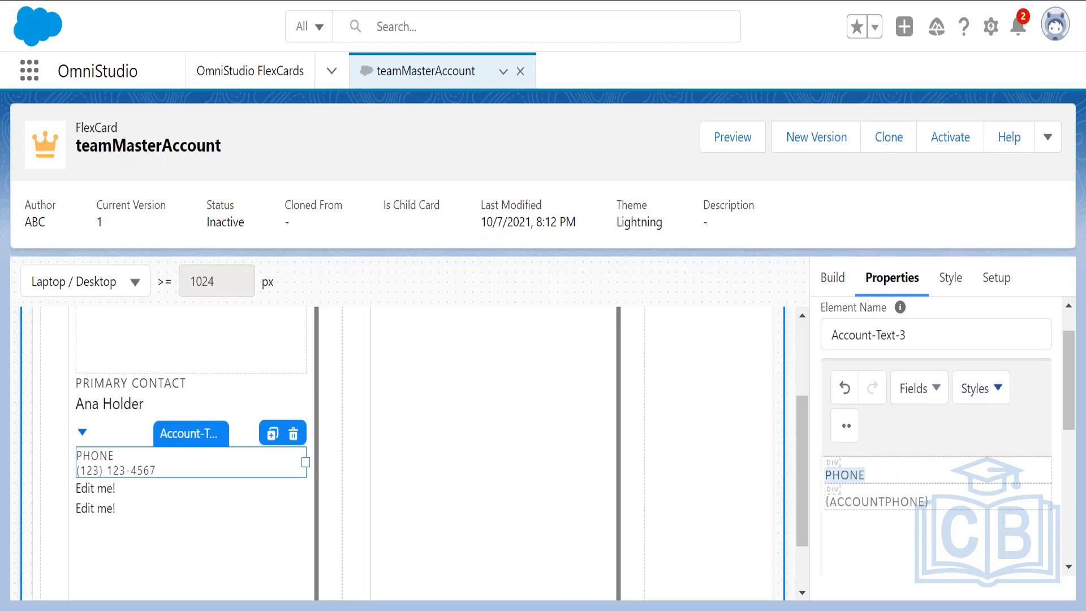
{"action": "left_click", "coordinate": [846, 425]}
{"action": "left_click", "coordinate": [975, 480]}
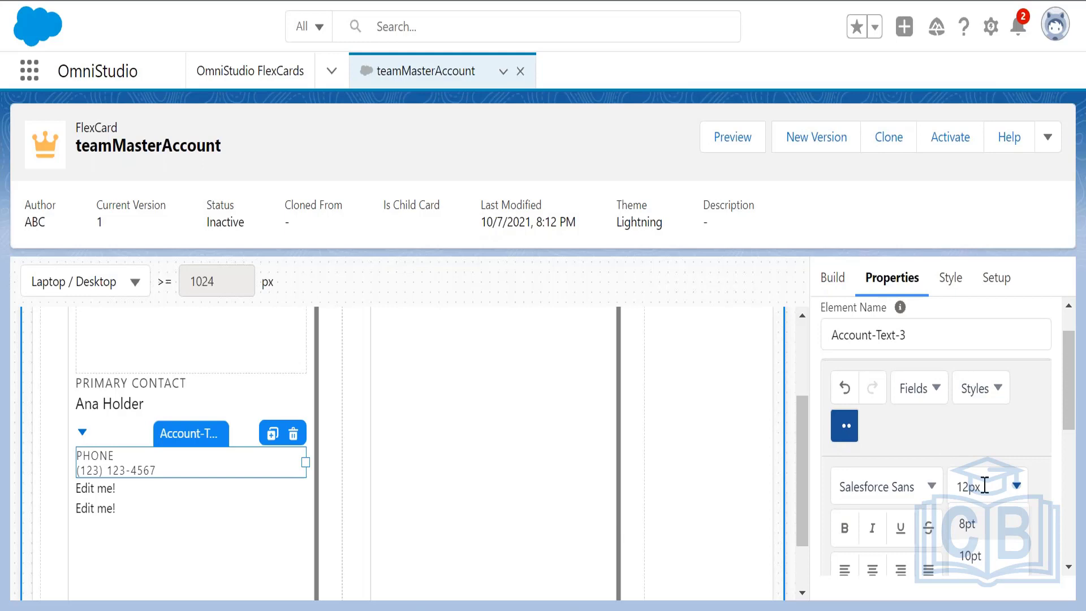
{"action": "left_click", "coordinate": [977, 551]}
Step: Set the font size of the {AccountPhone} placeholder below the "Phone" label to 12pt
{"action": "scroll", "coordinate": [1052, 450], "scroll_direction": "down", "scroll_amount": 3}
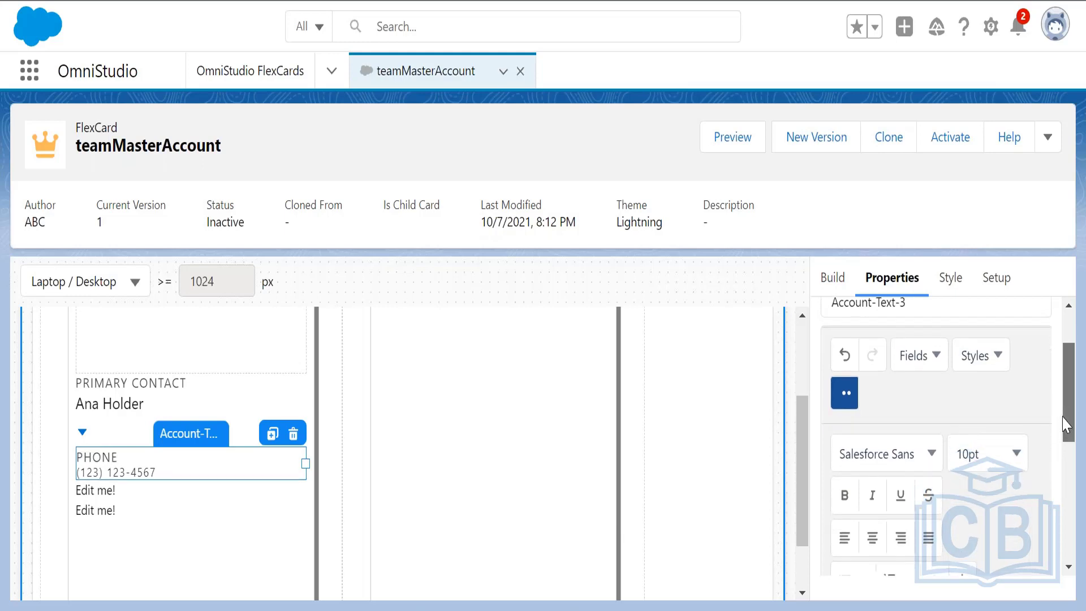
{"action": "scroll", "coordinate": [1068, 441], "scroll_direction": "down", "scroll_amount": 2}
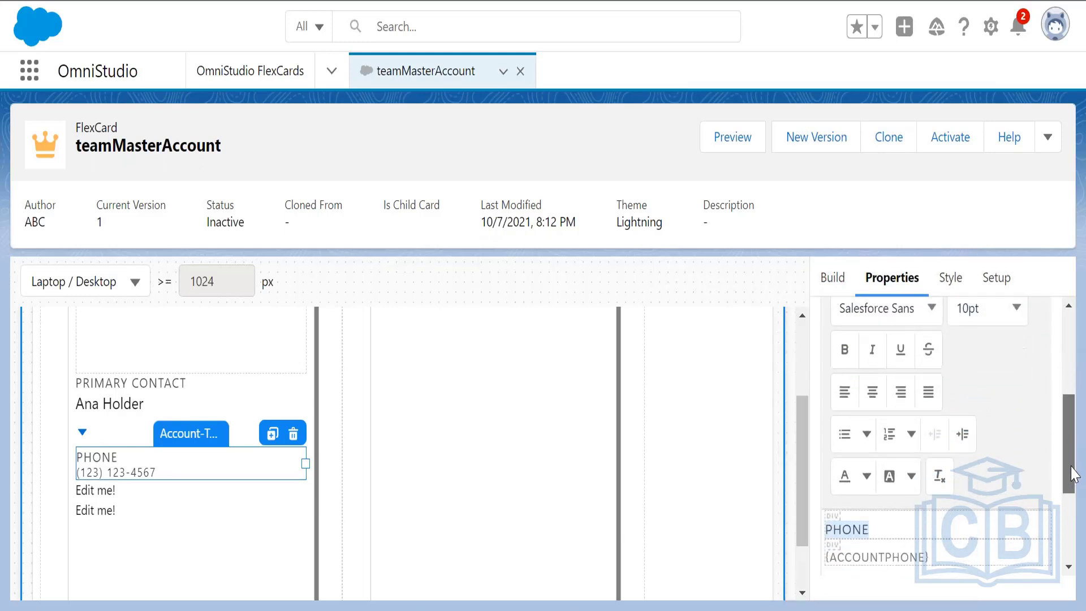
{"action": "left_click_drag", "start_coordinate": [960, 521], "coordinate": [822, 518]}
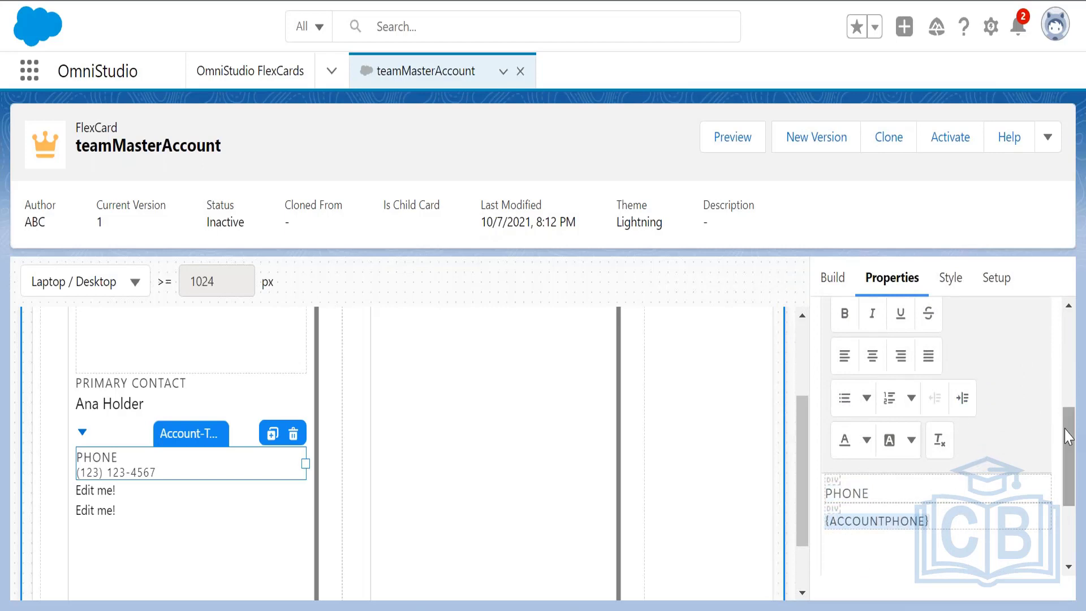
{"action": "left_click_drag", "start_coordinate": [1069, 426], "coordinate": [1069, 409]}
{"action": "left_click", "coordinate": [1006, 342]}
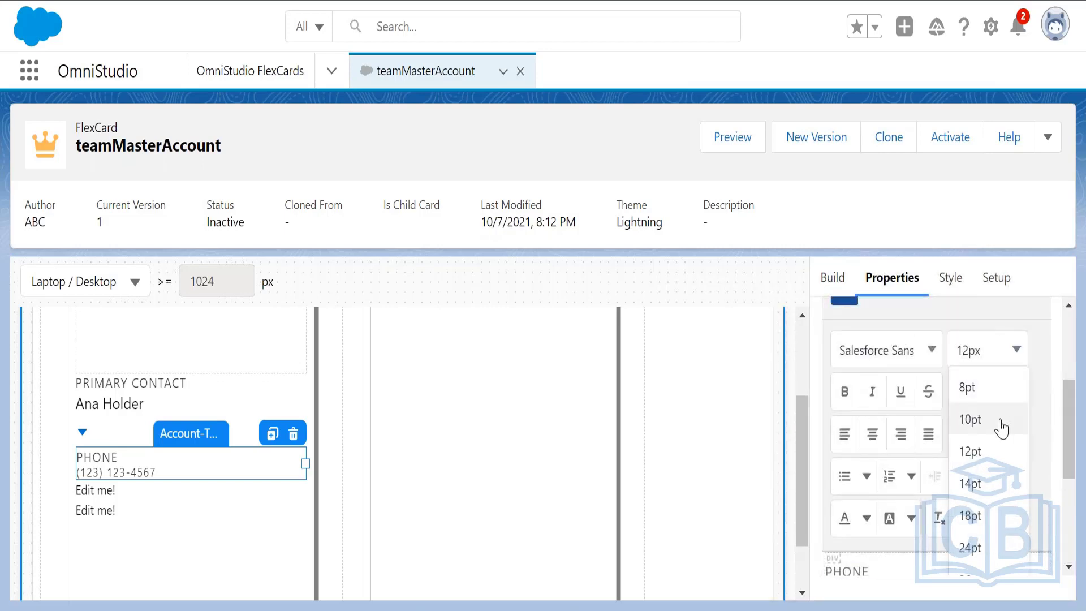
{"action": "left_click", "coordinate": [999, 453]}
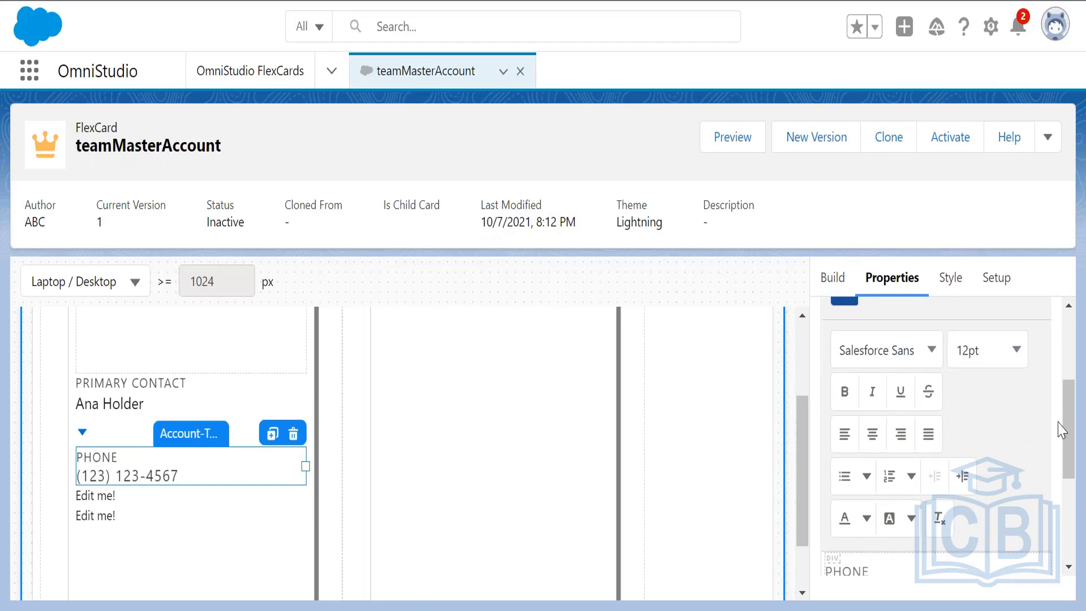
Step: Try to apply the Regular body style to the {AccountPhone} placeholder
{"action": "left_click_drag", "start_coordinate": [1072, 417], "coordinate": [1071, 444]}
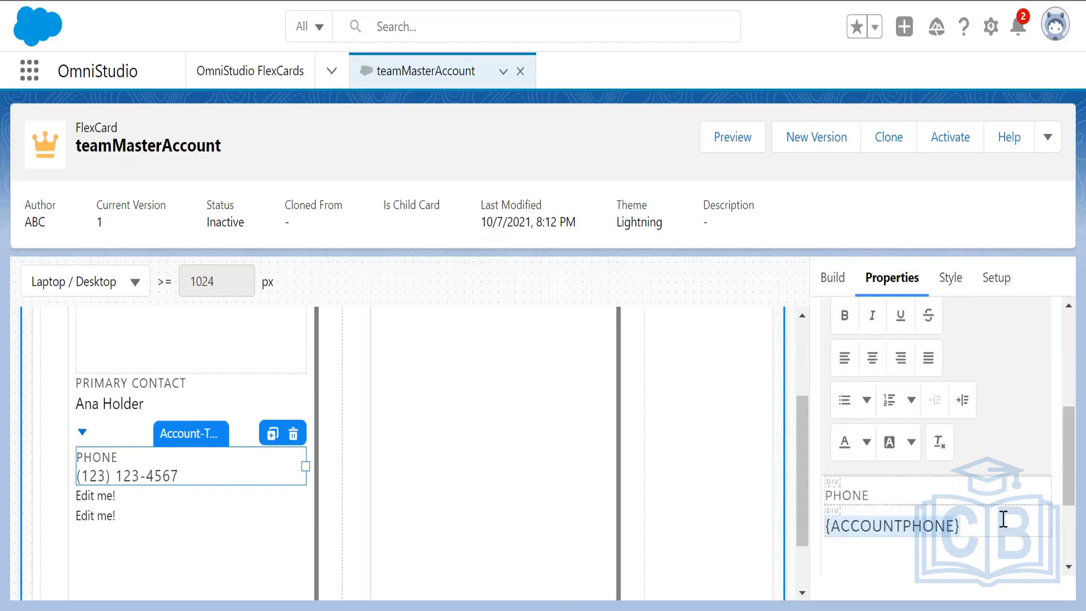
{"action": "left_click_drag", "start_coordinate": [1003, 519], "coordinate": [817, 519]}
{"action": "left_click_drag", "start_coordinate": [1063, 468], "coordinate": [1065, 429]}
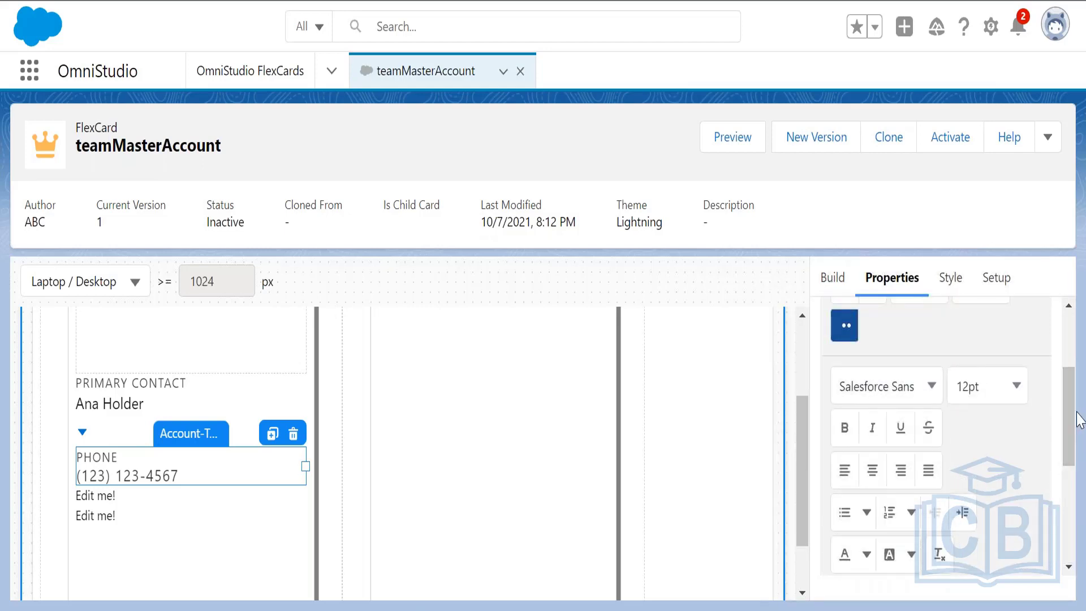
{"action": "left_click", "coordinate": [844, 334]}
{"action": "scroll", "coordinate": [1035, 390], "scroll_direction": "up", "scroll_amount": 3}
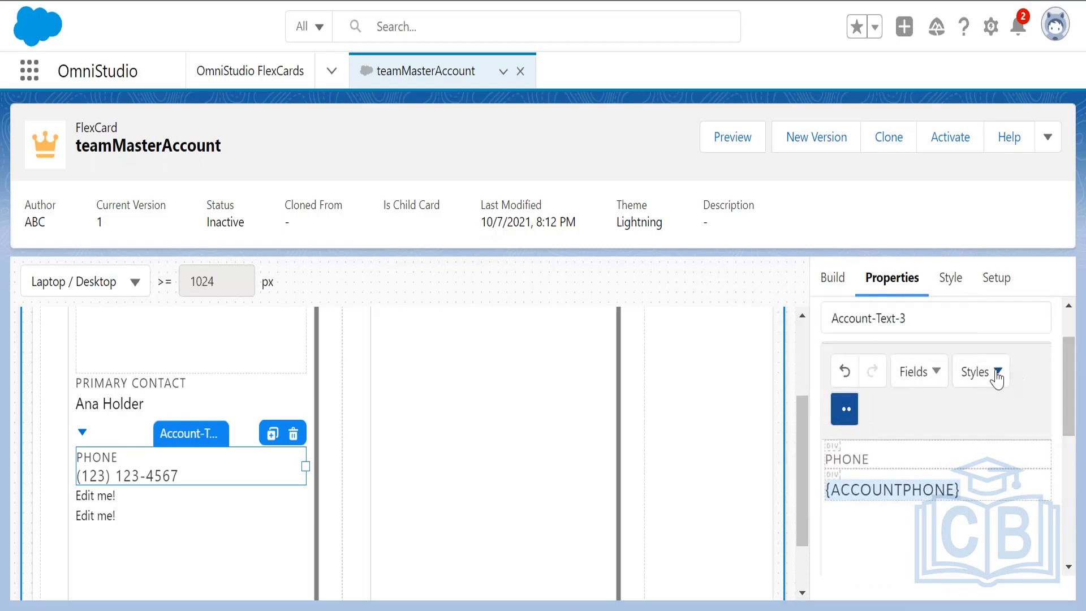
{"action": "left_click", "coordinate": [997, 373]}
{"action": "mouse_move", "coordinate": [969, 440]}
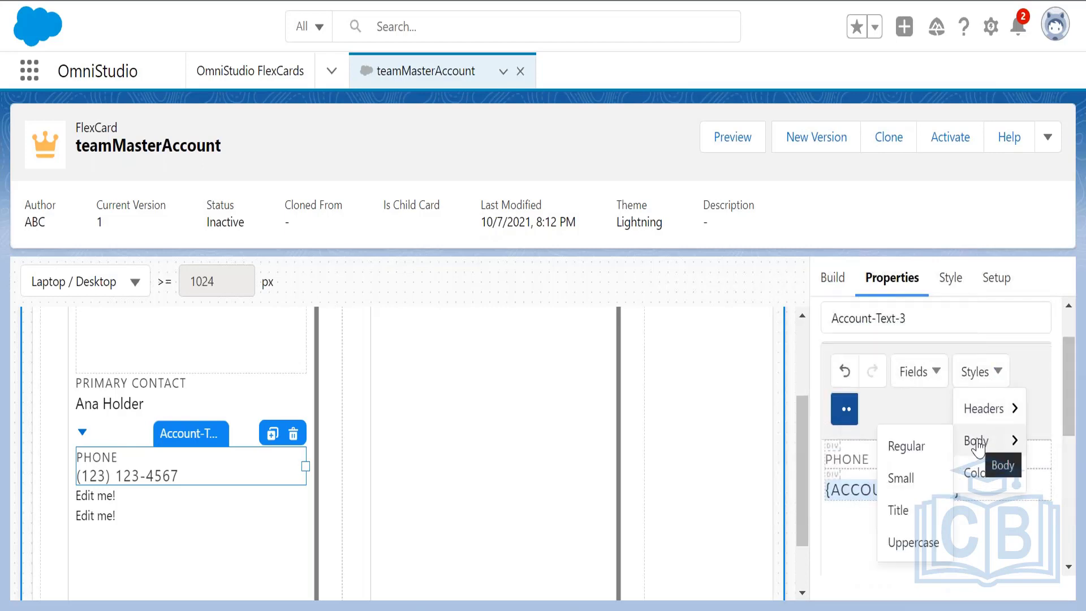
{"action": "left_click", "coordinate": [911, 447]}
{"action": "left_click", "coordinate": [972, 557]}
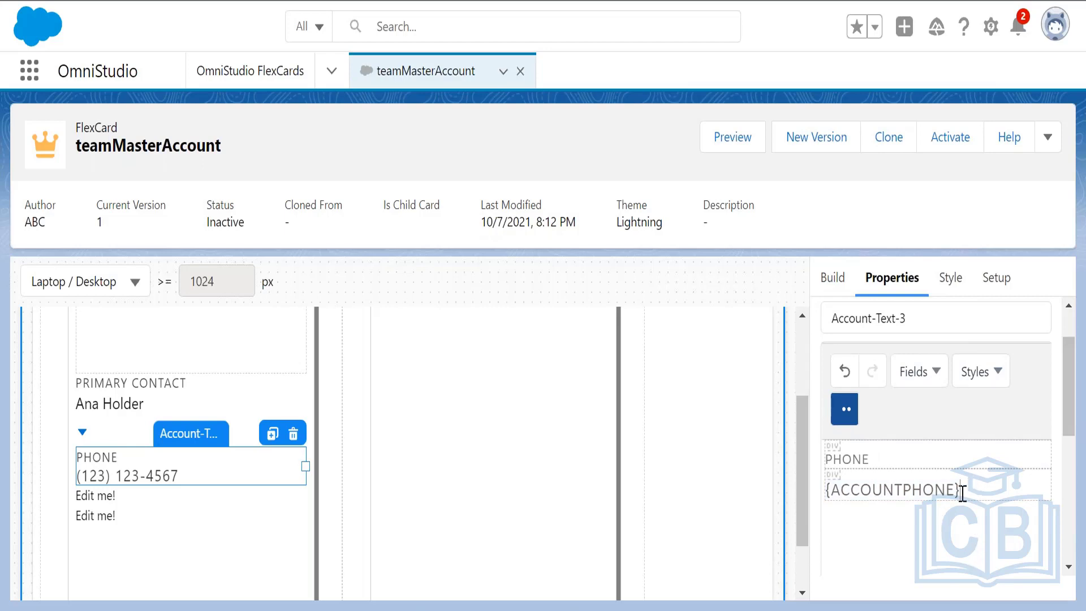
Step: Delete the {AccountPhone} placeholder and reinsert the AccountPhone field on the line below the "Phone" label
{"action": "left_click_drag", "start_coordinate": [963, 492], "coordinate": [831, 491]}
{"action": "left_click", "coordinate": [831, 491]}
{"action": "left_click_drag", "start_coordinate": [967, 490], "coordinate": [824, 489]}
{"action": "key", "text": "BackSpace"}
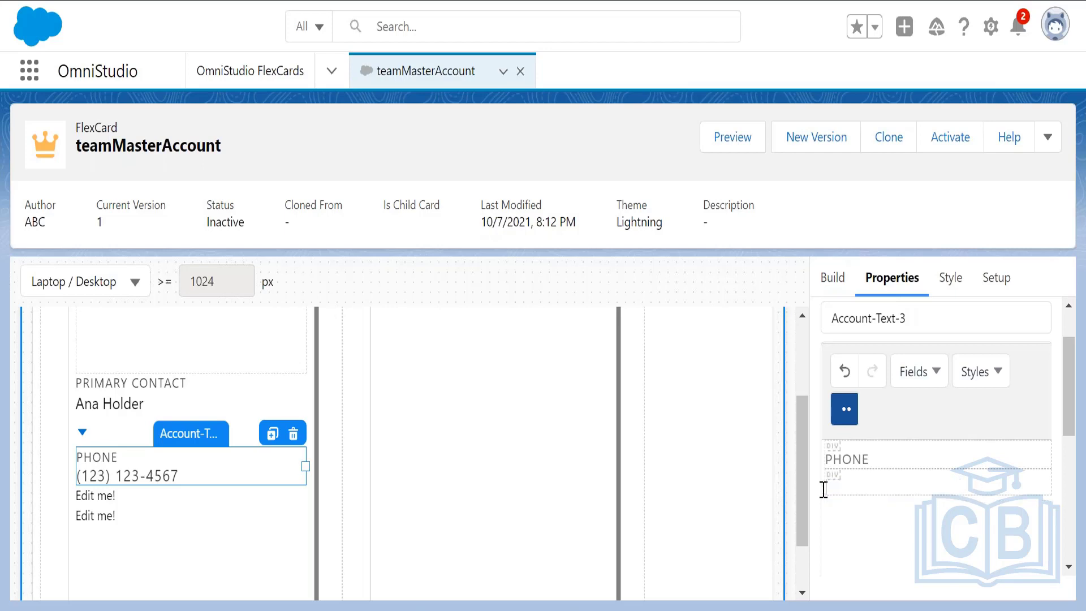
{"action": "left_click", "coordinate": [932, 371]}
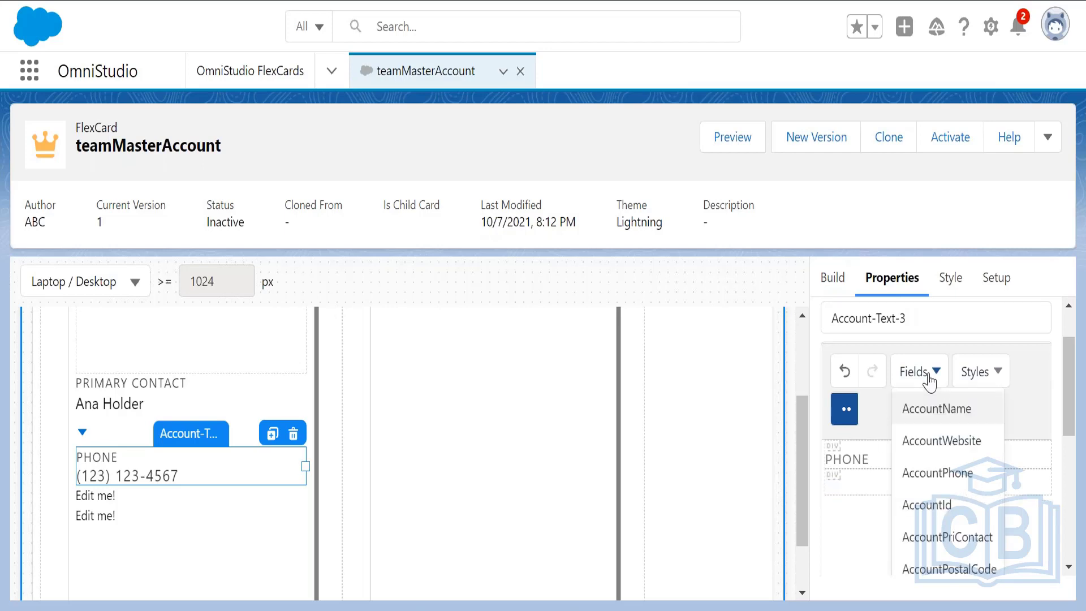
{"action": "left_click", "coordinate": [930, 481]}
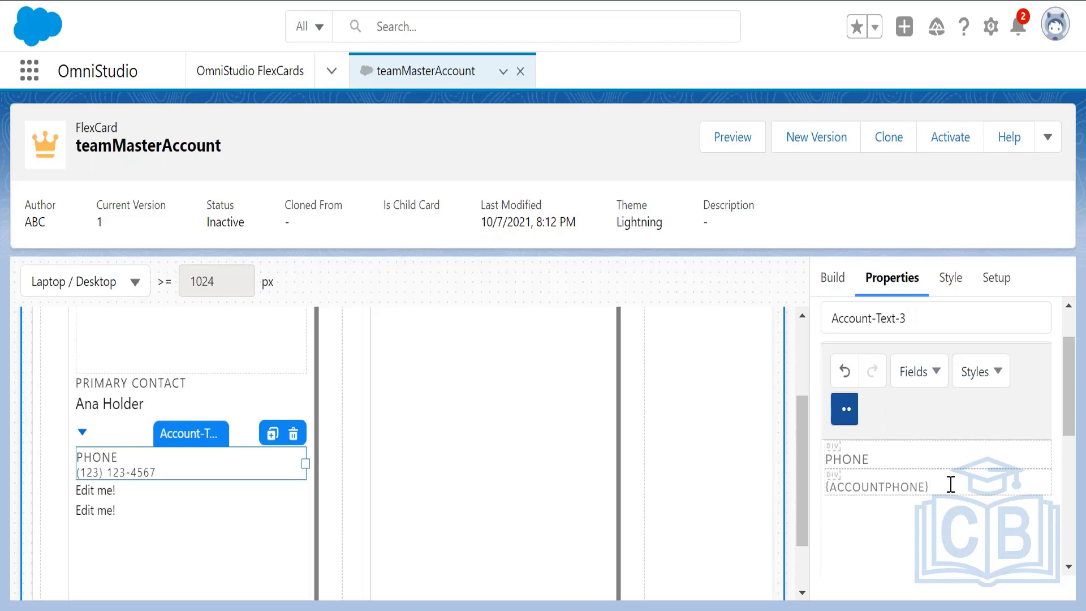
Step: Set the font size of the reinserted {AccountPhone} placeholder to 12pt
{"action": "left_click_drag", "start_coordinate": [951, 484], "coordinate": [812, 492]}
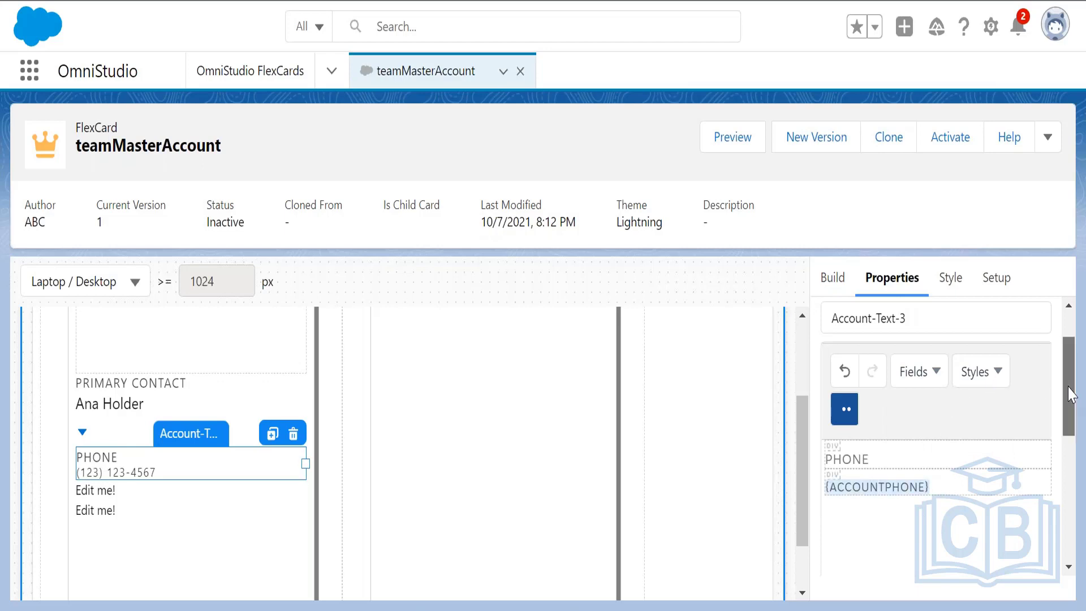
{"action": "scroll", "coordinate": [1070, 367], "scroll_direction": "up", "scroll_amount": 1}
{"action": "scroll", "coordinate": [1070, 350], "scroll_direction": "down", "scroll_amount": 2}
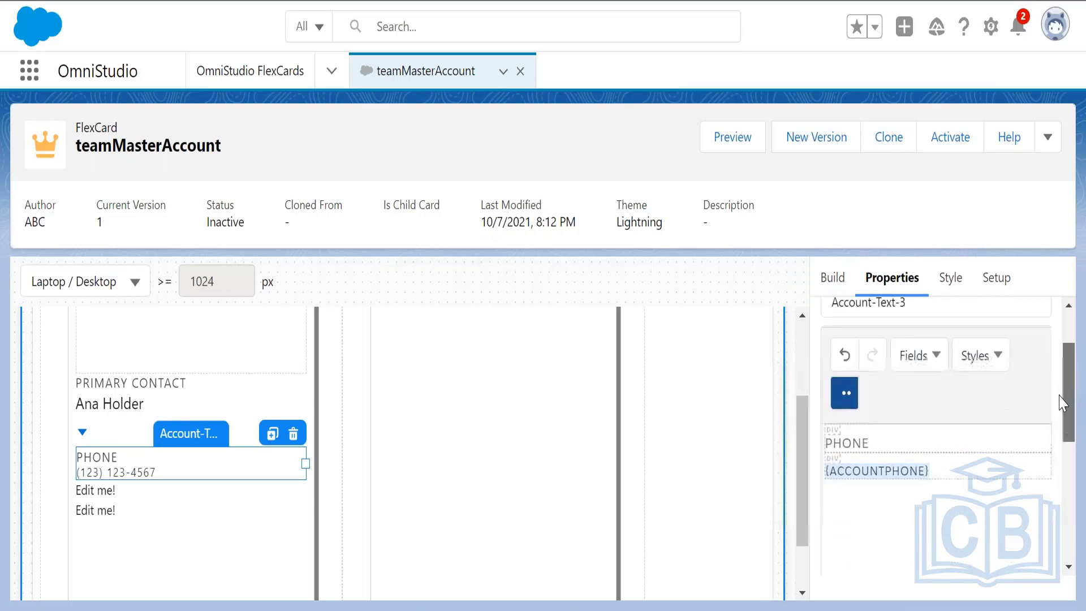
{"action": "left_click", "coordinate": [845, 368]}
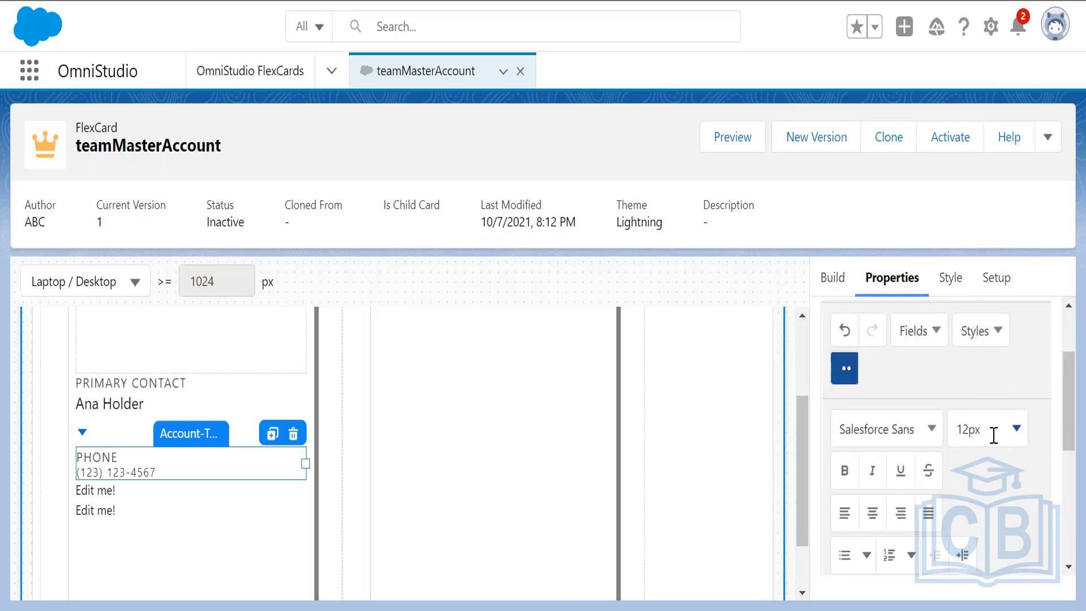
{"action": "left_click", "coordinate": [992, 433]}
{"action": "left_click", "coordinate": [990, 528]}
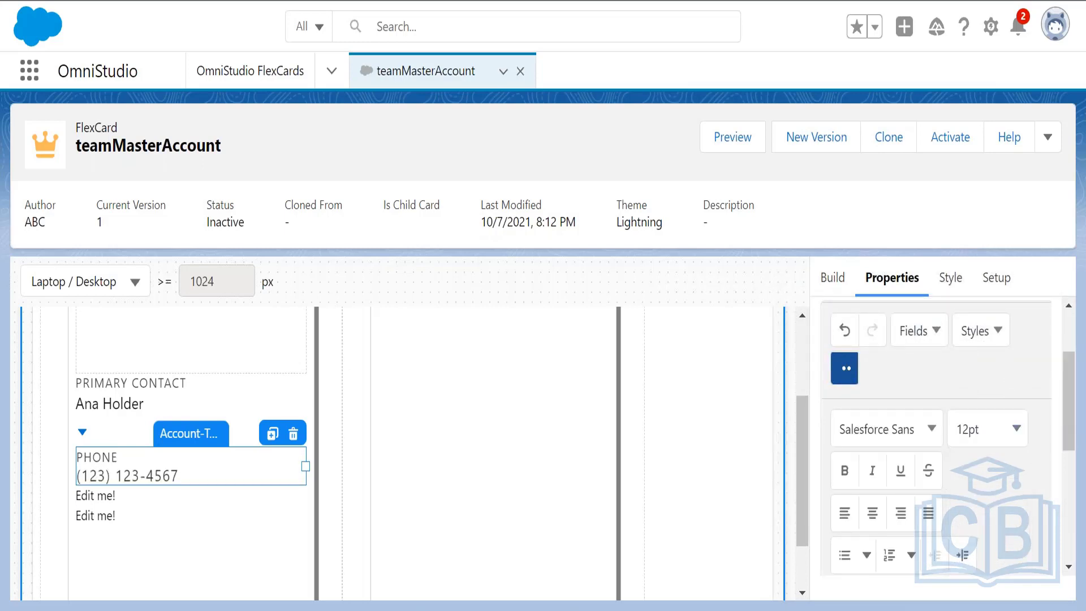
Step: Replace the placeholder text of the text element directly below the phone element with the label "Website", leaving an empty line below it
{"action": "left_click_drag", "start_coordinate": [1075, 421], "coordinate": [1063, 522]}
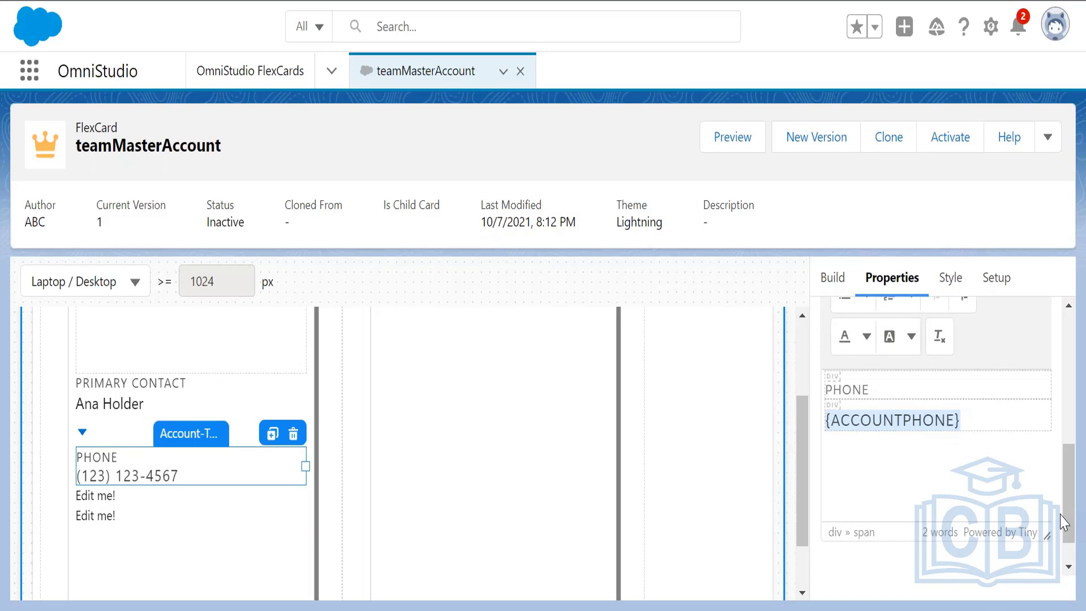
{"action": "left_click", "coordinate": [129, 500]}
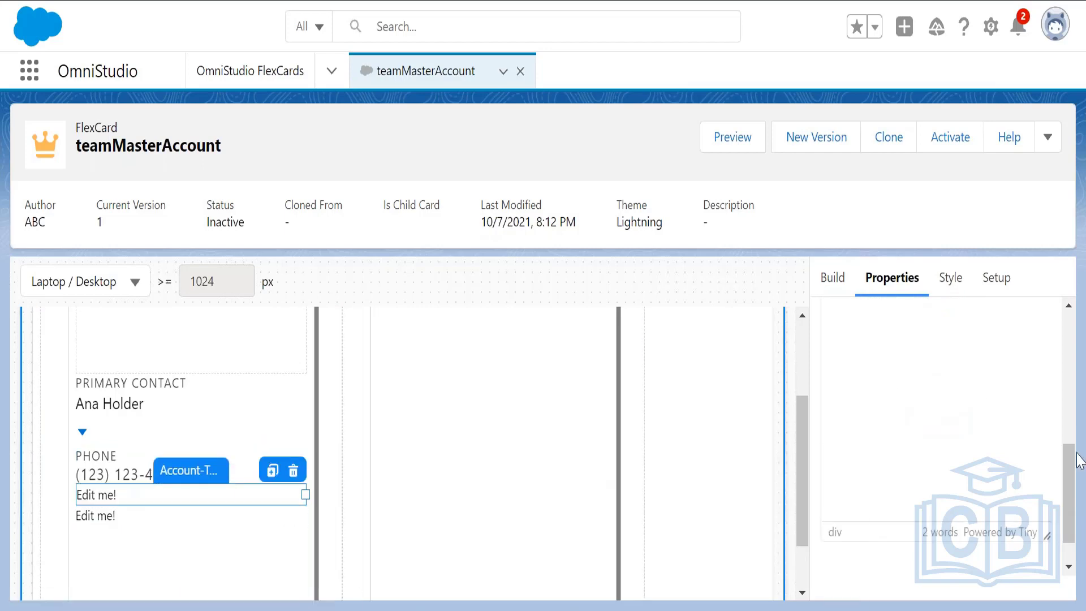
{"action": "left_click_drag", "start_coordinate": [1074, 474], "coordinate": [1075, 364]}
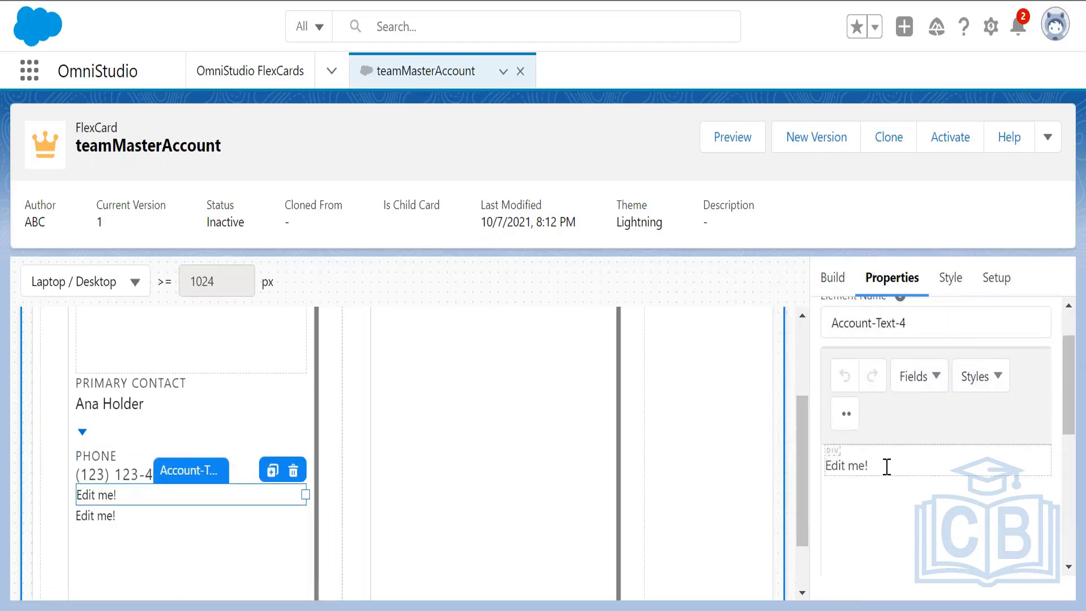
{"action": "left_click_drag", "start_coordinate": [885, 467], "coordinate": [810, 478]}
{"action": "key", "text": "BackSpace"}
{"action": "key", "text": "Return"}
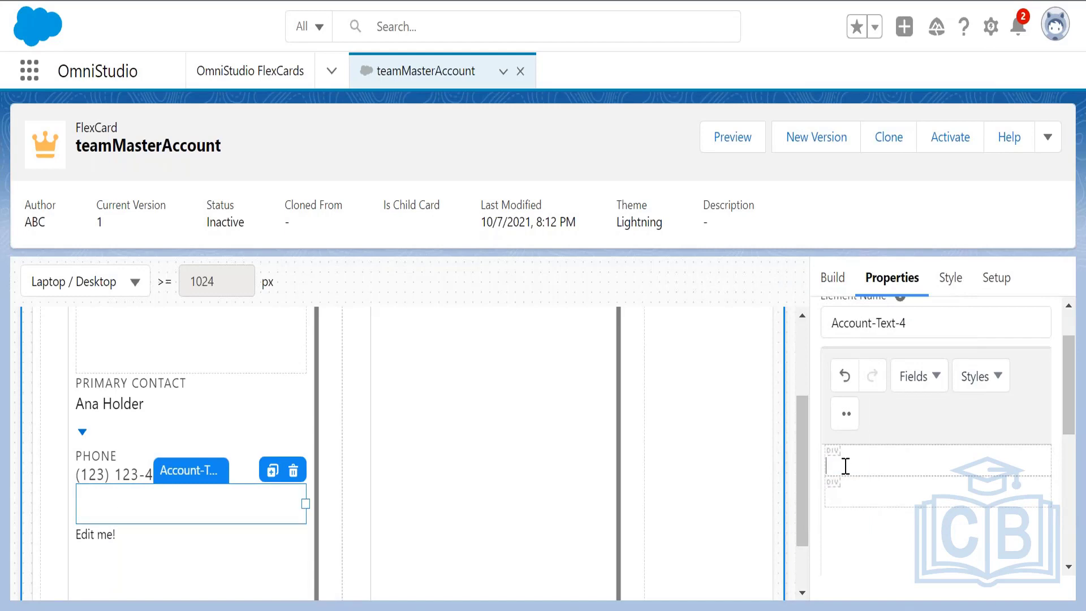
{"action": "type", "text": "Website"}
Step: Apply the Uppercase body style to the "Website" label
{"action": "double_click", "coordinate": [831, 465]}
{"action": "left_click", "coordinate": [937, 377]}
{"action": "left_click", "coordinate": [987, 378]}
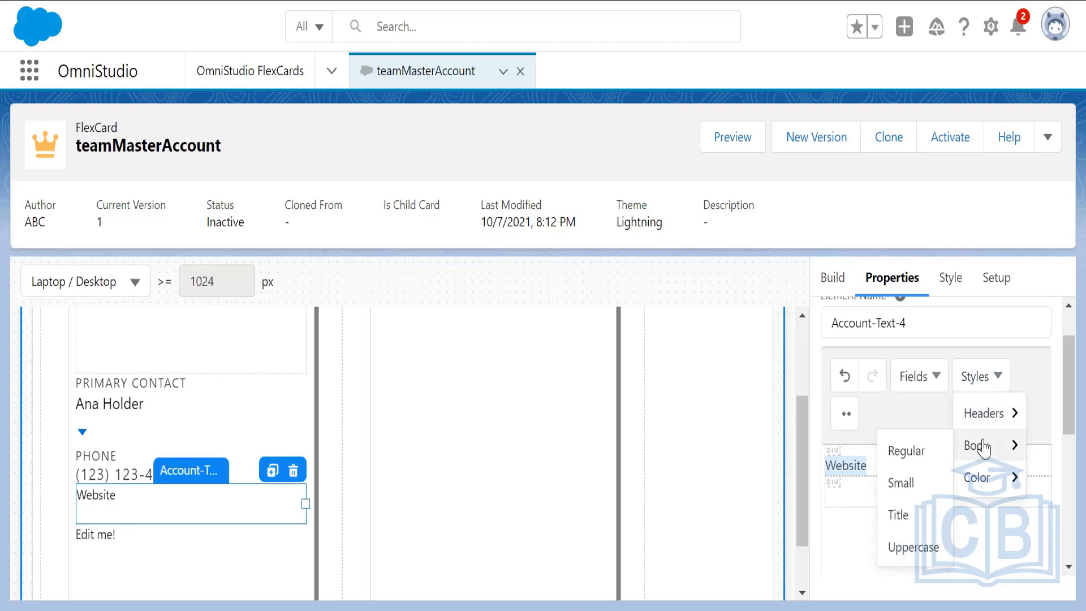
{"action": "mouse_move", "coordinate": [977, 459]}
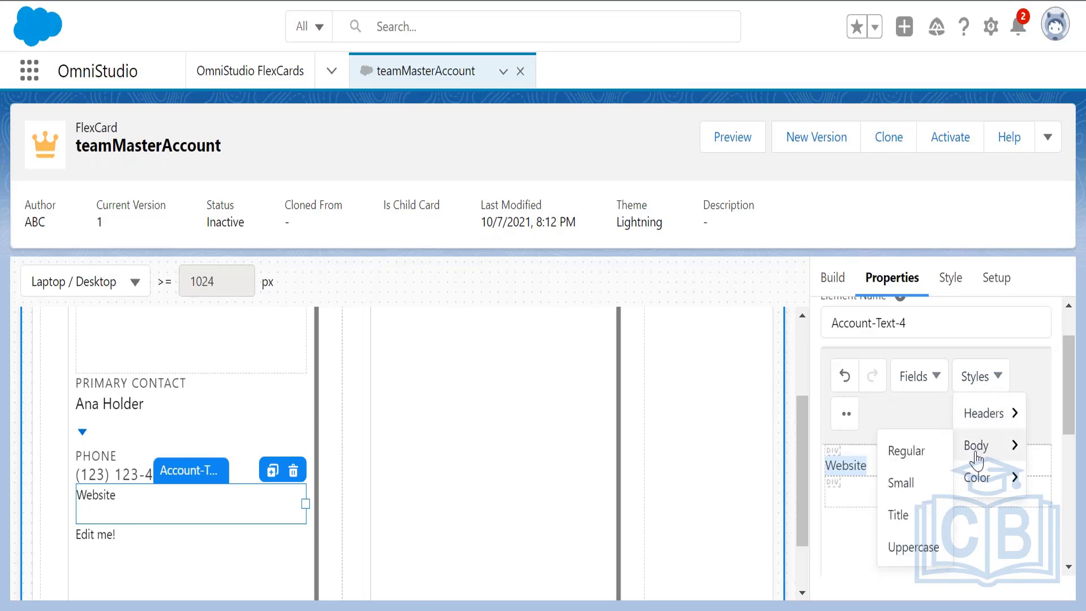
{"action": "left_click", "coordinate": [912, 547]}
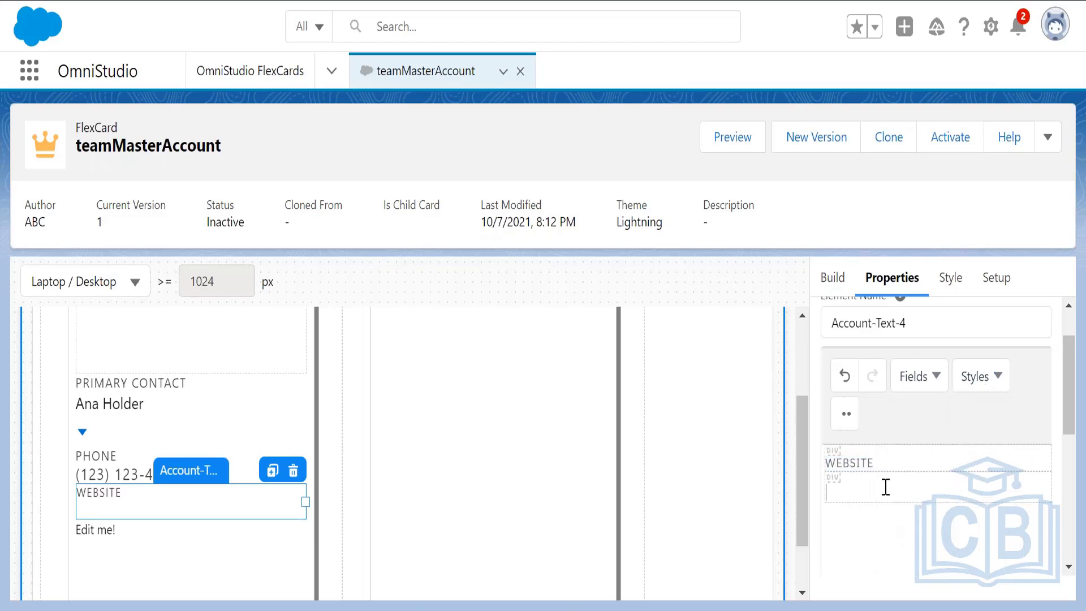
Step: Insert the AccountWebsite field on the line below the "Website" label and set its font size to 12pt
{"action": "left_click", "coordinate": [928, 380]}
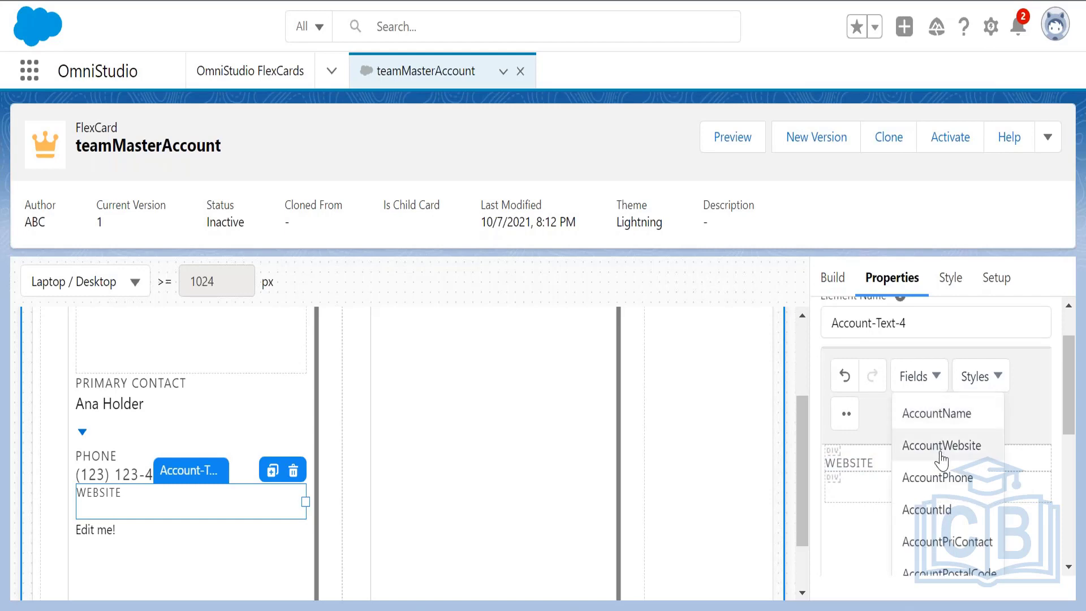
{"action": "left_click", "coordinate": [922, 447]}
{"action": "left_click_drag", "start_coordinate": [937, 491], "coordinate": [817, 501]}
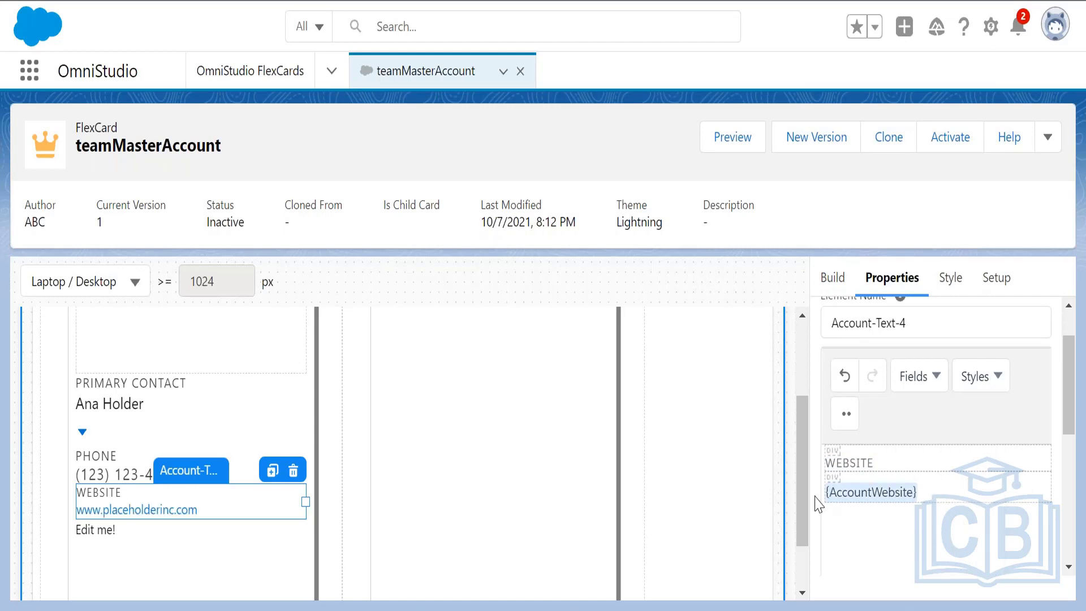
{"action": "left_click_drag", "start_coordinate": [1067, 394], "coordinate": [1067, 366]}
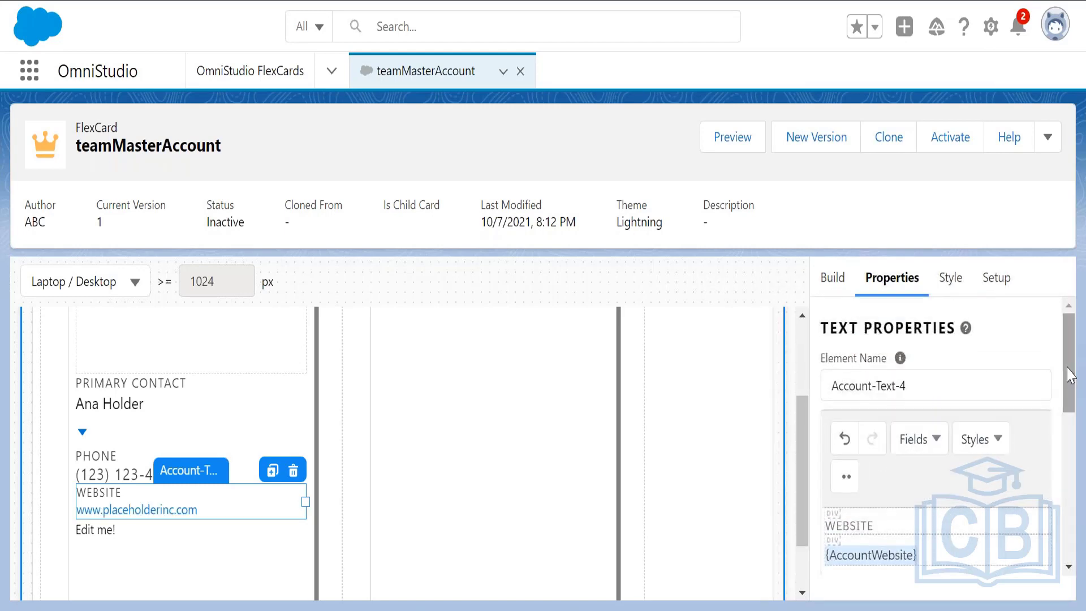
{"action": "left_click", "coordinate": [998, 439]}
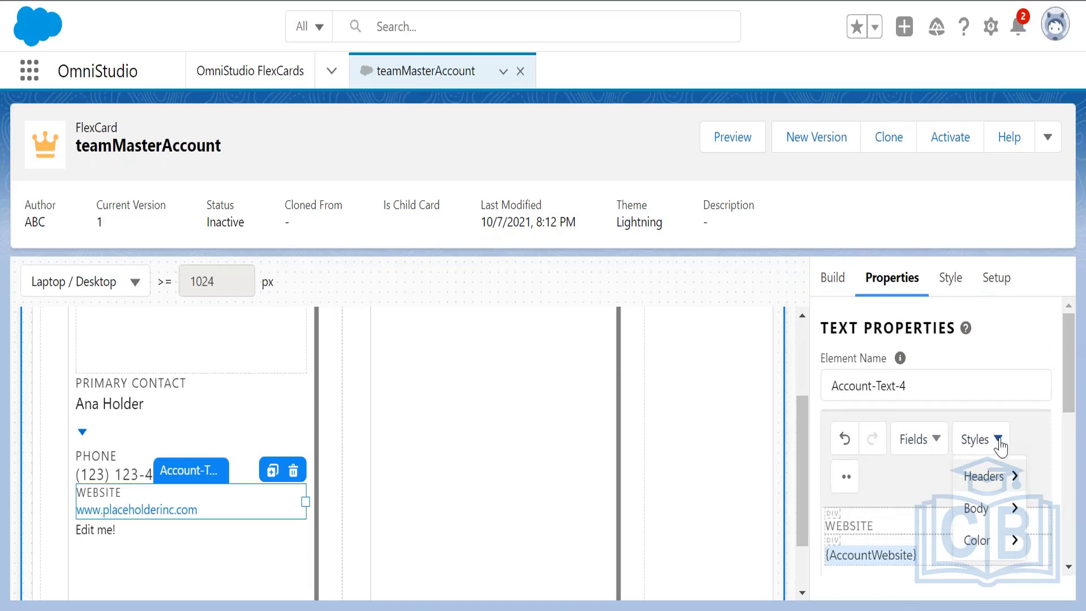
{"action": "left_click", "coordinate": [846, 477]}
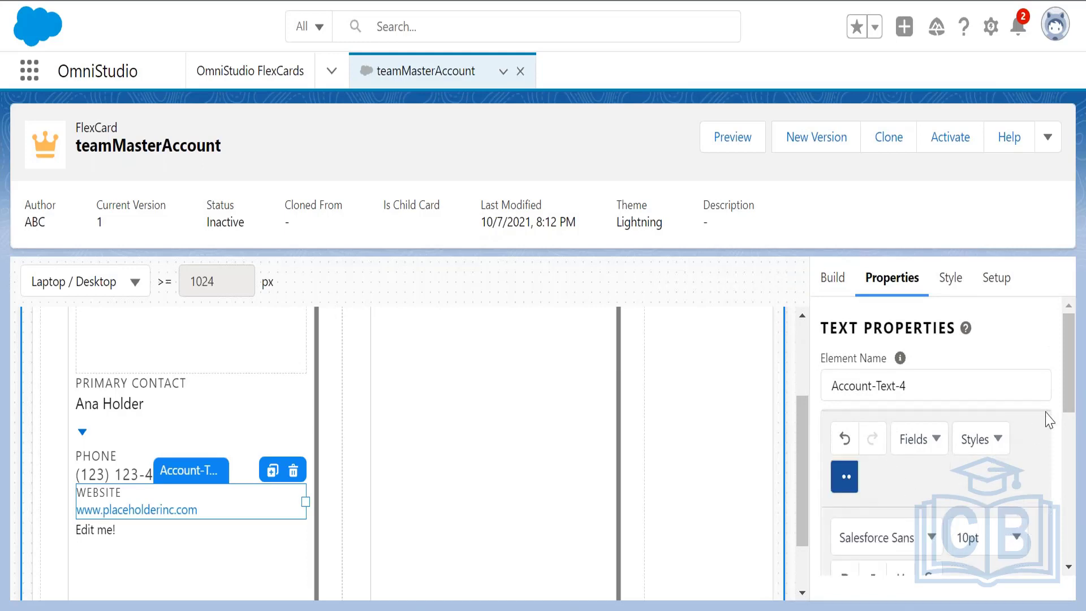
{"action": "left_click_drag", "start_coordinate": [1067, 393], "coordinate": [1067, 441]}
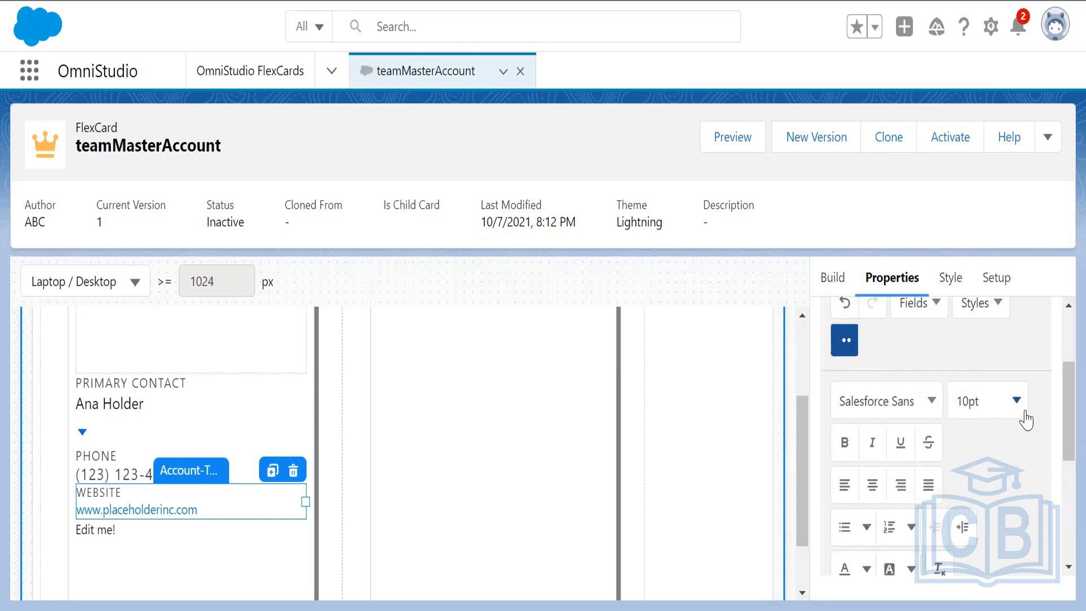
{"action": "left_click", "coordinate": [1009, 408]}
{"action": "left_click", "coordinate": [990, 502]}
Step: Set the font size of the "Website" label to 10pt
{"action": "left_click_drag", "start_coordinate": [1066, 386], "coordinate": [1063, 418]}
{"action": "left_click_drag", "start_coordinate": [888, 514], "coordinate": [804, 525]}
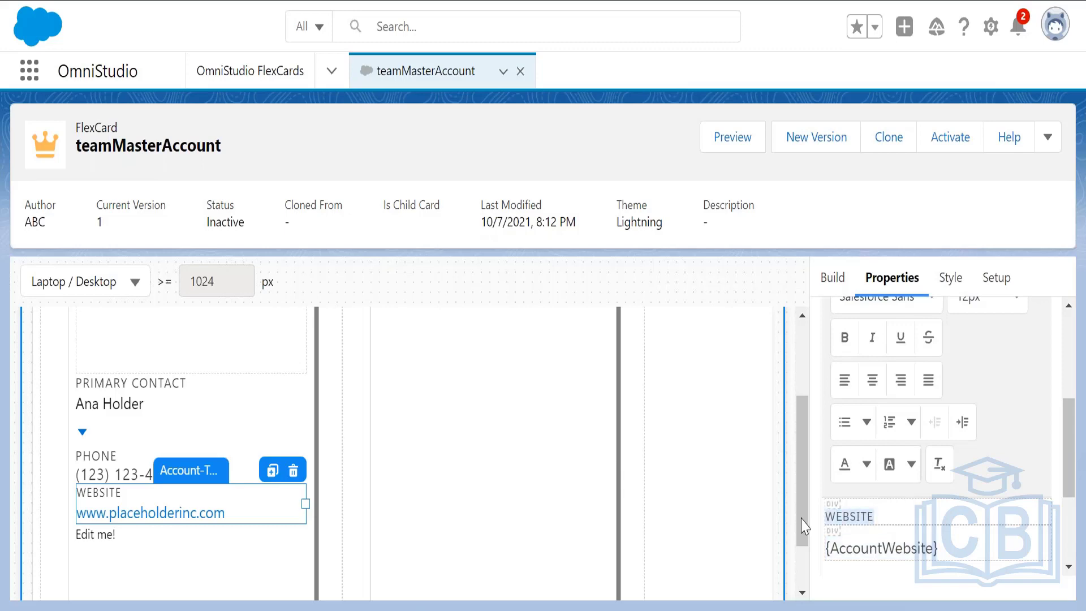
{"action": "left_click_drag", "start_coordinate": [1069, 459], "coordinate": [1071, 435]}
{"action": "left_click", "coordinate": [1017, 371]}
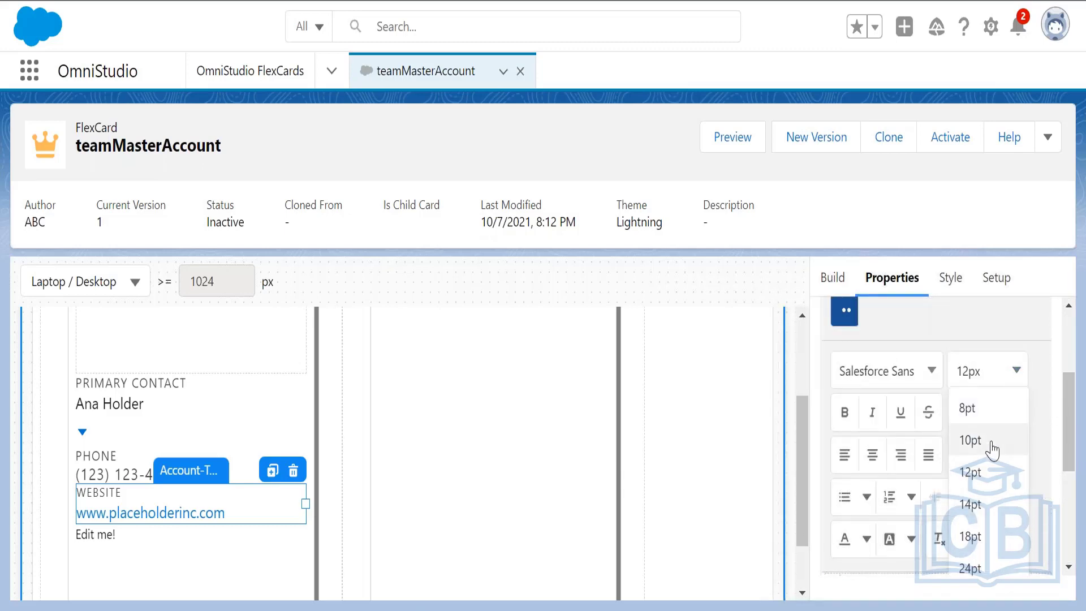
{"action": "left_click", "coordinate": [970, 441]}
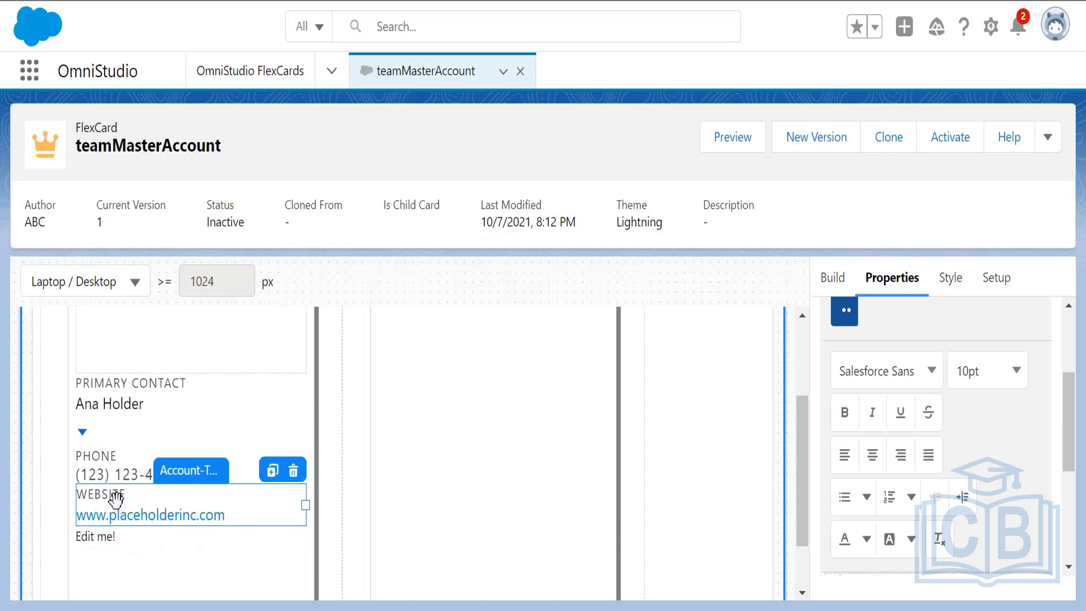
Step: Replace the placeholder text of the last text element with the label "Postal Code", with an empty line below it
{"action": "left_click", "coordinate": [110, 540]}
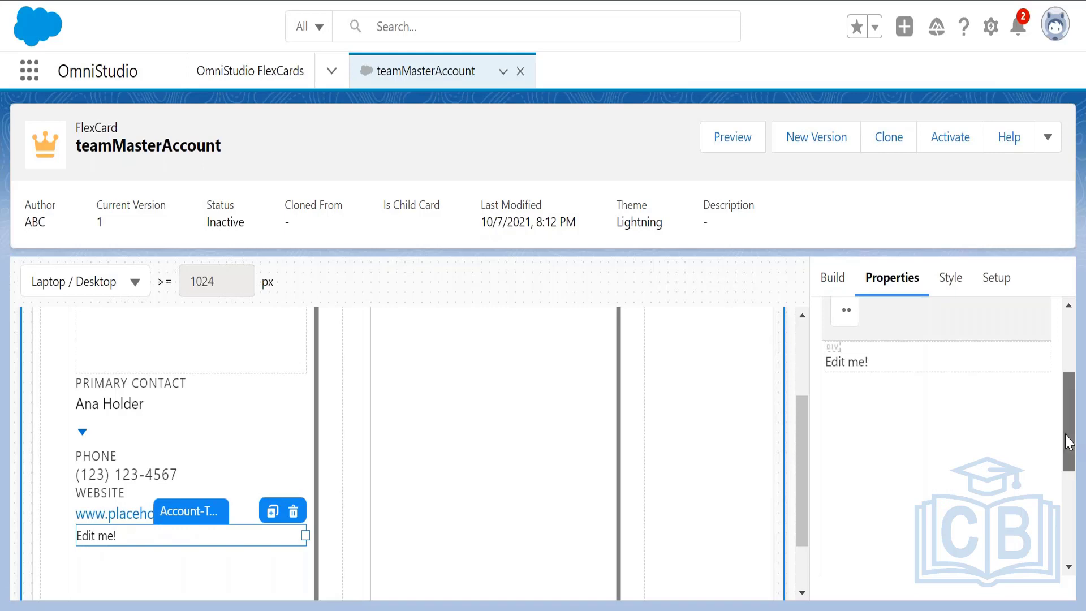
{"action": "left_click_drag", "start_coordinate": [1069, 441], "coordinate": [1068, 405]}
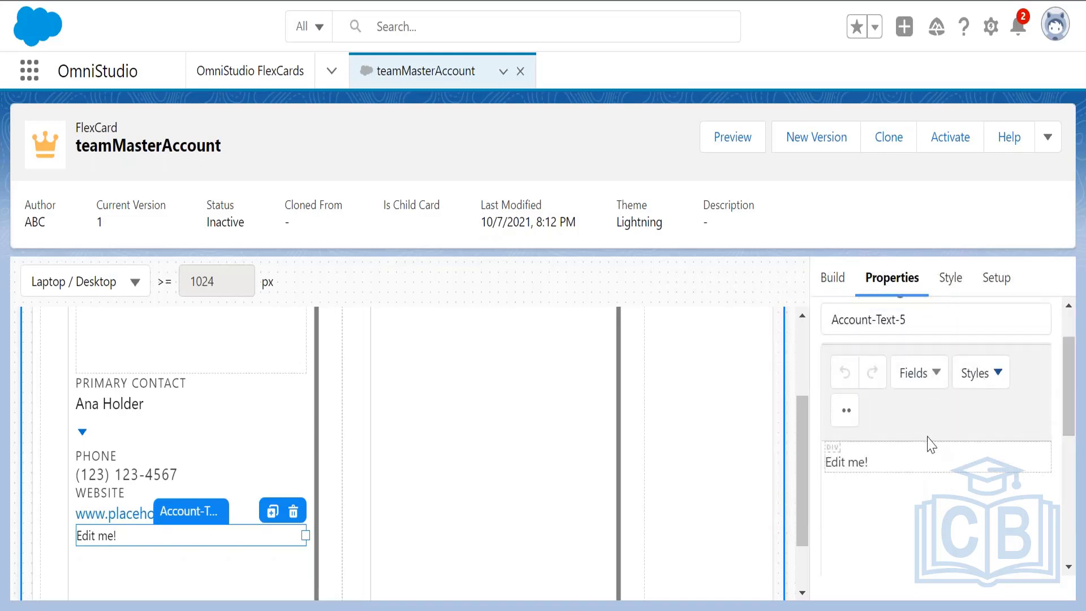
{"action": "key", "text": "Return"}
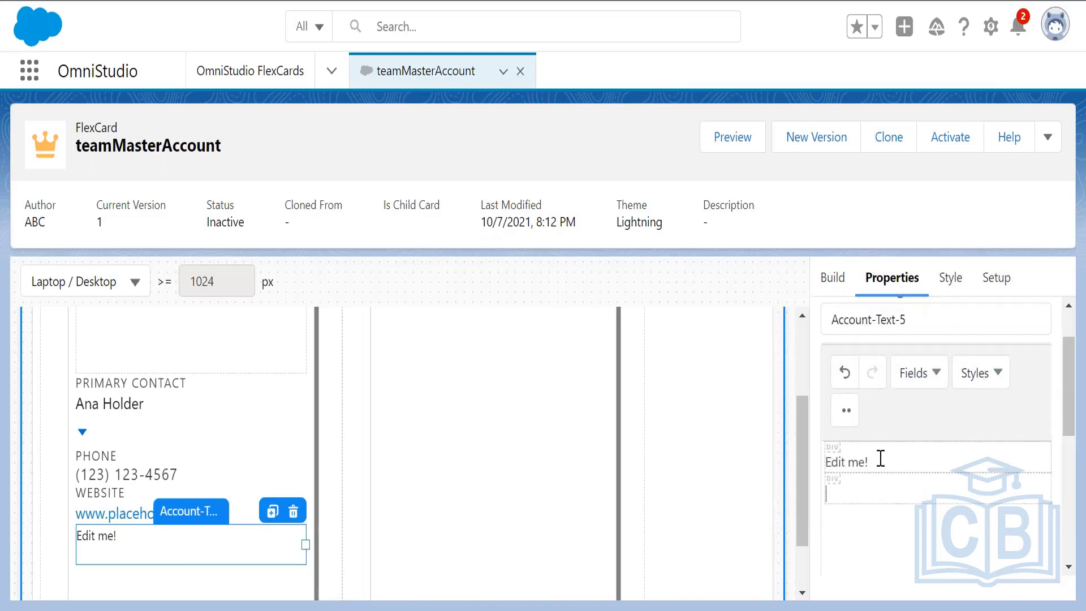
{"action": "left_click_drag", "start_coordinate": [877, 456], "coordinate": [824, 460]}
{"action": "key", "text": "BackSpace"}
{"action": "type", "text": "Postal Code"}
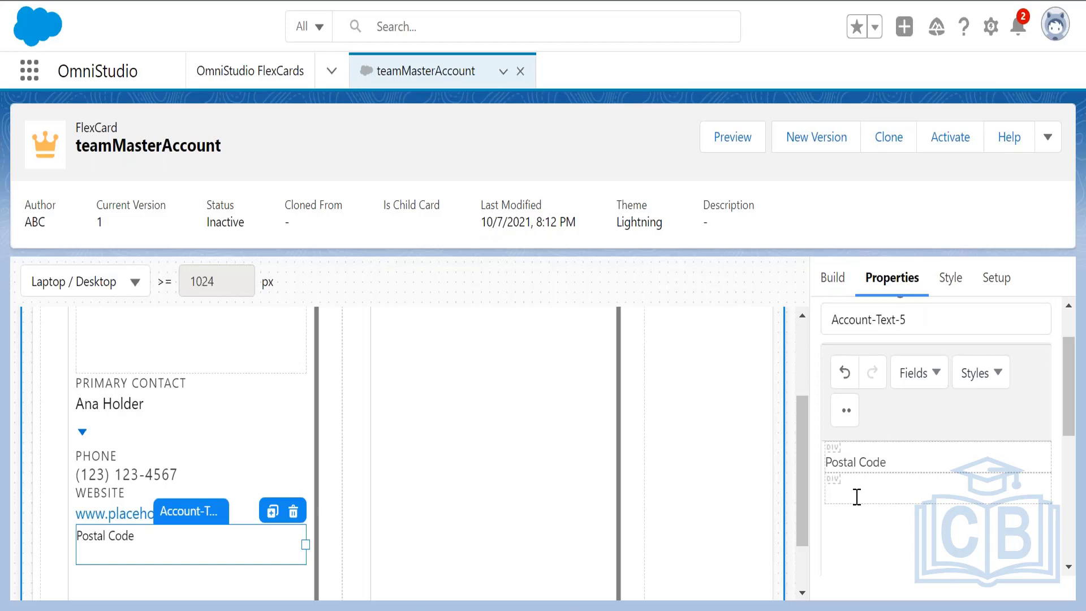
Step: Apply the Uppercase body style to the "Postal Code" label
{"action": "left_click_drag", "start_coordinate": [891, 461], "coordinate": [815, 468]}
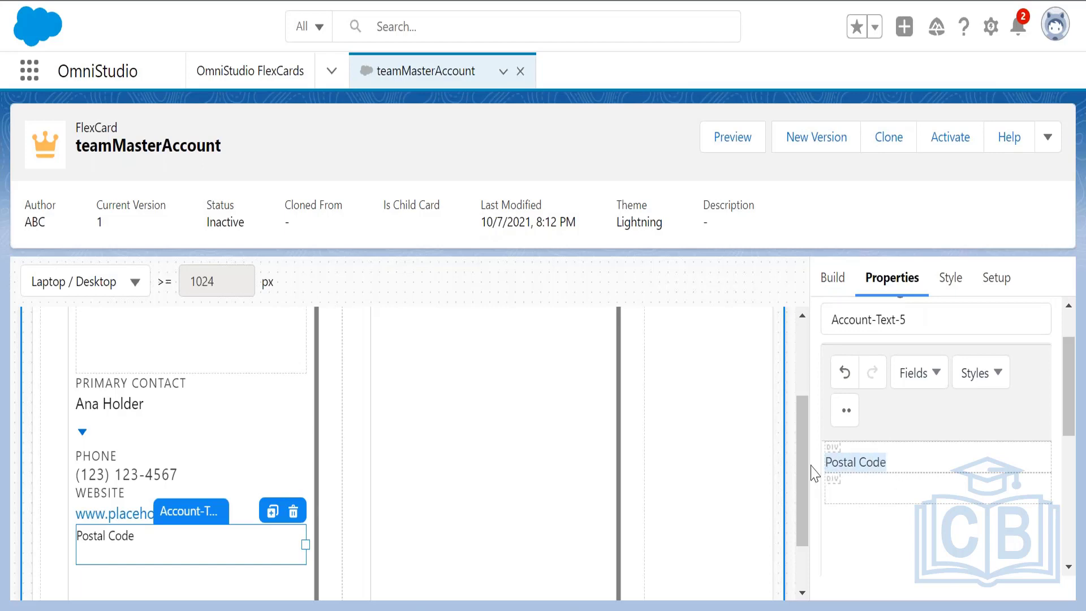
{"action": "left_click", "coordinate": [933, 374]}
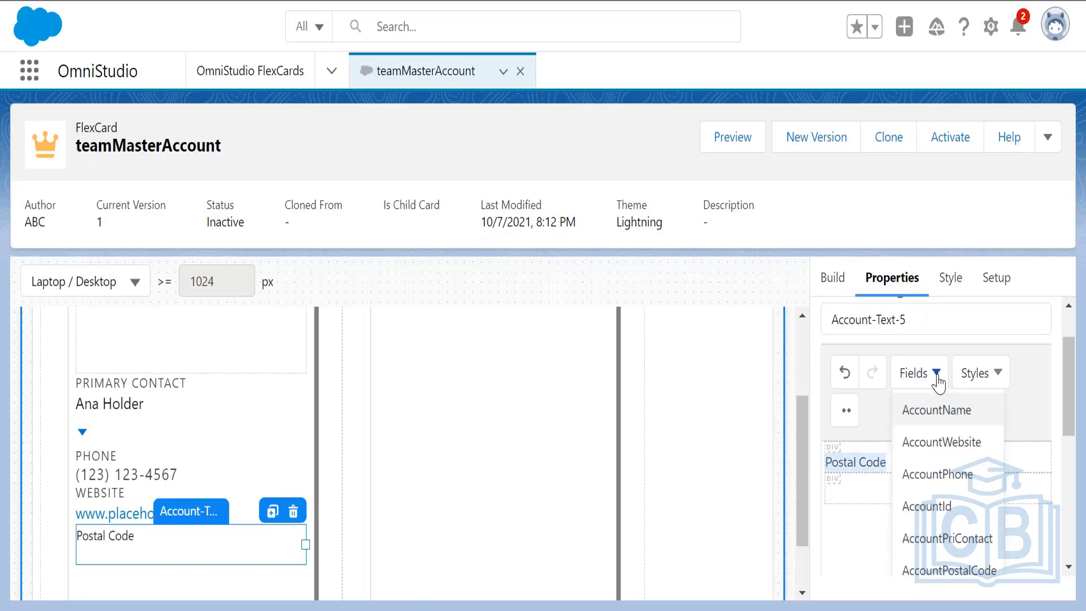
{"action": "left_click", "coordinate": [976, 375]}
{"action": "mouse_move", "coordinate": [977, 442]}
{"action": "left_click", "coordinate": [911, 541]}
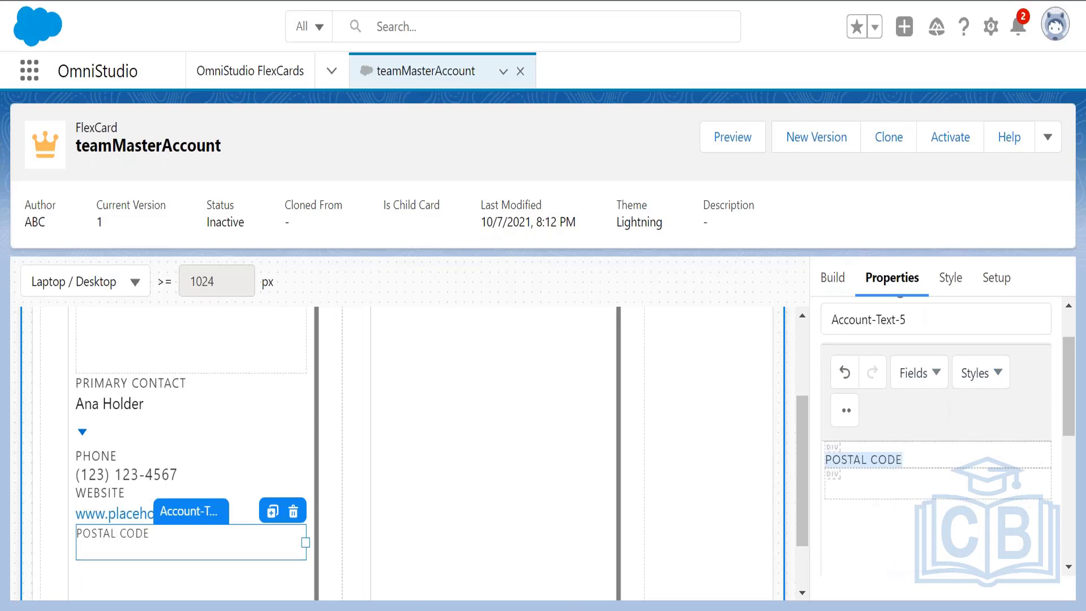
Step: Insert the AccountPostalCode field on the line below the "Postal Code" label and set its font size to 12pt
{"action": "left_click", "coordinate": [874, 489]}
{"action": "left_click", "coordinate": [933, 374]}
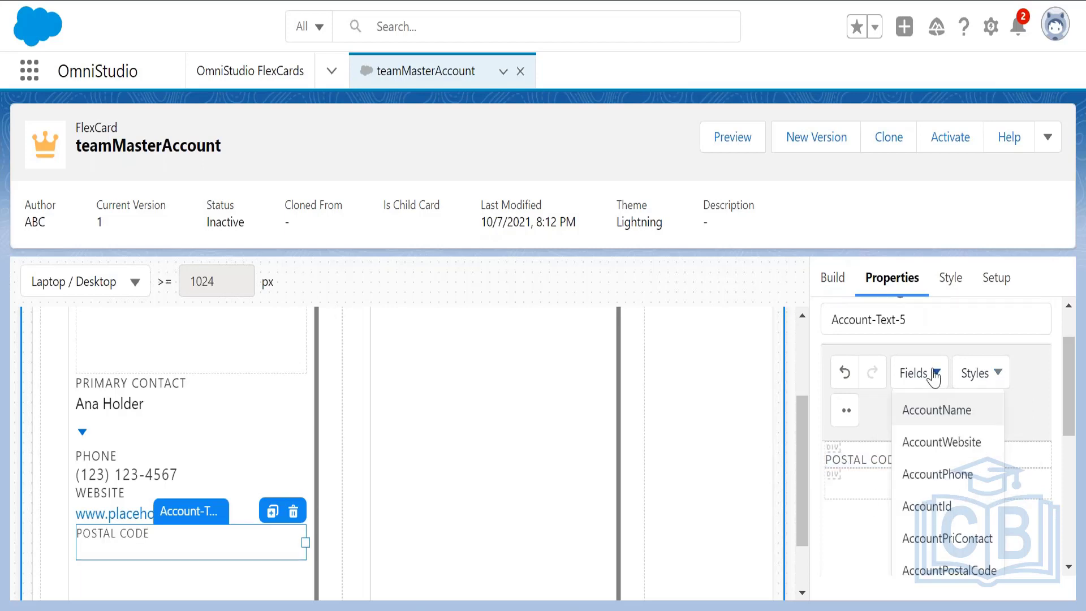
{"action": "left_click", "coordinate": [950, 565]}
{"action": "left_click_drag", "start_coordinate": [957, 478], "coordinate": [827, 479]}
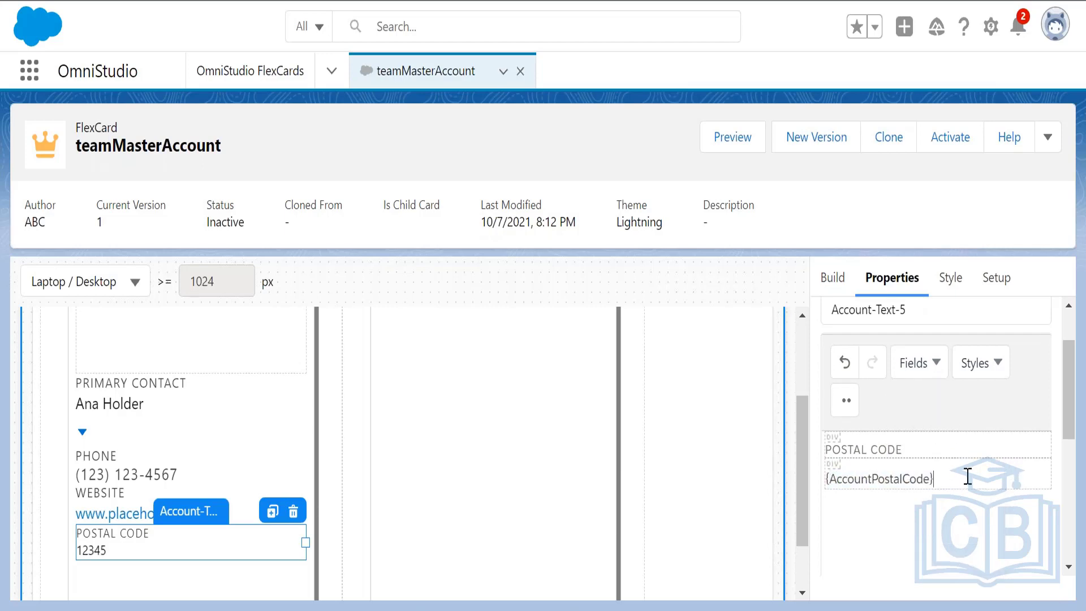
{"action": "left_click_drag", "start_coordinate": [965, 475], "coordinate": [817, 481]}
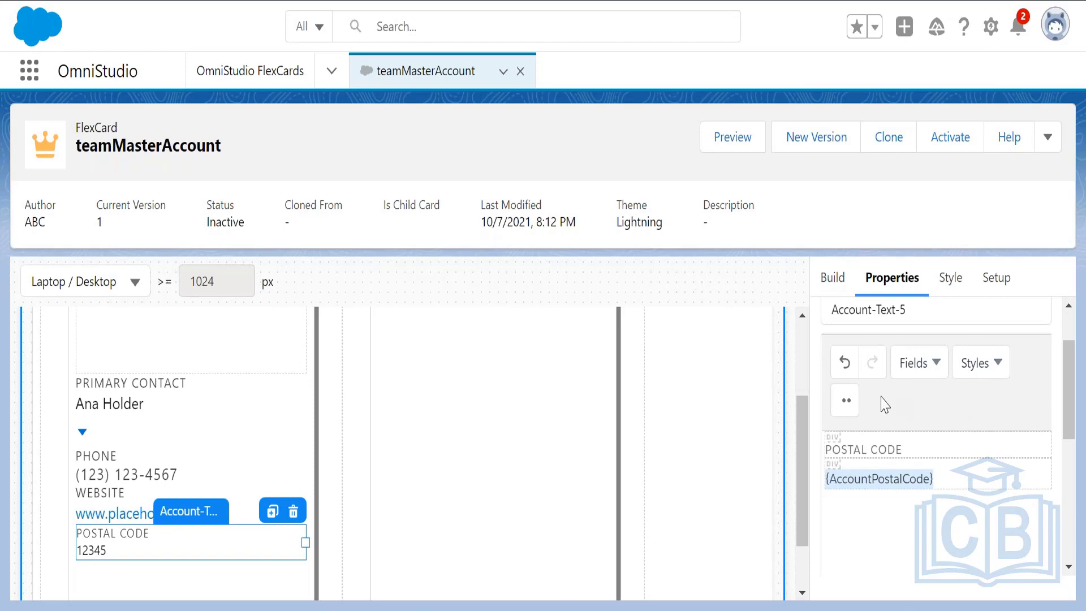
{"action": "left_click", "coordinate": [848, 407]}
{"action": "left_click", "coordinate": [979, 461]}
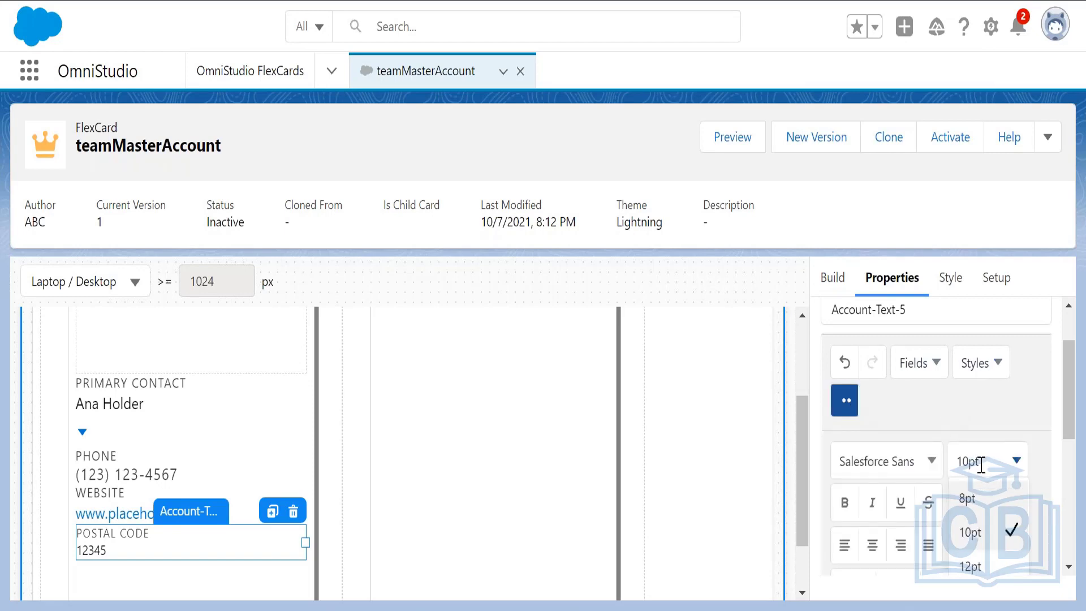
{"action": "left_click", "coordinate": [985, 562]}
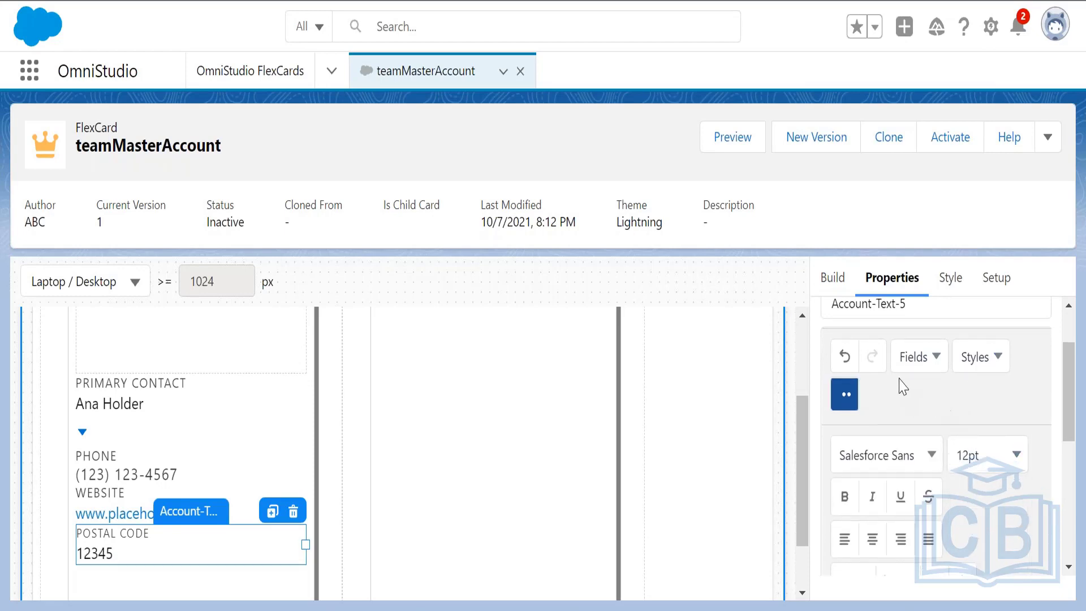
Step: Set the font size of the "Postal Code" label to 10pt
{"action": "scroll", "coordinate": [1066, 469], "scroll_direction": "down", "scroll_amount": 3}
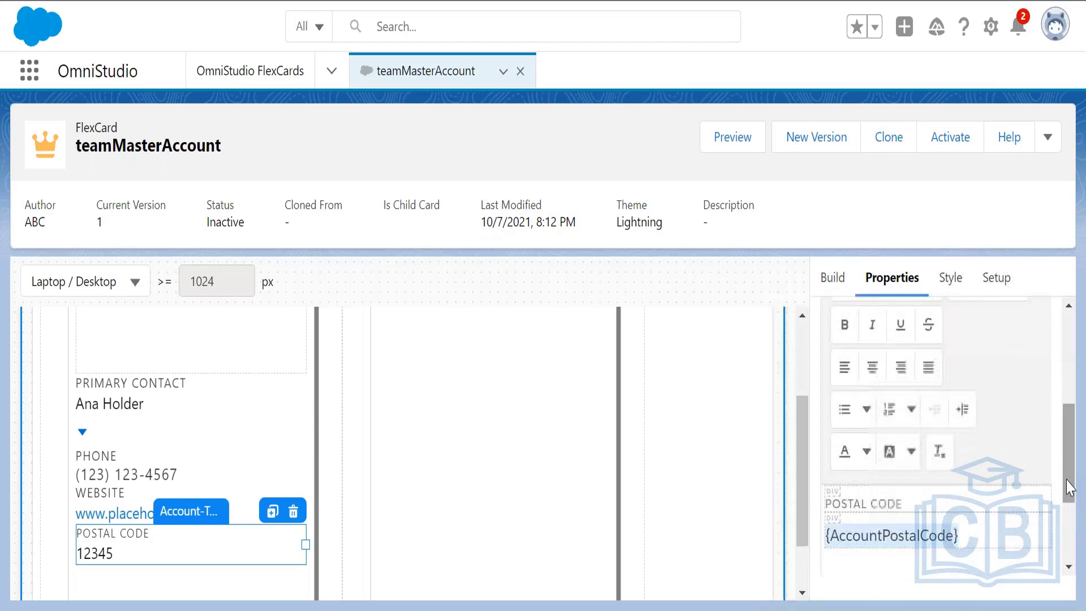
{"action": "triple_click", "coordinate": [860, 504]}
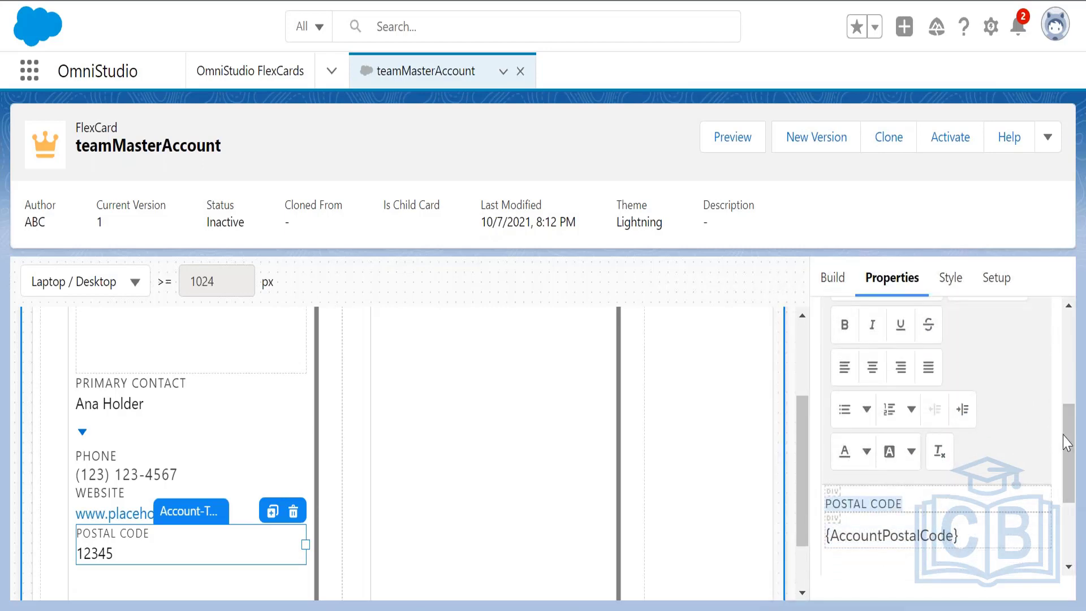
{"action": "left_click_drag", "start_coordinate": [1070, 437], "coordinate": [1071, 422]}
{"action": "left_click", "coordinate": [1008, 335]}
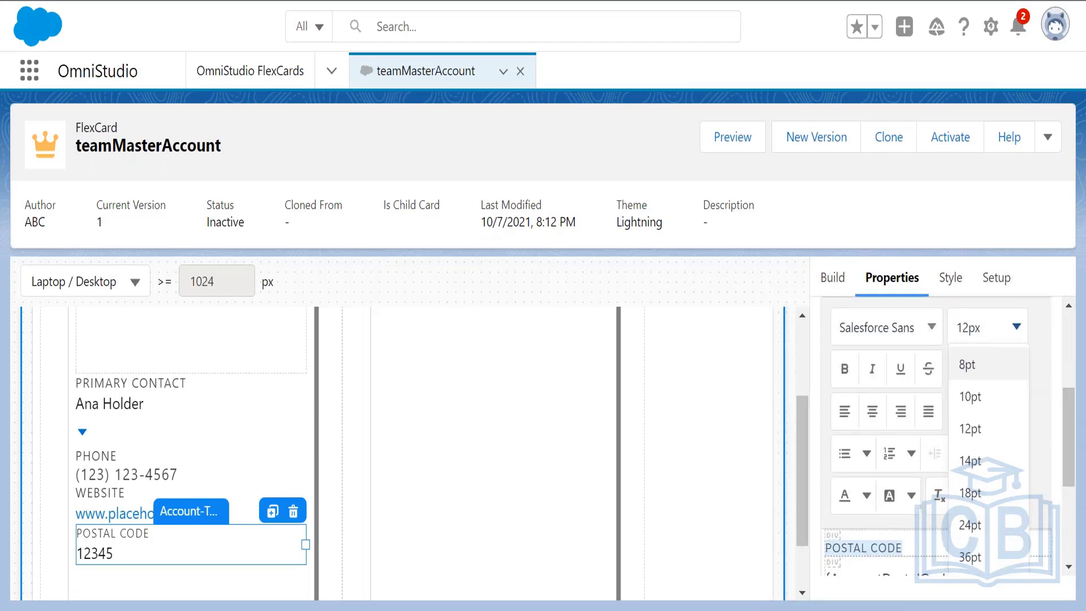
{"action": "left_click", "coordinate": [999, 397]}
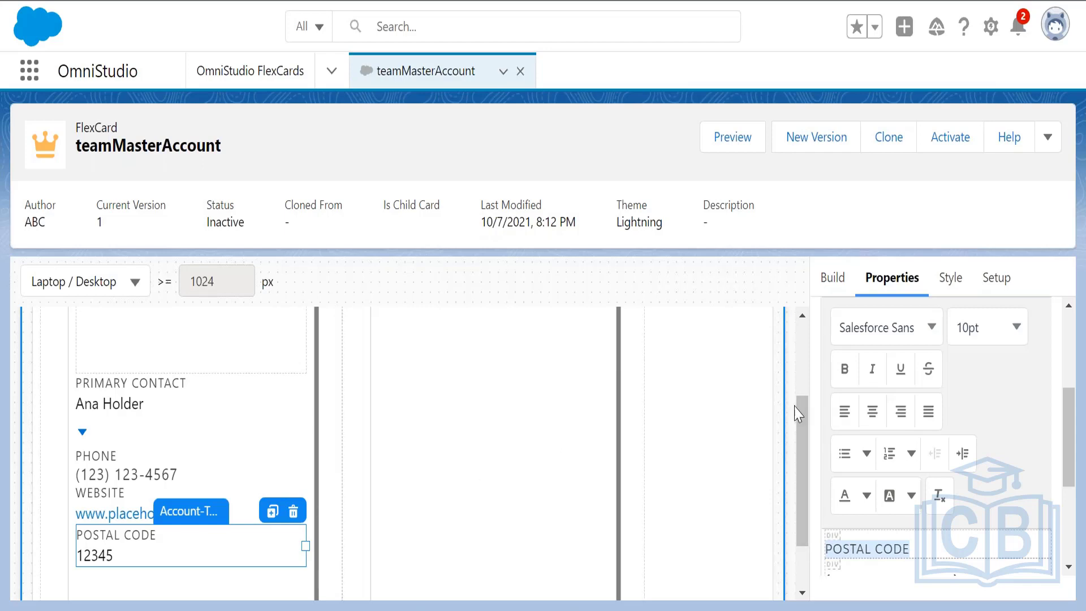
{"action": "mouse_move", "coordinate": [802, 439]}
{"action": "left_mouse_down"}
{"action": "mouse_move", "coordinate": [810, 508]}
{"action": "mouse_move", "coordinate": [805, 286]}
{"action": "mouse_move", "coordinate": [801, 433]}
{"action": "left_mouse_up"}
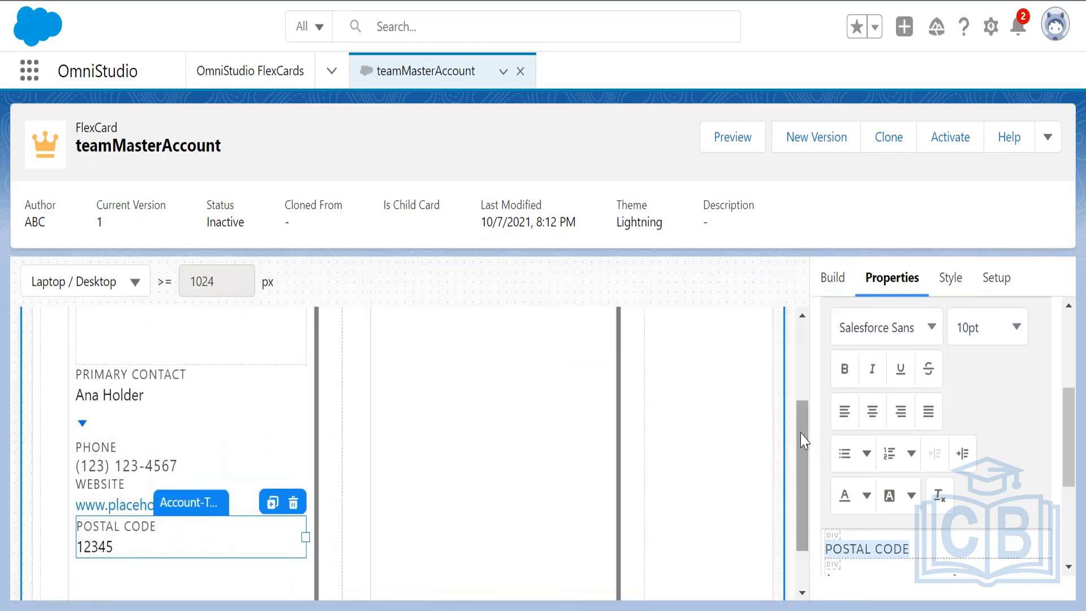
{"action": "left_click", "coordinate": [557, 442]}
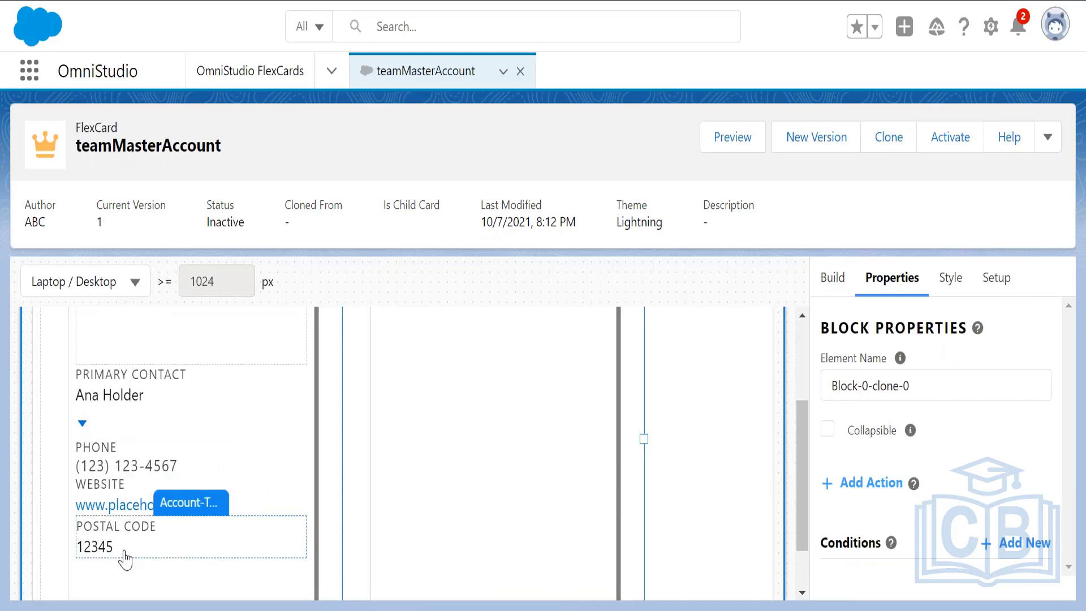
Step: Rename the dropdown menu element below the primary contact to Menu and set its label to Menu
{"action": "left_click", "coordinate": [86, 432]}
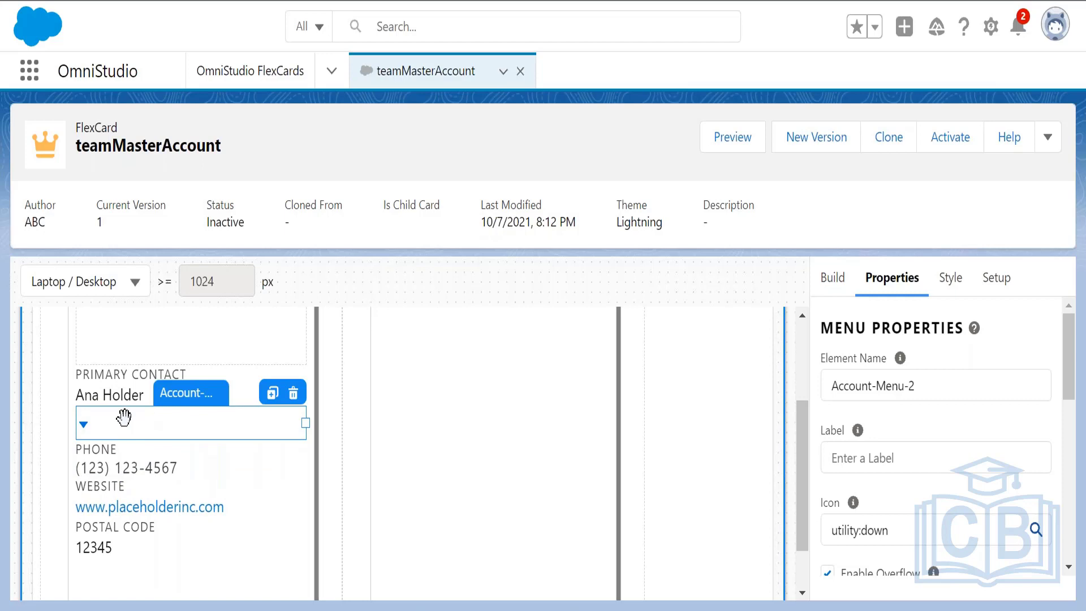
{"action": "left_click_drag", "start_coordinate": [931, 384], "coordinate": [841, 385]}
{"action": "left_click", "coordinate": [924, 382]}
{"action": "left_click_drag", "start_coordinate": [924, 382], "coordinate": [783, 396]}
{"action": "key", "text": "BackSpace"}
{"action": "key", "text": "BackSpace"}
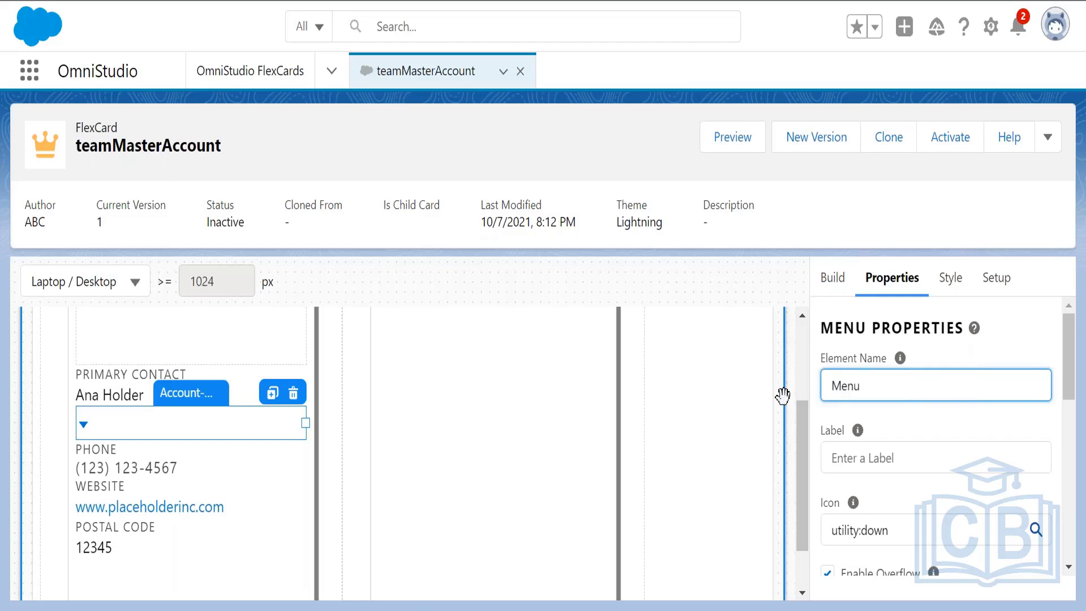
{"action": "left_click", "coordinate": [157, 418]}
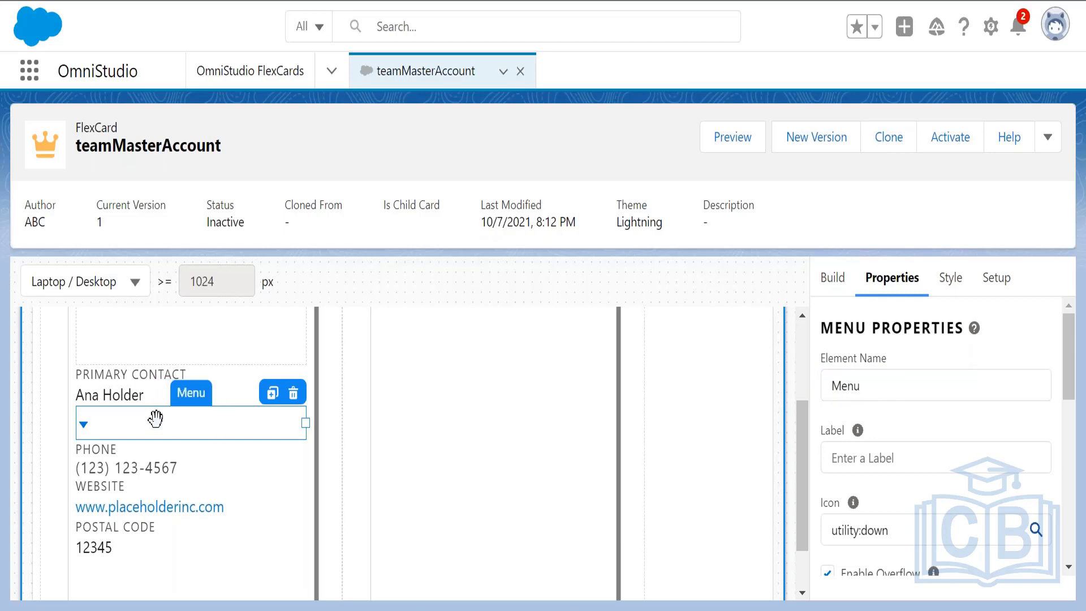
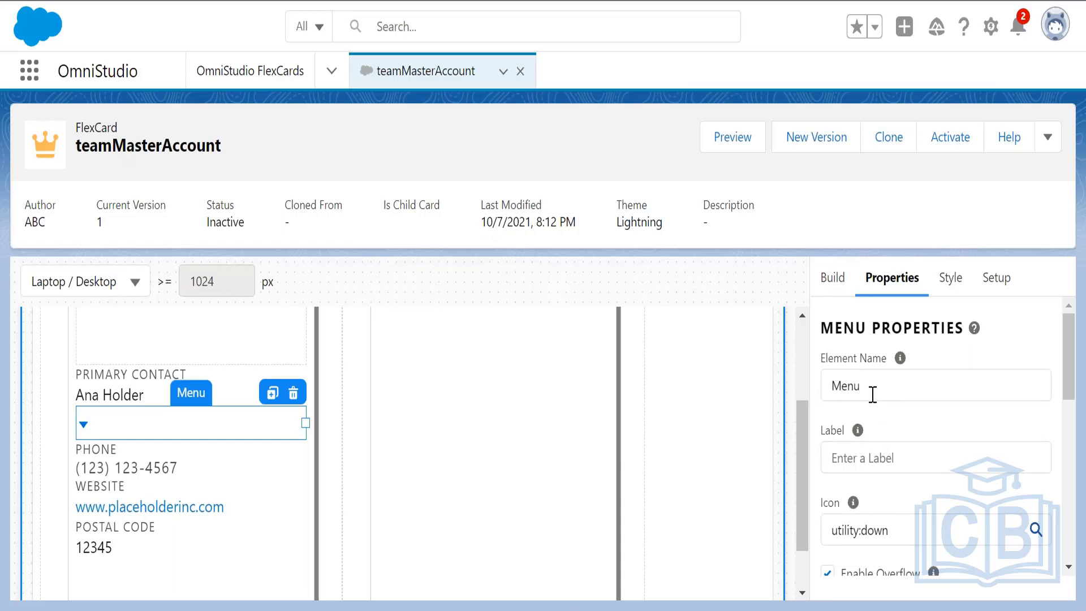
{"action": "left_click", "coordinate": [881, 456]}
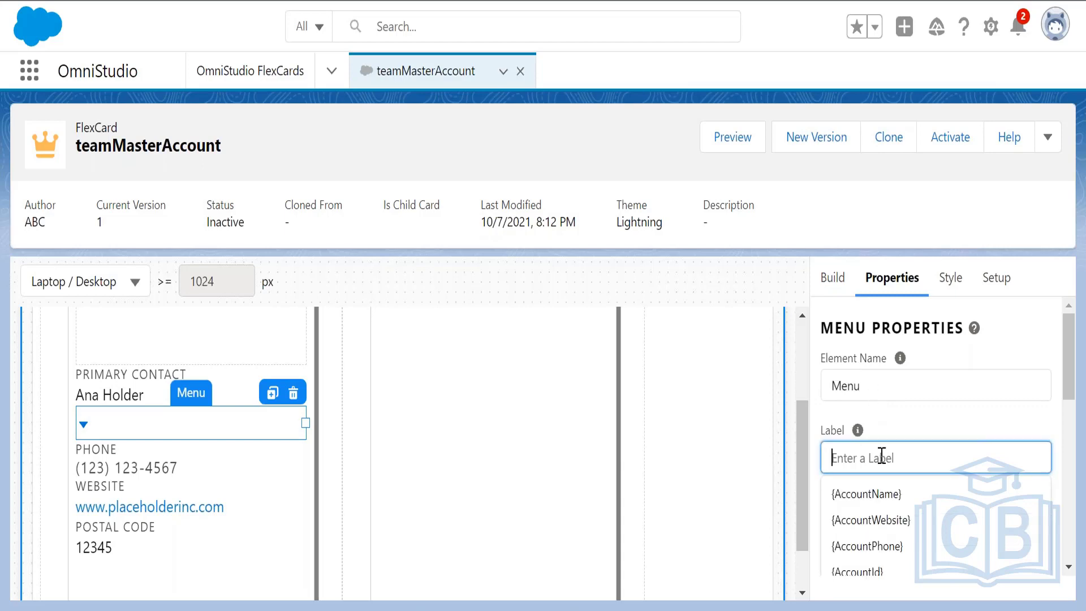
{"action": "type", "text": "Menu"}
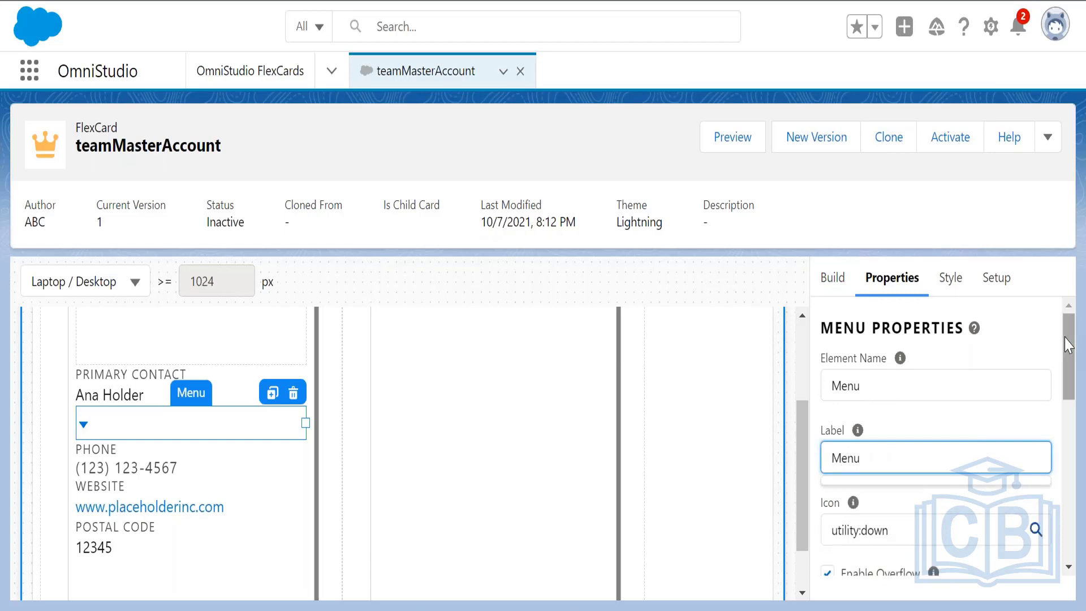
Step: Set the menu's dropdown position to Right and its dropdown size to xx-Small
{"action": "left_click_drag", "start_coordinate": [1070, 346], "coordinate": [1073, 392]}
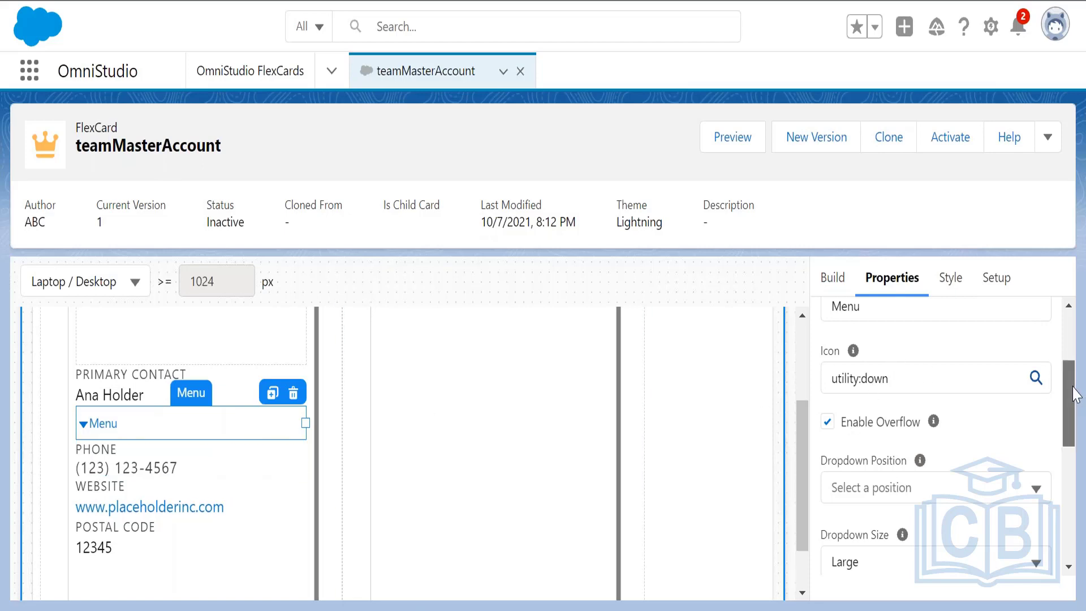
{"action": "left_click_drag", "start_coordinate": [1069, 380], "coordinate": [1079, 414]}
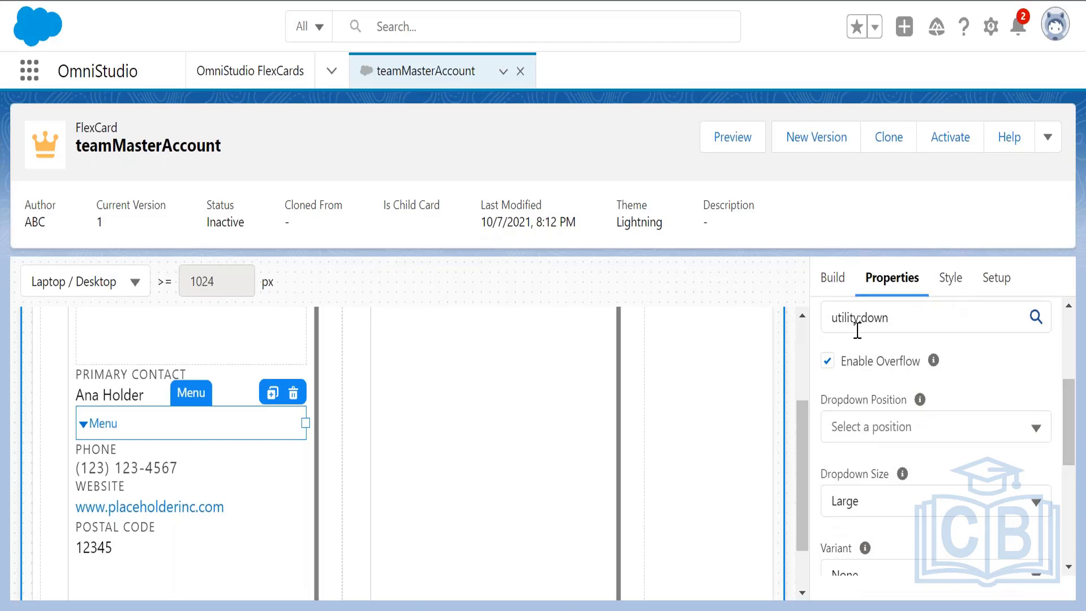
{"action": "left_click", "coordinate": [895, 436]}
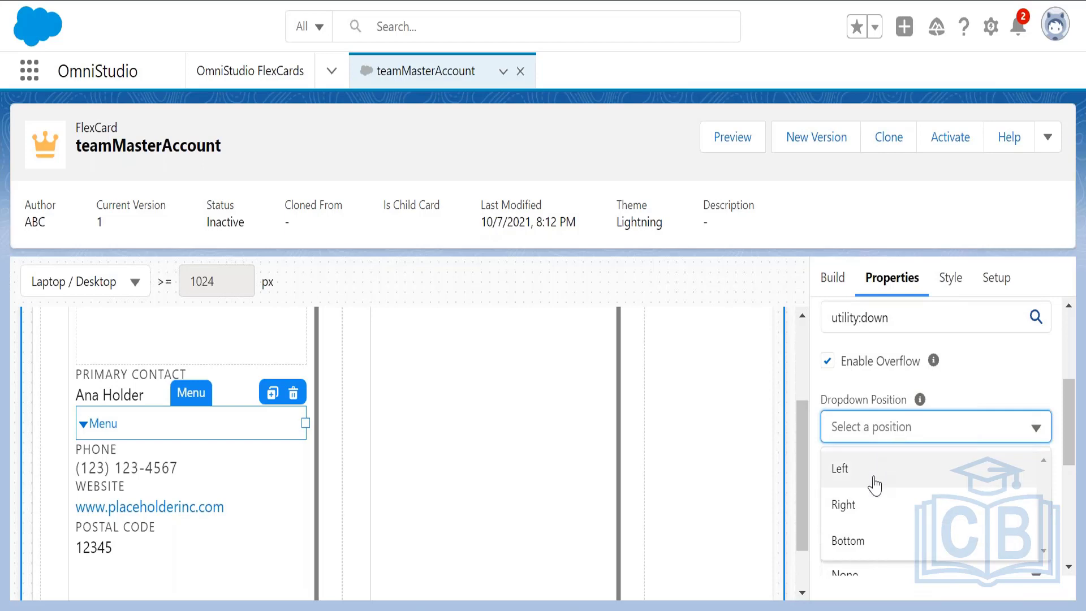
{"action": "left_click", "coordinate": [843, 505]}
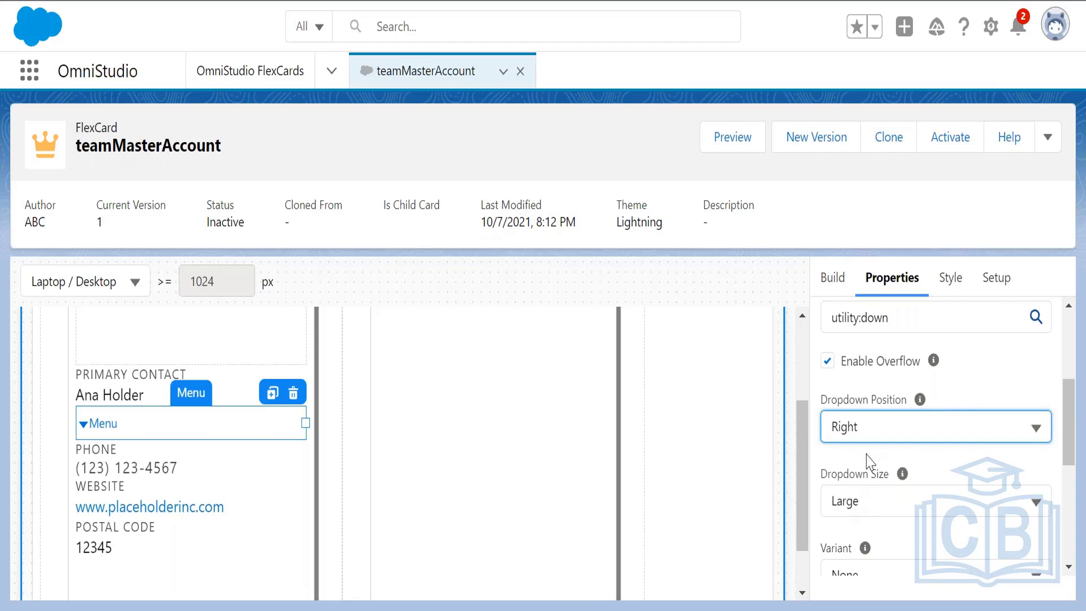
{"action": "left_click_drag", "start_coordinate": [1073, 416], "coordinate": [1073, 458]}
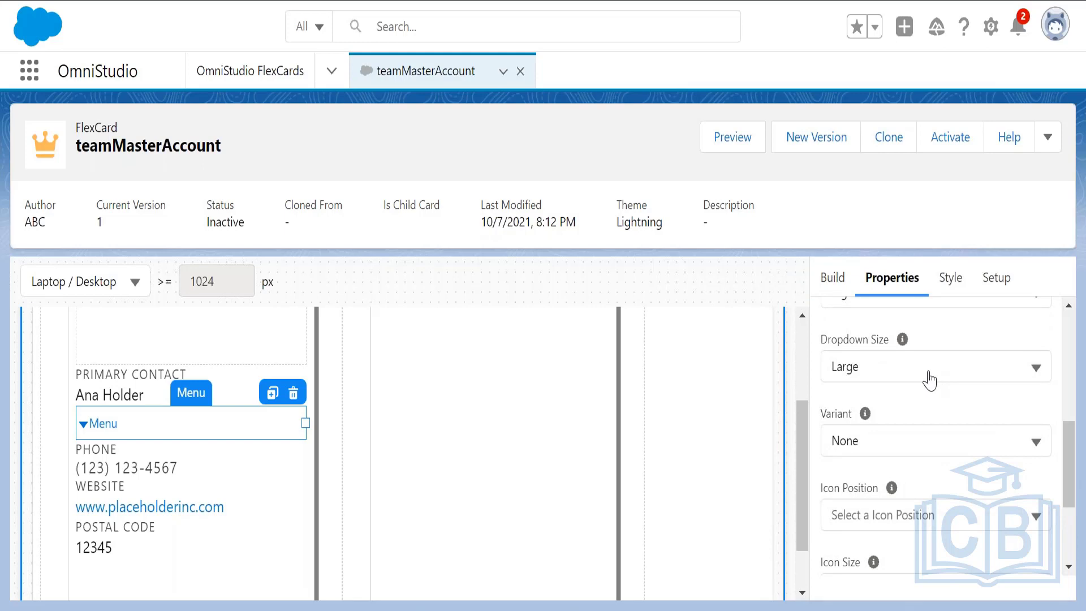
{"action": "left_click", "coordinate": [930, 380]}
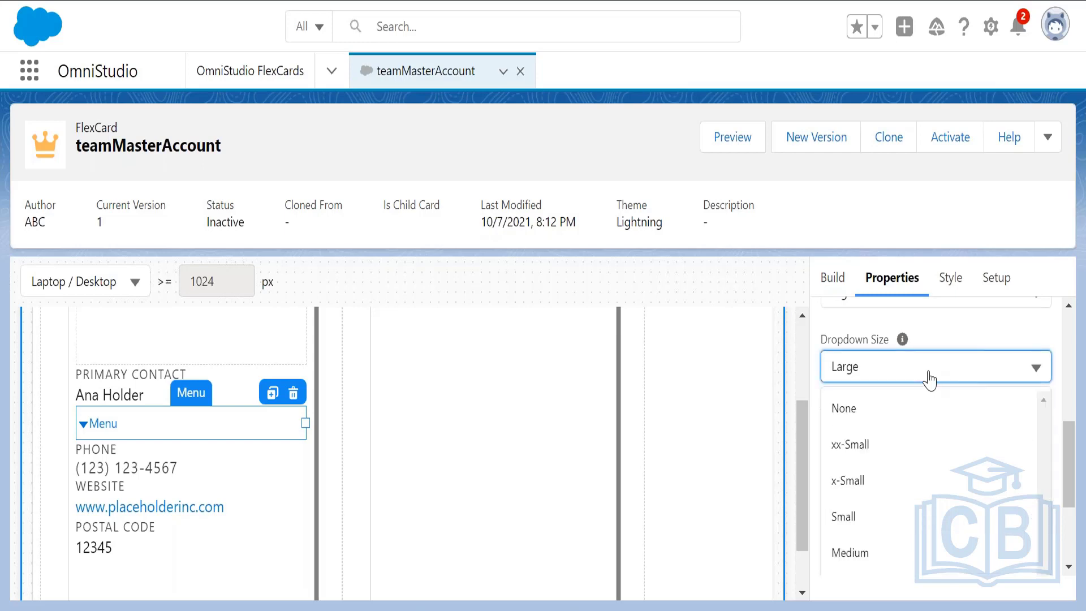
{"action": "left_click", "coordinate": [914, 451]}
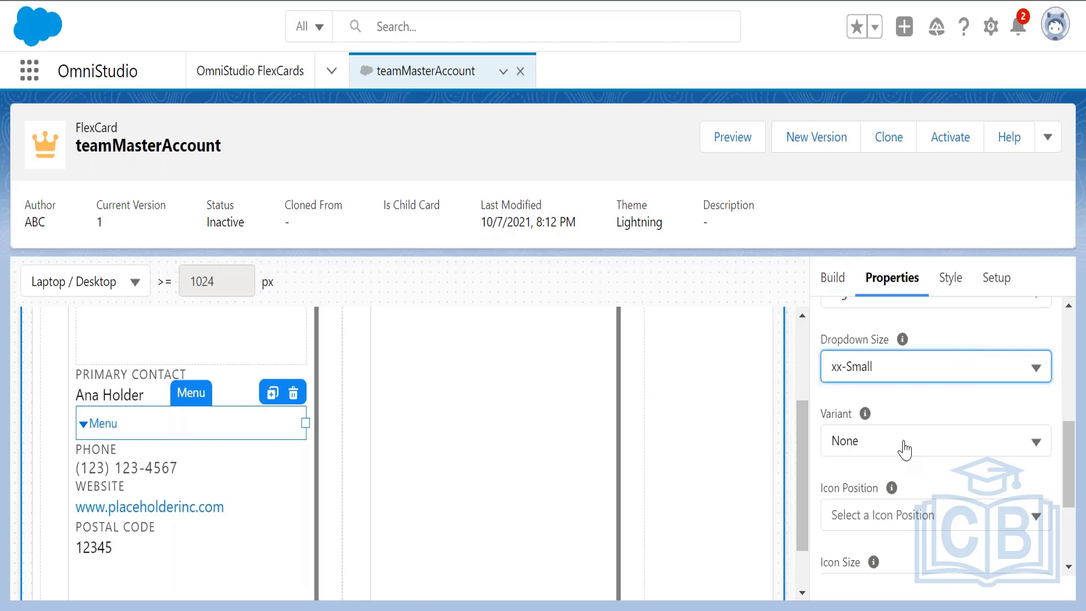
Step: Check the menu's variant options, switch to the Lightning Design System site and look up its Buttons component blueprint
{"action": "left_click", "coordinate": [904, 450]}
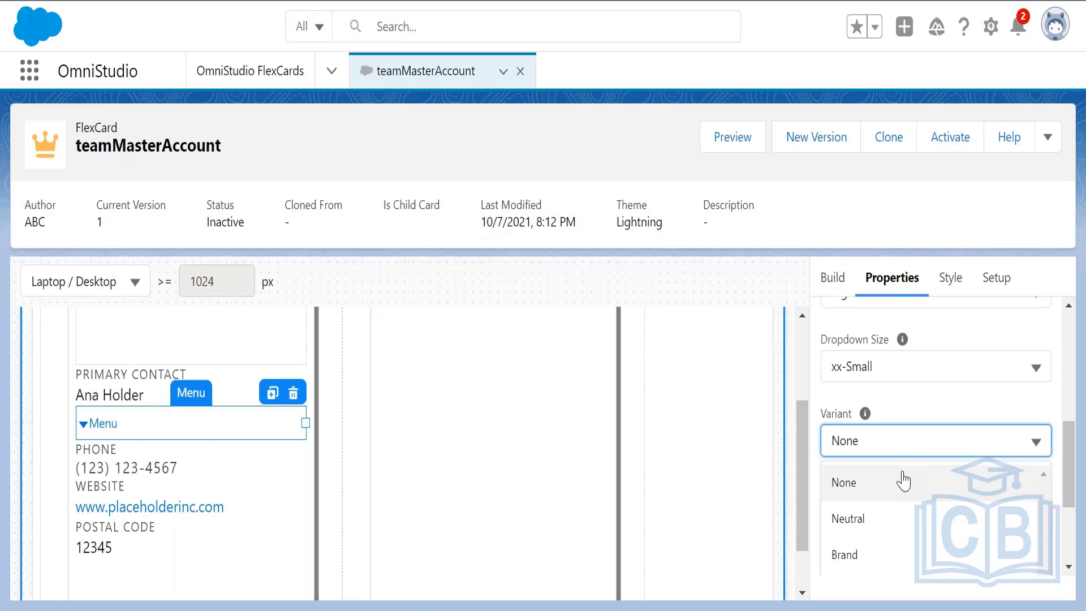
{"action": "scroll", "coordinate": [904, 481], "scroll_direction": "down", "scroll_amount": 2}
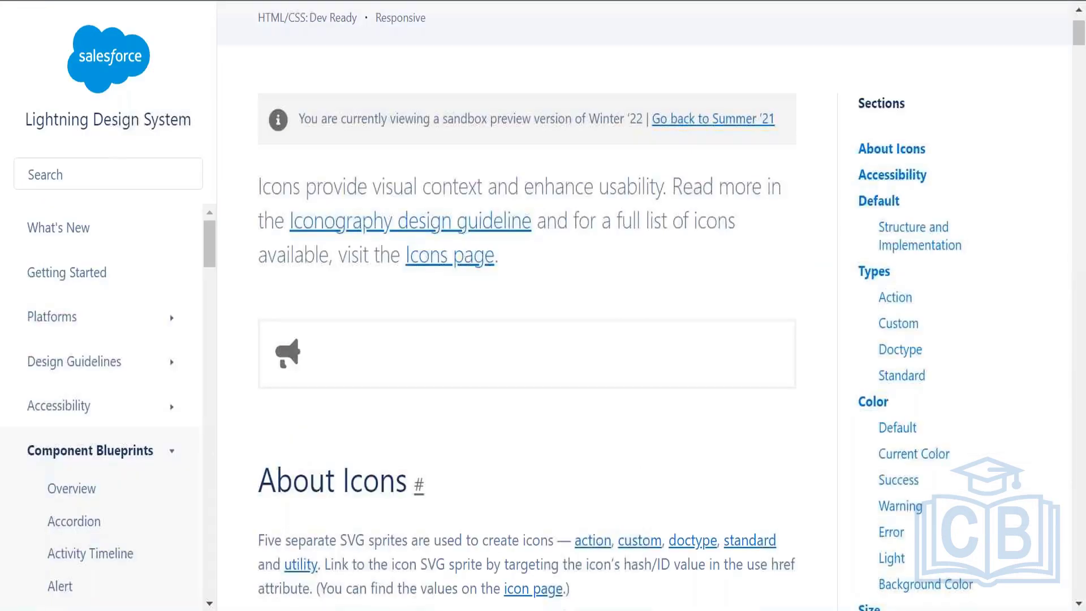
{"action": "left_click", "coordinate": [109, 170]}
{"action": "type", "text": "butt"}
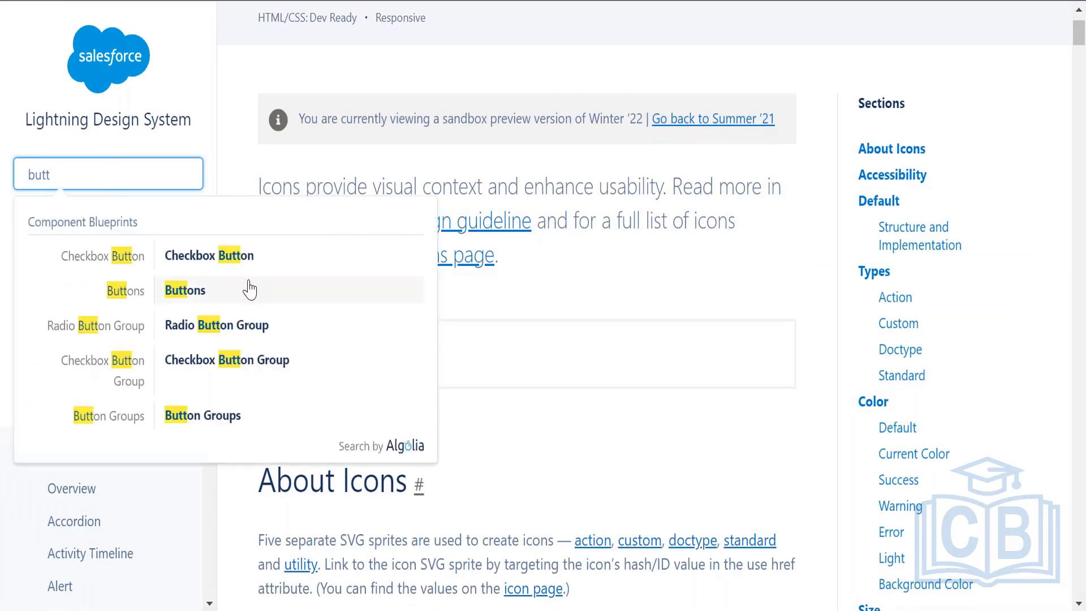
{"action": "left_click", "coordinate": [249, 289]}
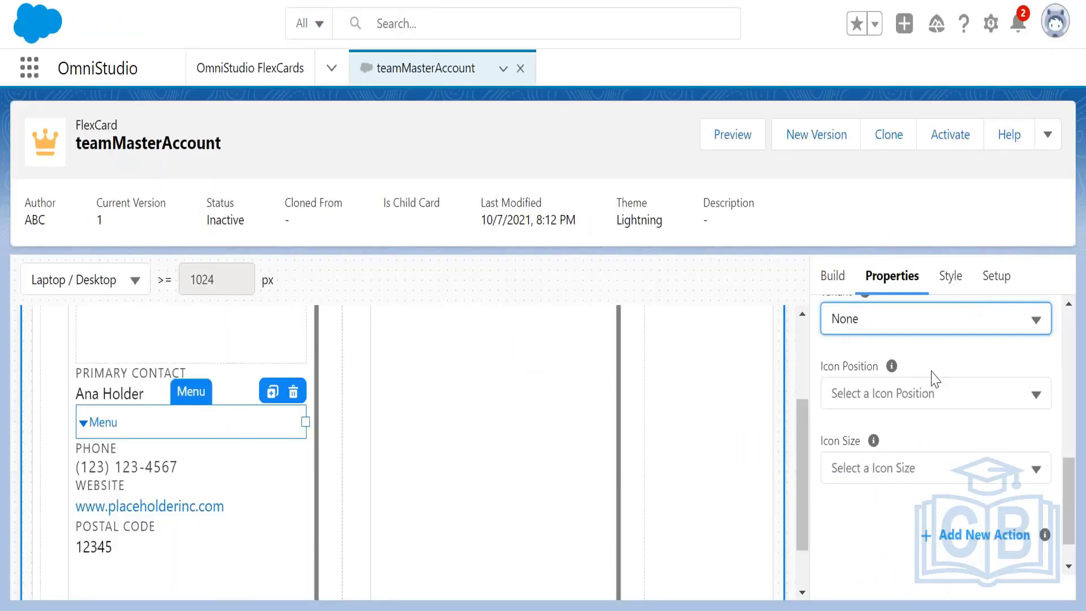
Step: Back in the FlexCard designer, try the Neutral, Brand, Destructive and Success variants on the menu
{"action": "left_click", "coordinate": [919, 332]}
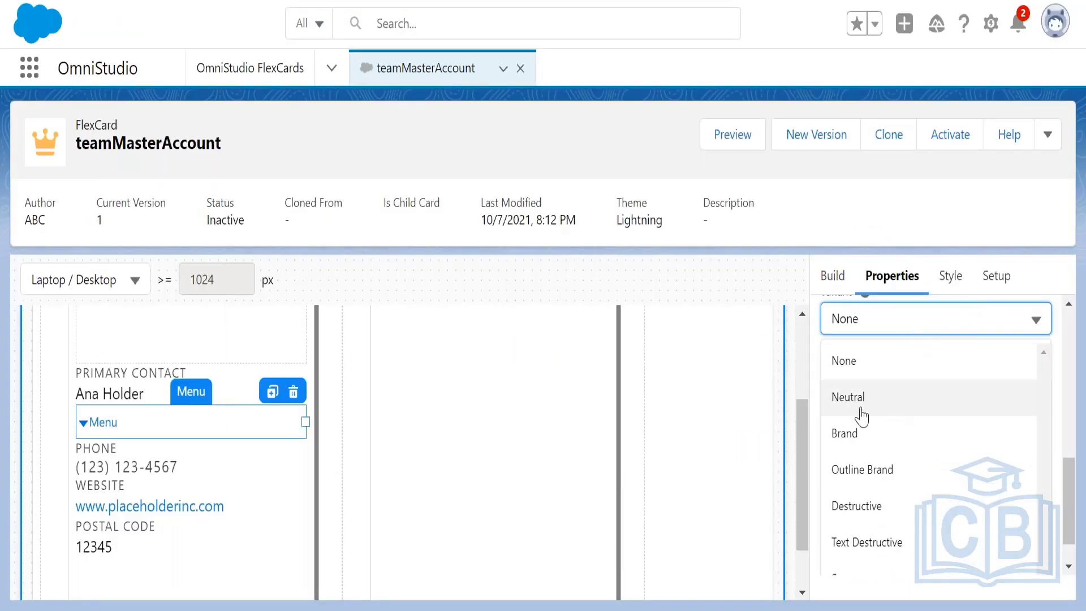
{"action": "left_click", "coordinate": [887, 408]}
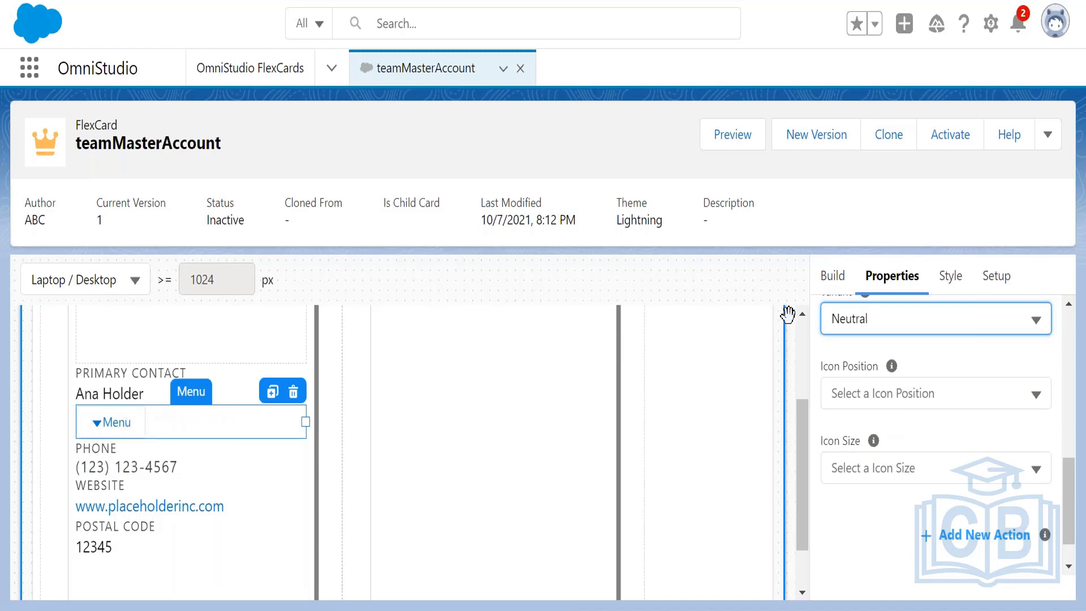
{"action": "left_click", "coordinate": [877, 329]}
{"action": "left_click", "coordinate": [873, 433]}
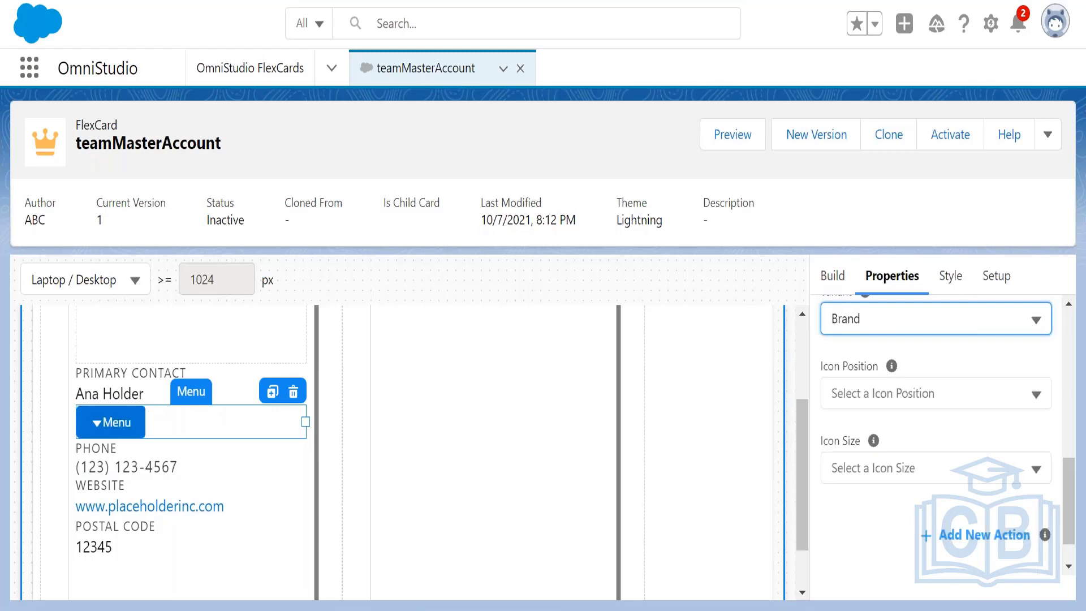
{"action": "left_click", "coordinate": [870, 323]}
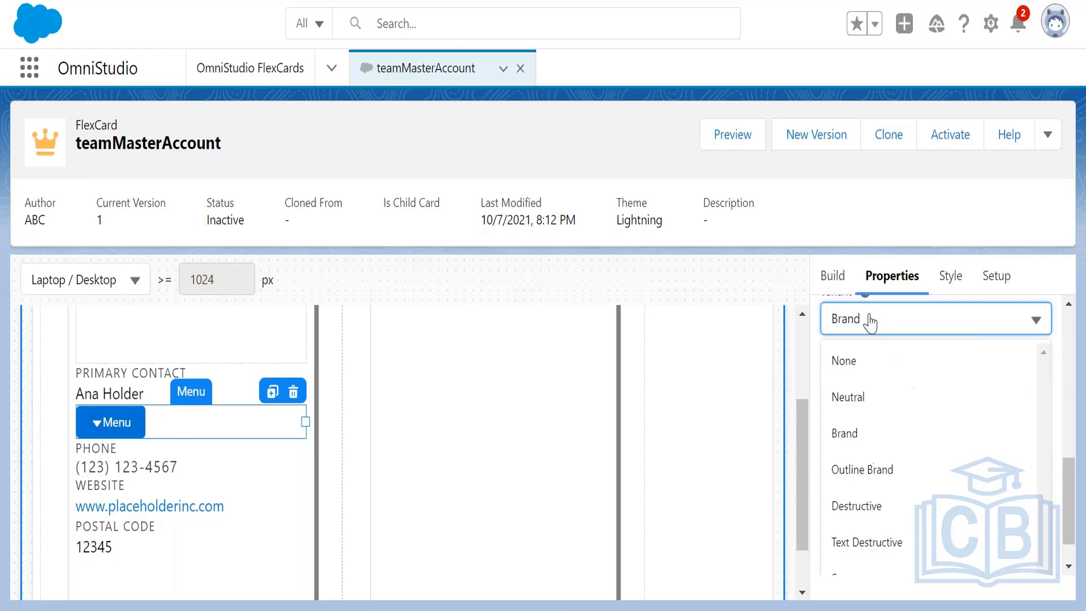
{"action": "left_click", "coordinate": [874, 508]}
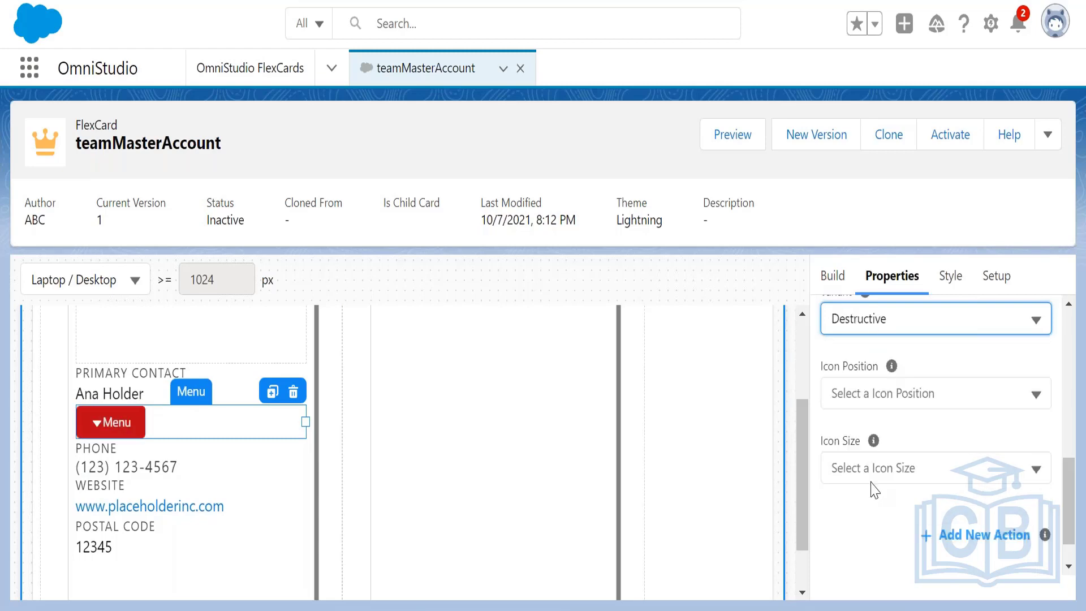
{"action": "left_click", "coordinate": [863, 328]}
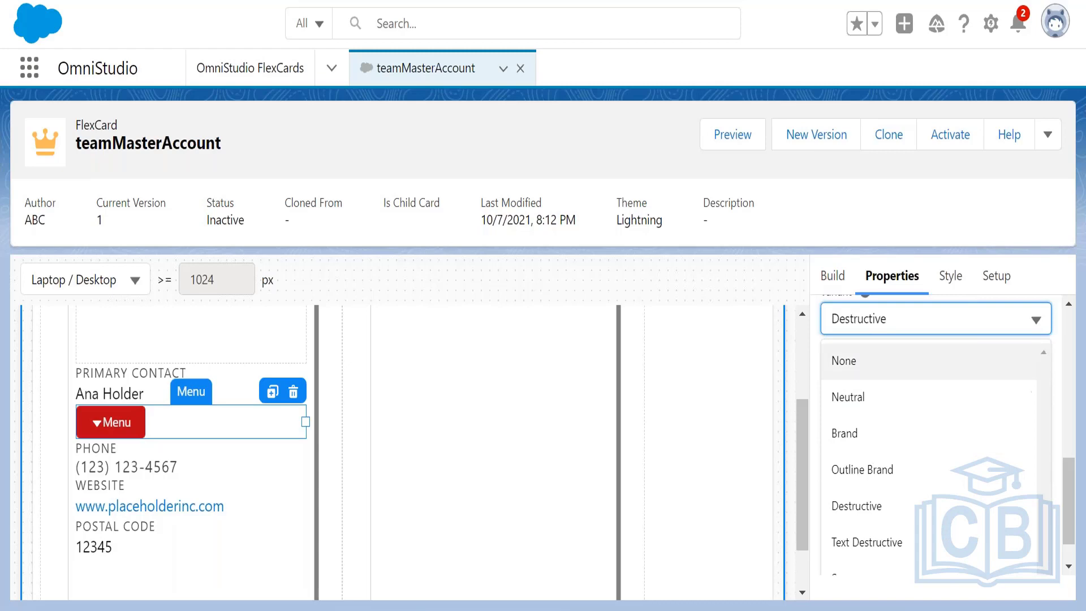
{"action": "scroll", "coordinate": [926, 535], "scroll_direction": "down", "scroll_amount": 1}
{"action": "left_click", "coordinate": [922, 532]}
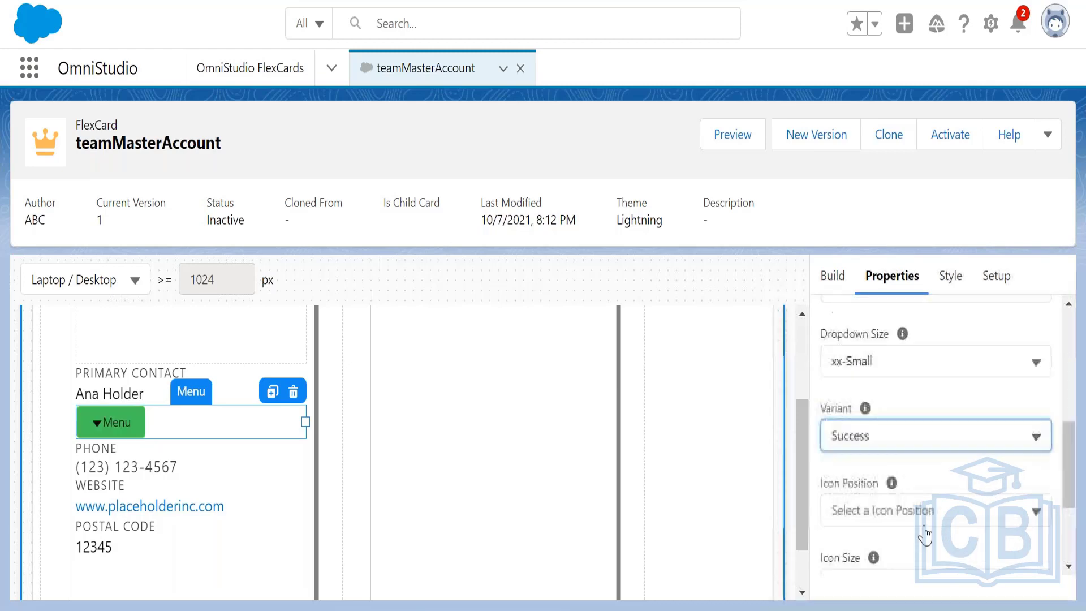
Step: Set the menu's variant to Neutral and its icon position to Left
{"action": "left_click", "coordinate": [907, 439]}
{"action": "left_click", "coordinate": [886, 512]}
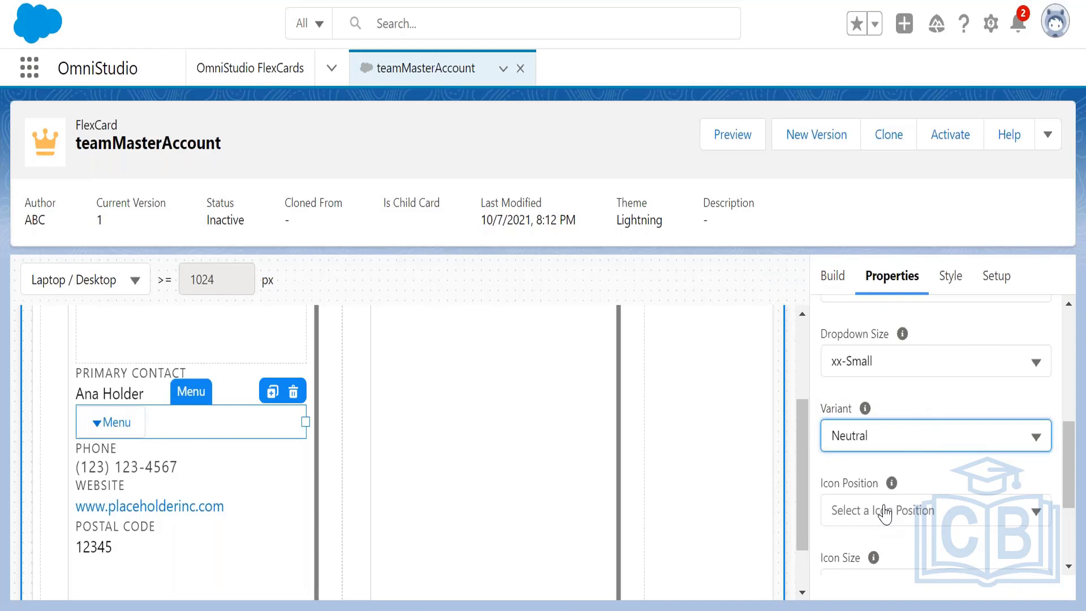
{"action": "left_click", "coordinate": [940, 515]}
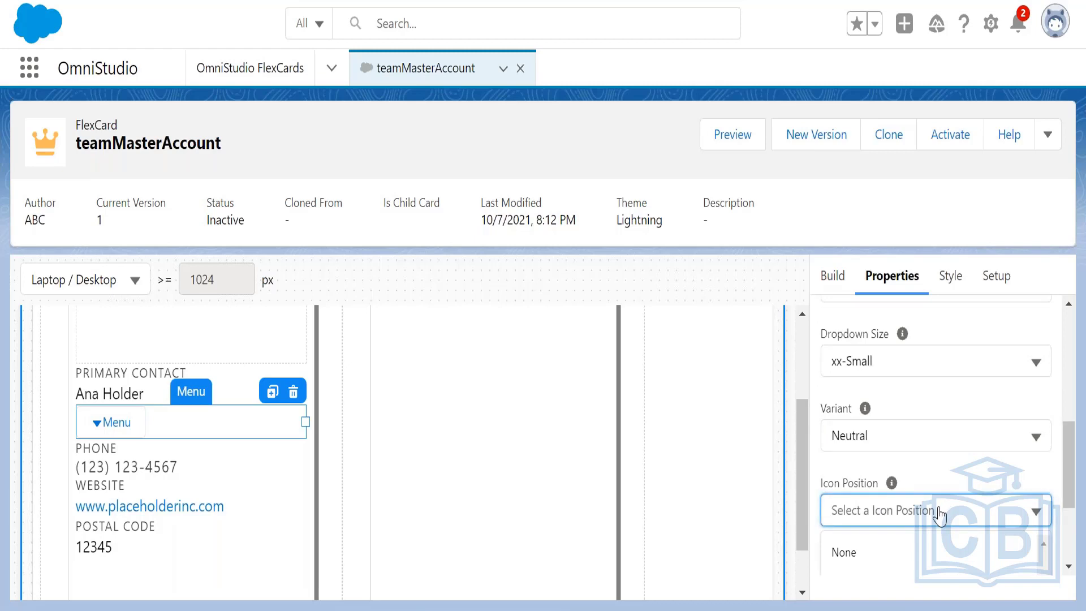
{"action": "scroll", "coordinate": [940, 515], "scroll_direction": "down", "scroll_amount": 3}
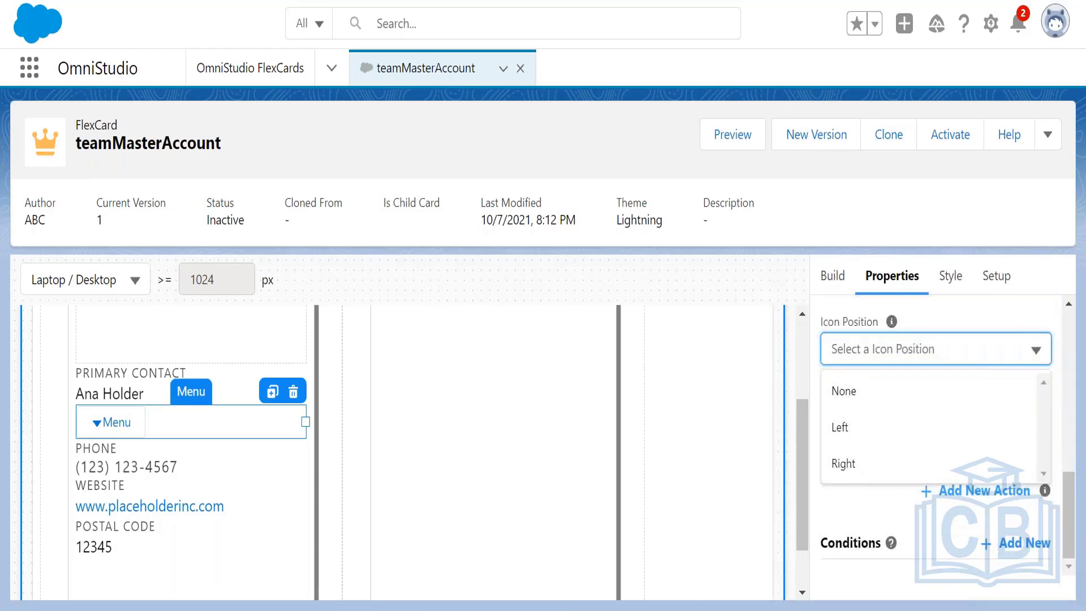
{"action": "left_click", "coordinate": [917, 439]}
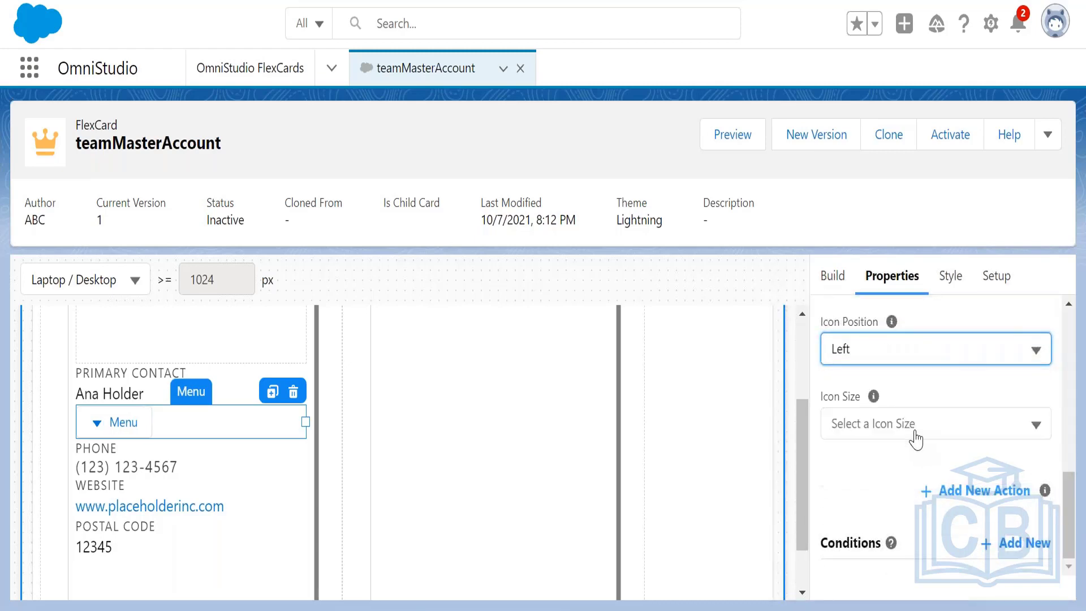
{"action": "left_click", "coordinate": [94, 424]}
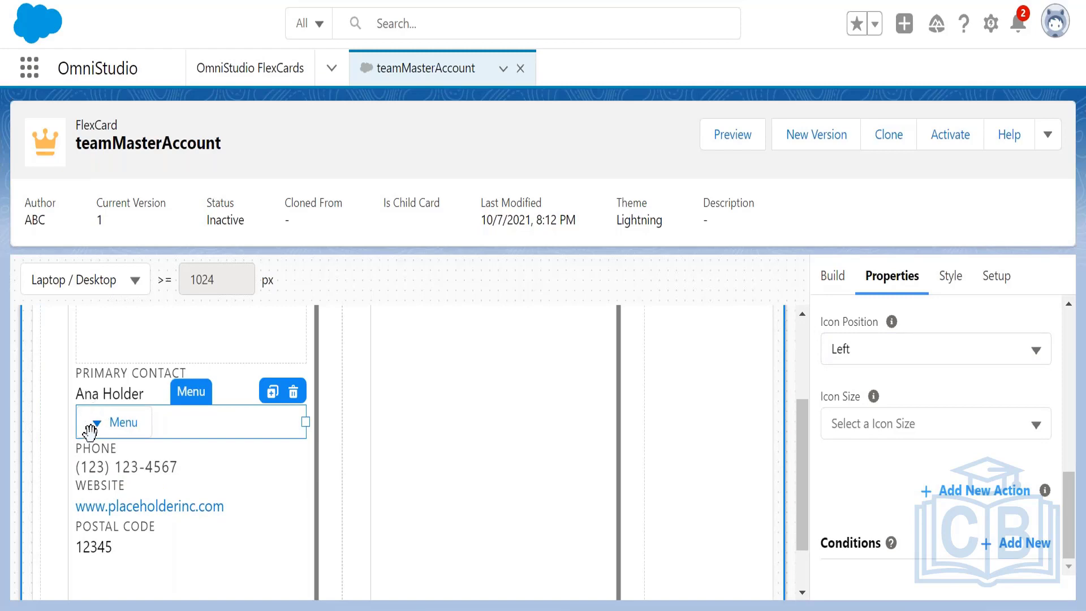
Step: Set the menu's icon size to Small
{"action": "left_click", "coordinate": [913, 428]}
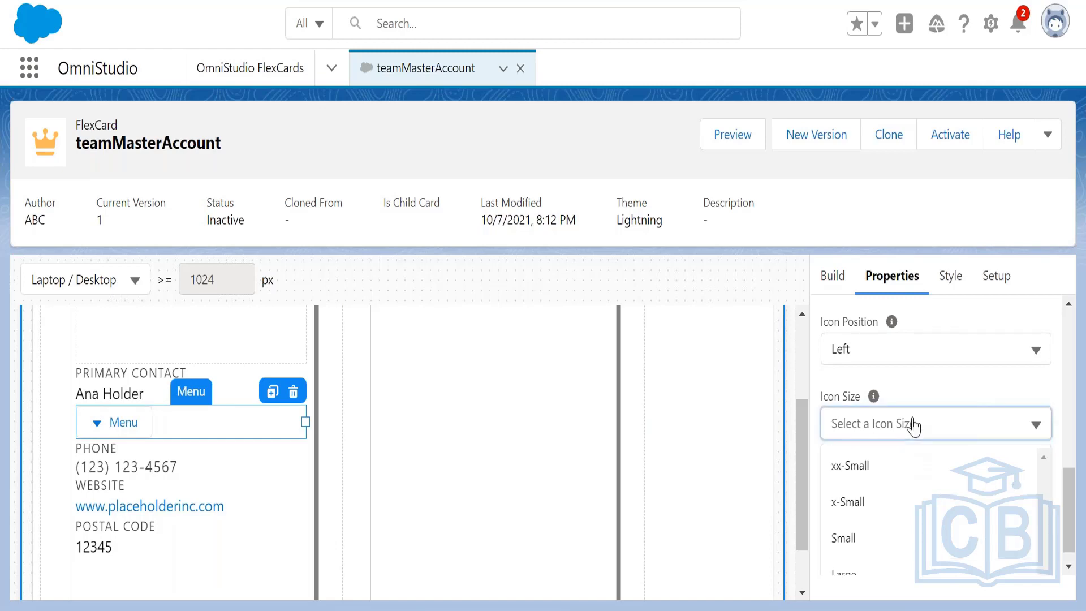
{"action": "left_click", "coordinate": [895, 535]}
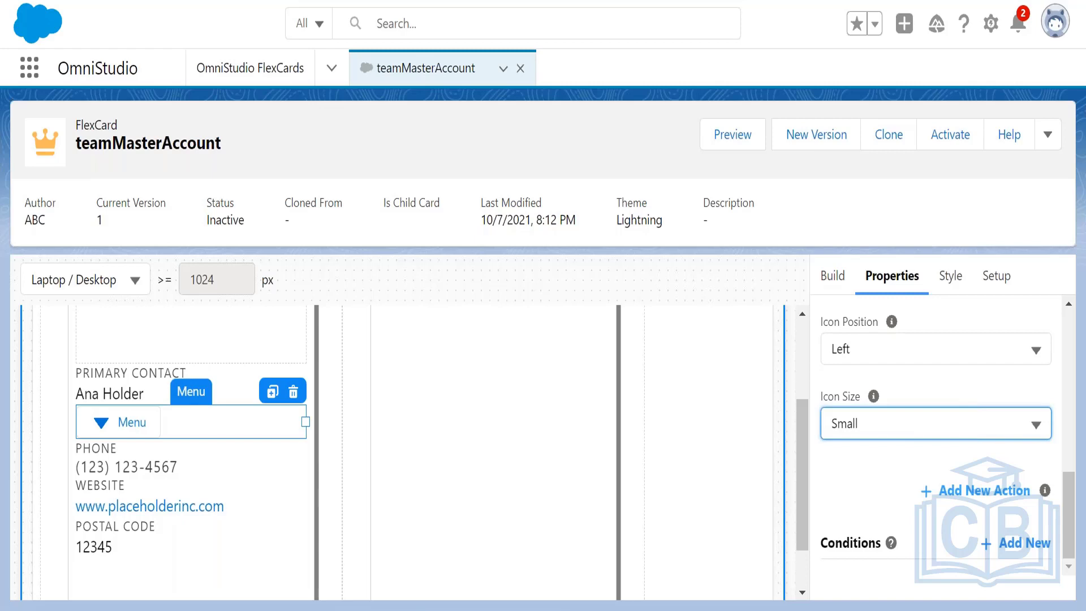
{"action": "left_click", "coordinate": [888, 427]}
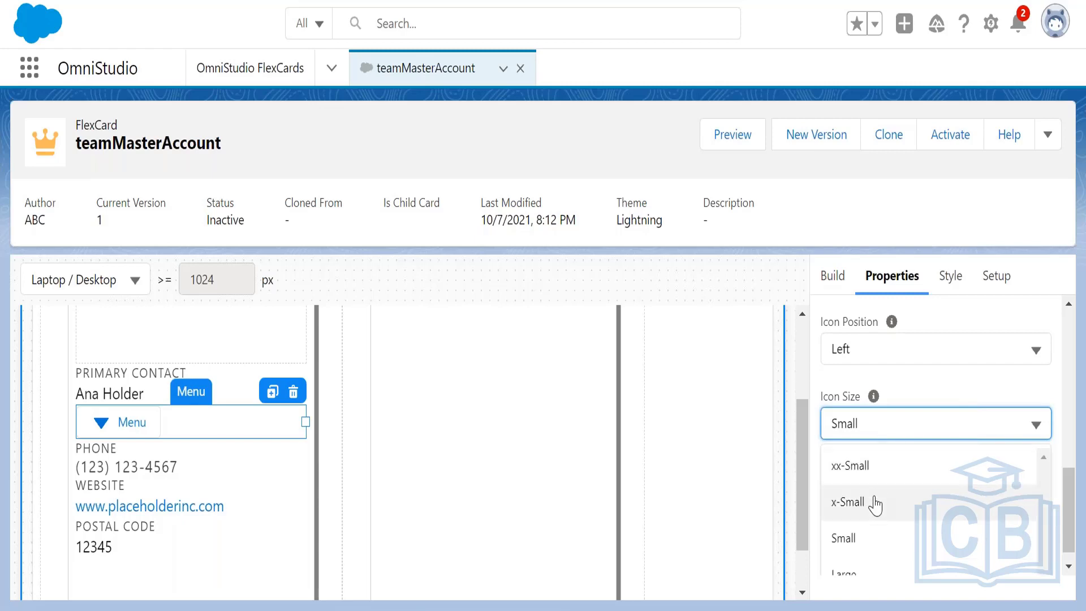
{"action": "left_click", "coordinate": [866, 541]}
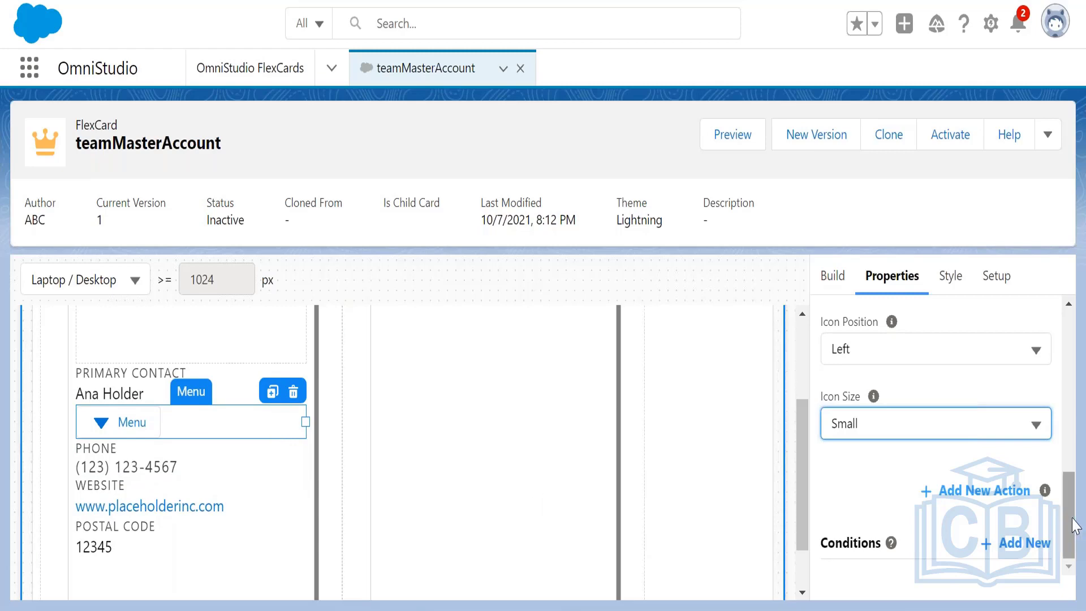
{"action": "left_click_drag", "start_coordinate": [1078, 526], "coordinate": [1078, 317]}
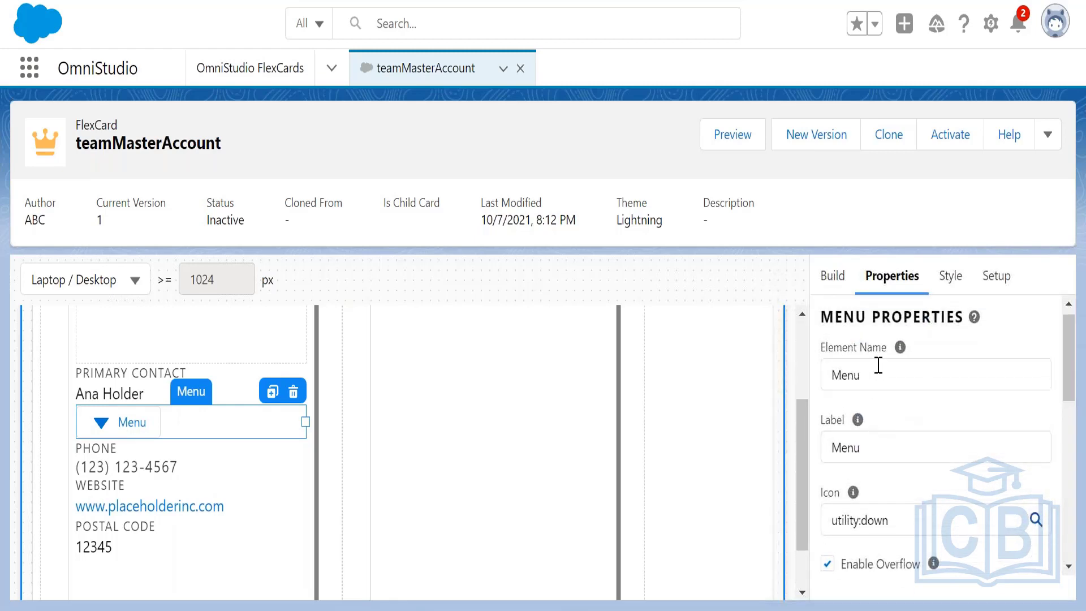
{"action": "left_click_drag", "start_coordinate": [1071, 354], "coordinate": [1069, 432]}
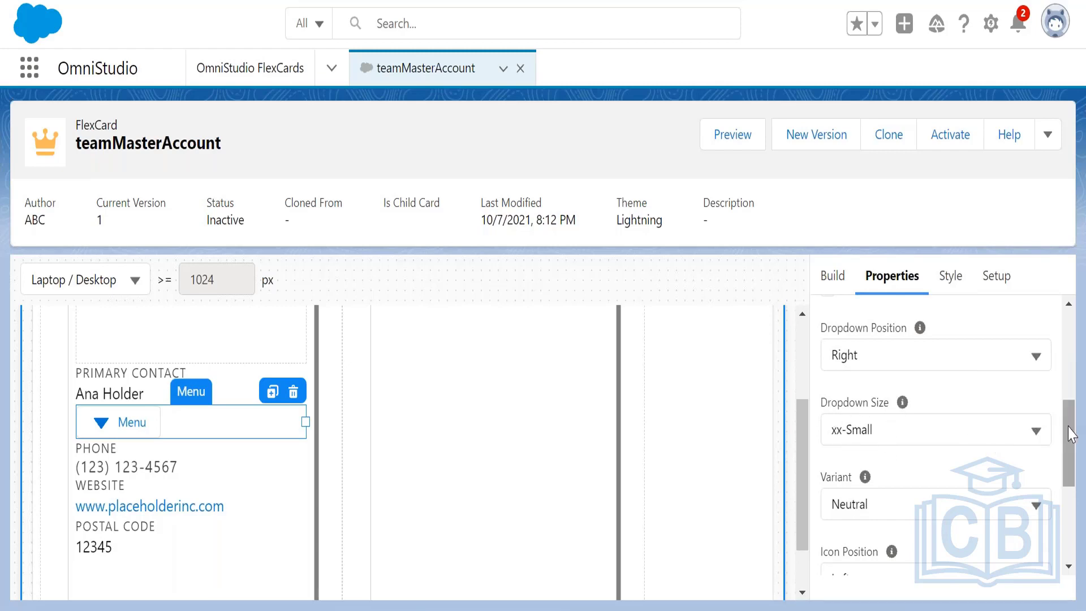
Step: Try the Right icon position on the menu and set it back to Left
{"action": "left_click_drag", "start_coordinate": [1072, 435], "coordinate": [1073, 474]}
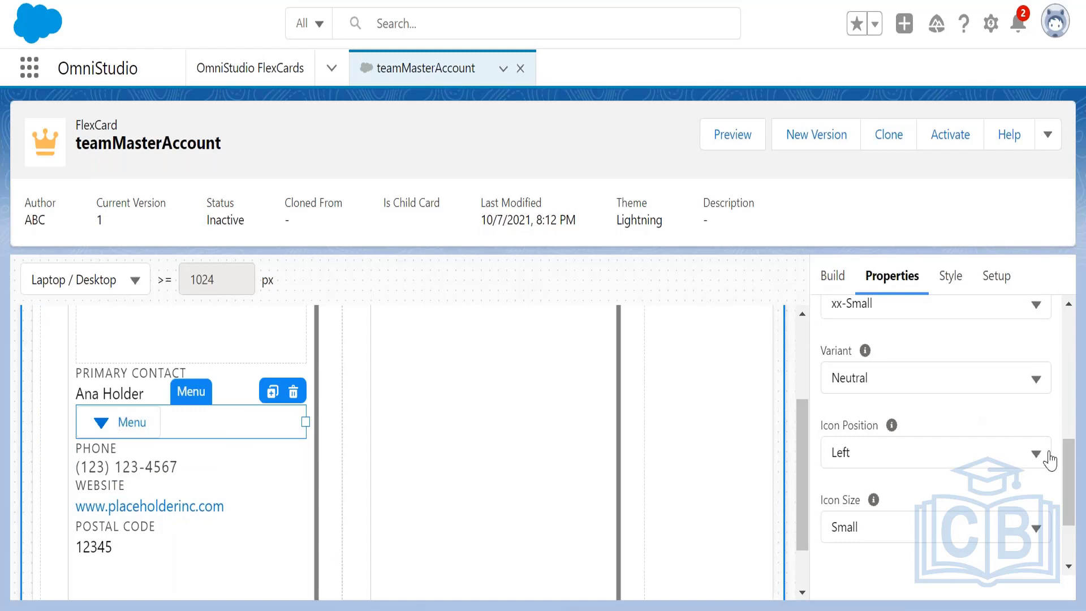
{"action": "scroll", "coordinate": [1068, 449], "scroll_direction": "up", "scroll_amount": 1}
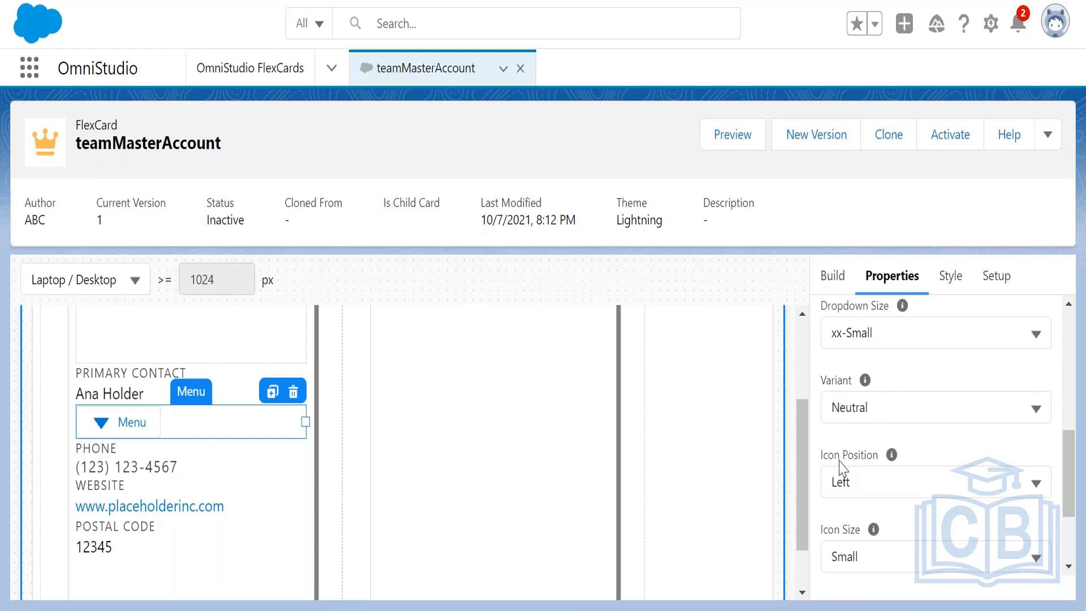
{"action": "left_click", "coordinate": [870, 491]}
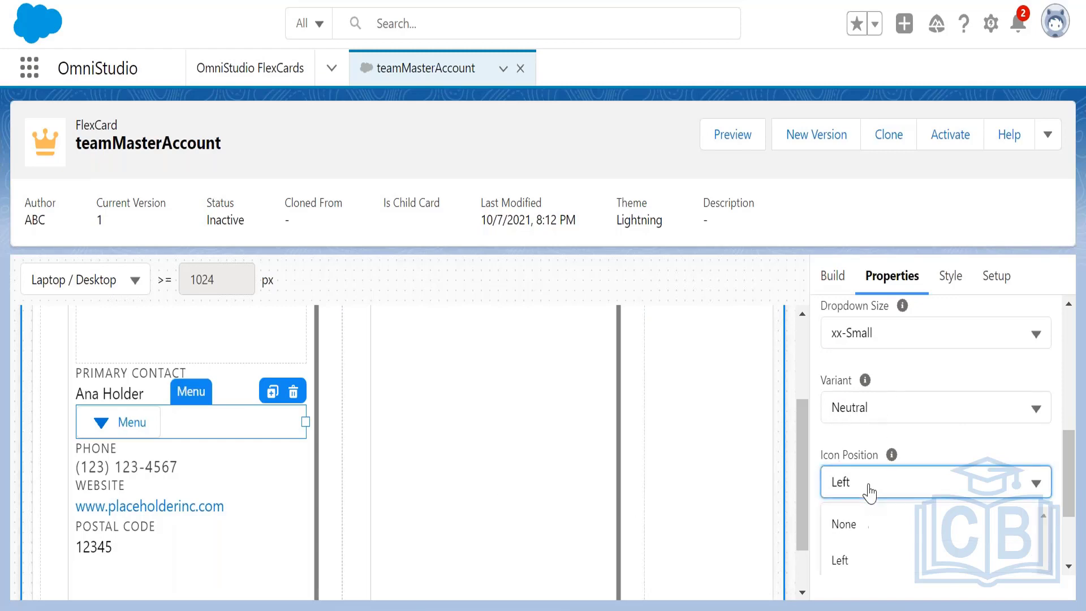
{"action": "scroll", "coordinate": [871, 583], "scroll_direction": "down", "scroll_amount": 1}
{"action": "left_click", "coordinate": [871, 572]}
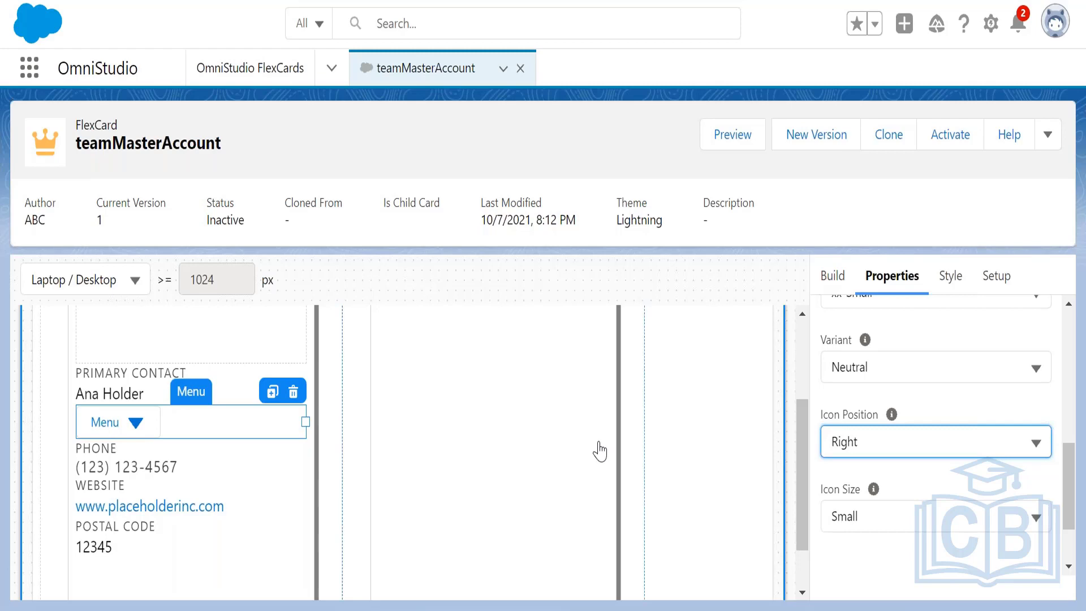
{"action": "left_click", "coordinate": [912, 444]}
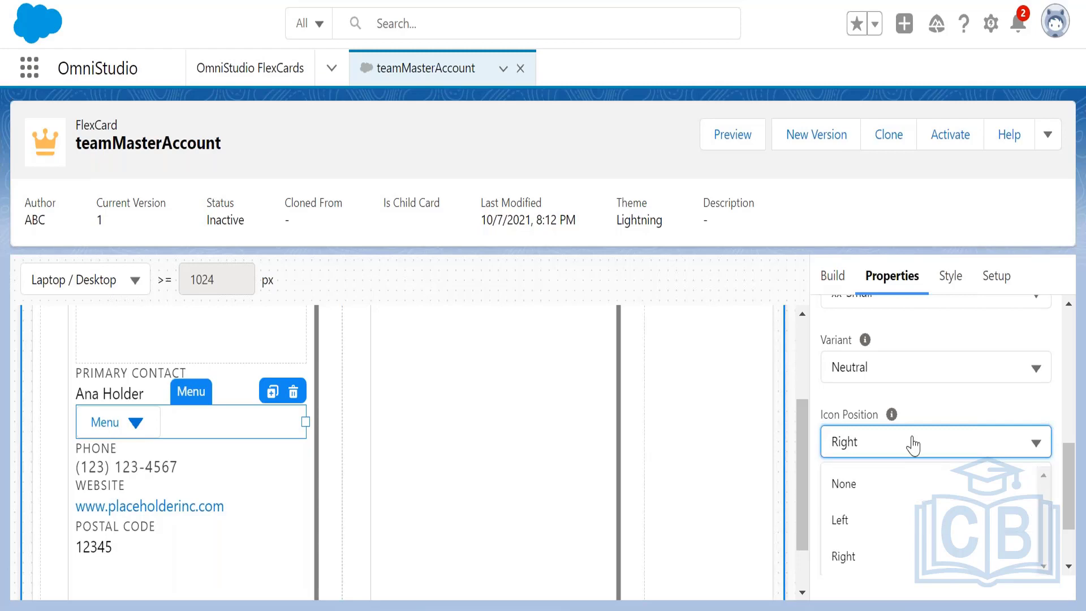
{"action": "left_click", "coordinate": [879, 521]}
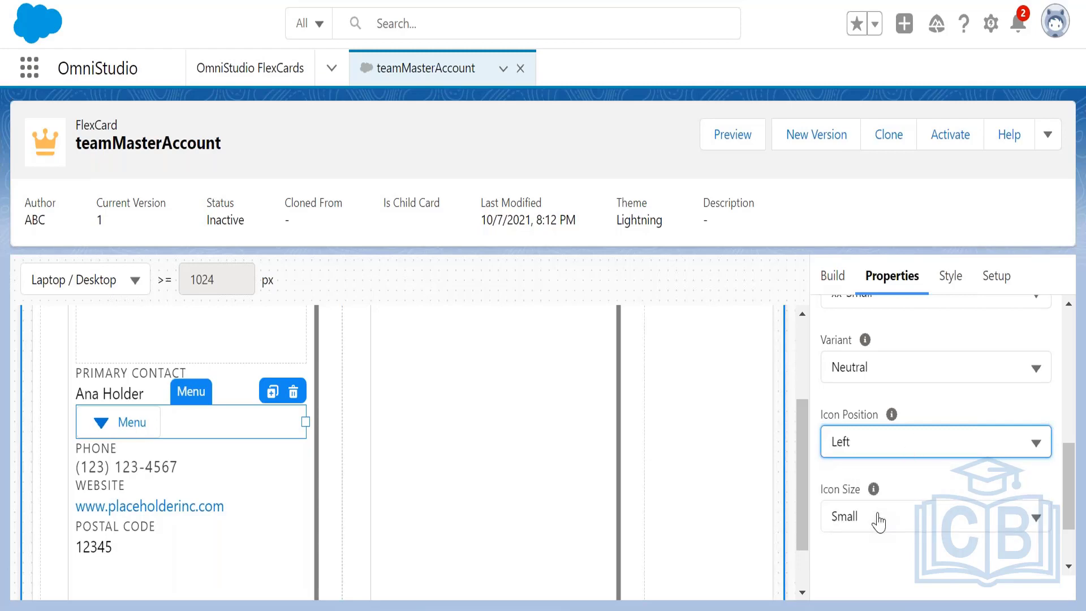
Step: Try the xx-Small icon size on the menu and set it back to Small
{"action": "left_click", "coordinate": [878, 521]}
{"action": "left_click", "coordinate": [875, 560]}
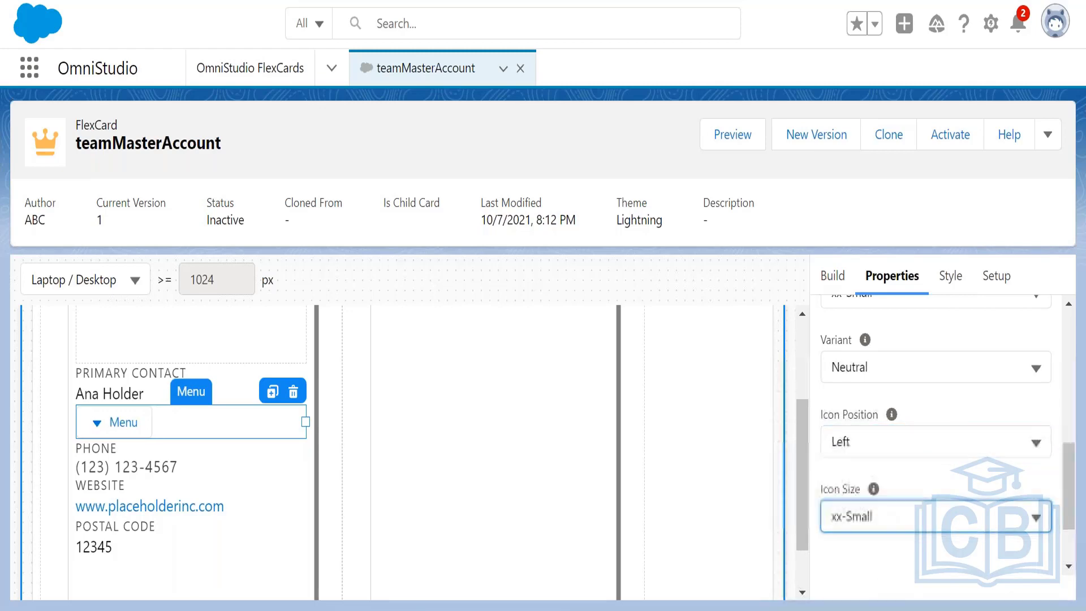
{"action": "scroll", "coordinate": [1066, 481], "scroll_direction": "down", "scroll_amount": 2}
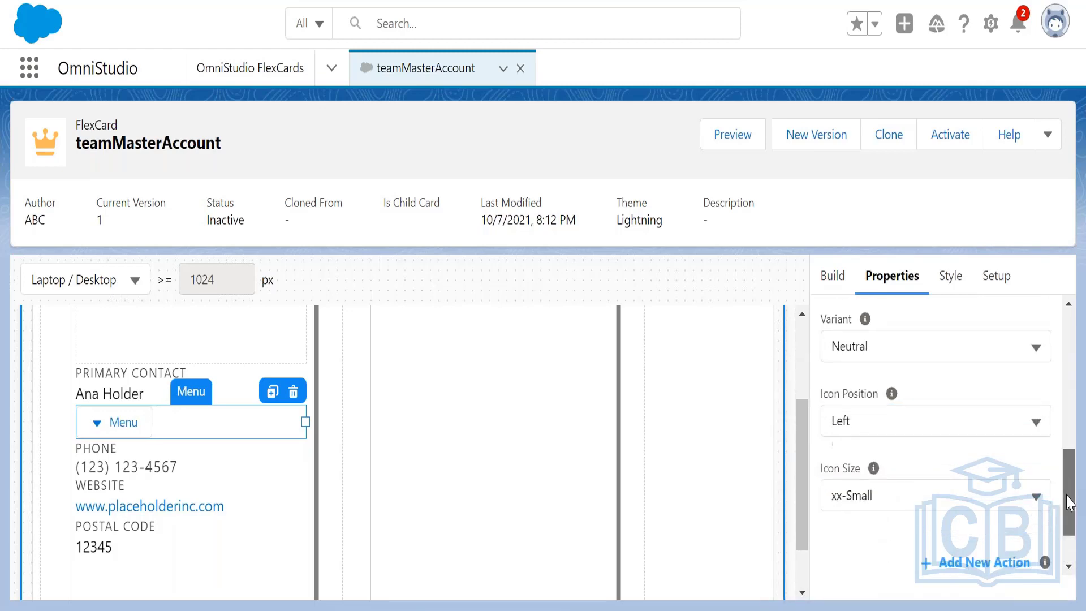
{"action": "left_click", "coordinate": [962, 435]}
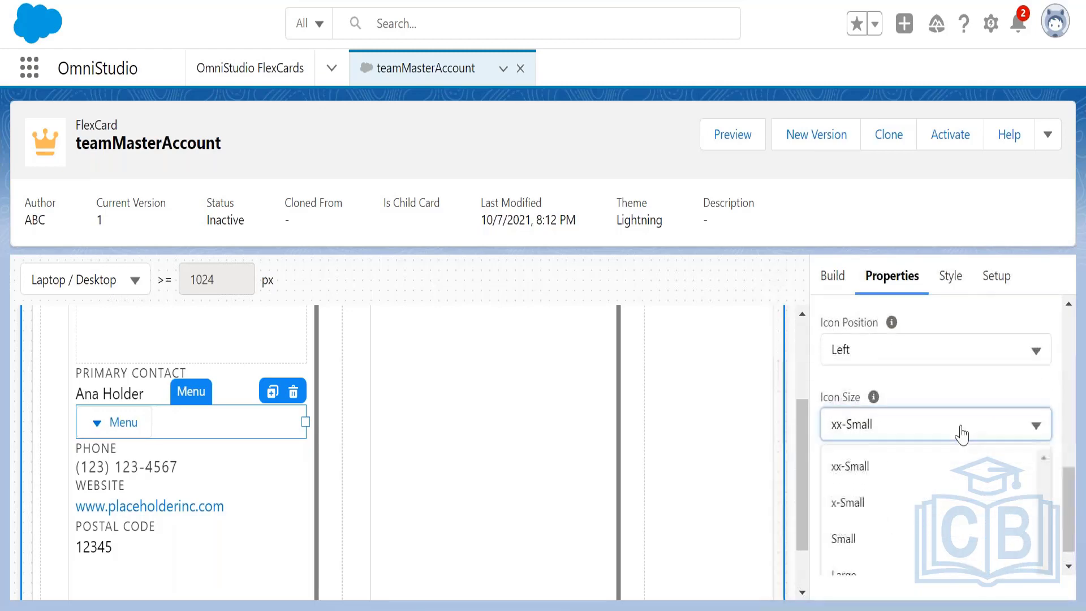
{"action": "left_click", "coordinate": [916, 541]}
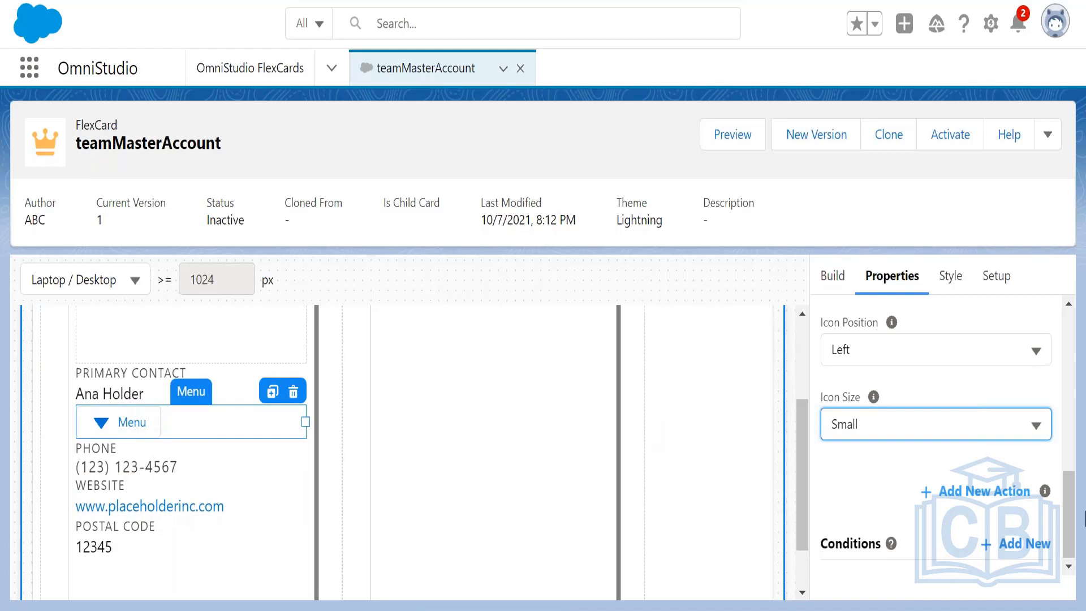
{"action": "left_click", "coordinate": [1069, 525]}
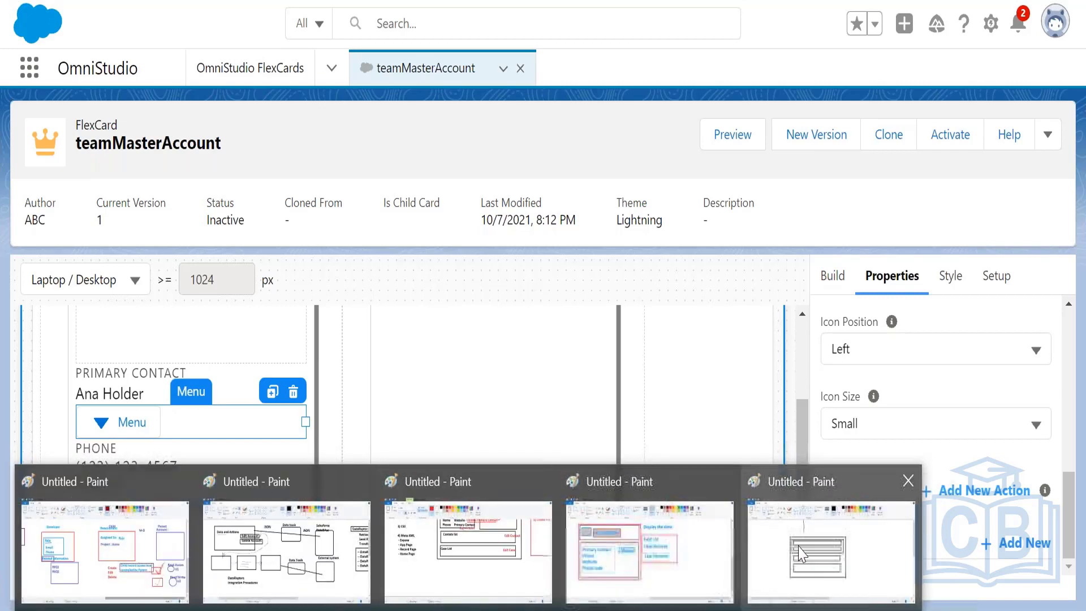
Step: Switch to the Paint drawing with the nested rectangles and delete the whole rectangle sketch
{"action": "left_click", "coordinate": [830, 546]}
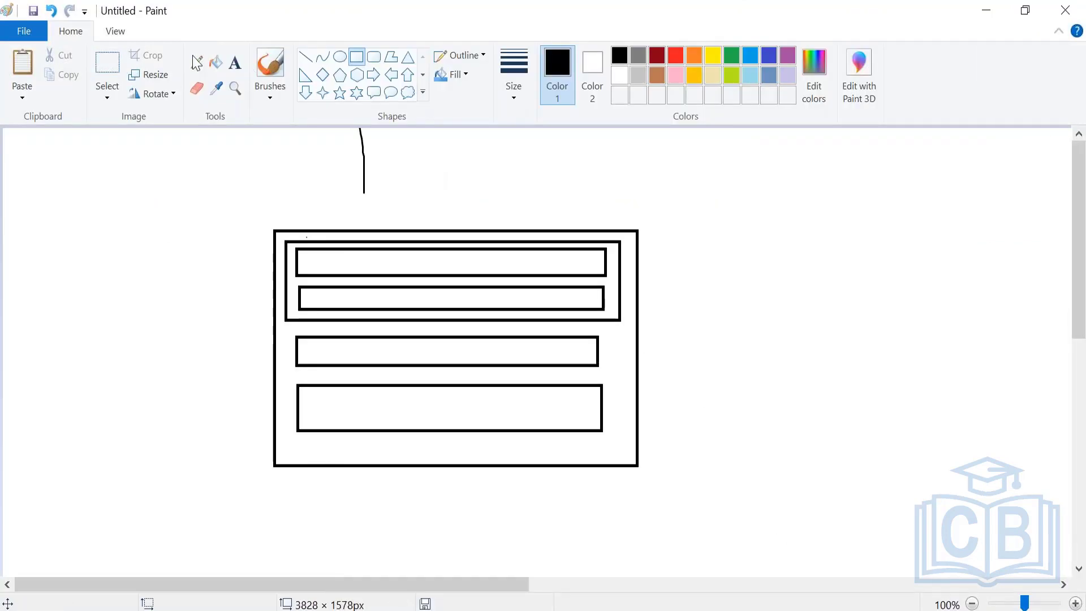
{"action": "left_click", "coordinate": [107, 63]}
{"action": "mouse_move", "coordinate": [235, 211]}
{"action": "left_mouse_down"}
{"action": "mouse_move", "coordinate": [741, 405]}
{"action": "mouse_move", "coordinate": [741, 516]}
{"action": "left_mouse_up"}
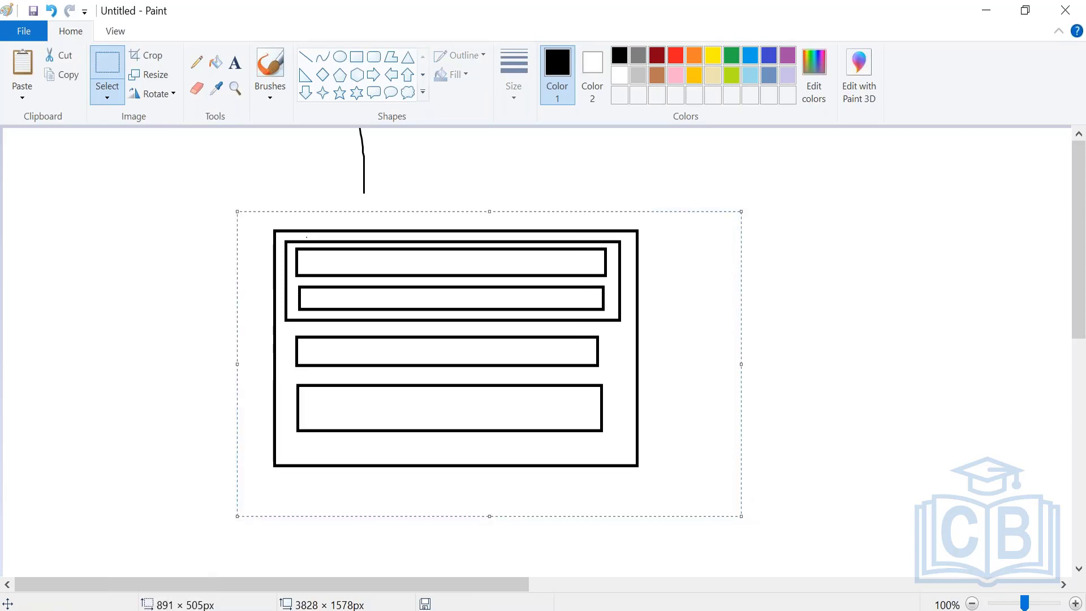
{"action": "key", "text": "Delete"}
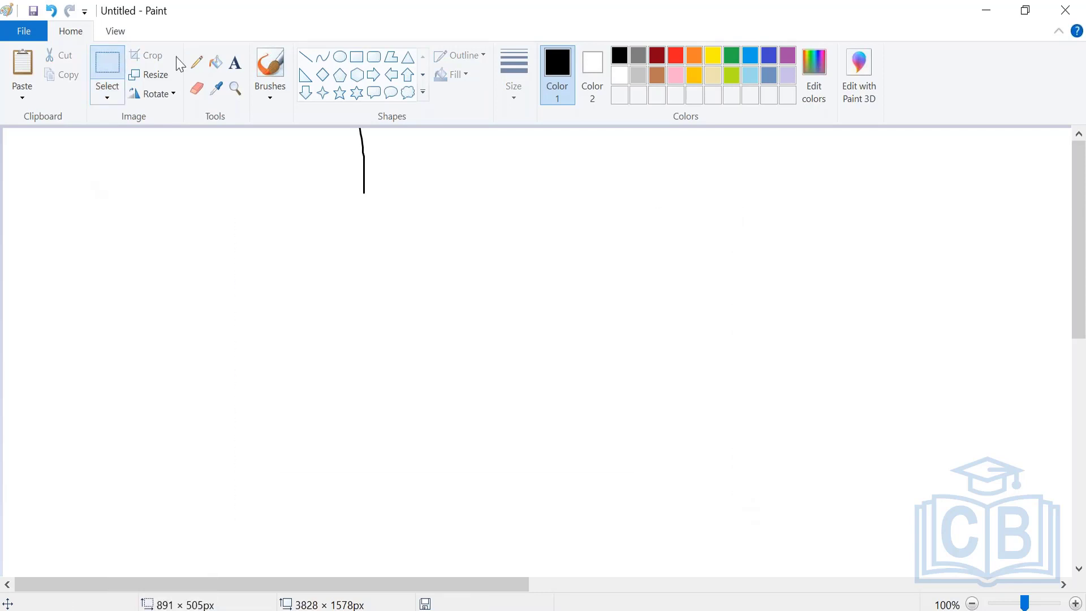
Step: Add a text box about 258 × 133 px near the canvas's upper-left corner with the heading "Actions:"
{"action": "left_click", "coordinate": [236, 62]}
{"action": "left_click_drag", "start_coordinate": [43, 170], "coordinate": [260, 252]}
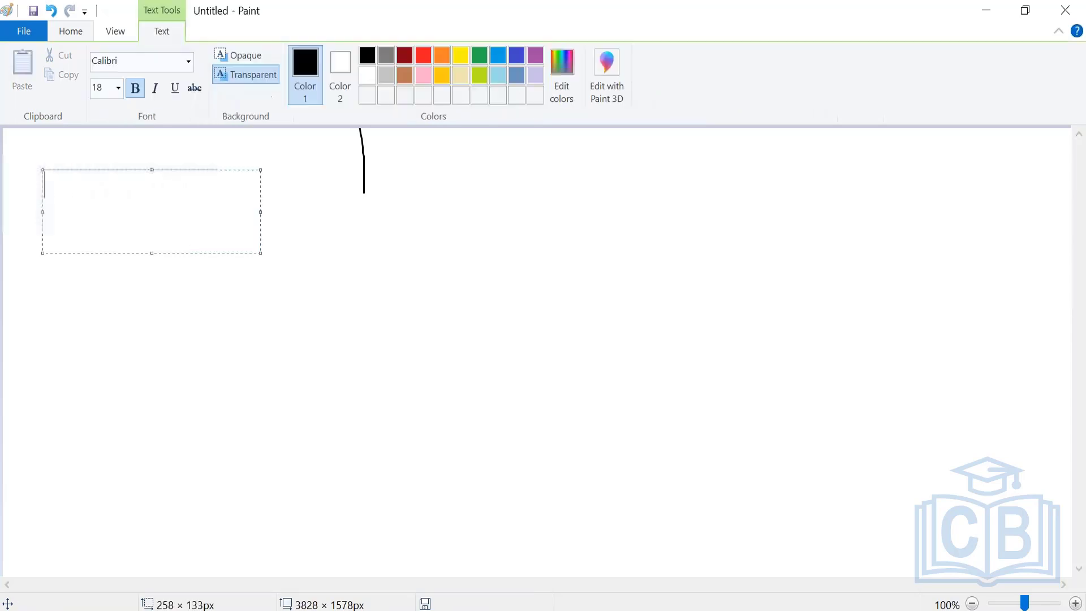
{"action": "type", "text": "Actins"}
{"action": "key", "text": "BackSpace"}
{"action": "key", "text": "BackSpace"}
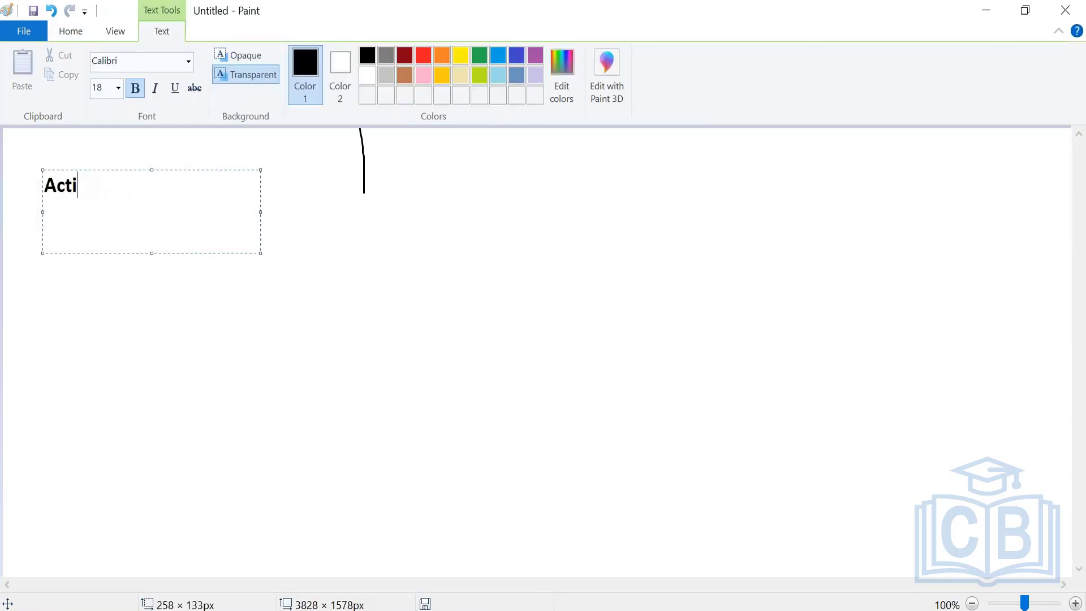
{"action": "type", "text": "ons:"}
{"action": "key", "text": "Return"}
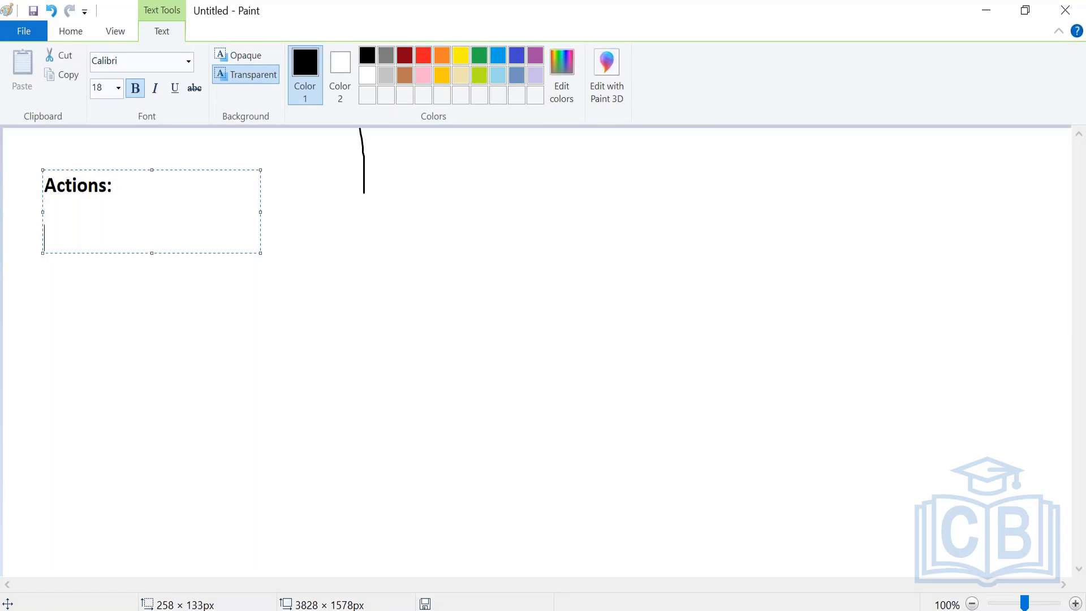
Step: Enter "OmniStudio Actions" as the first list entry, one blank line below the heading
{"action": "type", "text": "C"}
{"action": "key", "text": "BackSpace"}
{"action": "type", "text": "Vlocity Actions"}
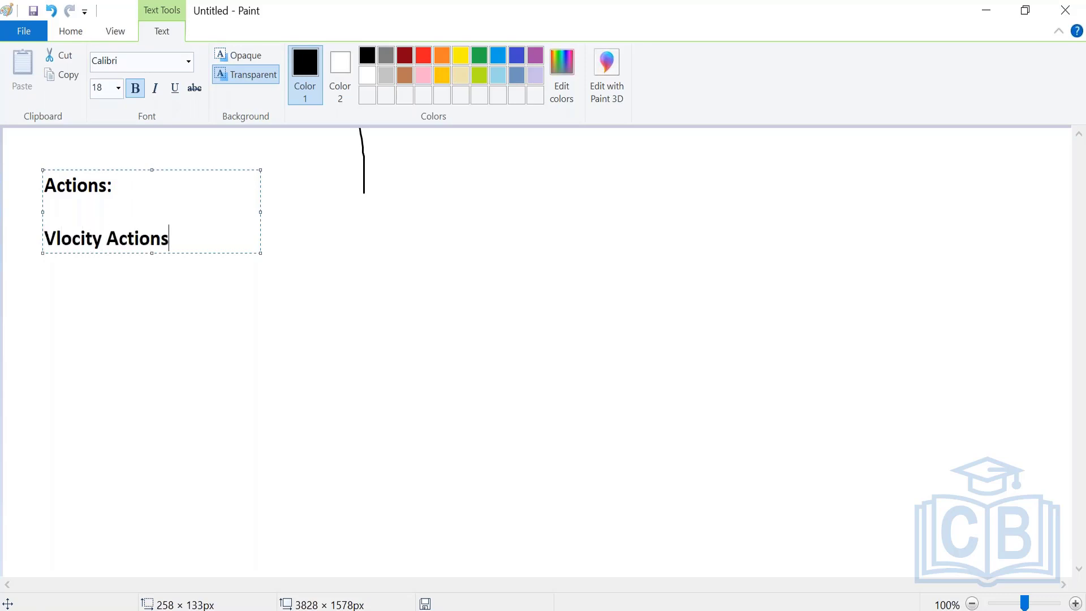
{"action": "left_click_drag", "start_coordinate": [107, 247], "coordinate": [41, 239]}
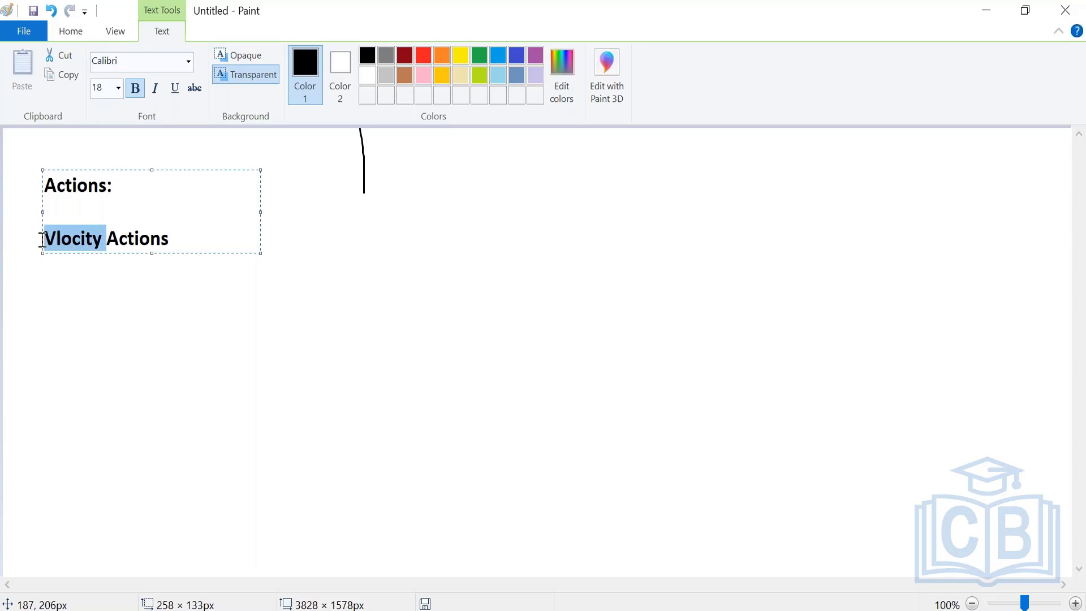
{"action": "type", "text": "OmniSt"}
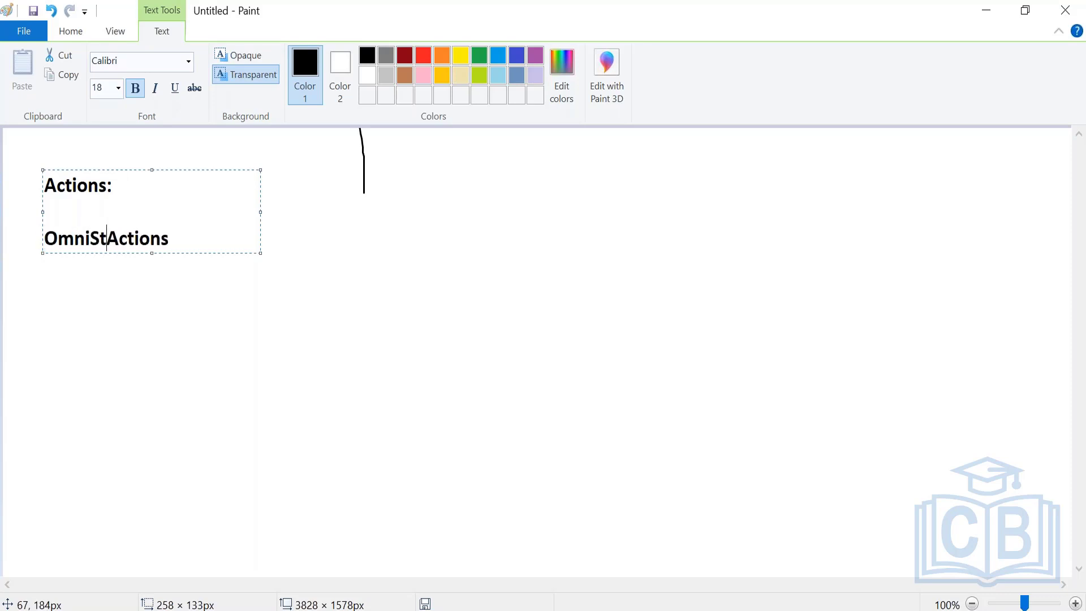
{"action": "type", "text": "udio"}
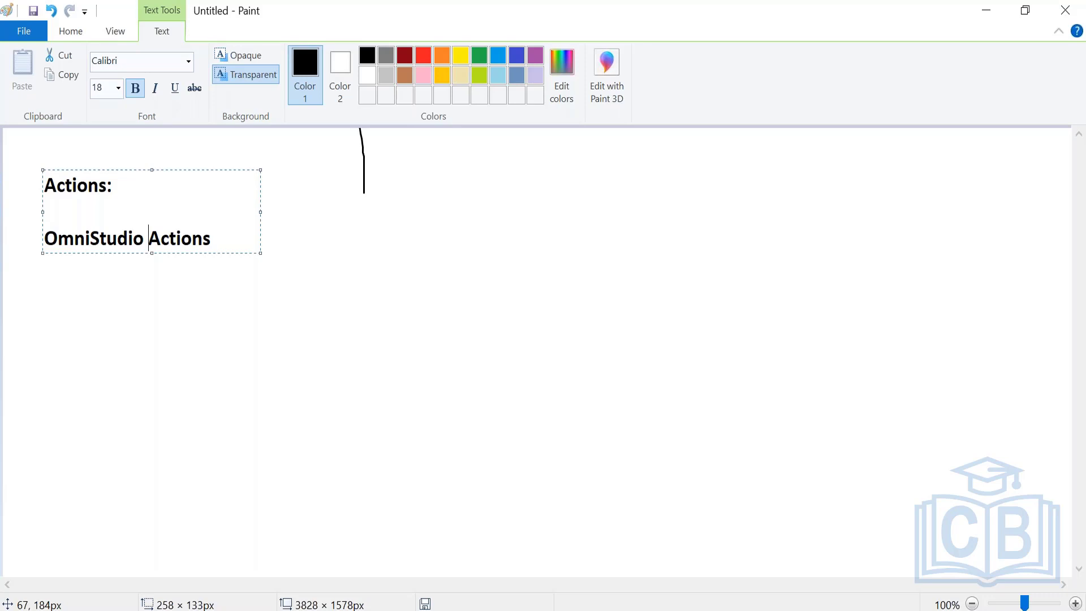
Step: Add "OmniScript Actions" on a new line below the OmniStudio Actions entry
{"action": "left_click", "coordinate": [229, 241]}
{"action": "key", "text": "Return"}
{"action": "type", "text": "OmniS"}
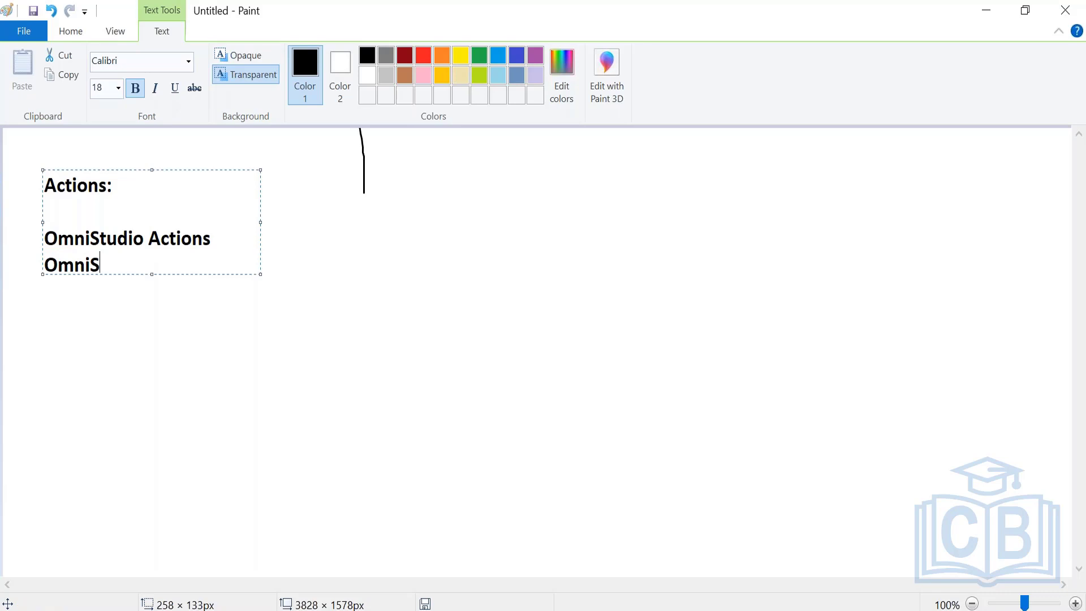
{"action": "type", "text": "cript Actions"}
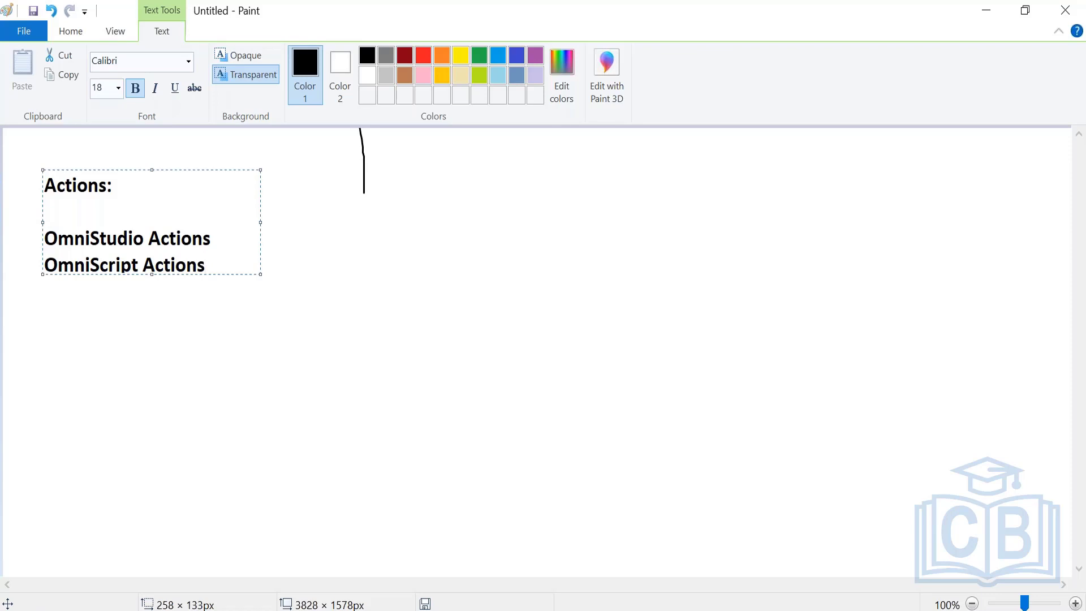
Step: Add the entries "Navigation Actions" and "Flyout Actions" on separate lines below OmniScript Actions
{"action": "key", "text": "Return"}
{"action": "type", "text": "Navia"}
{"action": "key", "text": "BackSpace"}
{"action": "type", "text": "gai"}
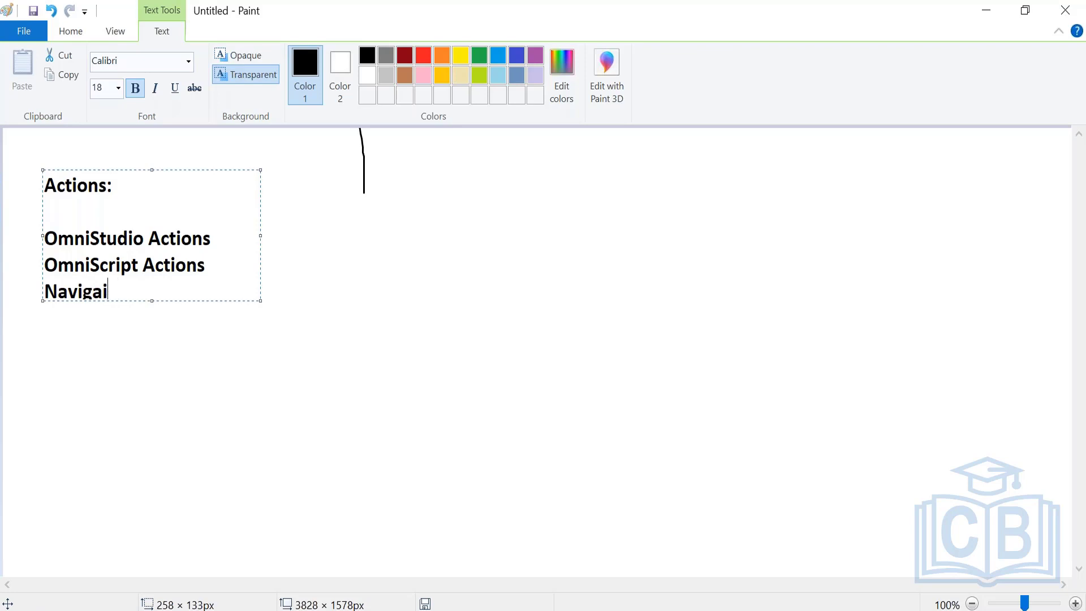
{"action": "key", "text": "BackSpace"}
{"action": "type", "text": "tion Actions"}
{"action": "key", "text": "Return"}
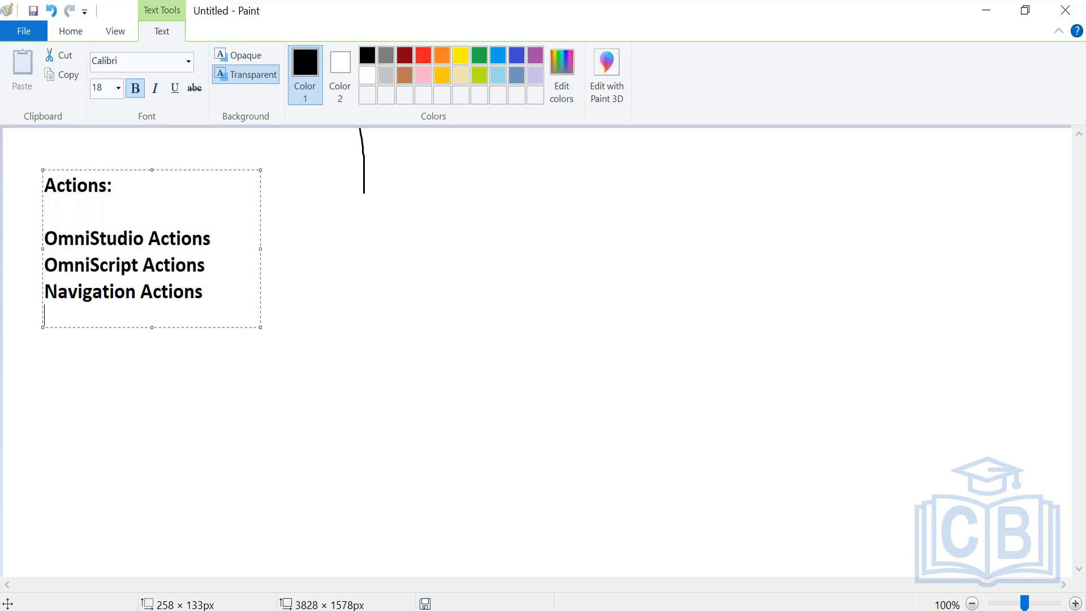
{"action": "type", "text": "Flyout Actions"}
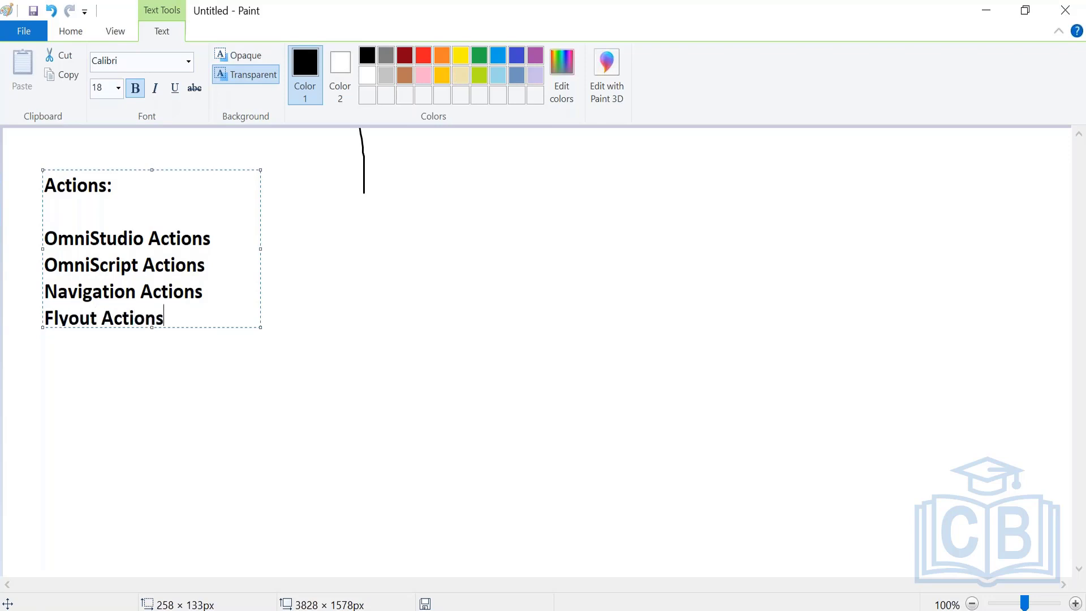
{"action": "key", "text": "Return"}
Step: Colour the OmniStudio Actions and OmniScript Actions lines red
{"action": "left_click_drag", "start_coordinate": [223, 272], "coordinate": [45, 240]}
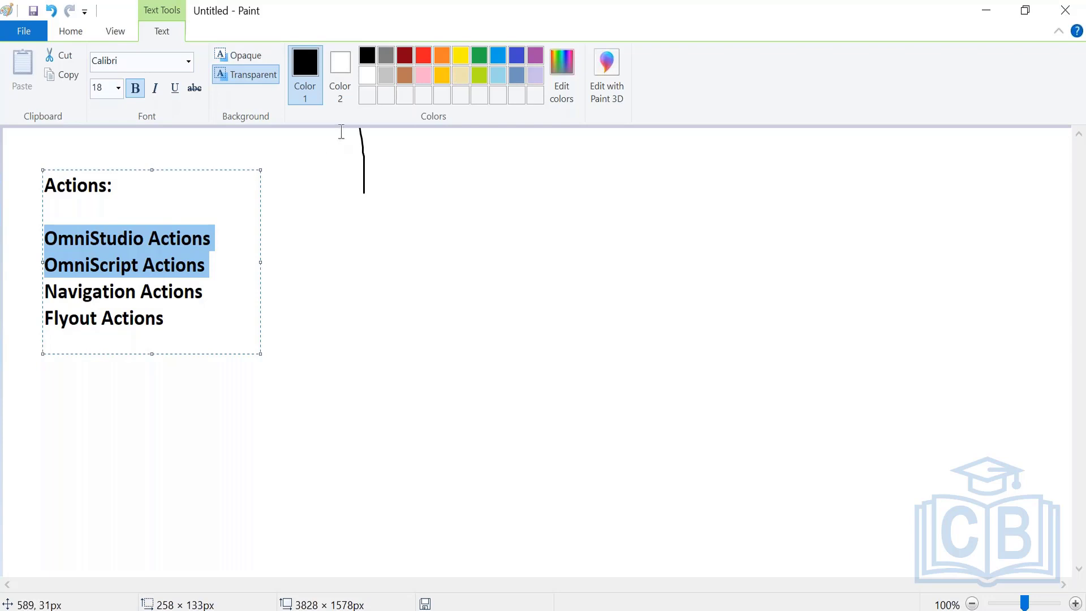
{"action": "left_click", "coordinate": [417, 56]}
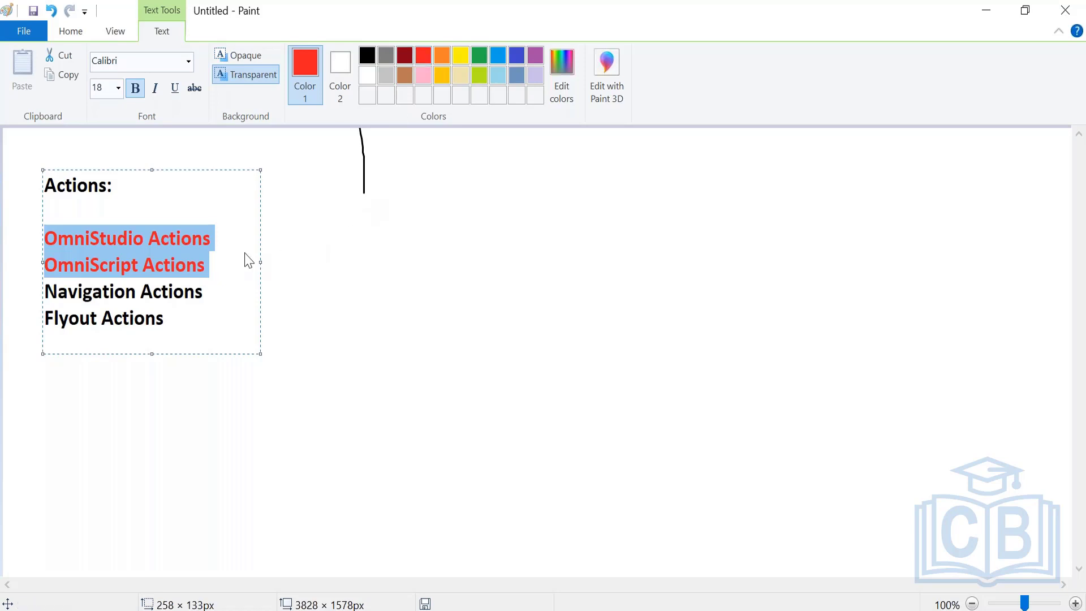
{"action": "left_click", "coordinate": [238, 237]}
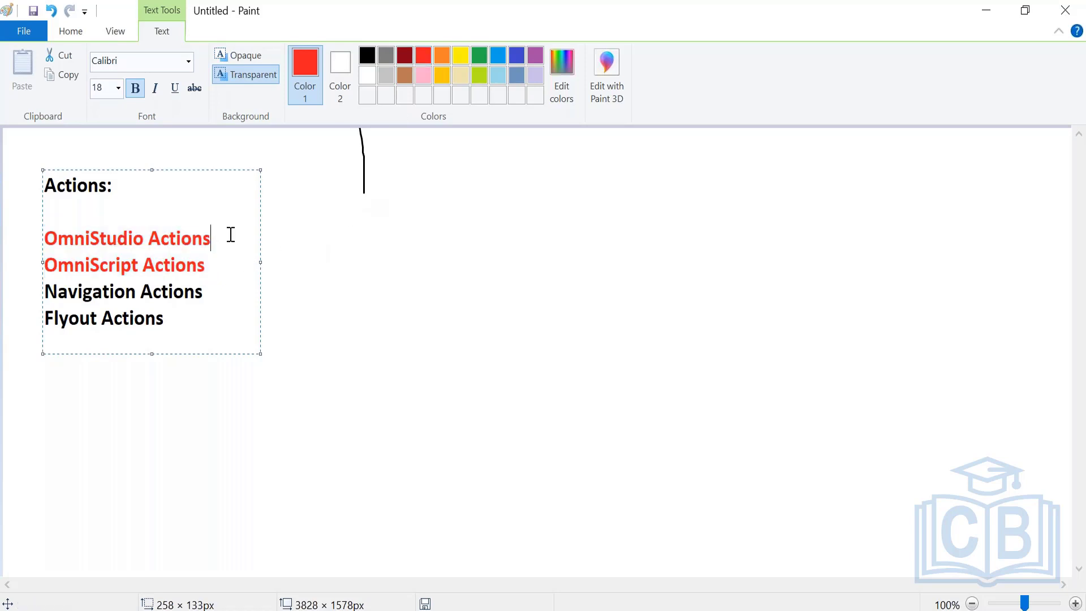
Step: Widen the text box to about 1004 px and extend the OmniStudio Actions line with ": Custom Anction and Predefined Actions."
{"action": "type", "text": ":"}
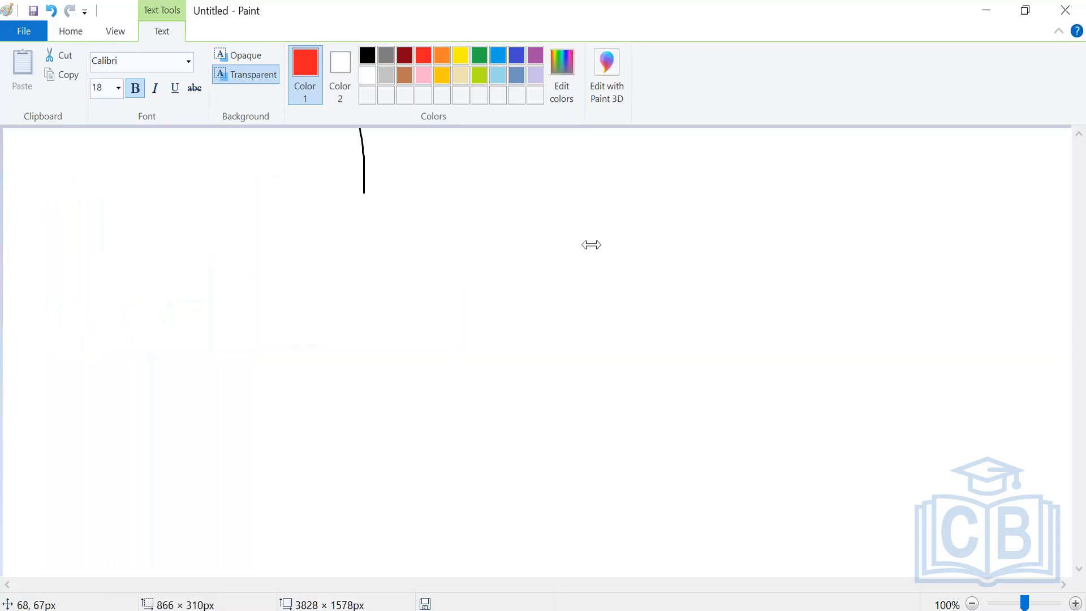
{"action": "left_click_drag", "start_coordinate": [591, 245], "coordinate": [607, 251]}
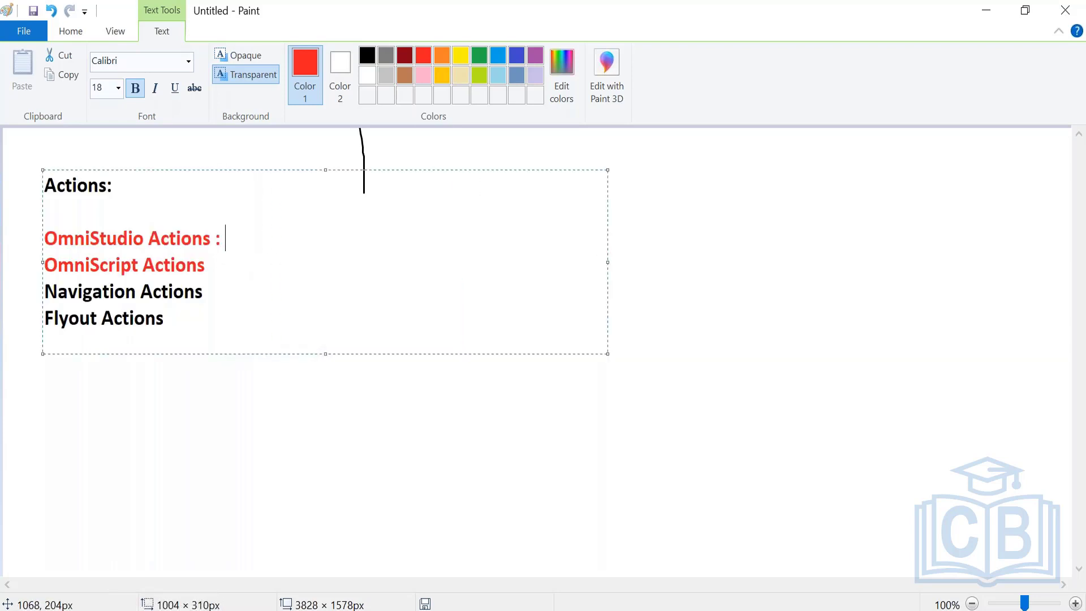
{"action": "type", "text": "Custom "}
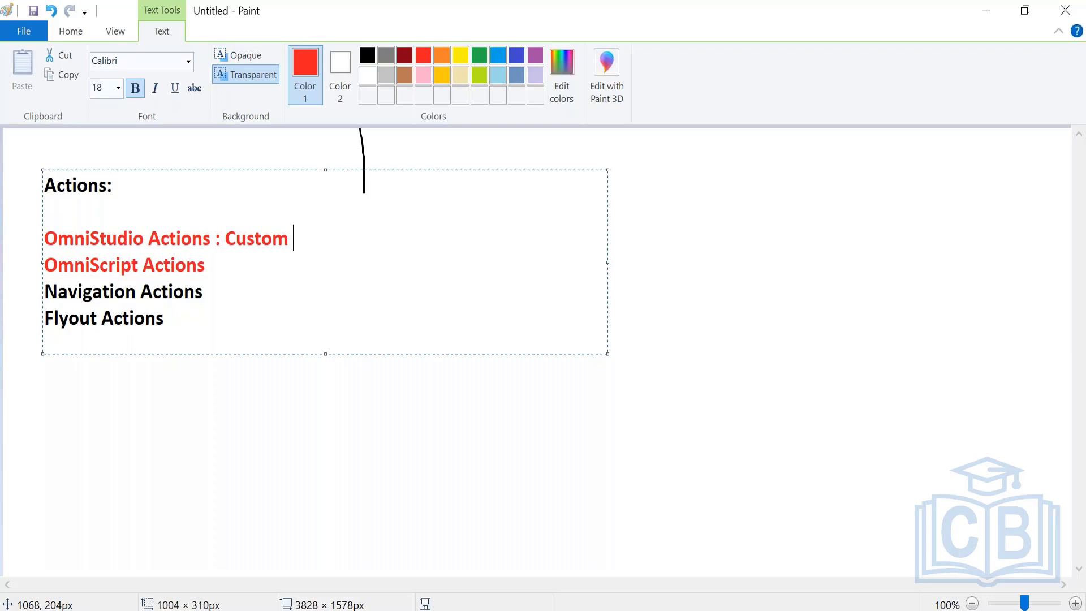
{"action": "type", "text": "Anctin"}
{"action": "key", "text": "BackSpace"}
{"action": "type", "text": "on and "}
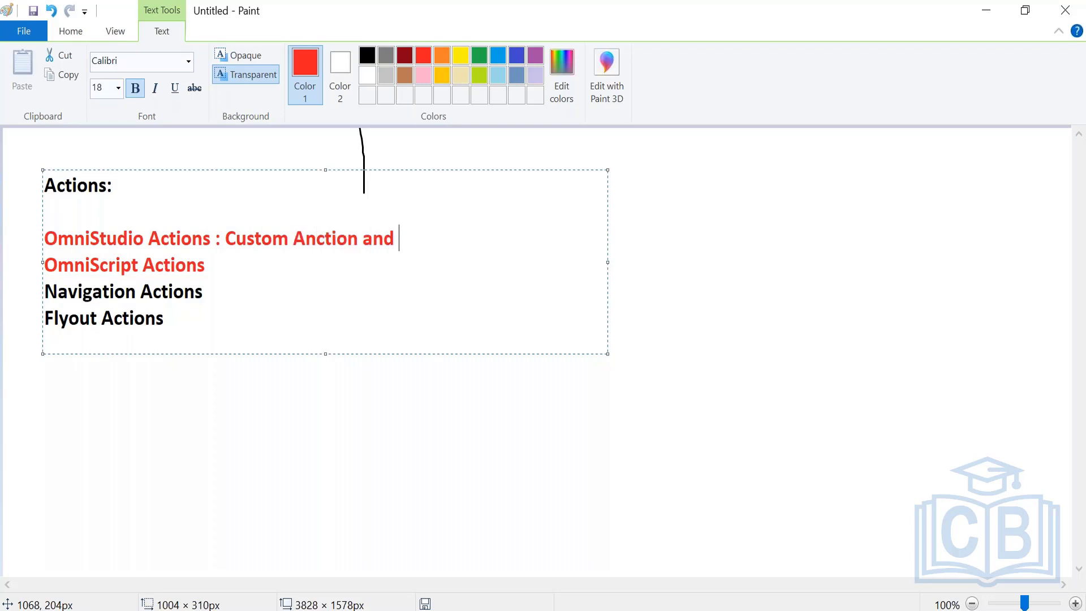
{"action": "type", "text": "Pred"}
{"action": "type", "text": "efined A"}
{"action": "type", "text": "ctions"}
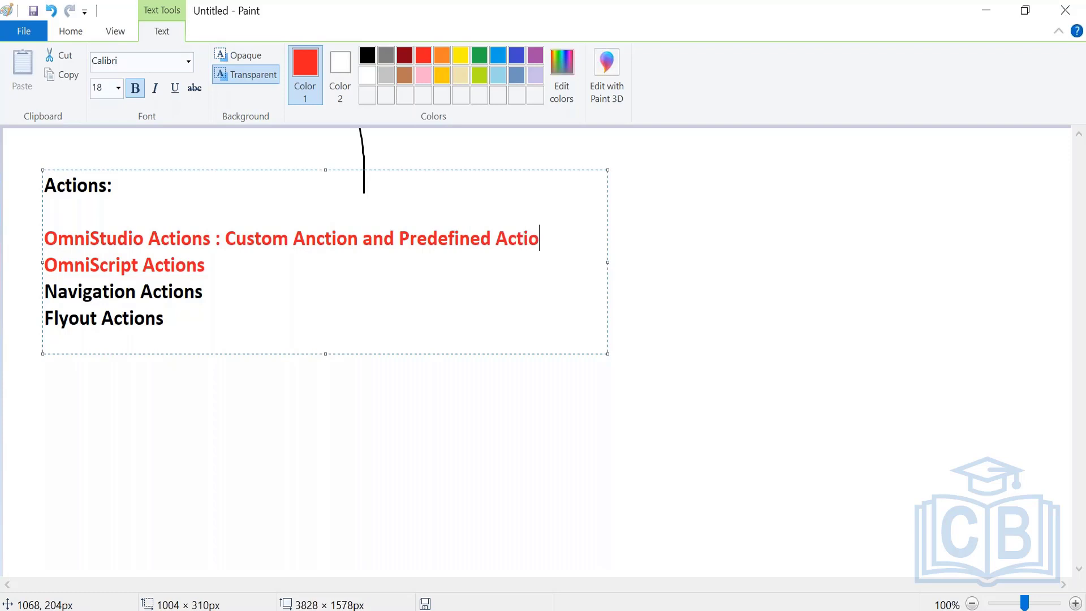
{"action": "key", "text": "BackSpace"}
{"action": "type", "text": "ns."}
{"action": "left_click", "coordinate": [618, 408]}
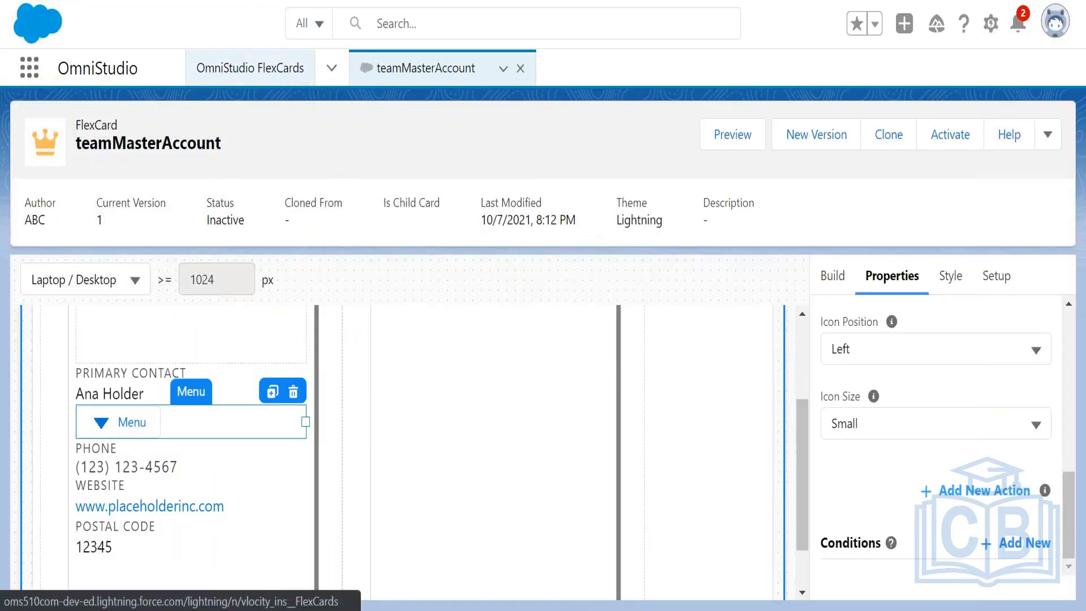
Step: Add Vlocity Actions to the OmniStudio app's navigation items and save the updated navigation bar
{"action": "left_click", "coordinate": [265, 72]}
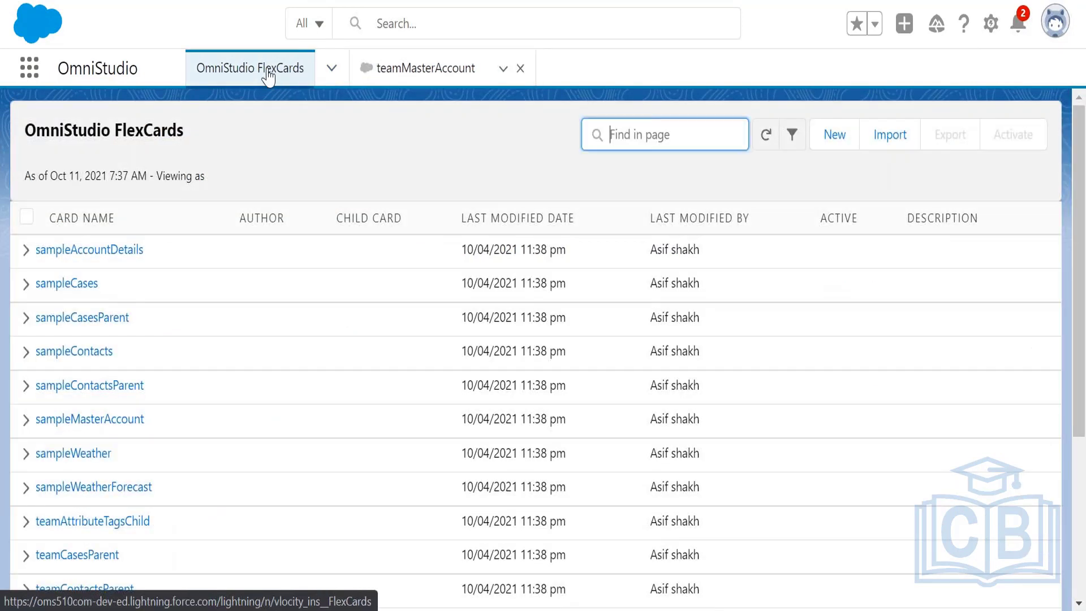
{"action": "left_click", "coordinate": [331, 69]}
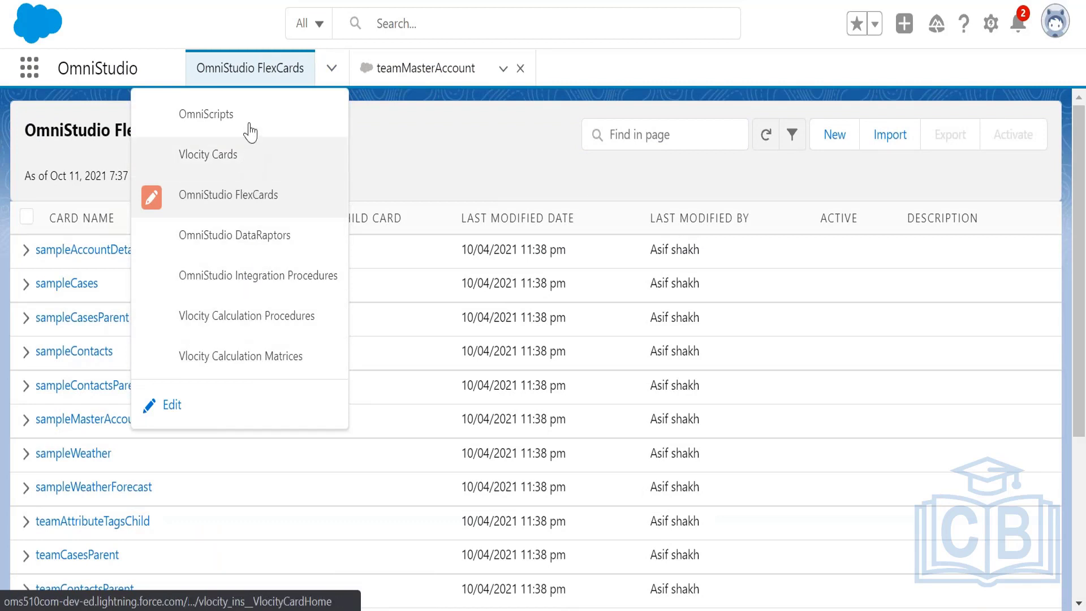
{"action": "left_click", "coordinate": [170, 411]}
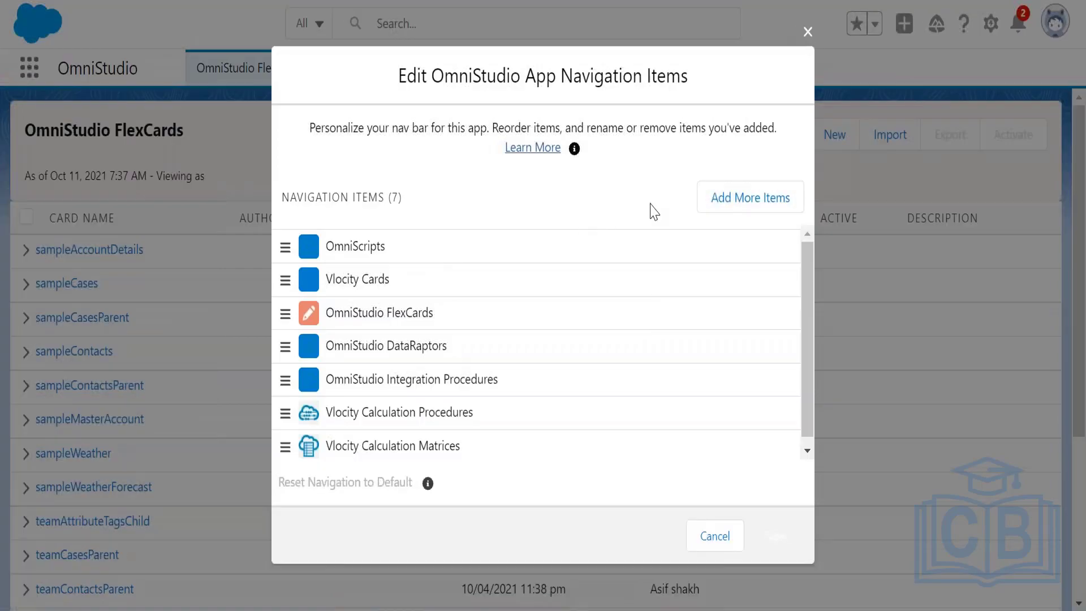
{"action": "left_click", "coordinate": [751, 198]}
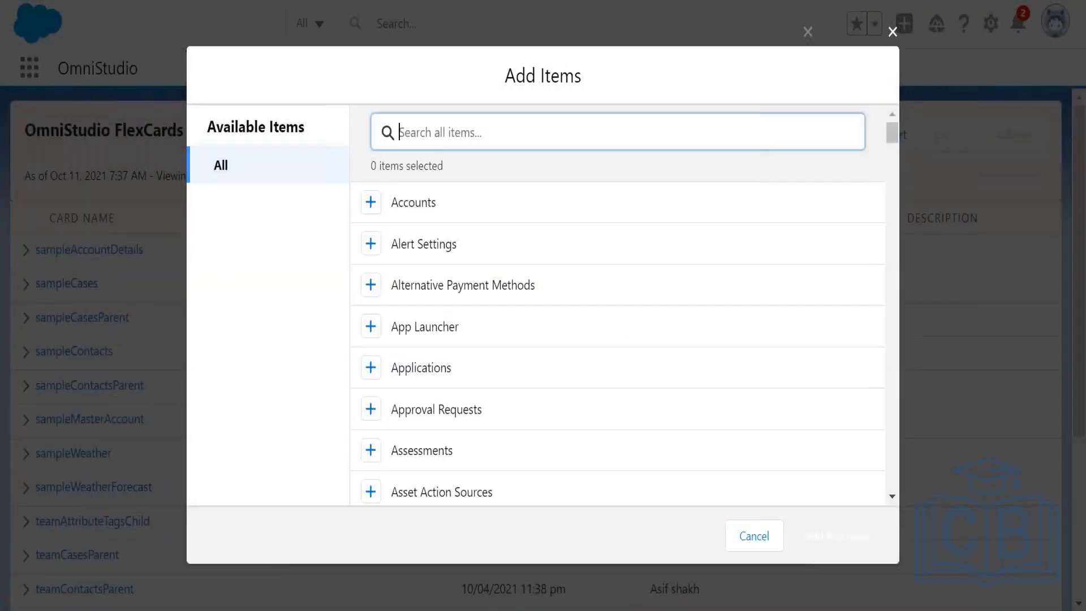
{"action": "type", "text": "Action"}
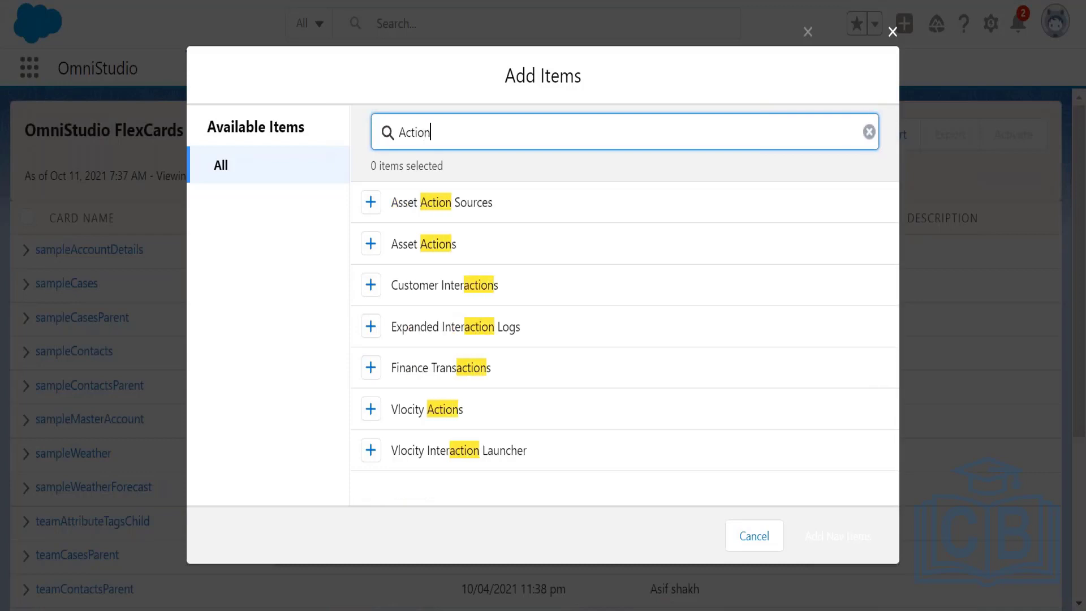
{"action": "left_click_drag", "start_coordinate": [394, 409], "coordinate": [481, 419]}
{"action": "left_click", "coordinate": [370, 414]}
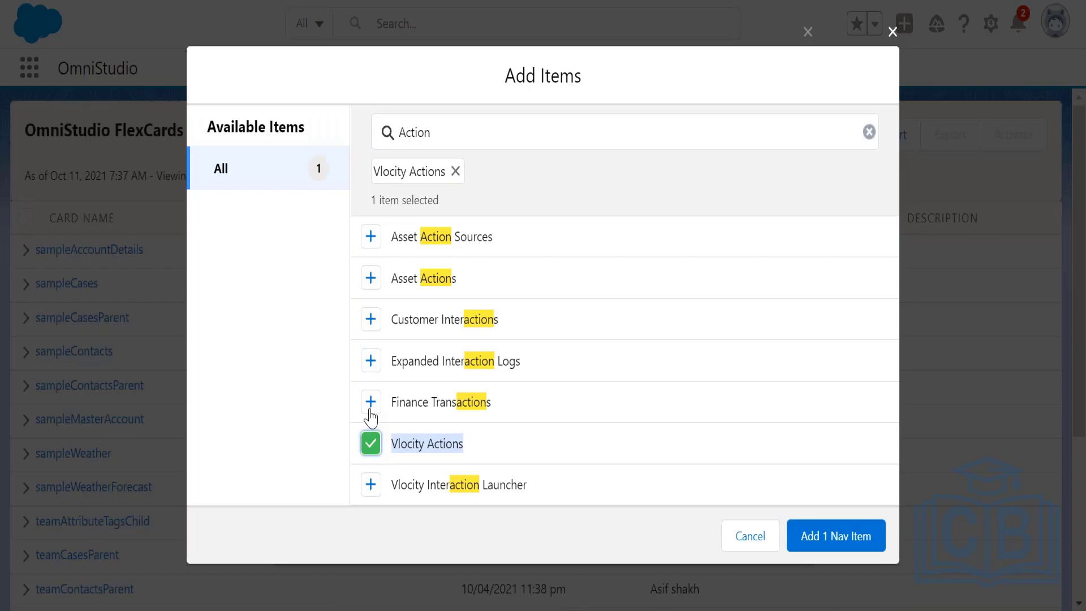
{"action": "left_click", "coordinate": [826, 543]}
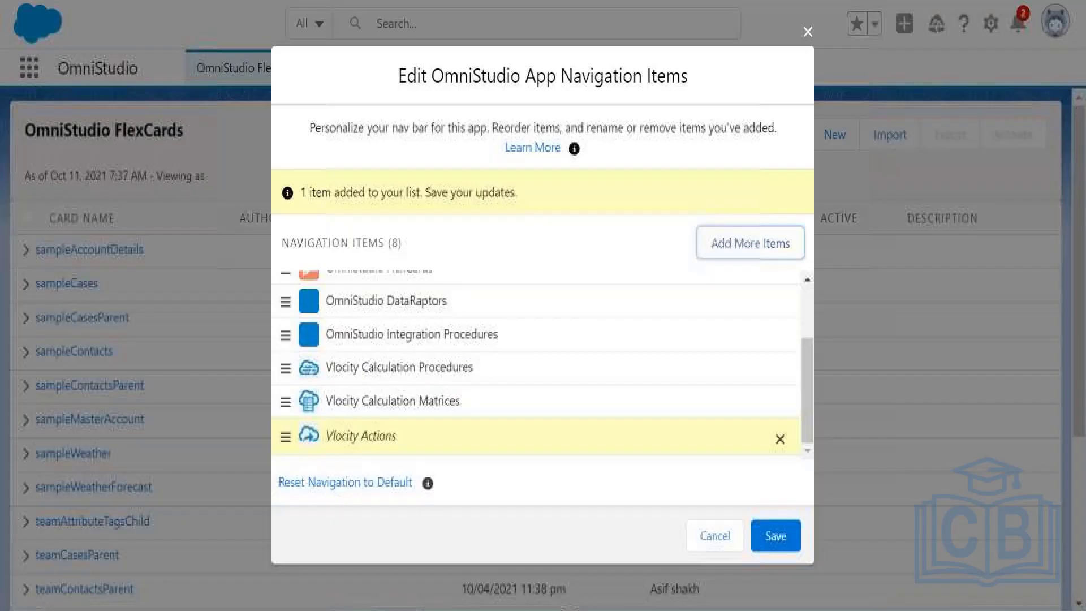
{"action": "left_click", "coordinate": [785, 542]}
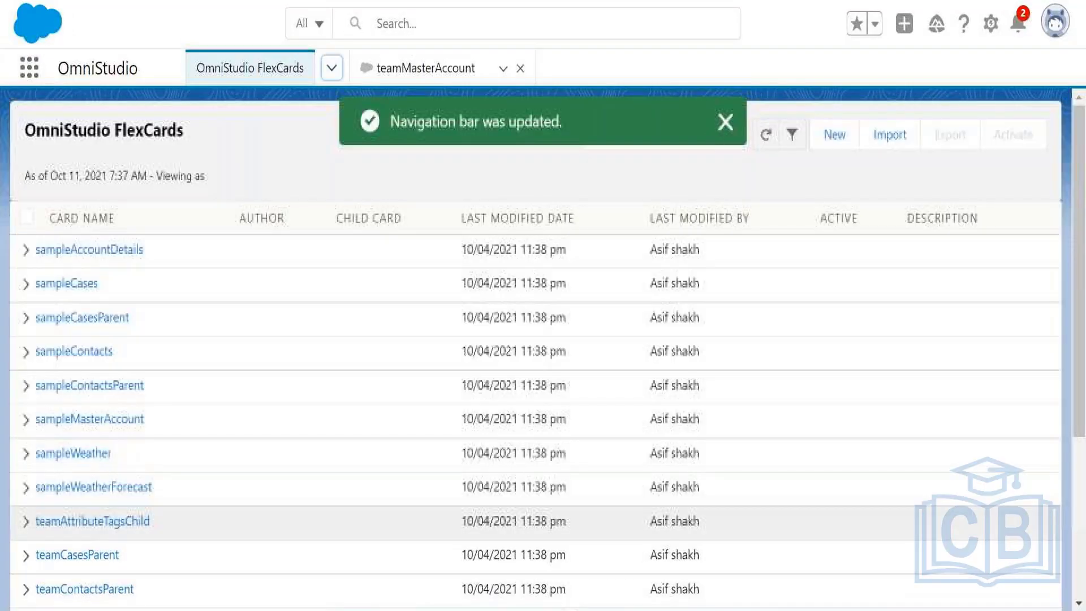
Step: Open the Vlocity Actions object and show its All list view
{"action": "left_click", "coordinate": [331, 68]}
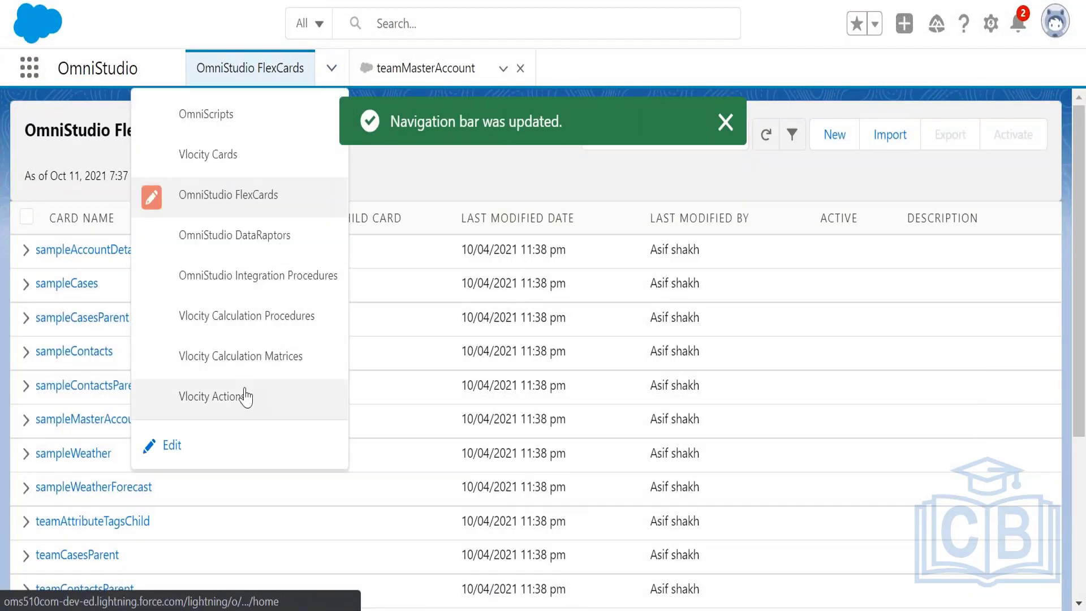
{"action": "left_click", "coordinate": [226, 403]}
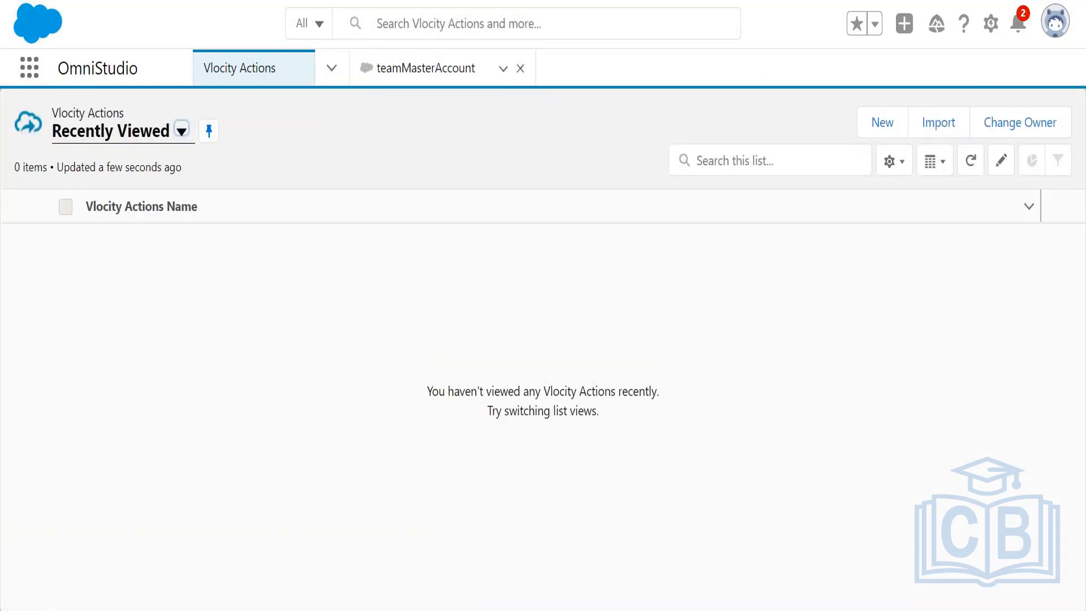
{"action": "left_click", "coordinate": [182, 133]}
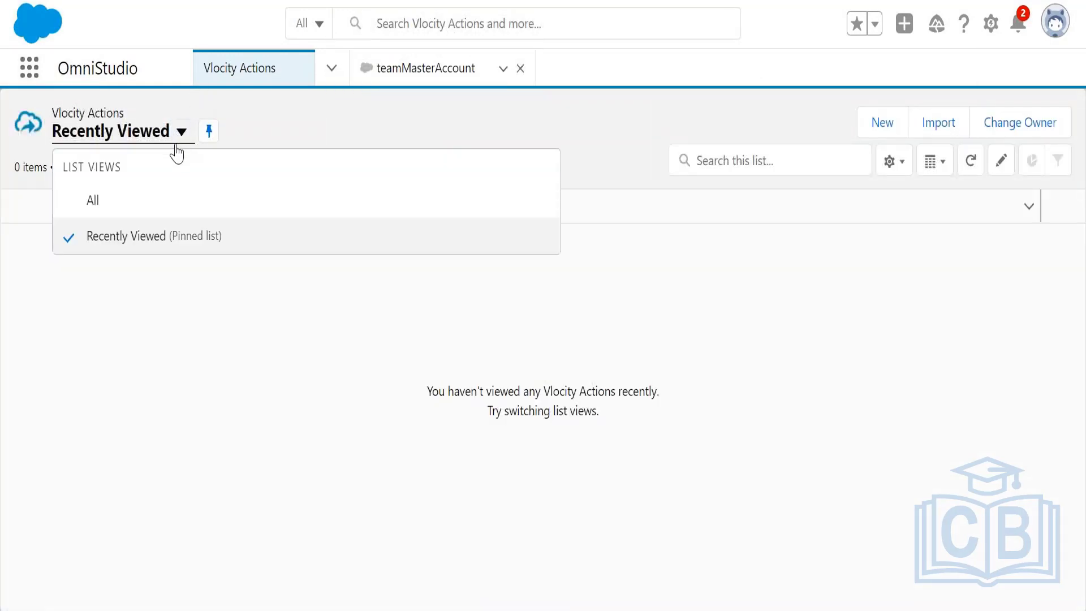
{"action": "left_click", "coordinate": [153, 210]}
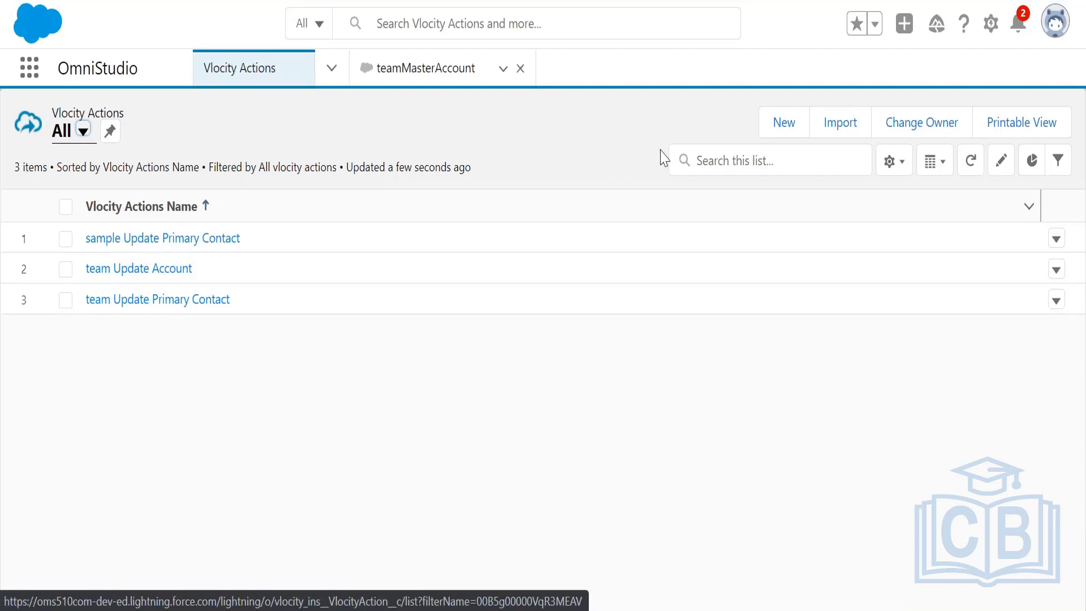
Step: Start a new Vlocity Action and examine its name, Target URL and URL Parameter fields
{"action": "left_click", "coordinate": [780, 121]}
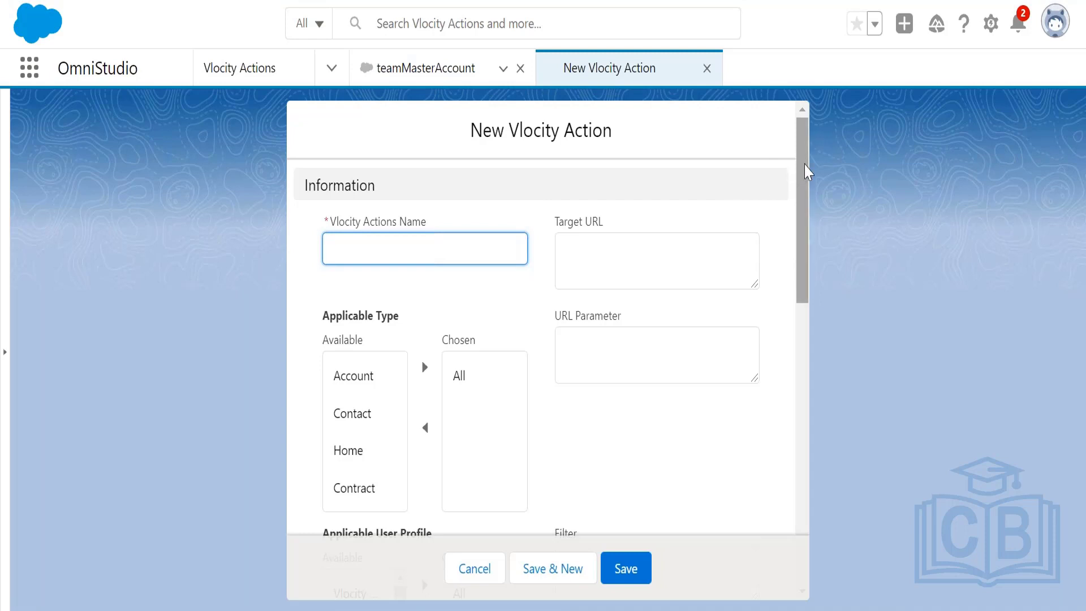
{"action": "left_click_drag", "start_coordinate": [806, 172], "coordinate": [805, 184]}
{"action": "left_click", "coordinate": [462, 208]}
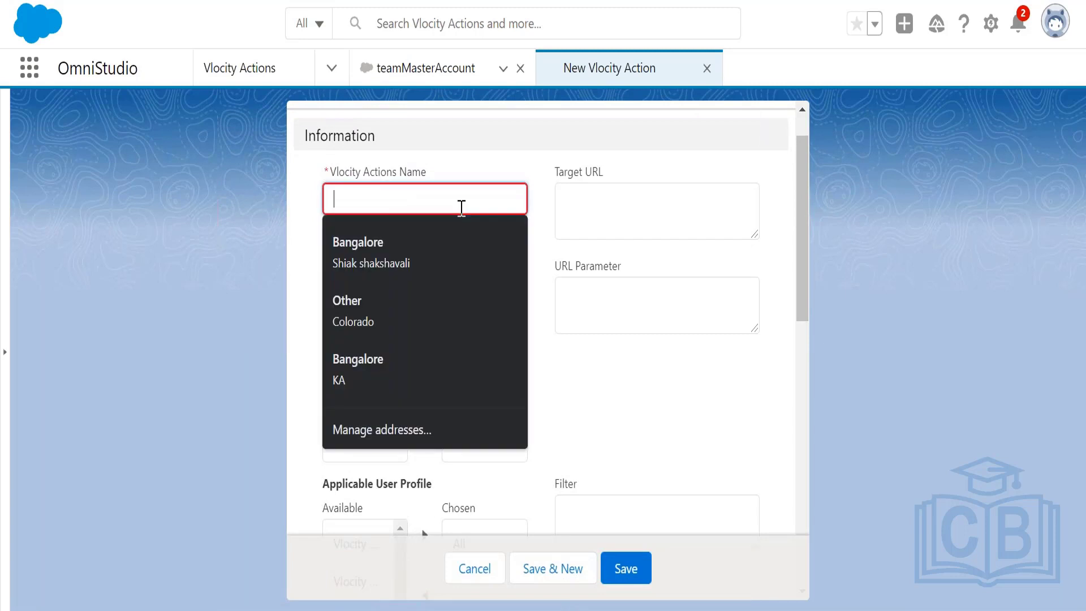
{"action": "left_click", "coordinate": [467, 149]}
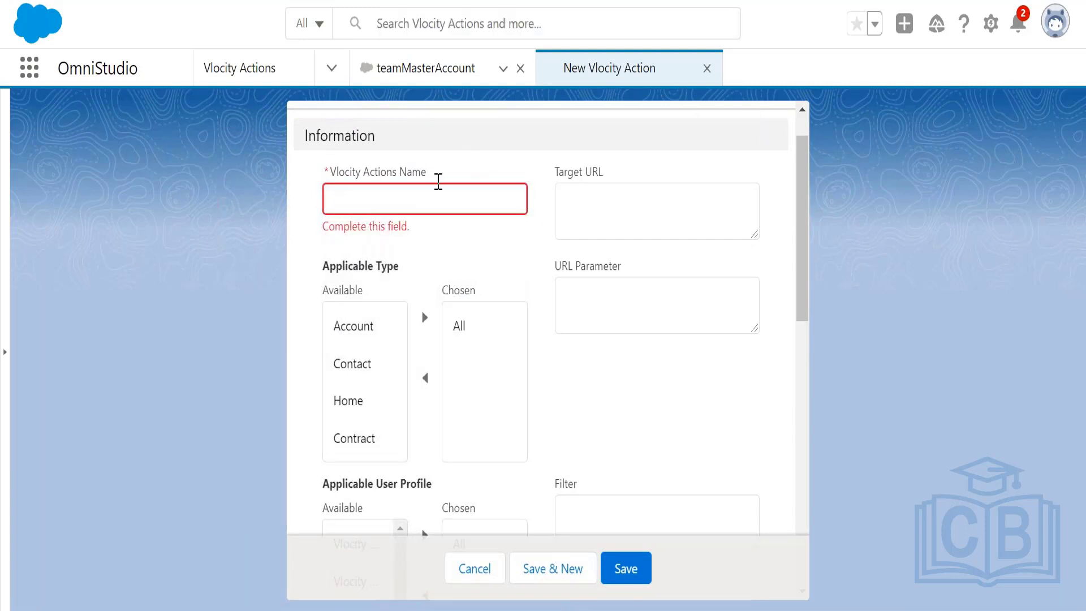
{"action": "left_click", "coordinate": [598, 202]}
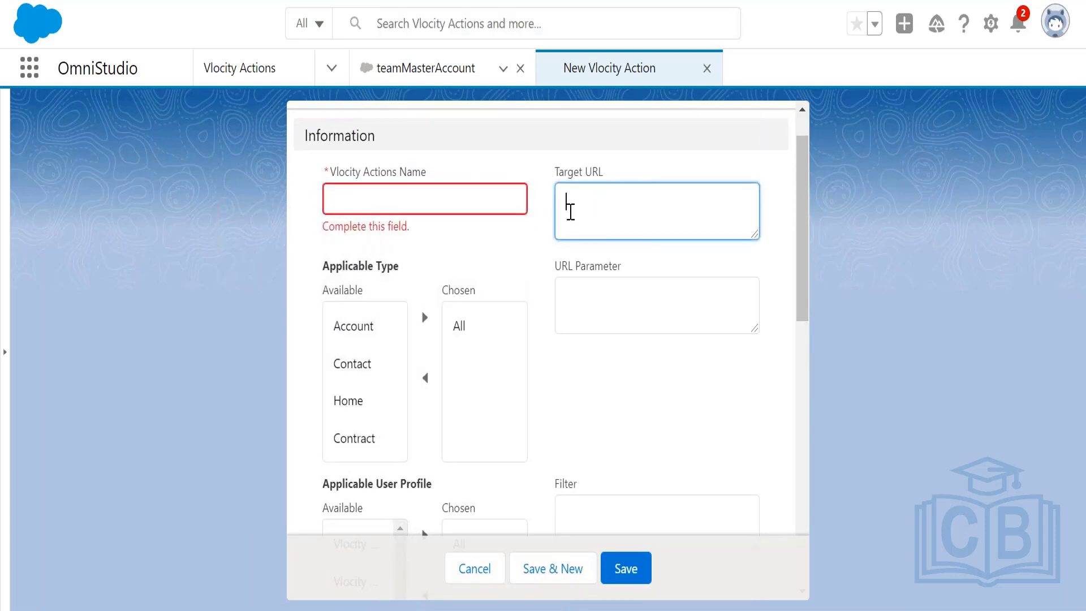
{"action": "left_click", "coordinate": [584, 298]}
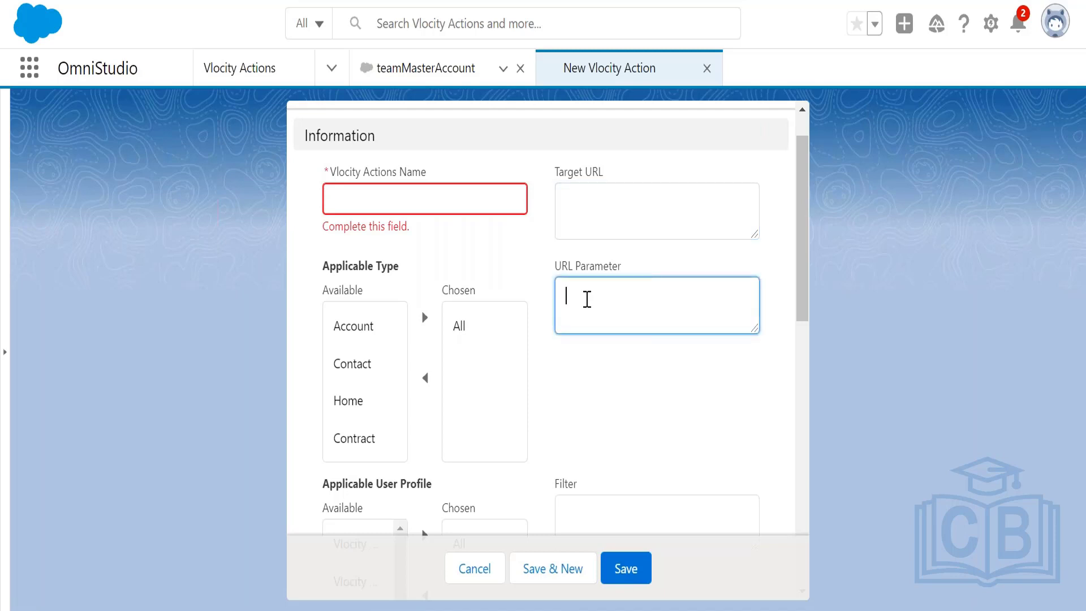
{"action": "left_click", "coordinate": [582, 217]}
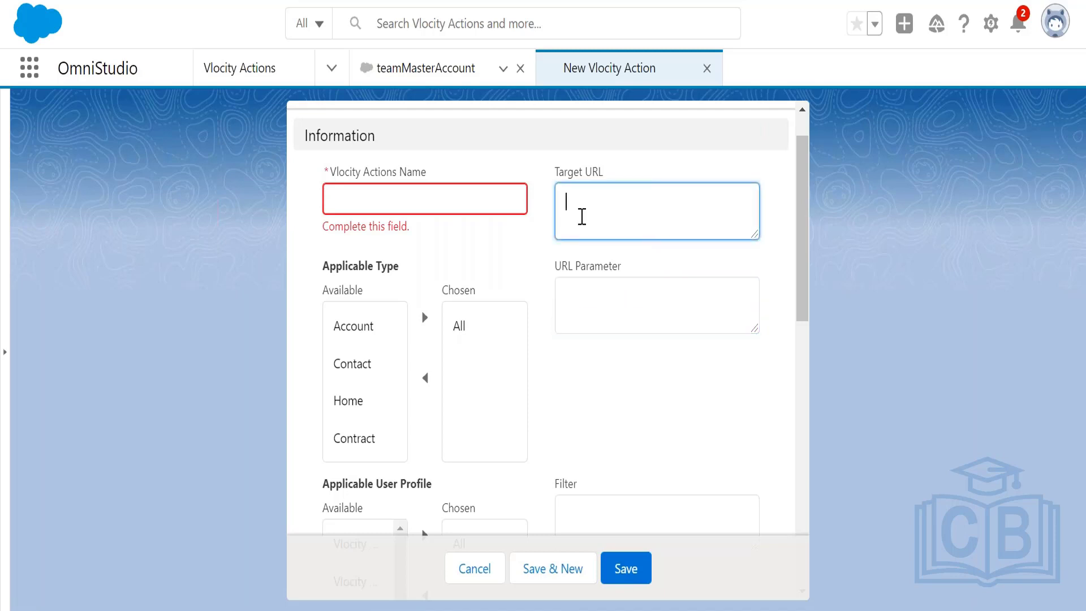
Step: Review the new action's Applicable Type, Applicable User Profile, filter, display and state fields
{"action": "left_click_drag", "start_coordinate": [801, 207], "coordinate": [803, 222]}
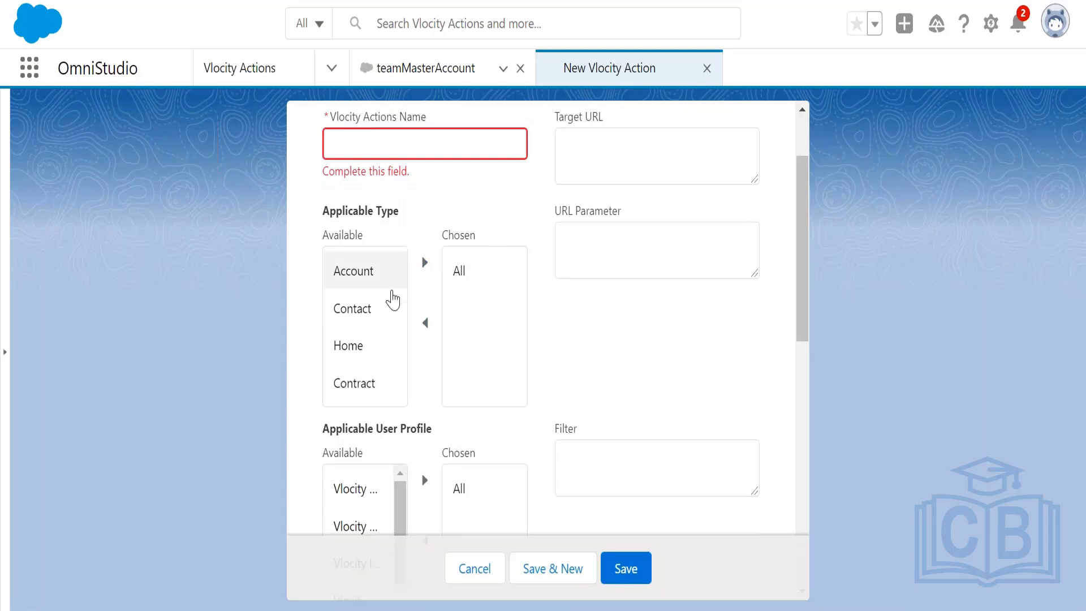
{"action": "left_click_drag", "start_coordinate": [800, 218], "coordinate": [800, 303]}
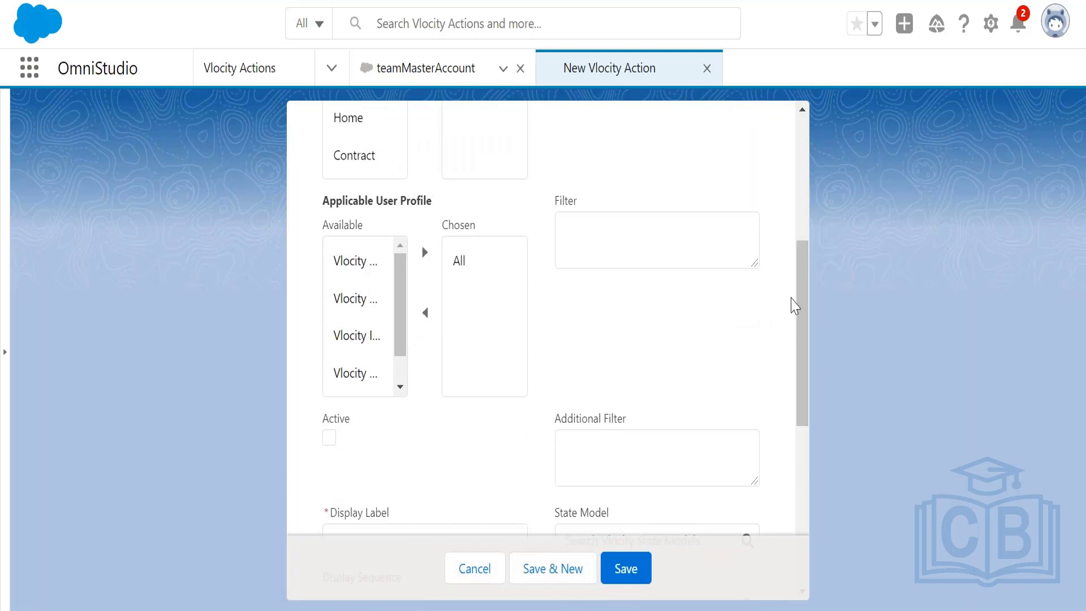
{"action": "left_click_drag", "start_coordinate": [805, 303], "coordinate": [808, 341]}
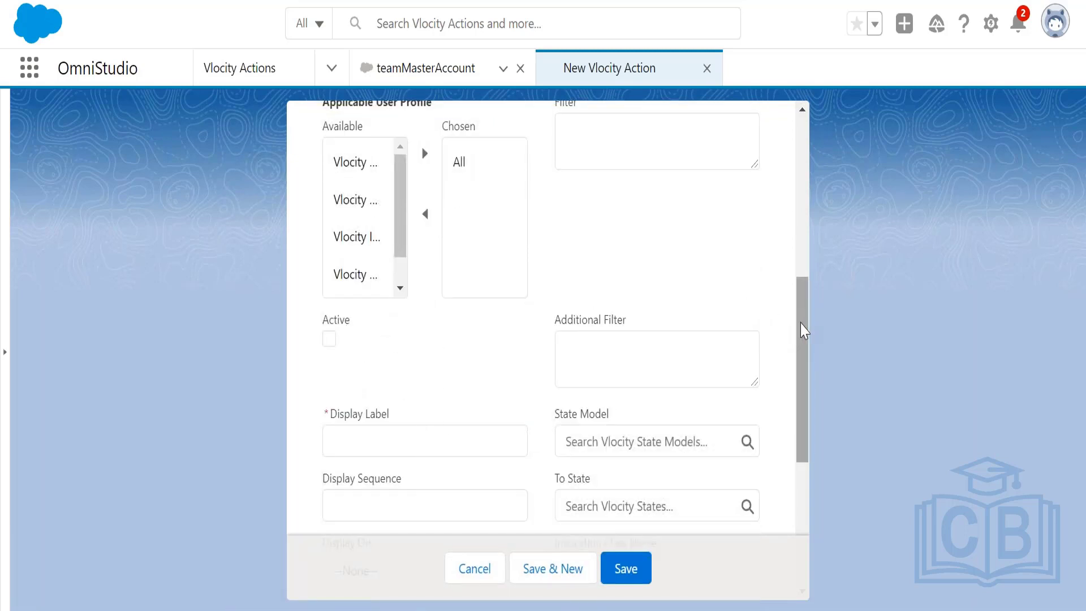
{"action": "left_click_drag", "start_coordinate": [801, 327], "coordinate": [801, 412]}
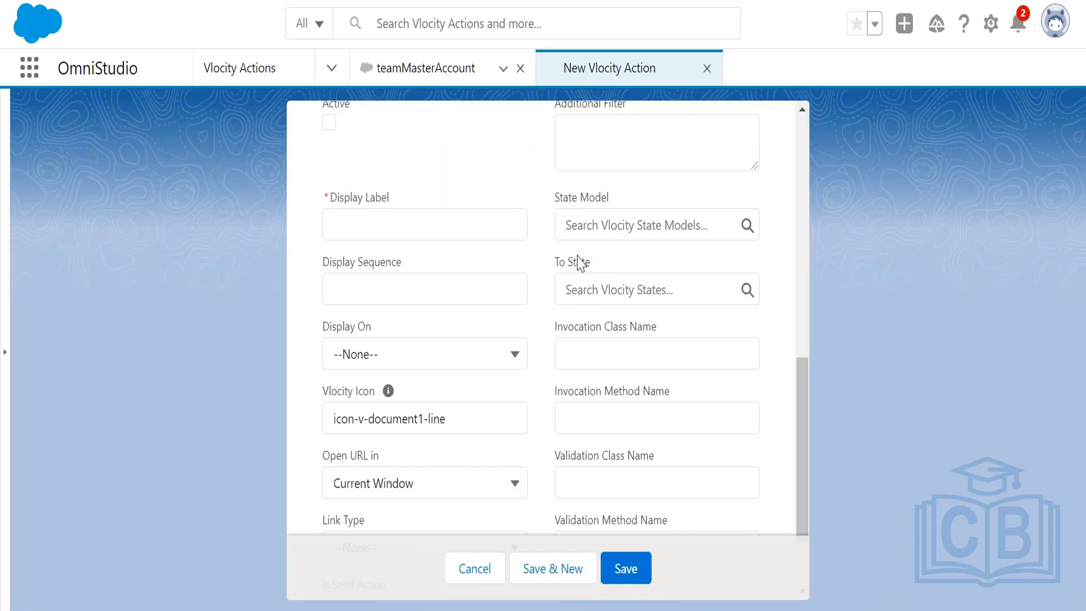
Step: Examine the Display On choices, the Vlocity Icon field and the Open URL in choices for the new action
{"action": "left_click", "coordinate": [411, 356]}
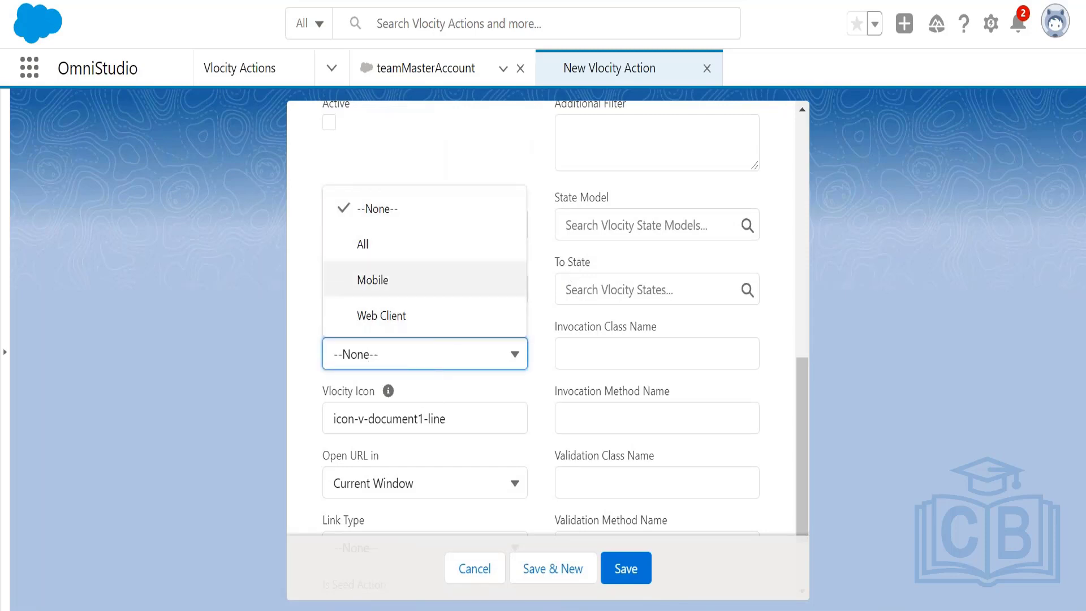
{"action": "left_click", "coordinate": [506, 419]}
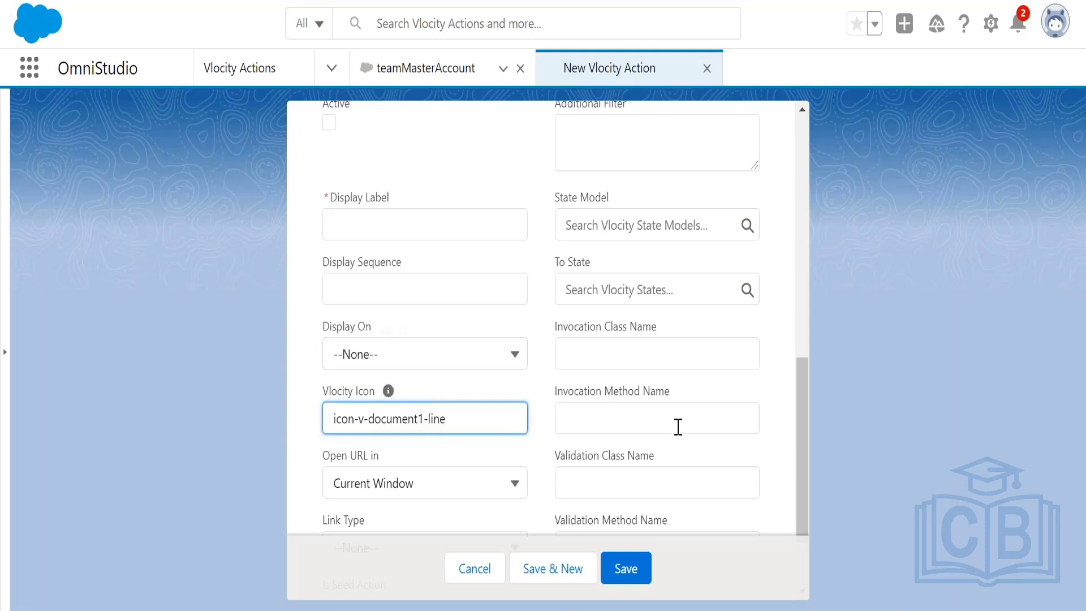
{"action": "left_click_drag", "start_coordinate": [798, 411], "coordinate": [800, 451]}
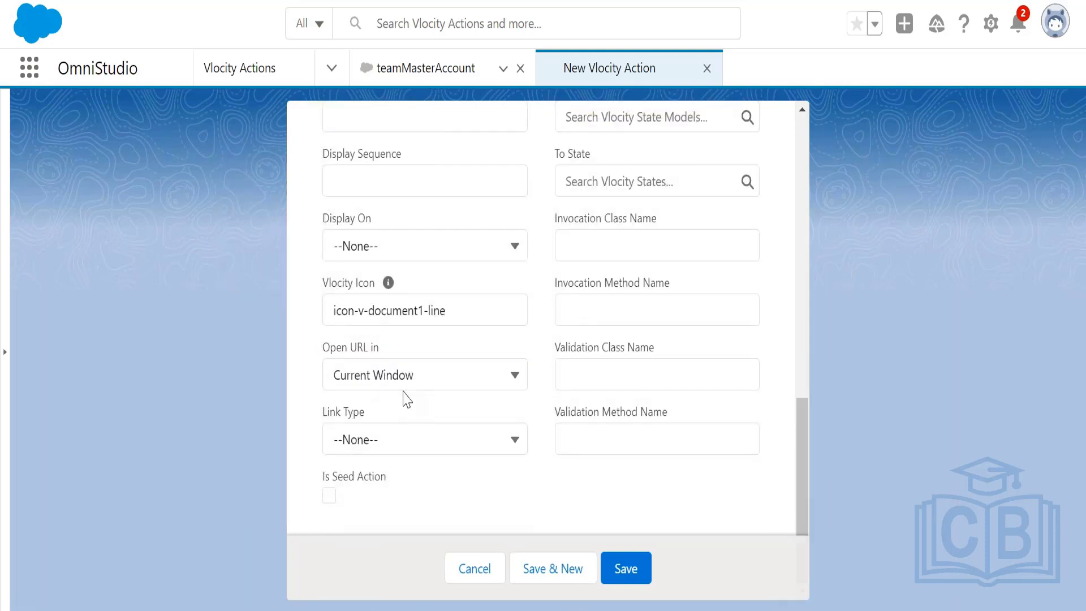
{"action": "left_click_drag", "start_coordinate": [318, 359], "coordinate": [402, 370]}
{"action": "left_click", "coordinate": [402, 373]}
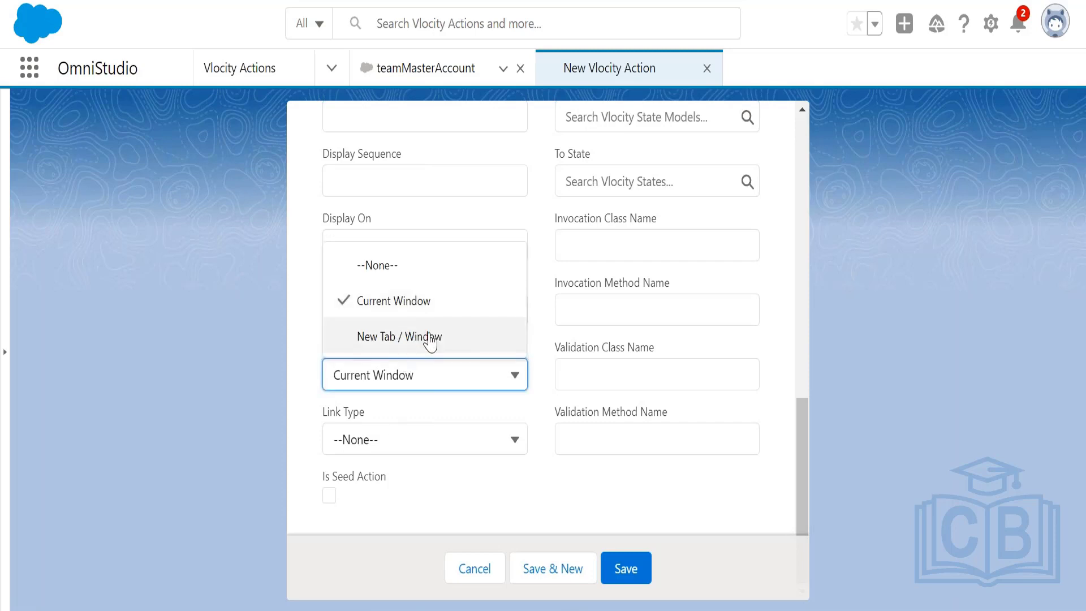
{"action": "left_click", "coordinate": [585, 496]}
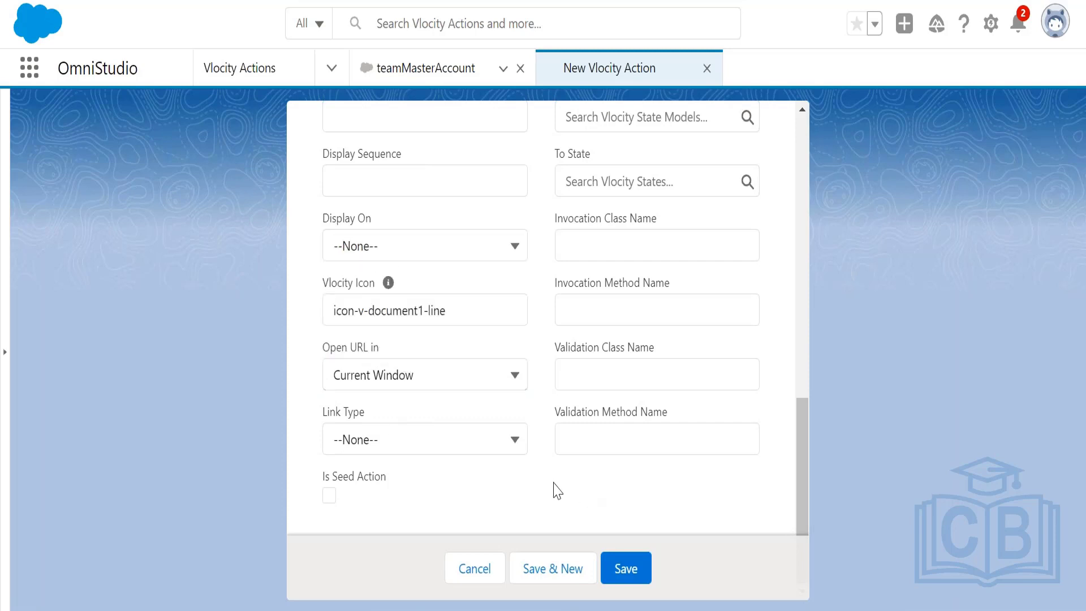
Step: Look through the link types and set the new action's Link Type to OmniScript
{"action": "left_click", "coordinate": [409, 441]}
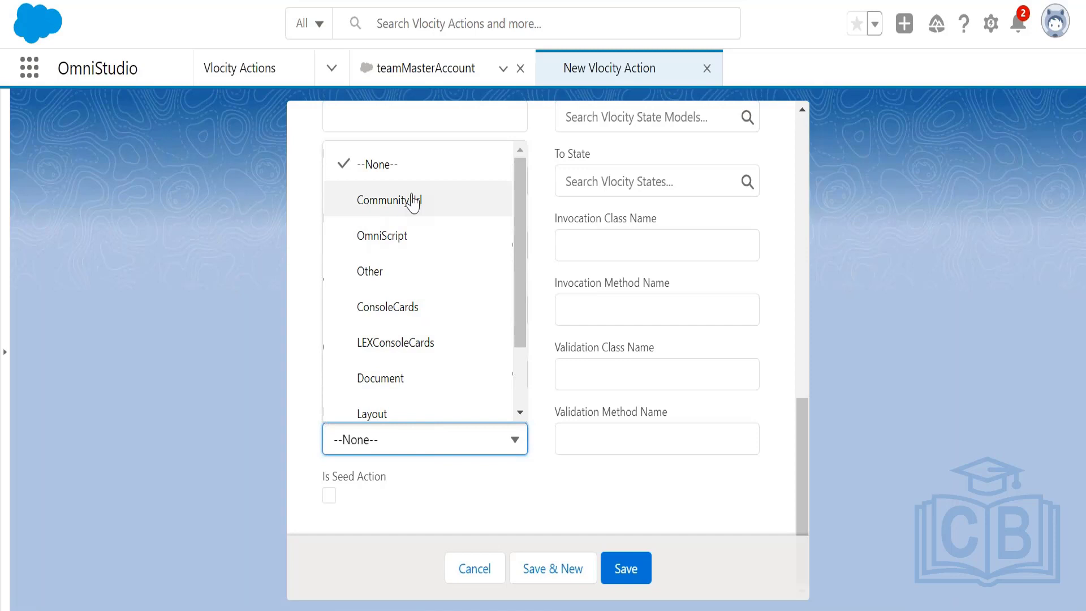
{"action": "mouse_move", "coordinate": [520, 226]}
{"action": "left_mouse_down"}
{"action": "mouse_move", "coordinate": [516, 284]}
{"action": "mouse_move", "coordinate": [516, 206]}
{"action": "left_mouse_up"}
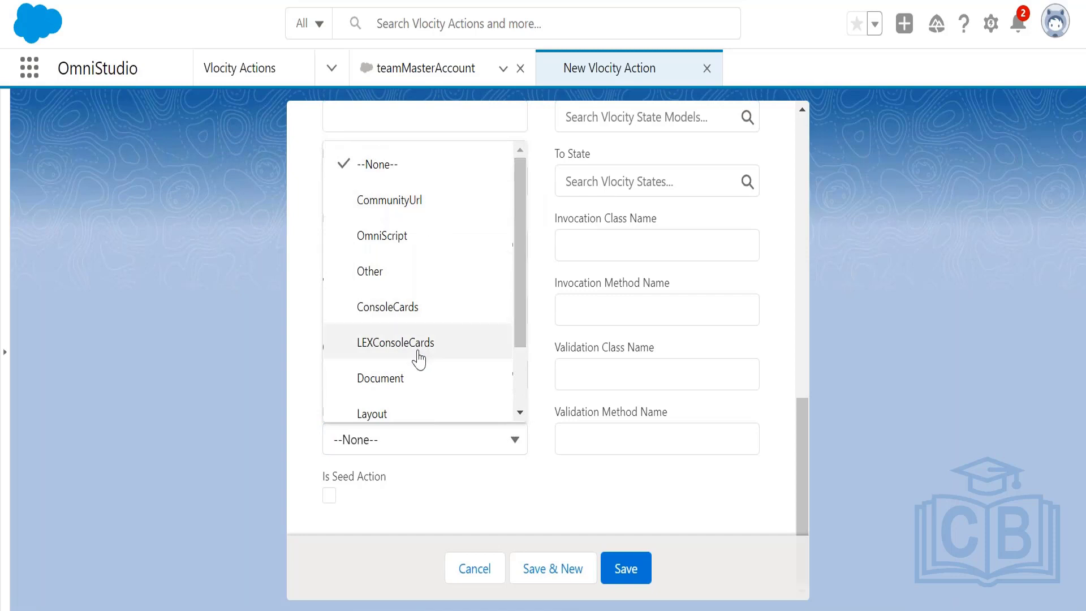
{"action": "left_click", "coordinate": [421, 236]}
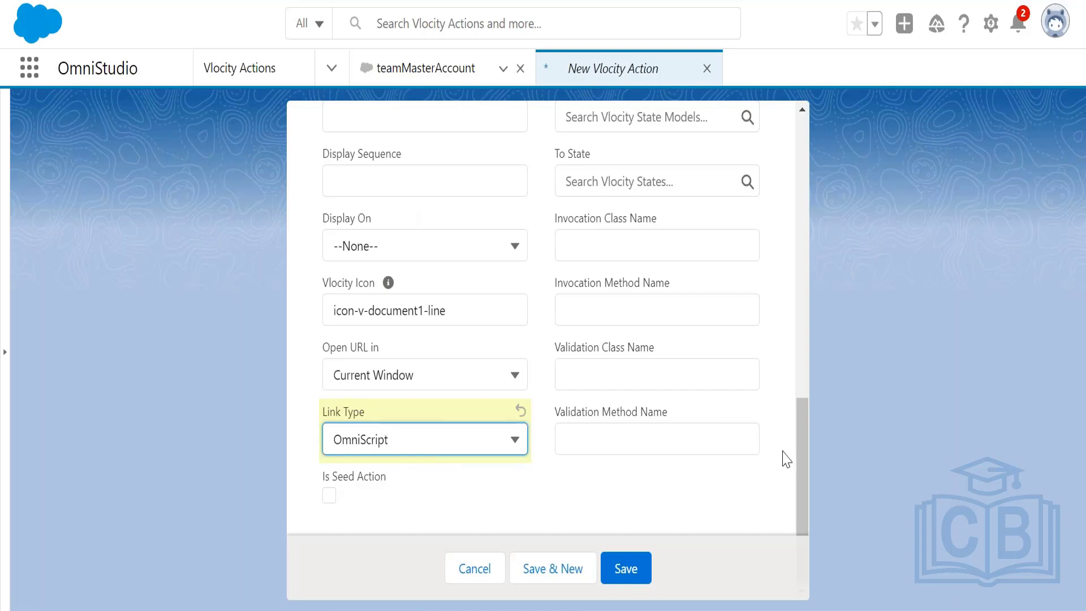
Step: Recheck the Target URL and link settings of the new Vlocity Action and discard it without saving
{"action": "scroll", "coordinate": [809, 340], "scroll_direction": "up", "scroll_amount": 1}
{"action": "scroll", "coordinate": [809, 340], "scroll_direction": "up", "scroll_amount": 4}
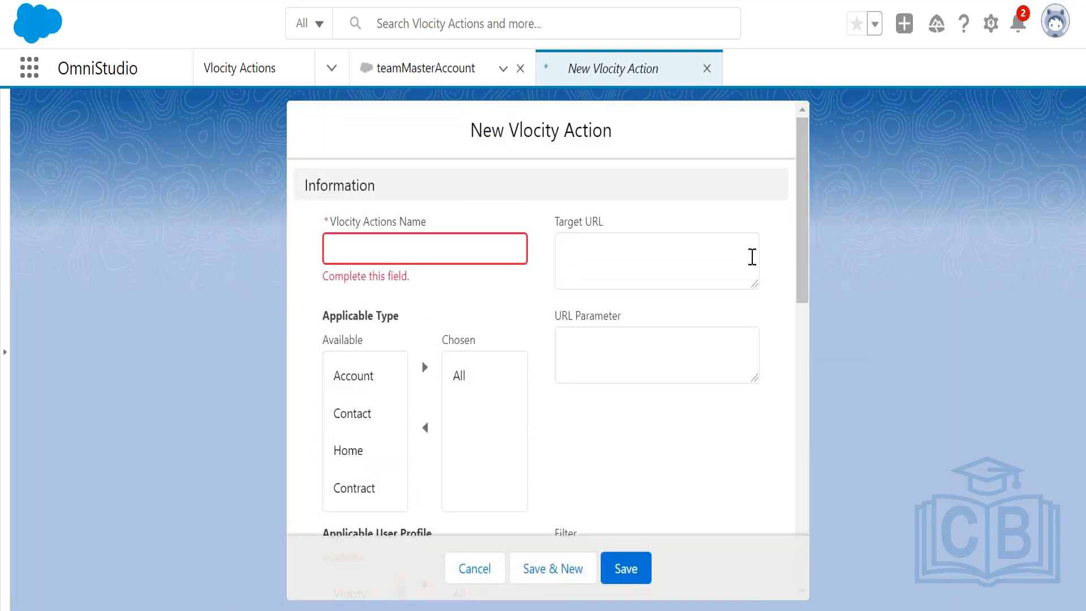
{"action": "left_click", "coordinate": [751, 257]}
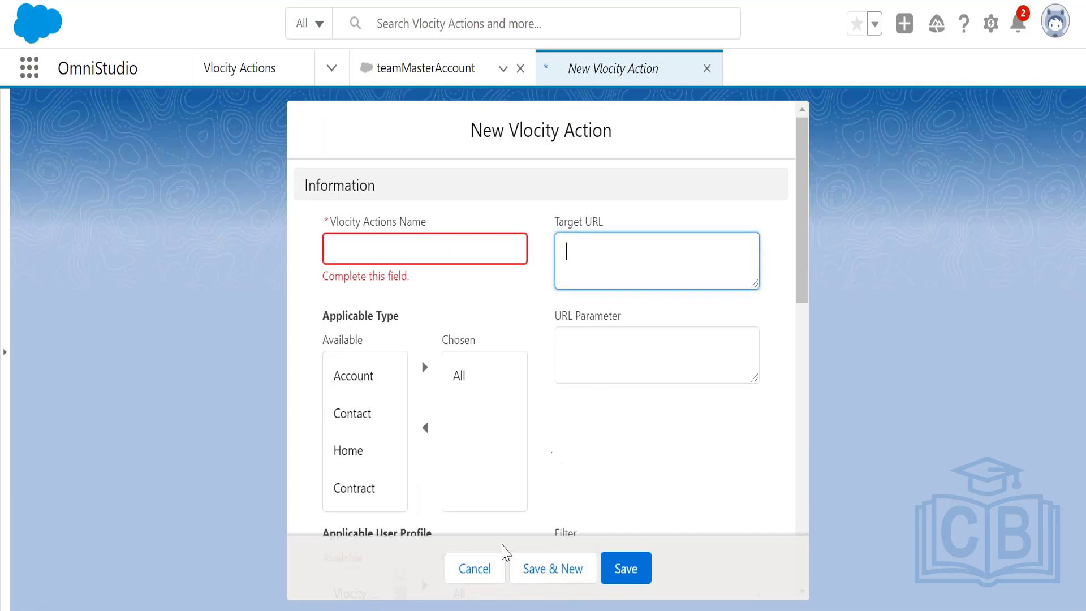
{"action": "left_click_drag", "start_coordinate": [805, 213], "coordinate": [790, 473]}
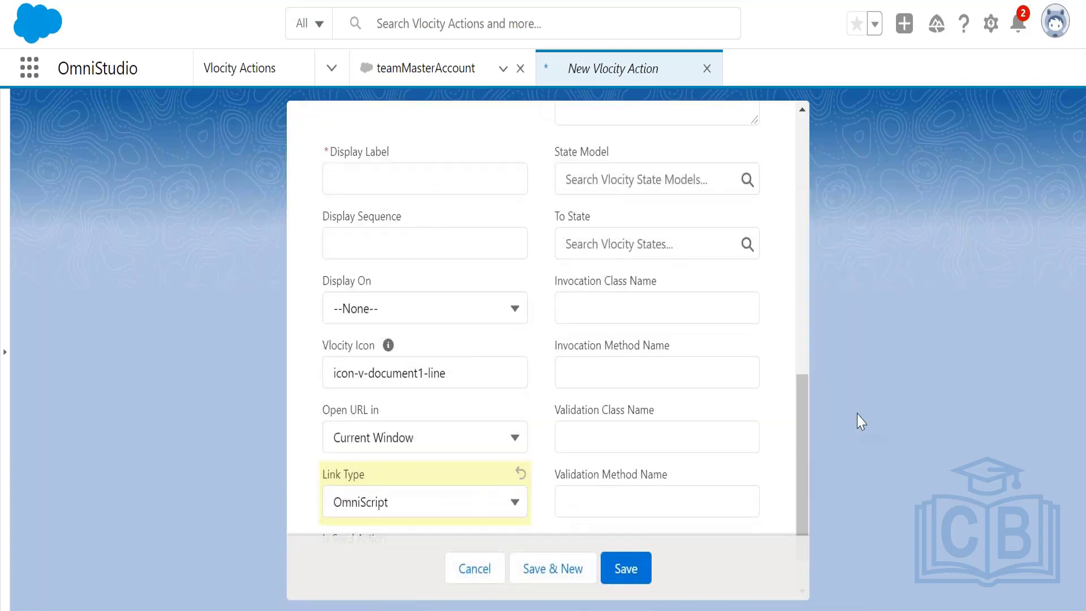
{"action": "left_click_drag", "start_coordinate": [805, 430], "coordinate": [662, 238]}
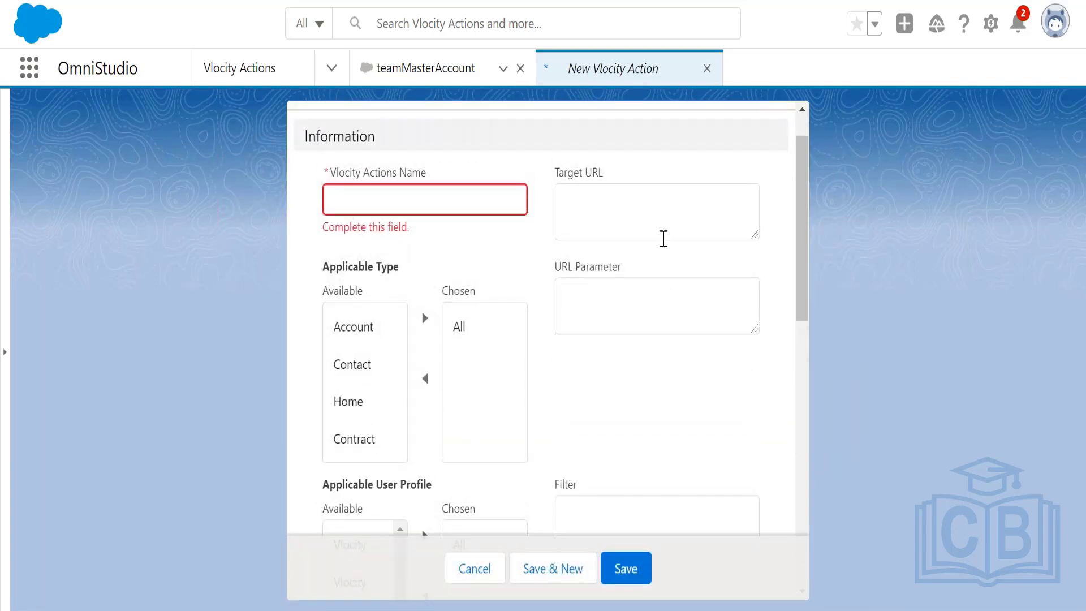
{"action": "left_click", "coordinate": [475, 569]}
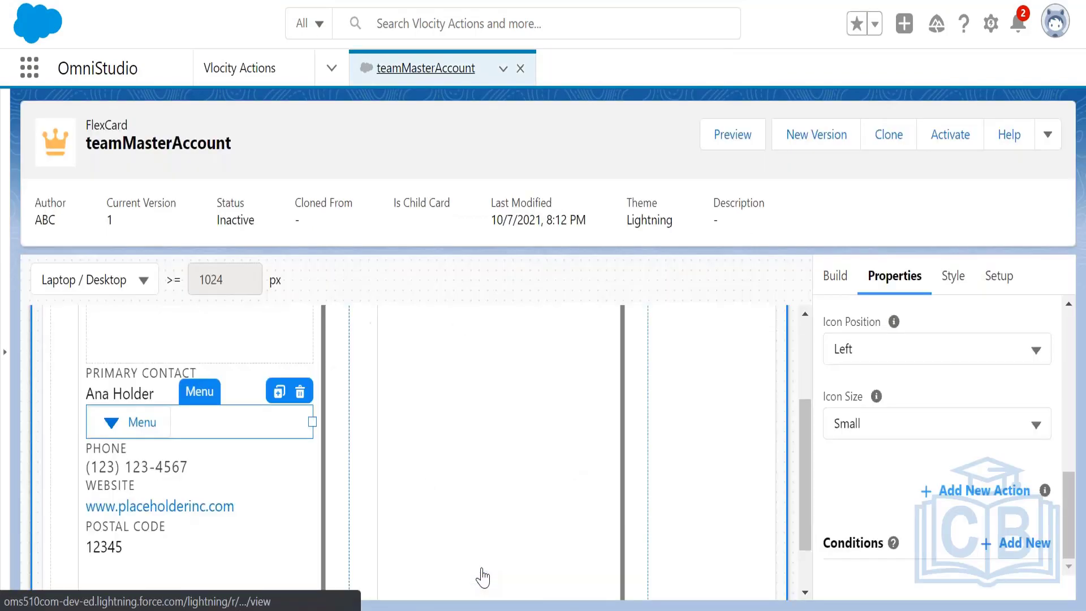
Step: Open the sample Update Primary Contact Vlocity Action and review its Target URL, Link Type and Open URL in fields
{"action": "left_click", "coordinate": [283, 79]}
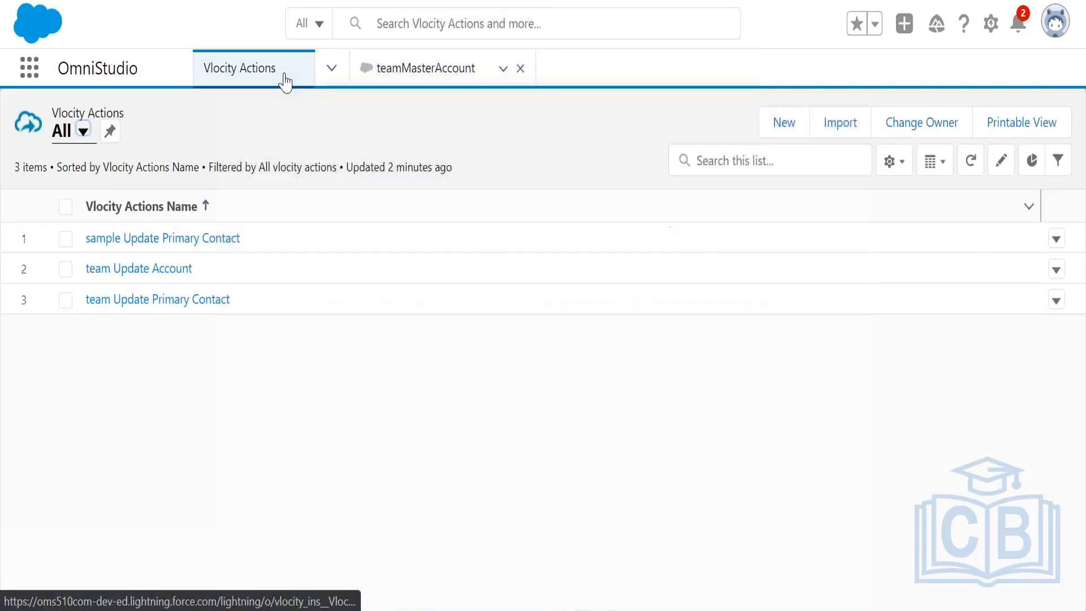
{"action": "left_click", "coordinate": [132, 245]}
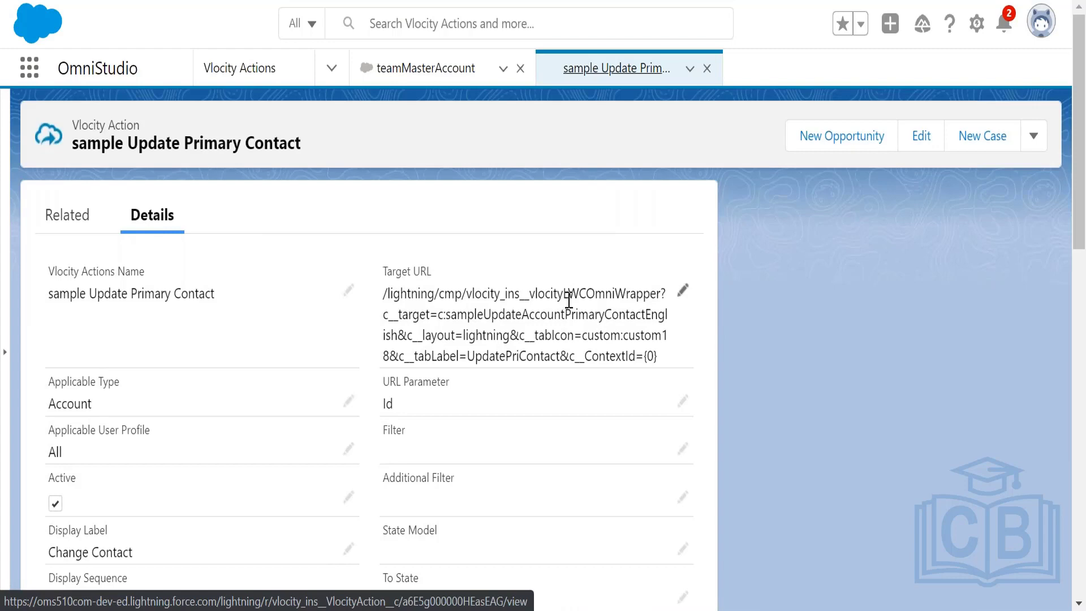
{"action": "left_click_drag", "start_coordinate": [569, 300], "coordinate": [667, 295]}
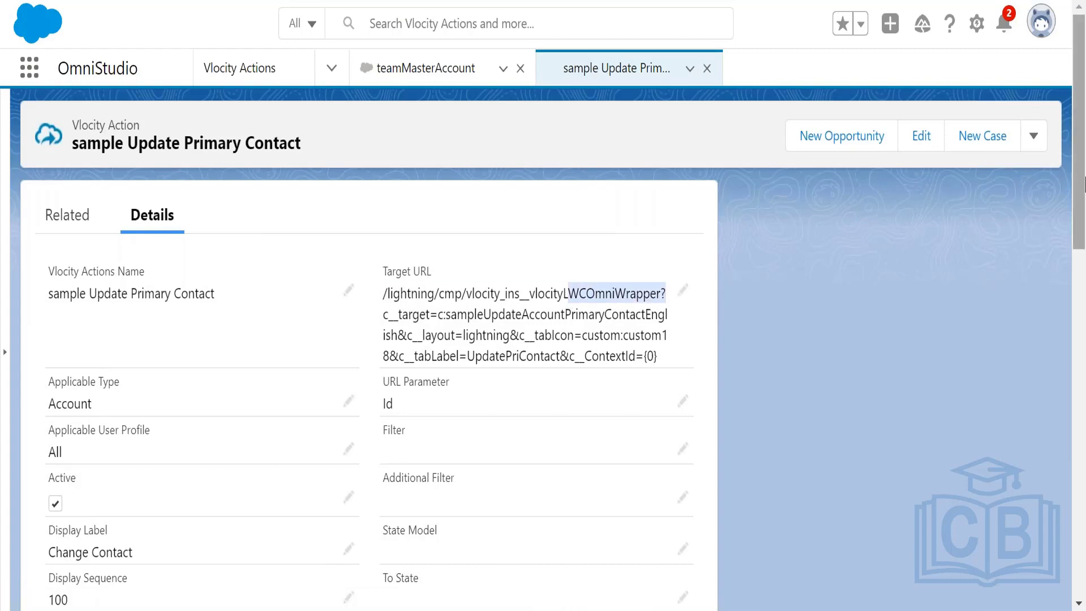
{"action": "left_click_drag", "start_coordinate": [1080, 185], "coordinate": [1036, 594]}
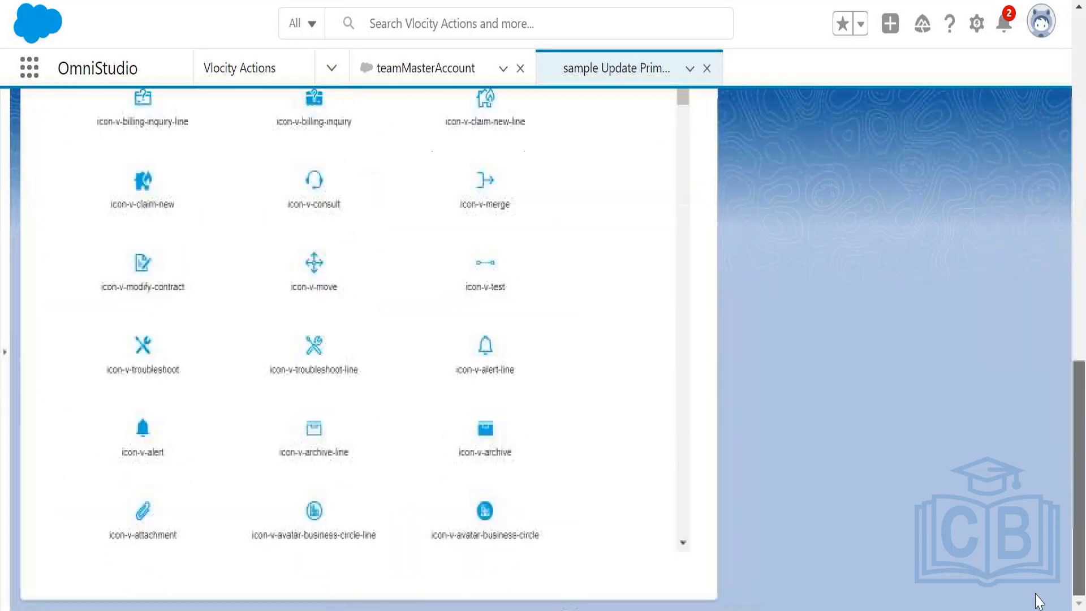
{"action": "scroll", "coordinate": [1064, 439], "scroll_direction": "up", "scroll_amount": 8}
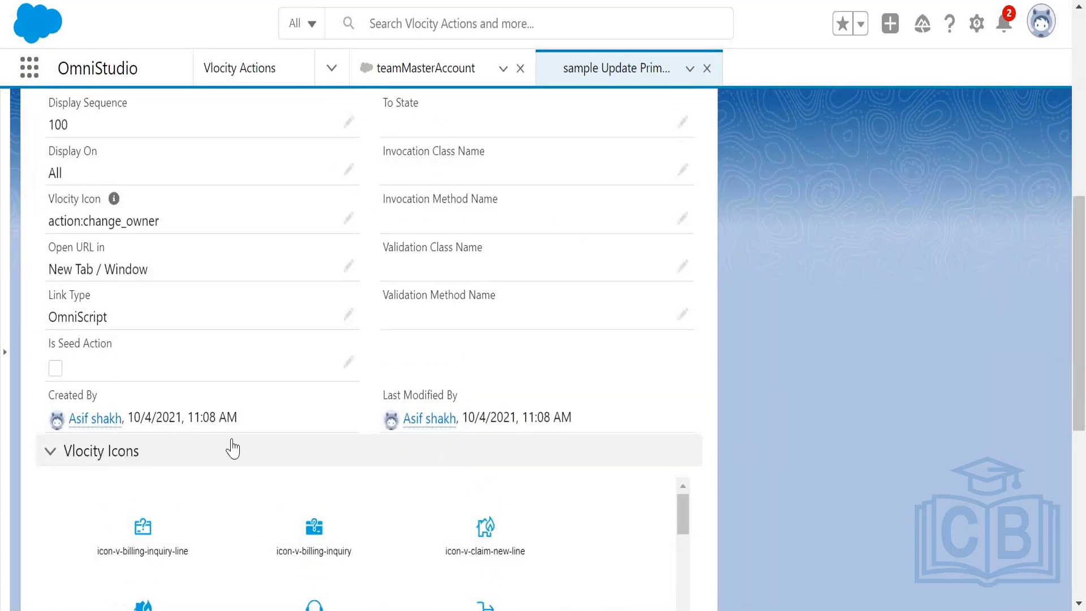
{"action": "left_click_drag", "start_coordinate": [48, 309], "coordinate": [134, 339]}
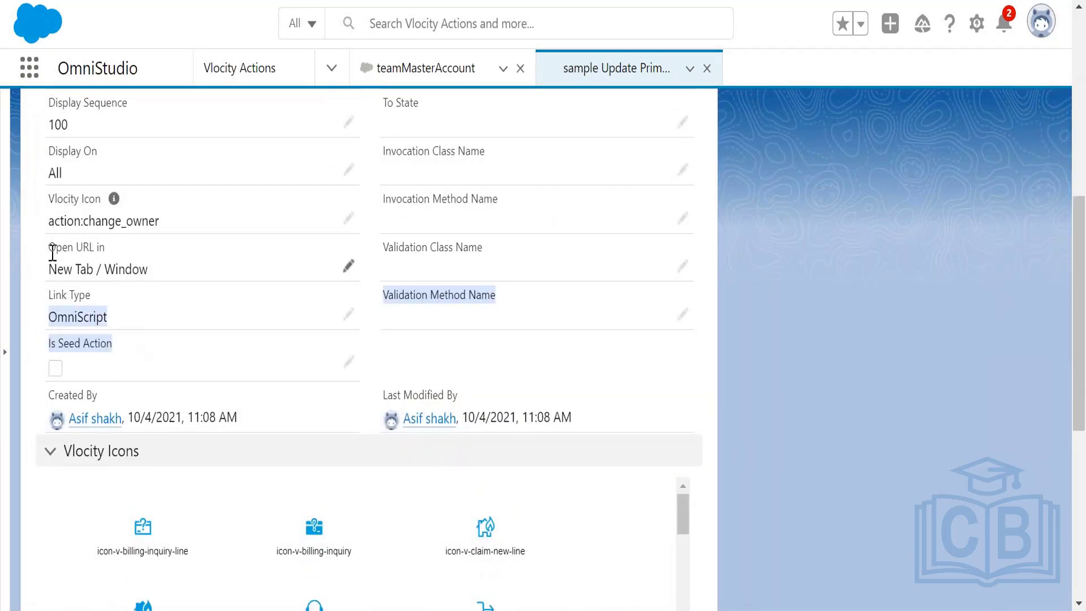
{"action": "left_click_drag", "start_coordinate": [53, 253], "coordinate": [107, 247]}
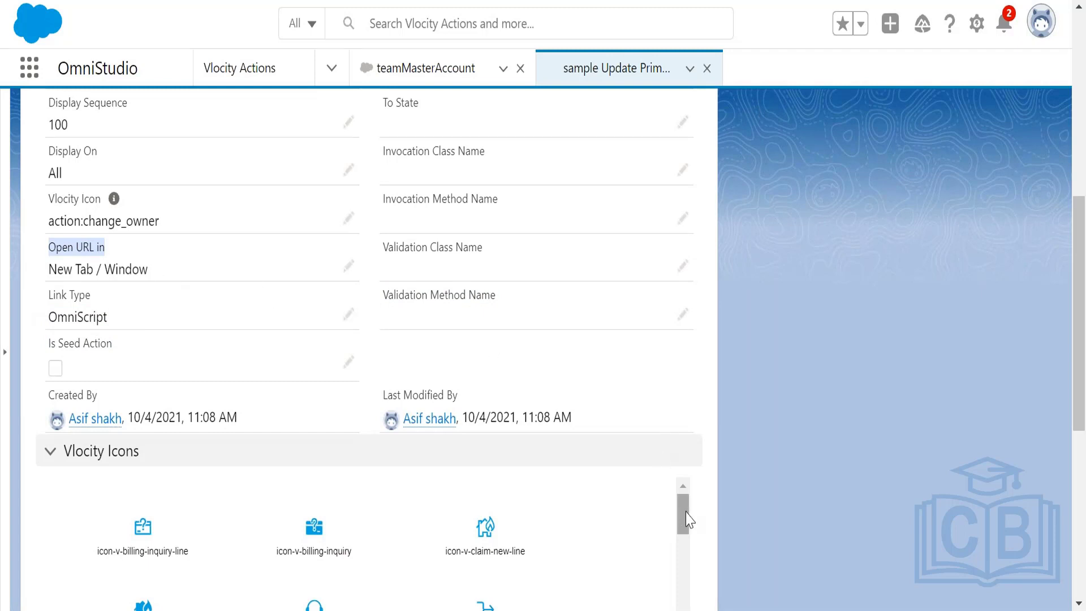
Step: Browse the Vlocity Icons gallery and highlight the icon name icon-v-chat2-line
{"action": "left_click_drag", "start_coordinate": [688, 519], "coordinate": [686, 610]}
{"action": "left_click_drag", "start_coordinate": [1077, 283], "coordinate": [1066, 436]}
{"action": "mouse_move", "coordinate": [686, 253]}
{"action": "left_mouse_down"}
{"action": "mouse_move", "coordinate": [686, 576]}
{"action": "mouse_move", "coordinate": [709, 211]}
{"action": "left_mouse_up"}
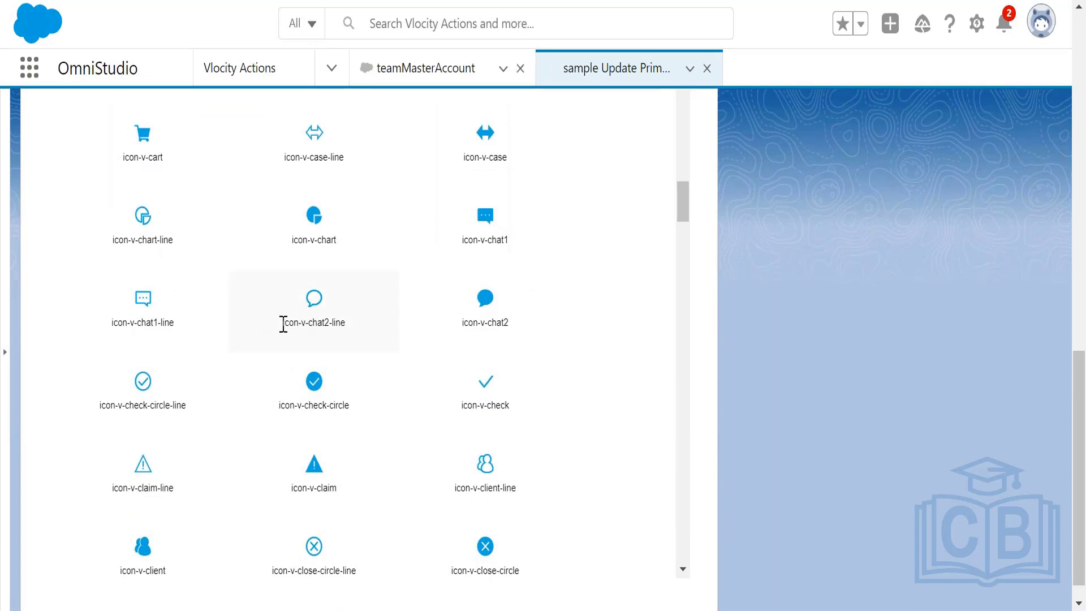
{"action": "left_click_drag", "start_coordinate": [283, 324], "coordinate": [365, 338]}
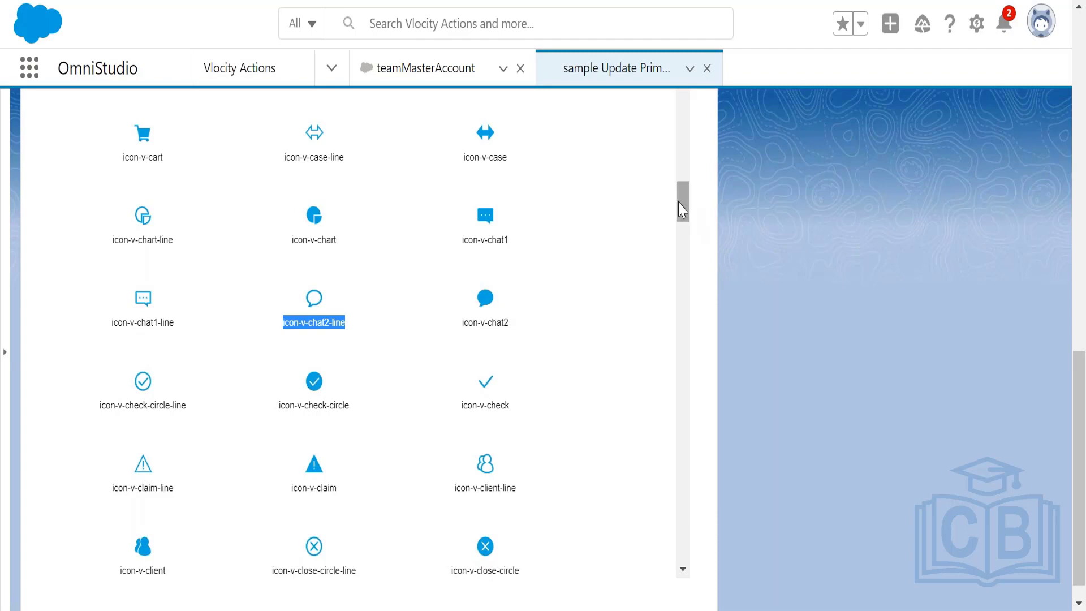
{"action": "left_click_drag", "start_coordinate": [681, 208], "coordinate": [686, 113]}
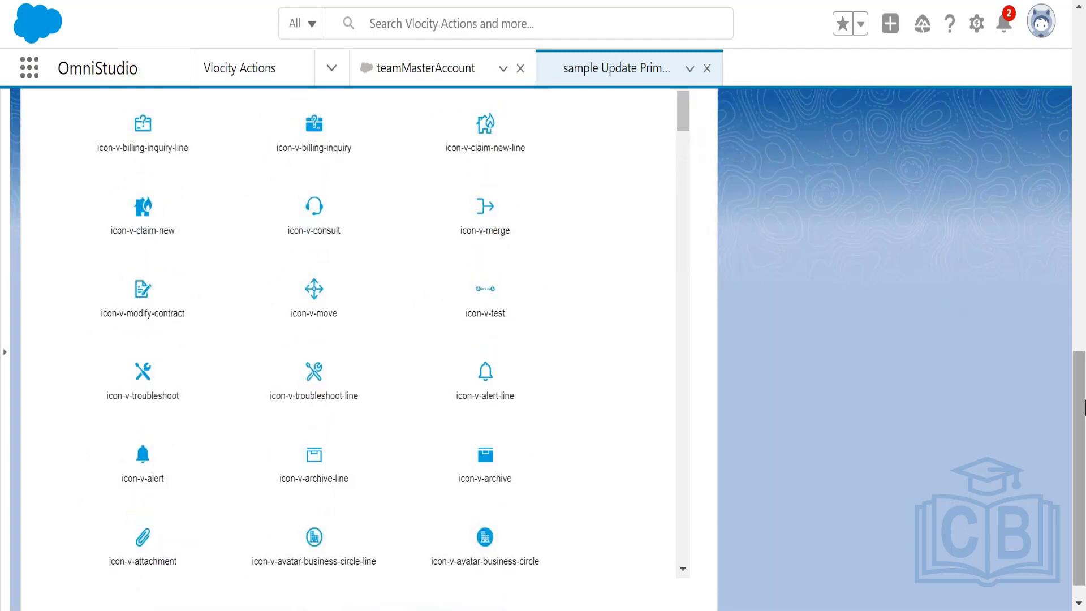
{"action": "left_click_drag", "start_coordinate": [1078, 408], "coordinate": [1077, 206]}
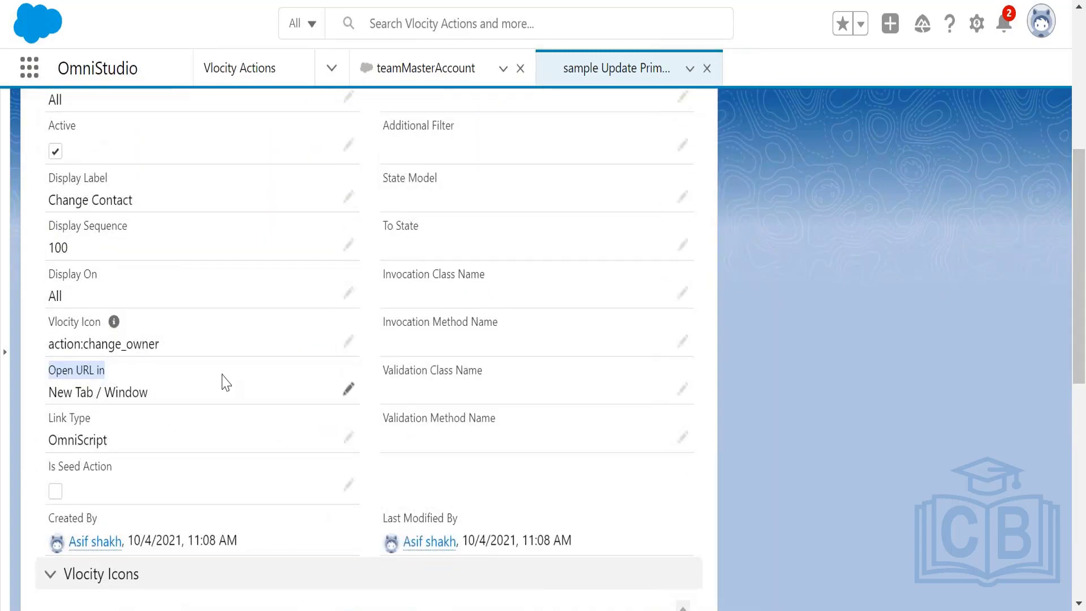
Step: Check the Vlocity Icon field of the sample action and close its record
{"action": "left_click", "coordinate": [52, 328]}
{"action": "left_click_drag", "start_coordinate": [53, 327], "coordinate": [147, 331]}
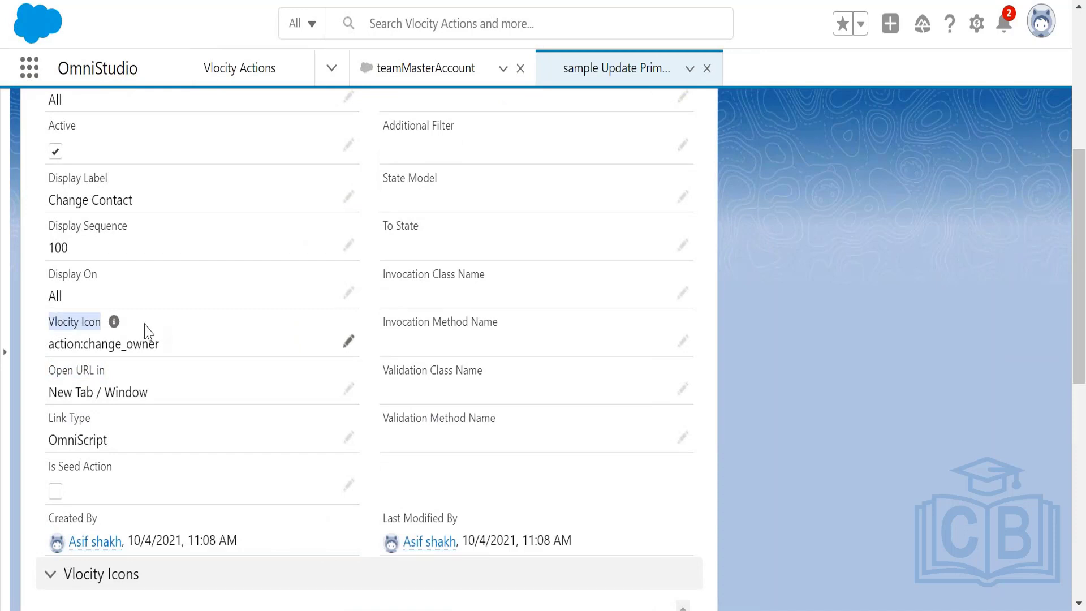
{"action": "left_click_drag", "start_coordinate": [1081, 212], "coordinate": [1060, 104]}
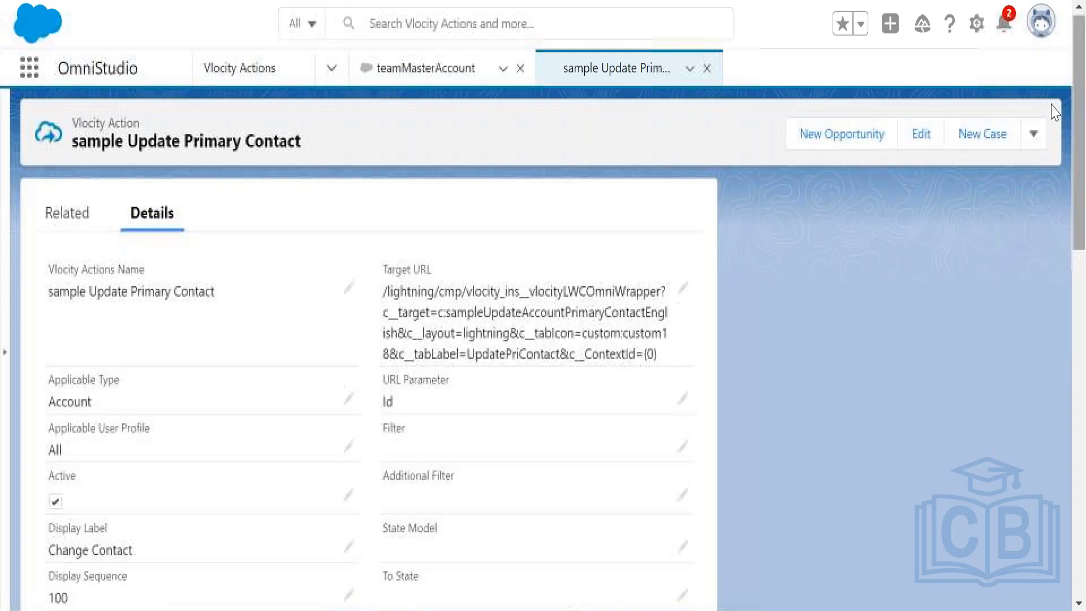
{"action": "left_click", "coordinate": [707, 68]}
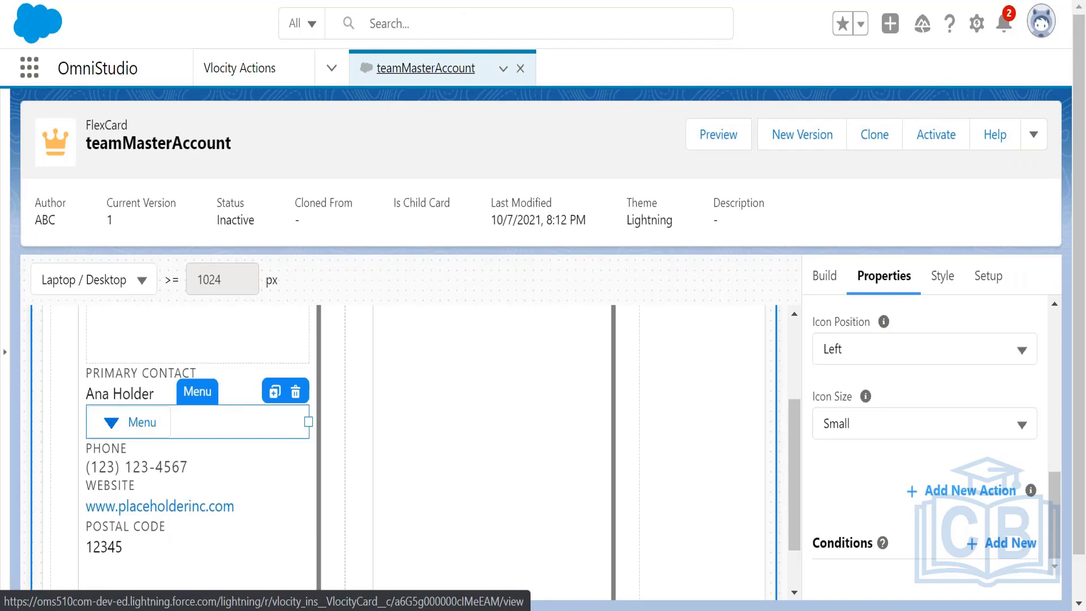
Step: Switch to the Paint notes and add the red text "Reusable Actions" after the OmniStudio Actions line
{"action": "key", "text": "alt+Tab"}
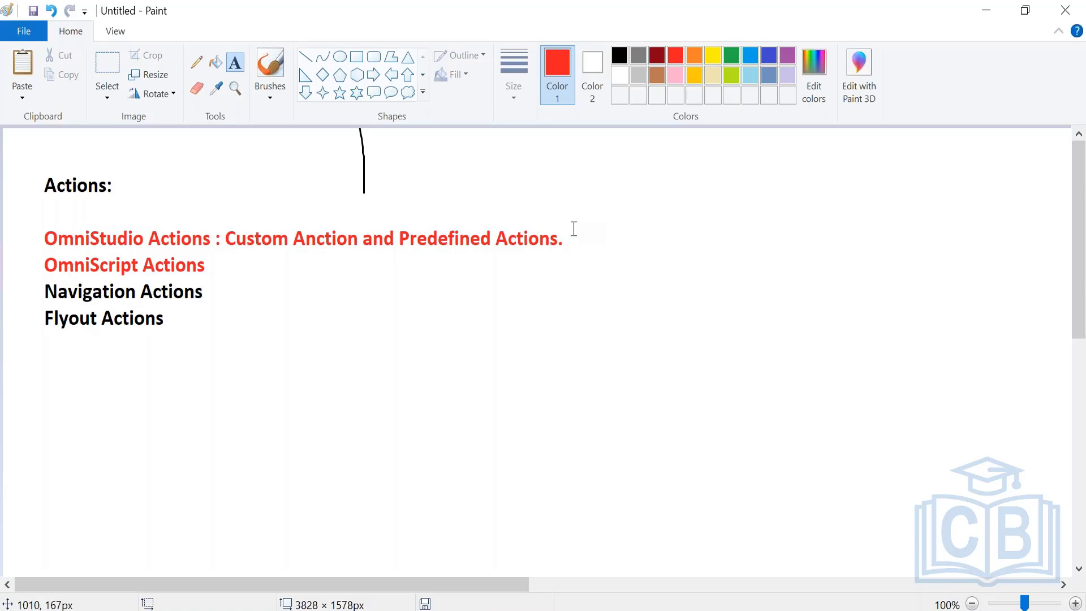
{"action": "left_click_drag", "start_coordinate": [568, 225], "coordinate": [696, 269]}
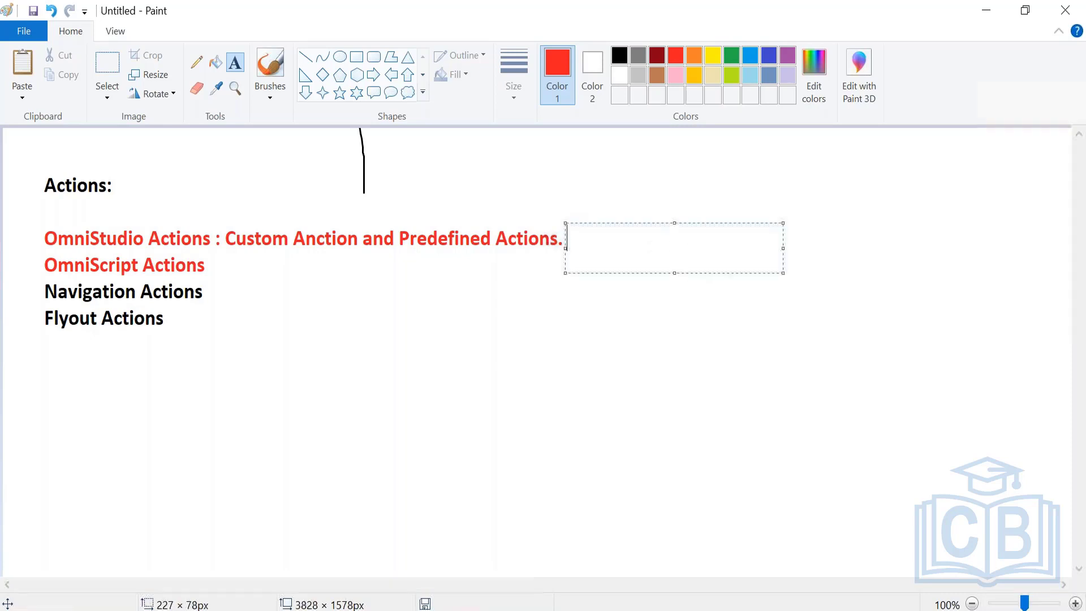
{"action": "type", "text": "R "}
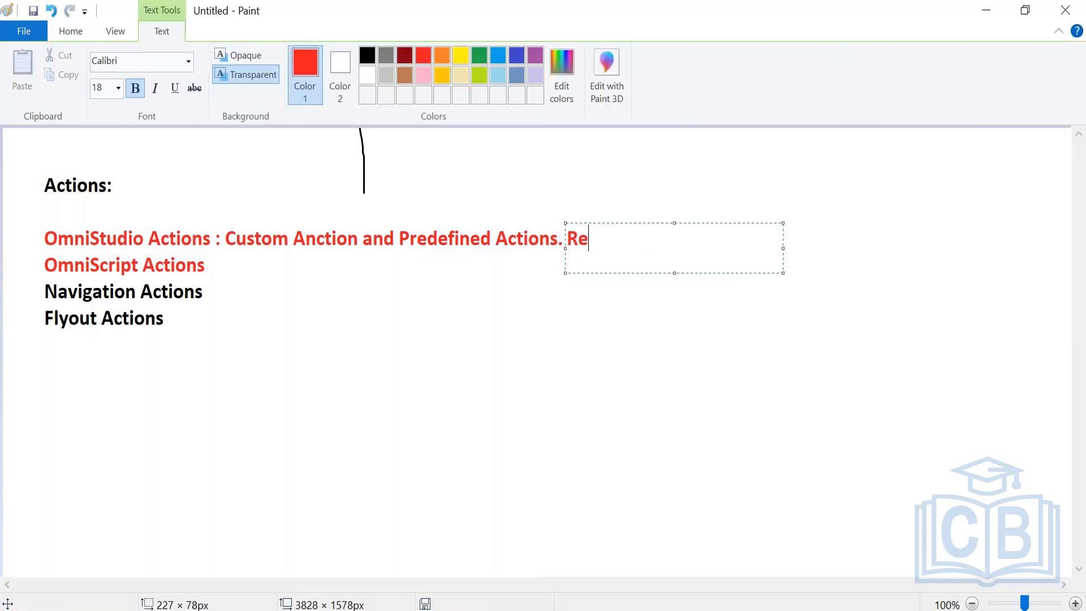
{"action": "type", "text": "usable"}
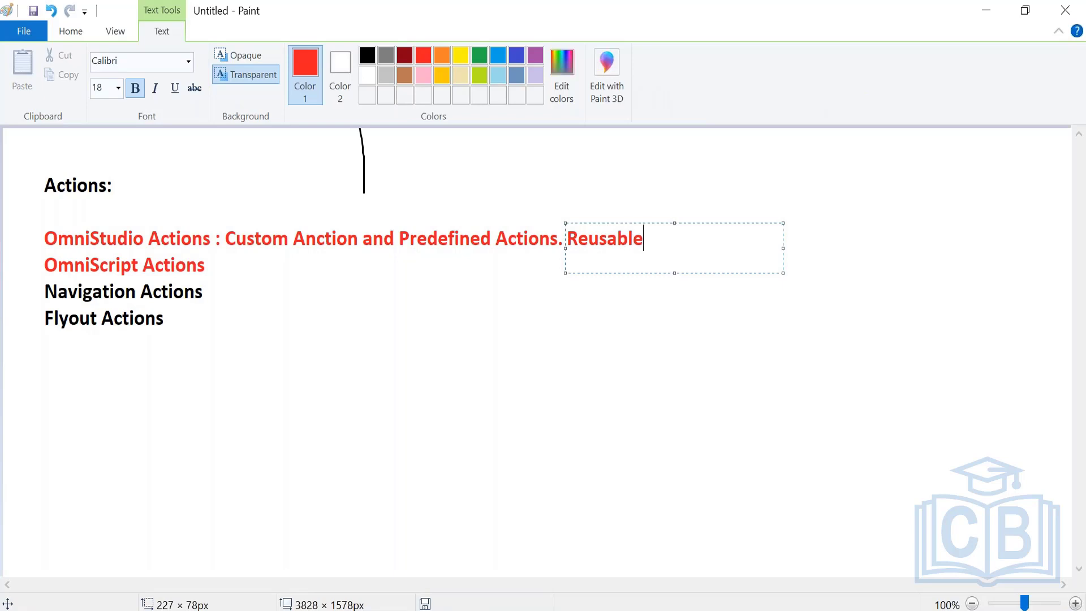
{"action": "type", "text": " Actions"}
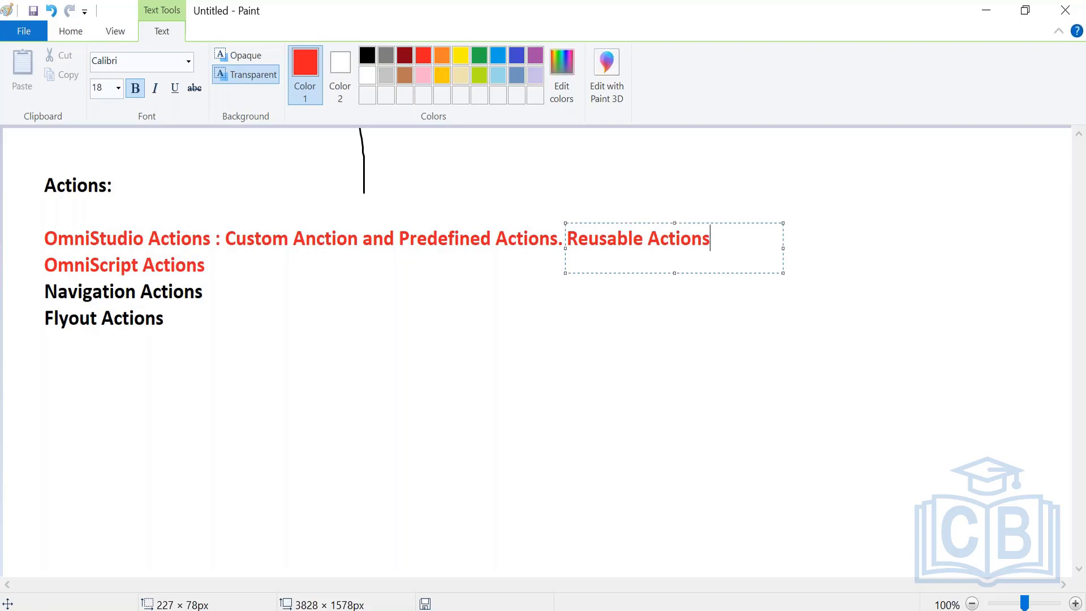
{"action": "left_click", "coordinate": [587, 368]}
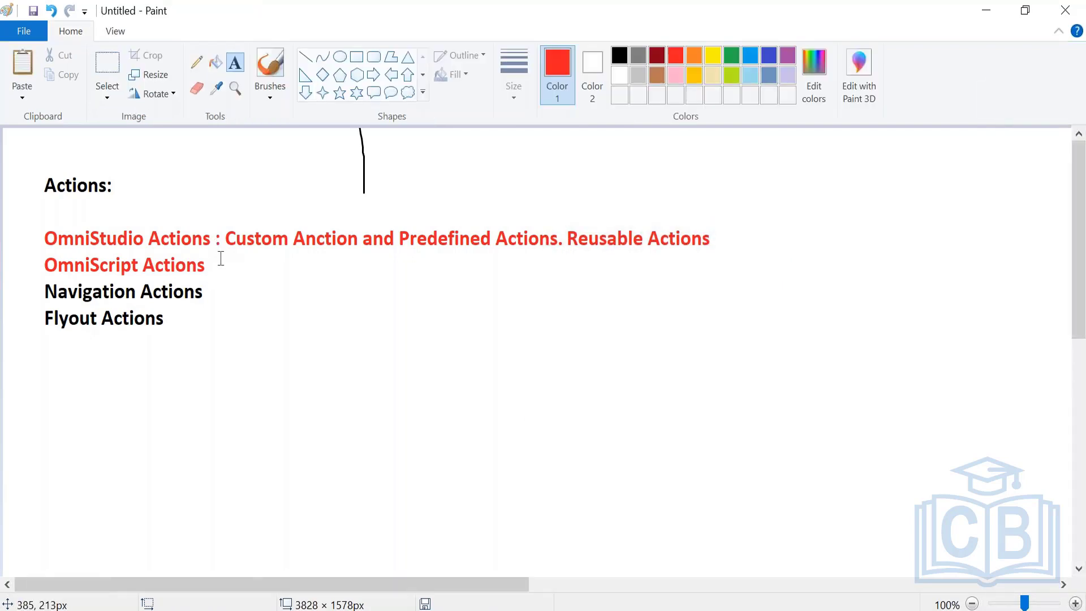
Step: Add the red text ": This is Specific to OS" beside OmniScript Actions in the notes
{"action": "mouse_move", "coordinate": [221, 259]}
{"action": "left_mouse_down"}
{"action": "mouse_move", "coordinate": [260, 268]}
{"action": "mouse_move", "coordinate": [260, 255]}
{"action": "left_mouse_up"}
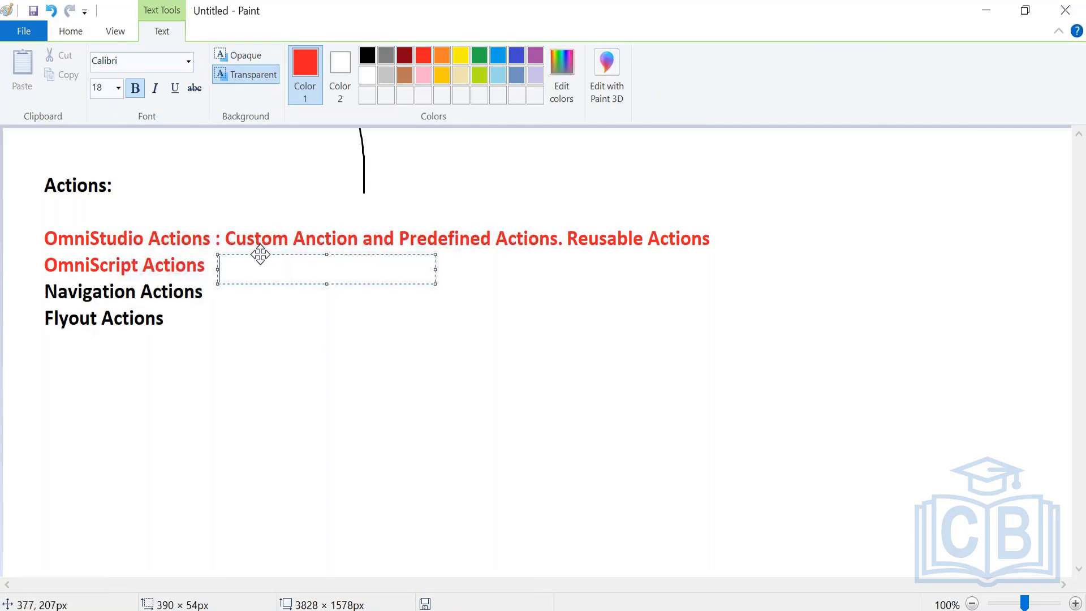
{"action": "type", "text": ":"}
{"action": "left_click_drag", "start_coordinate": [272, 254], "coordinate": [267, 250]}
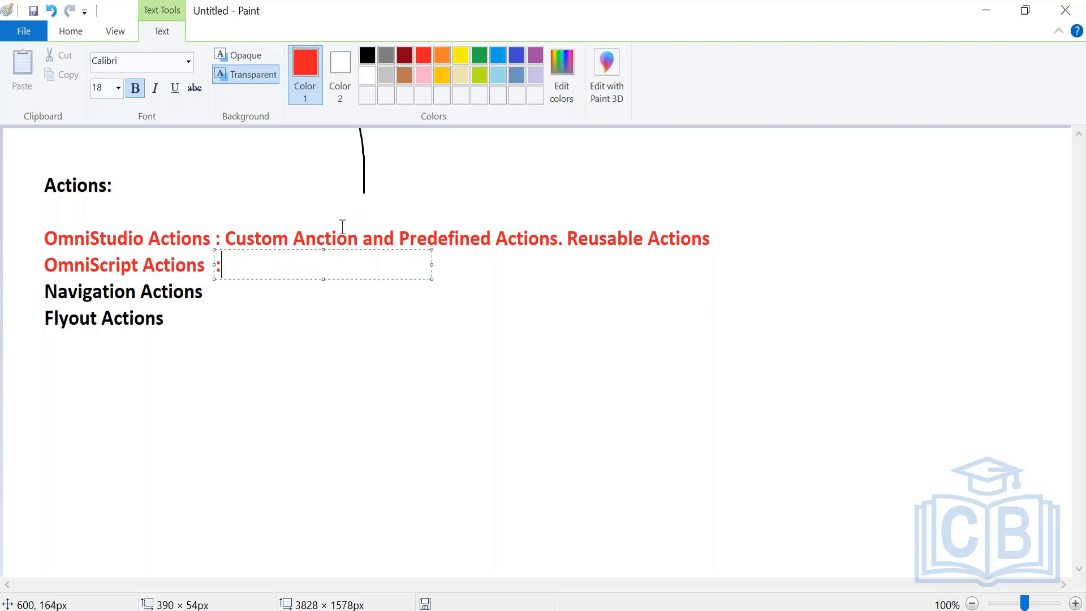
{"action": "type", "text": "This is Specif"}
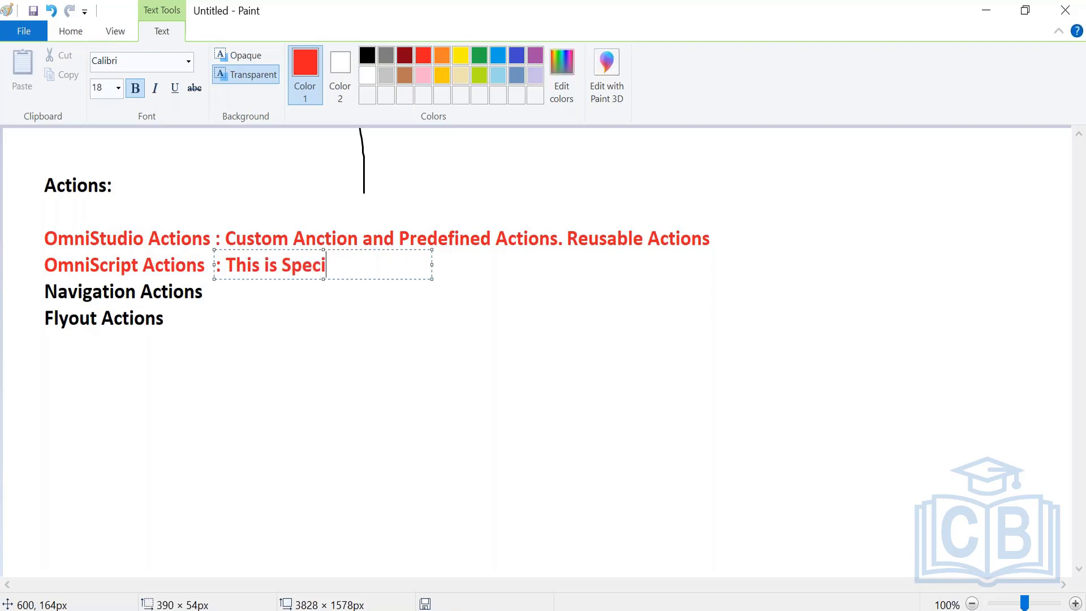
{"action": "key", "text": "BackSpace"}
{"action": "key", "text": "BackSpace"}
{"action": "type", "text": "ific to OS Act"}
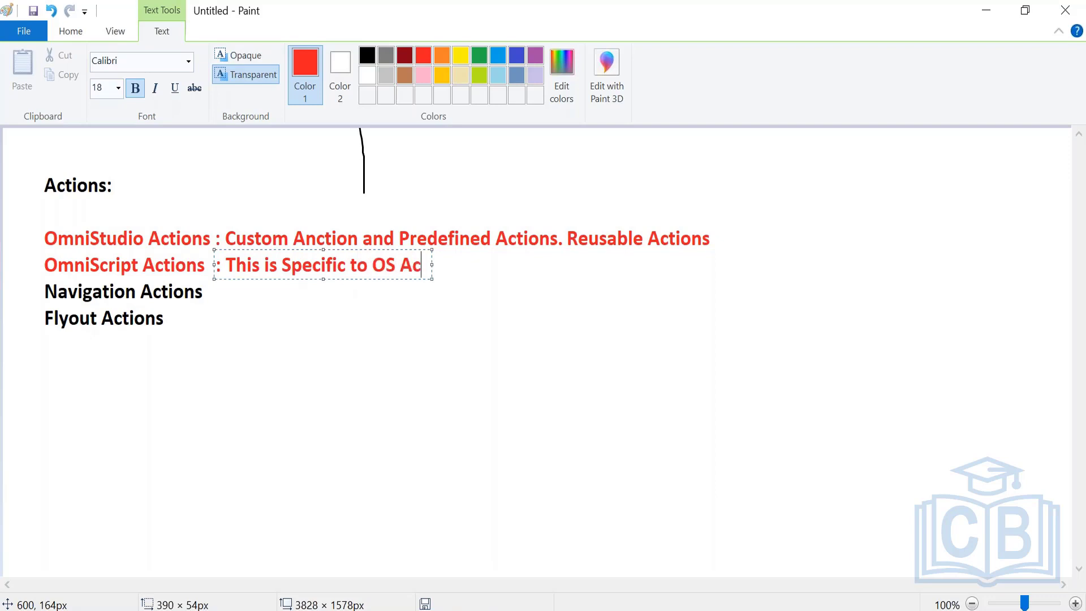
{"action": "key", "text": "BackSpace"}
{"action": "key", "text": "BackSpace"}
{"action": "key", "text": "BackSpace"}
{"action": "left_click", "coordinate": [308, 342]}
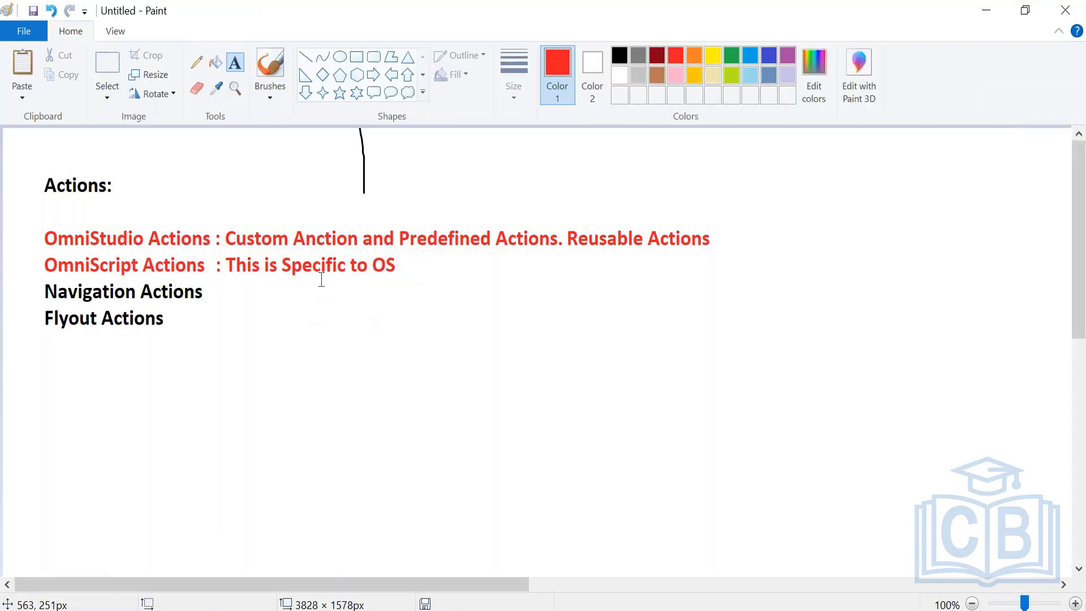
{"action": "left_click_drag", "start_coordinate": [38, 229], "coordinate": [214, 250]}
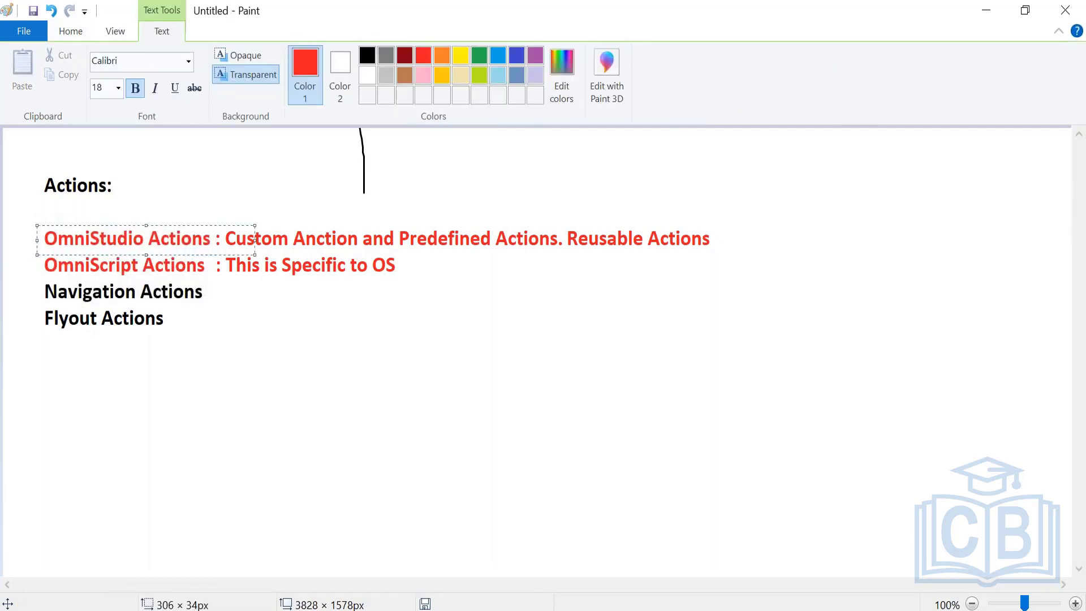
{"action": "left_click", "coordinate": [261, 282]}
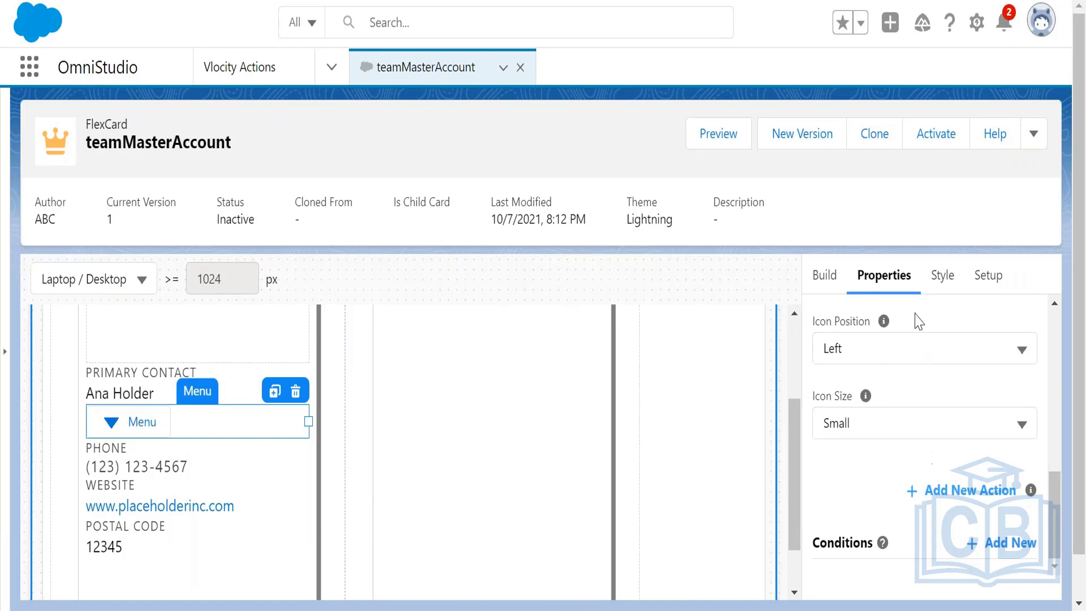
Step: Back in the FlexCard, add a new action to the menu, set its Action Type to Vlocity Action and review its fields
{"action": "mouse_move", "coordinate": [1056, 499]}
{"action": "left_mouse_down"}
{"action": "mouse_move", "coordinate": [1076, 292]}
{"action": "mouse_move", "coordinate": [1056, 398]}
{"action": "mouse_move", "coordinate": [1063, 504]}
{"action": "left_mouse_up"}
{"action": "left_click", "coordinate": [981, 492]}
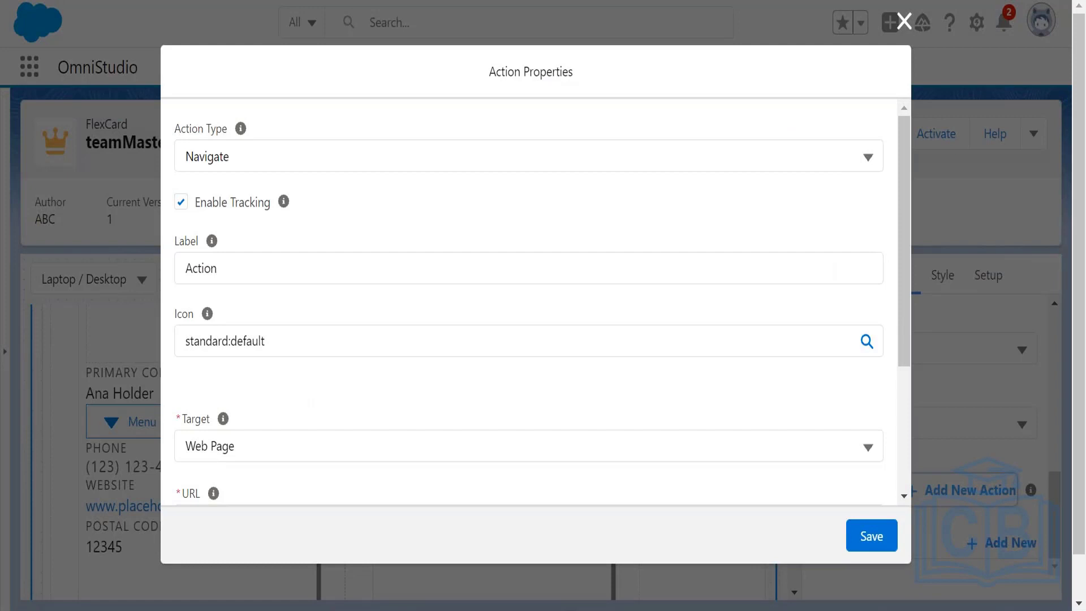
{"action": "left_click", "coordinate": [462, 161]}
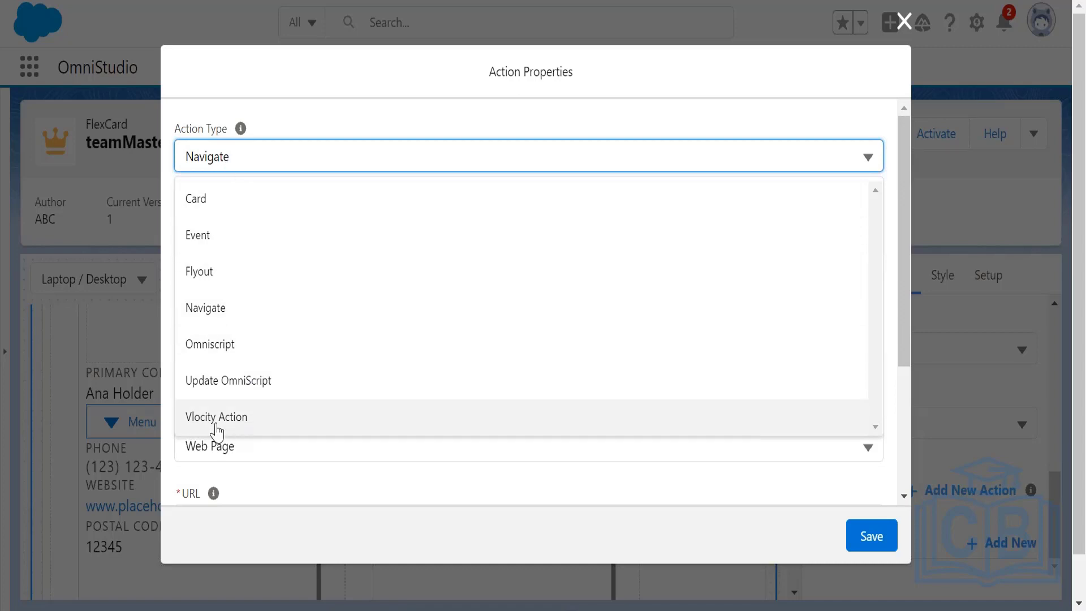
{"action": "left_click", "coordinate": [255, 427]}
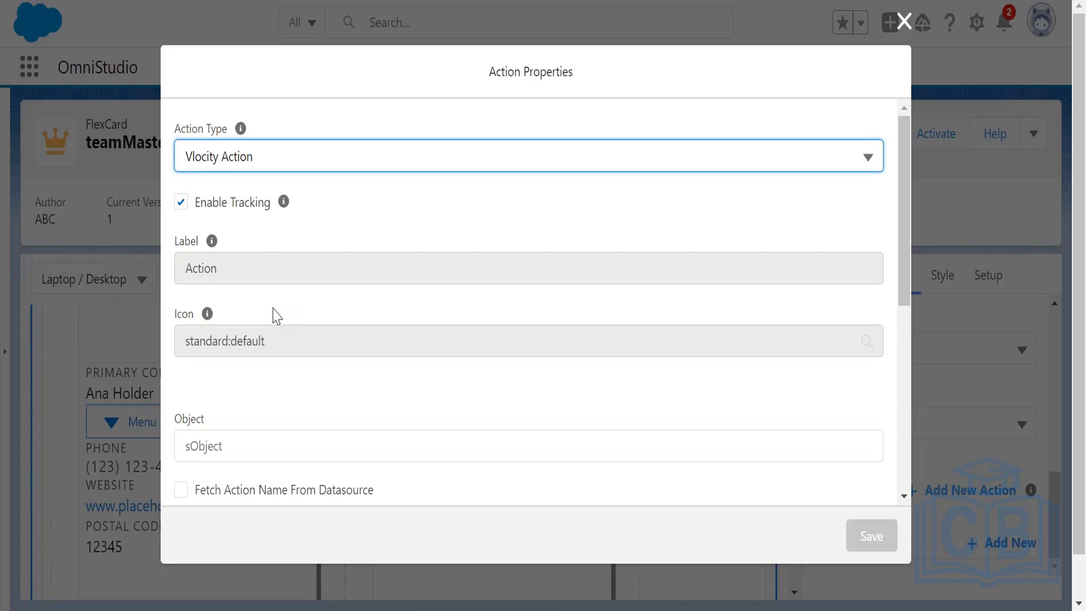
{"action": "left_click", "coordinate": [905, 206]}
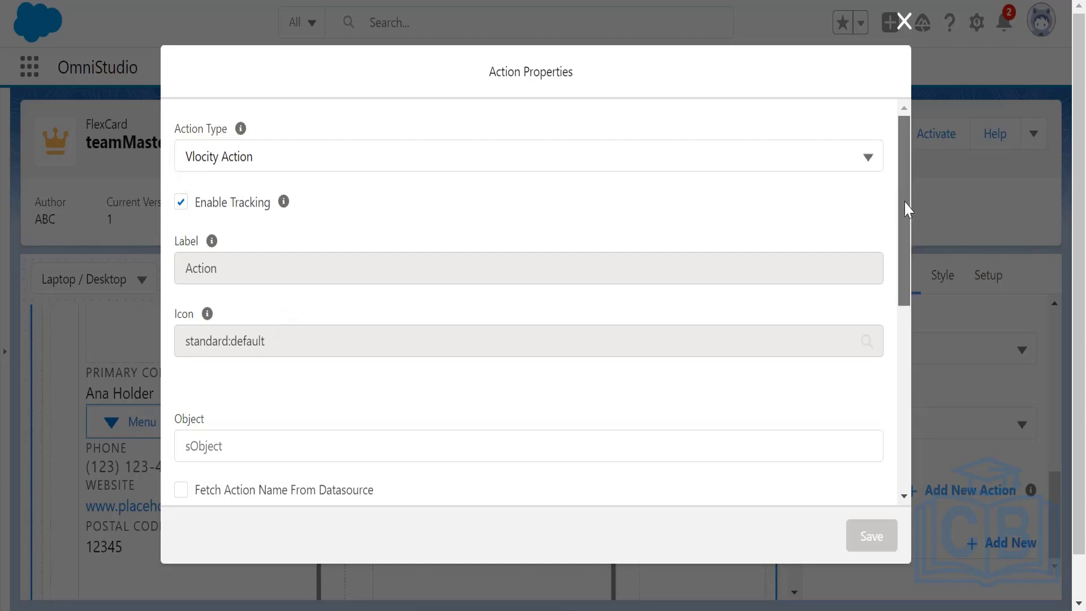
{"action": "left_click_drag", "start_coordinate": [905, 207], "coordinate": [907, 266]}
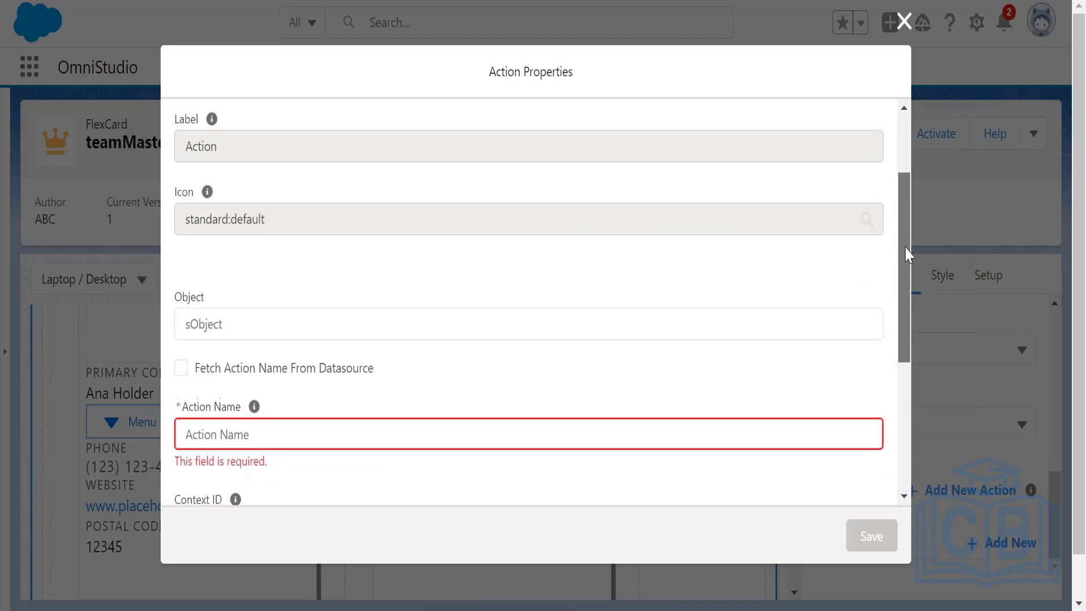
{"action": "left_click_drag", "start_coordinate": [907, 266], "coordinate": [902, 145]}
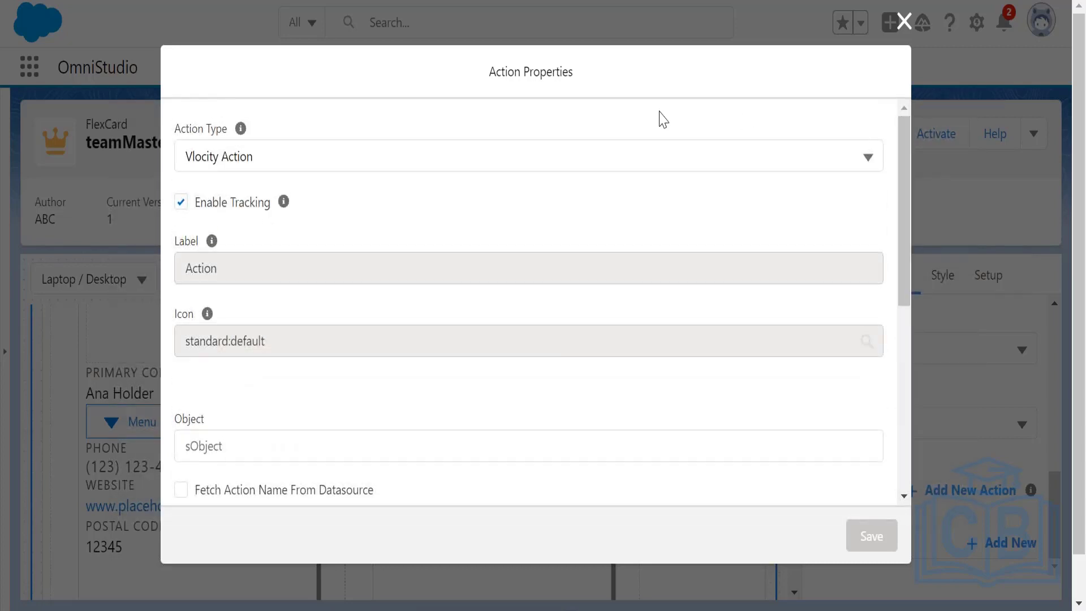
Step: Change the new menu action's Action Type to Omniscript
{"action": "left_click", "coordinate": [566, 168]}
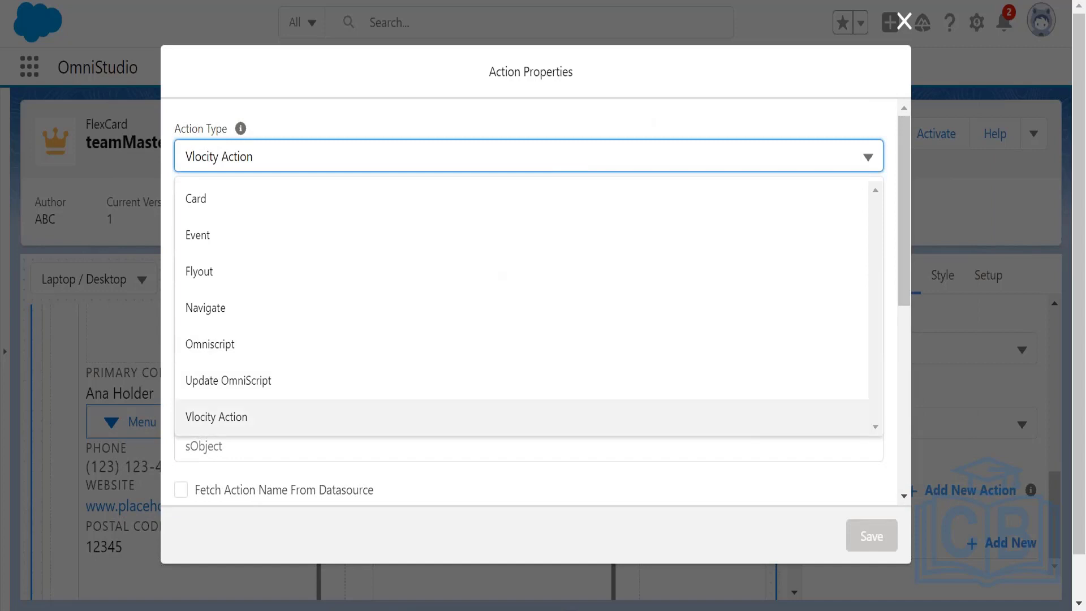
{"action": "left_click", "coordinate": [232, 342]}
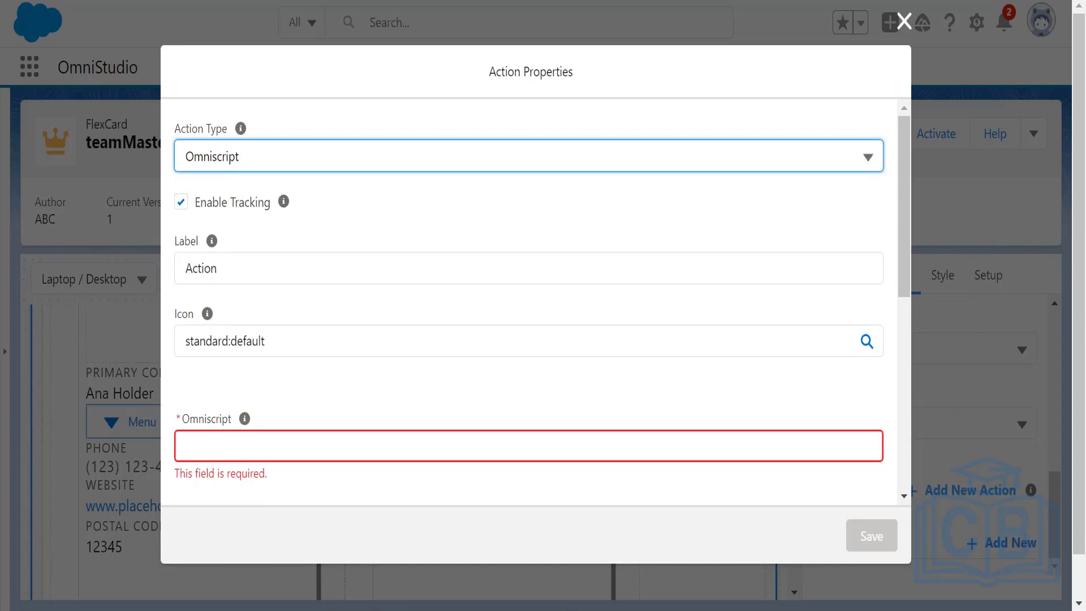
Step: Keep the Omniscript action type and set the new menu action's label to "Edit Account"
{"action": "left_click", "coordinate": [275, 159]}
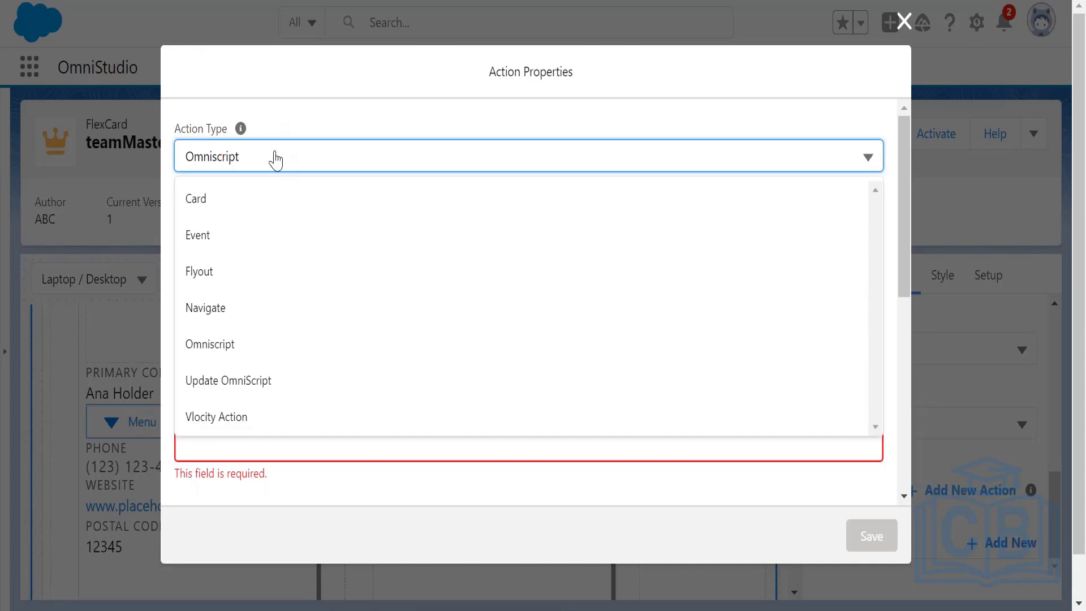
{"action": "left_click", "coordinate": [301, 97]}
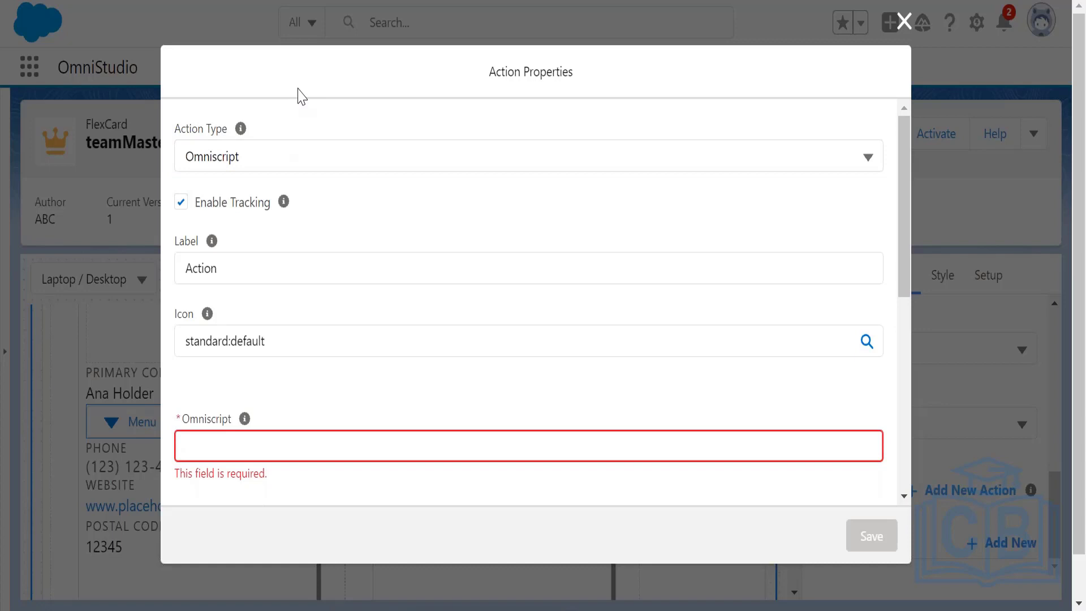
{"action": "left_click_drag", "start_coordinate": [233, 274], "coordinate": [176, 273]}
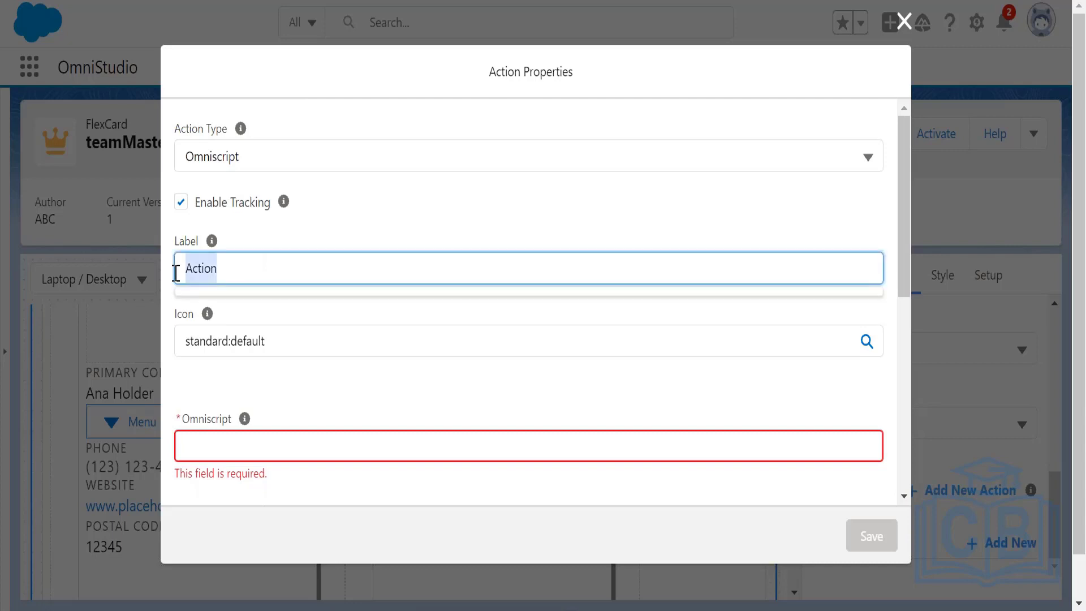
{"action": "type", "text": "Edit Account"}
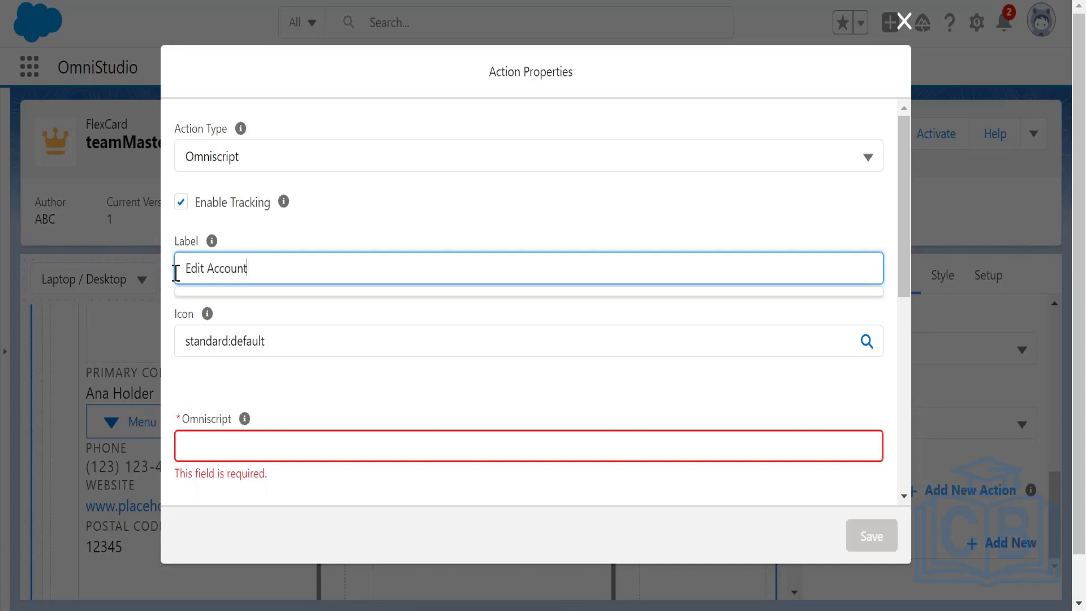
Step: Replace the action's default icon with action:new_account, searching the icon library for "new"
{"action": "key", "text": "Tab"}
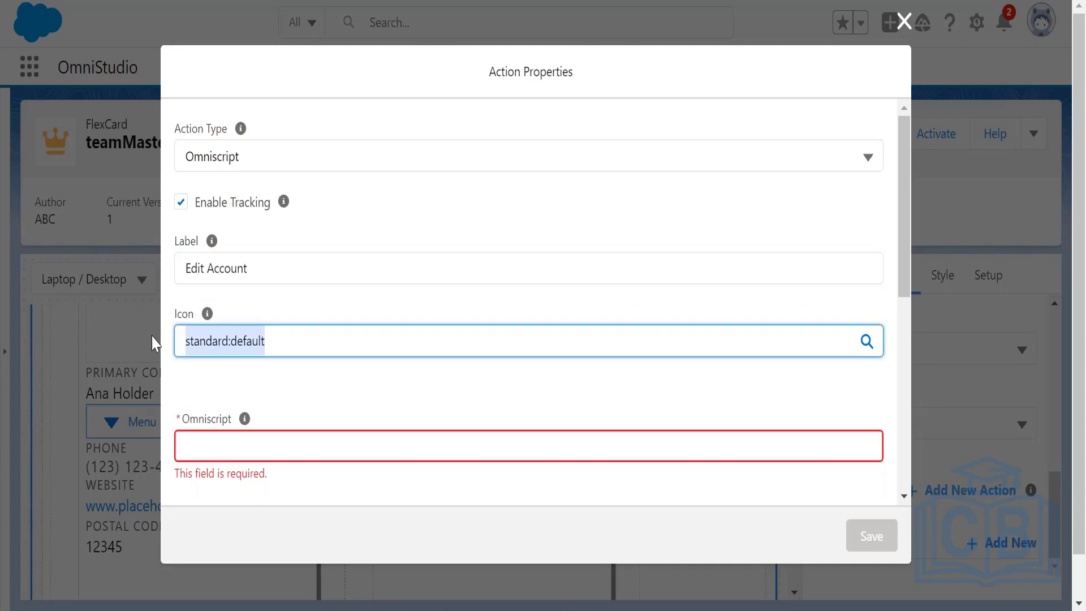
{"action": "key", "text": "BackSpace"}
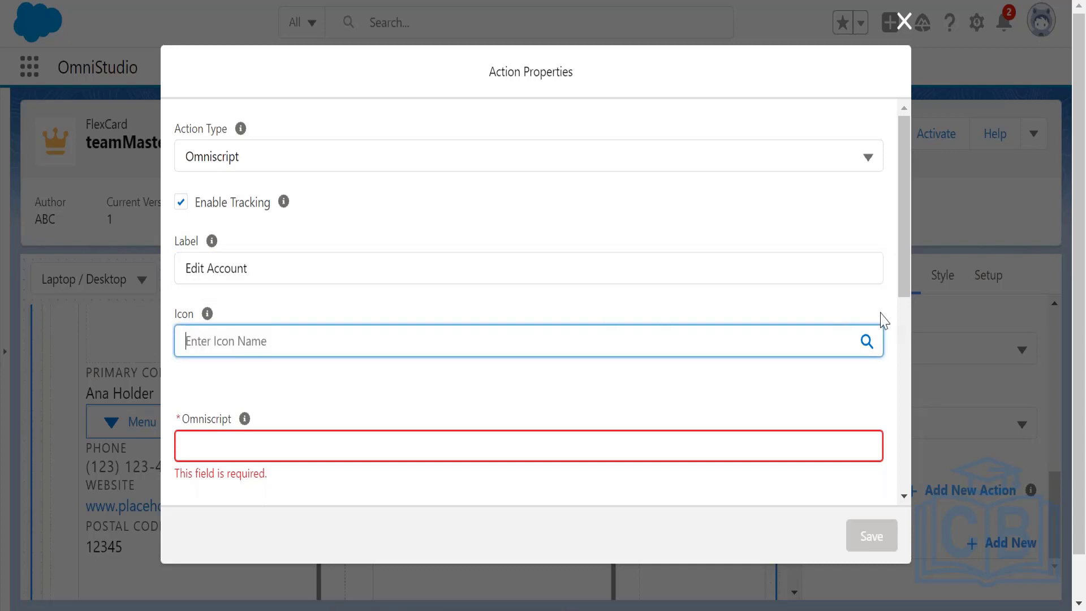
{"action": "left_click", "coordinate": [865, 342]}
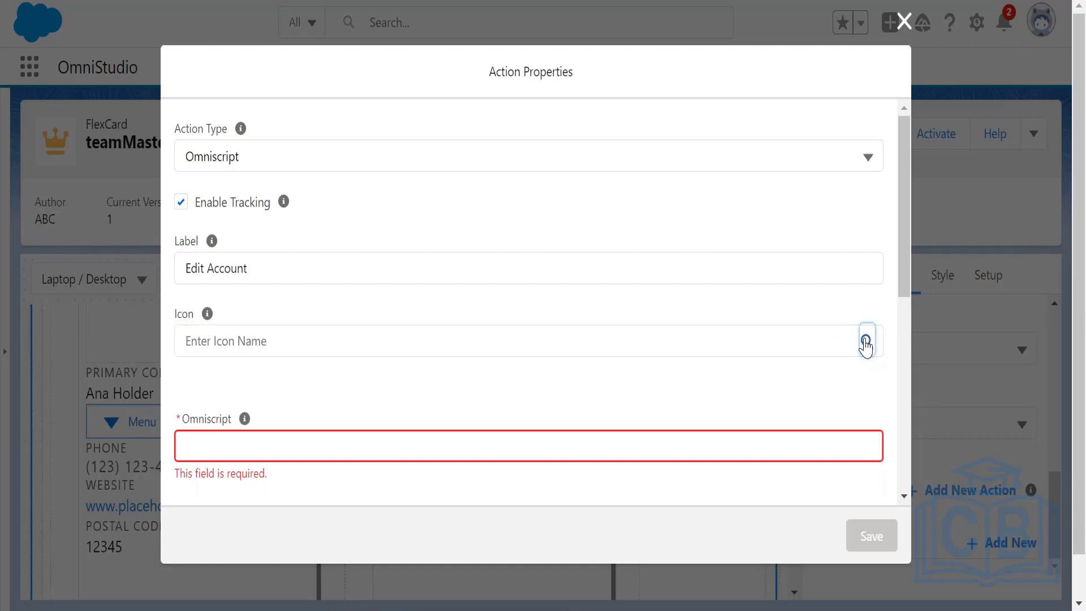
{"action": "left_click", "coordinate": [574, 157]}
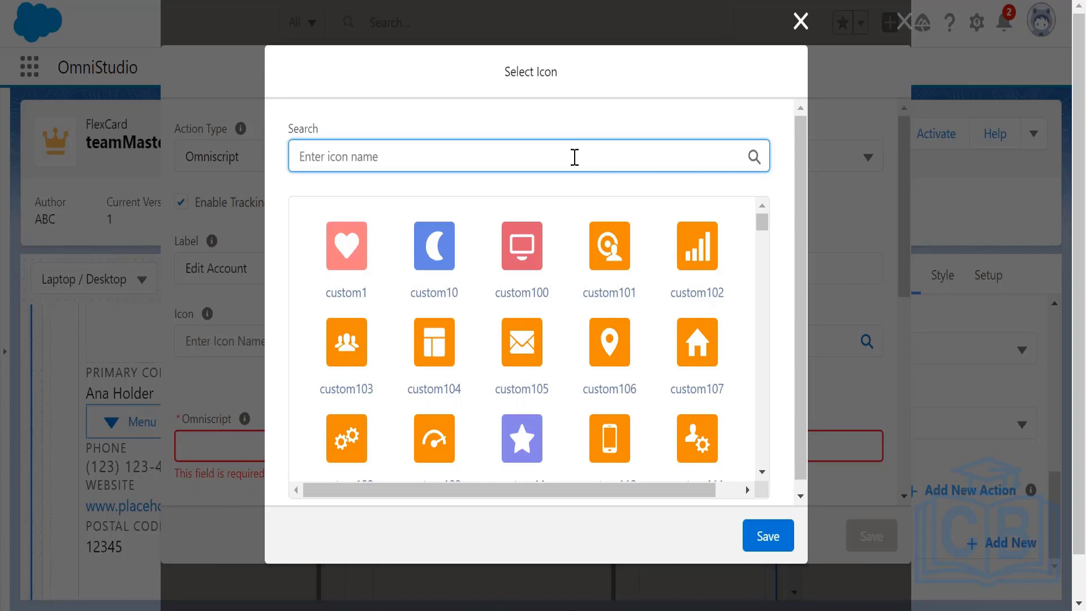
{"action": "type", "text": "new"}
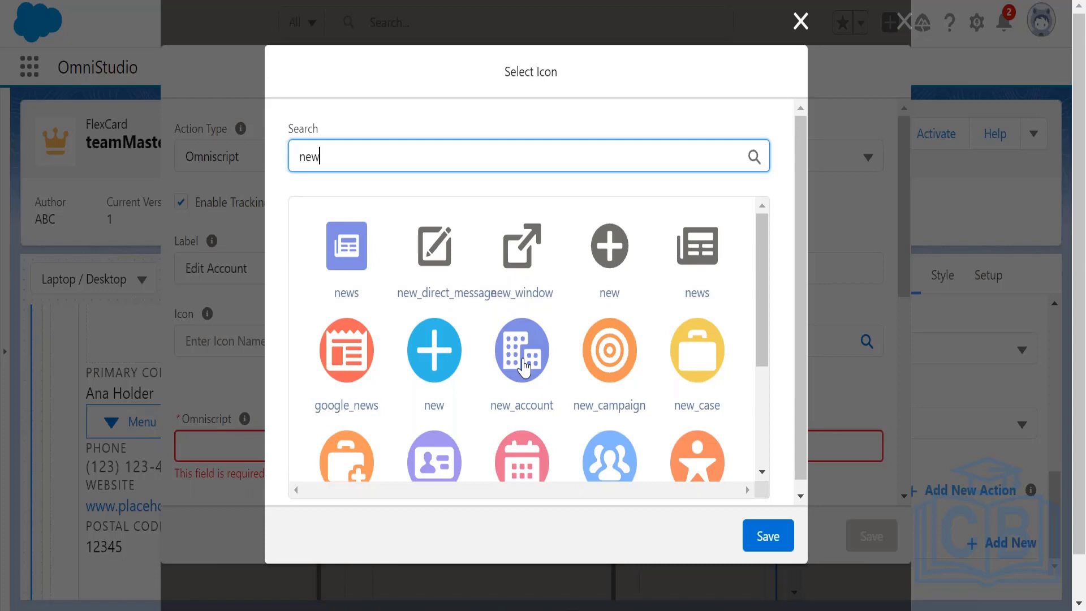
{"action": "left_click", "coordinate": [523, 367]}
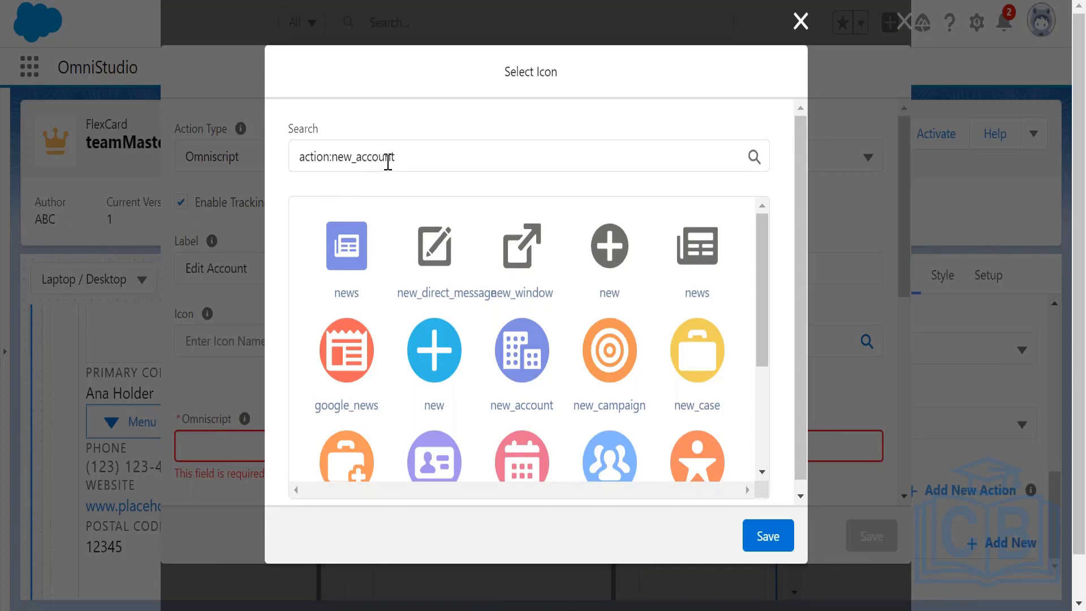
{"action": "left_click", "coordinate": [769, 531]}
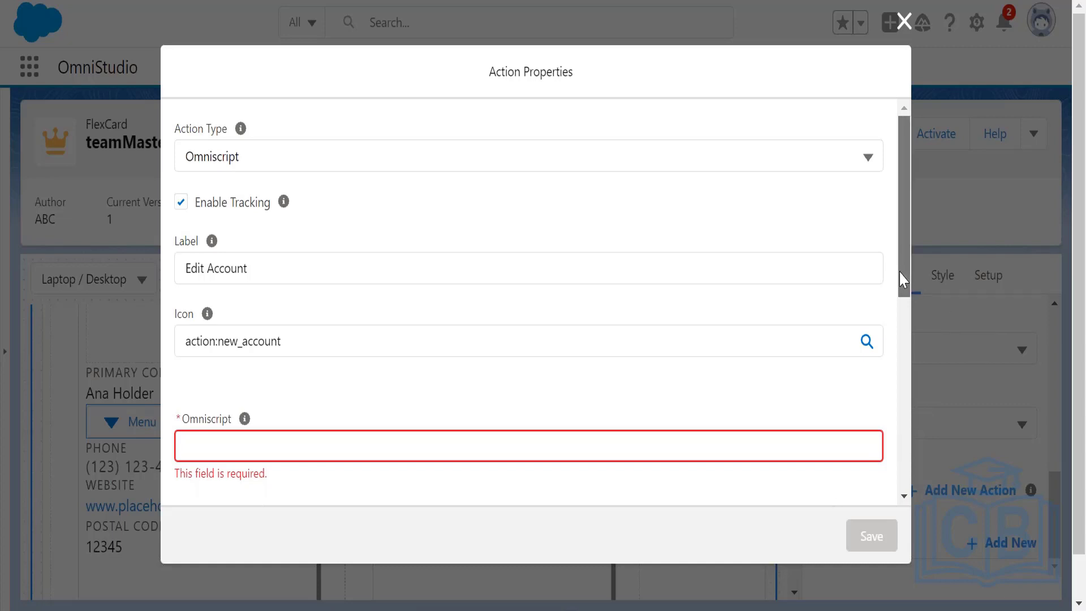
Step: Set the action's required Omniscript to team/editAccount/English, filtering the choices with "team"
{"action": "left_click_drag", "start_coordinate": [900, 273], "coordinate": [909, 345]}
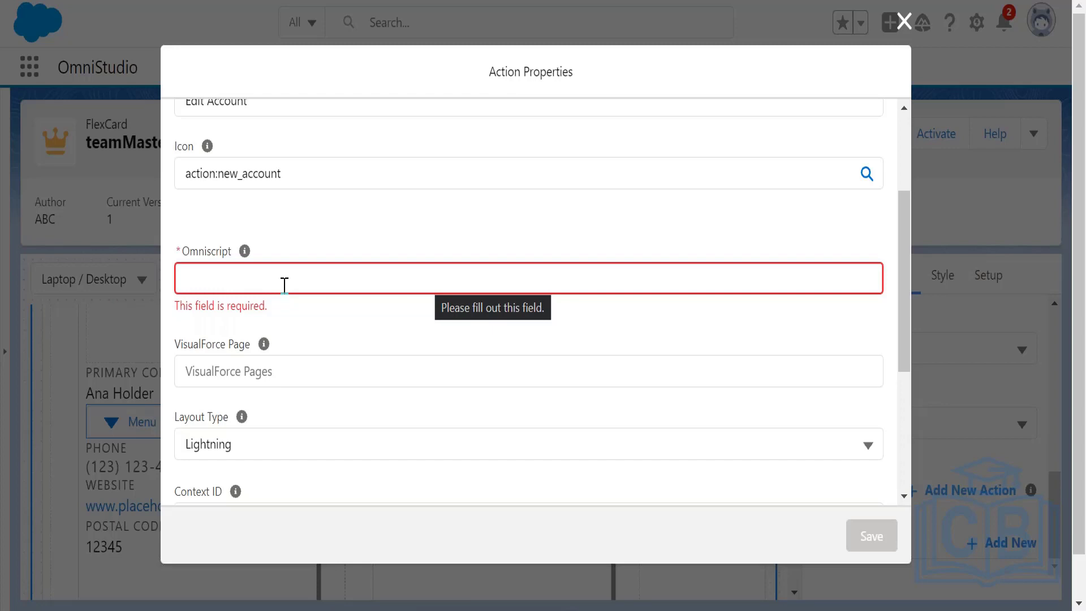
{"action": "left_click", "coordinate": [303, 284]}
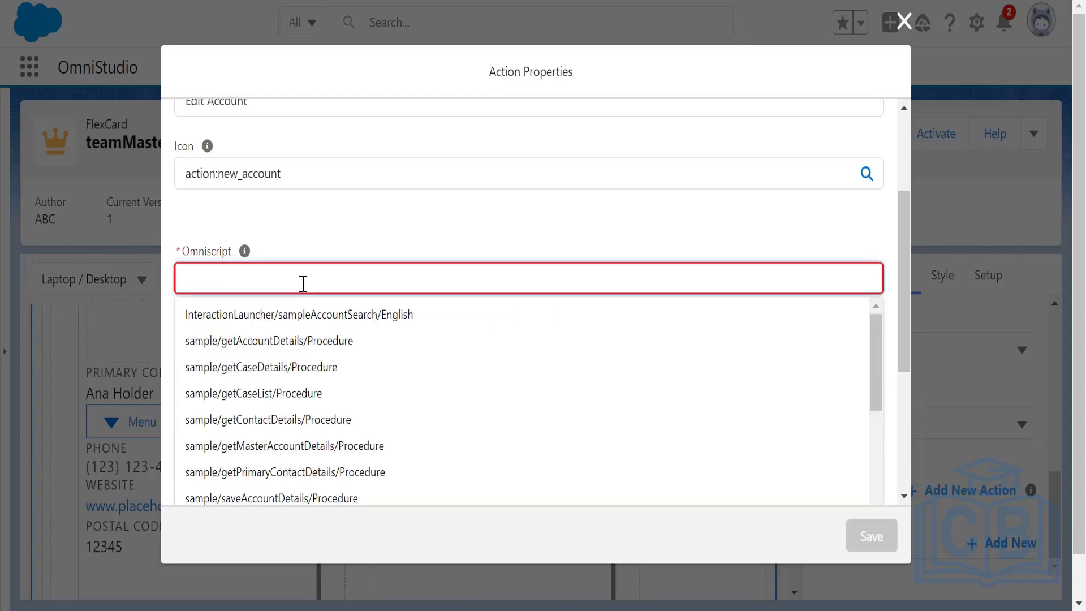
{"action": "type", "text": "team"}
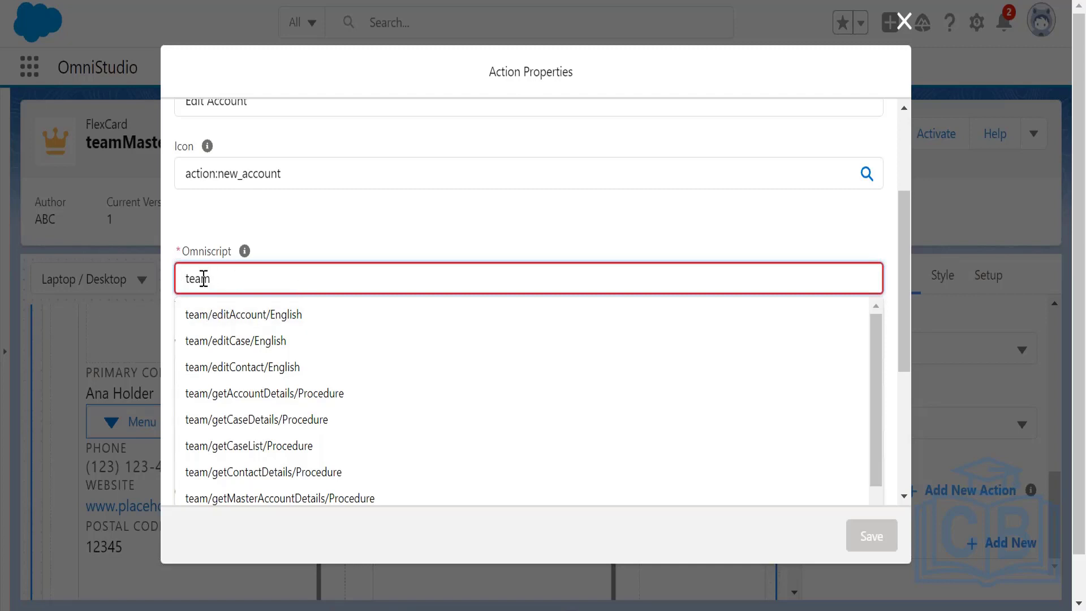
{"action": "left_click", "coordinate": [270, 320]}
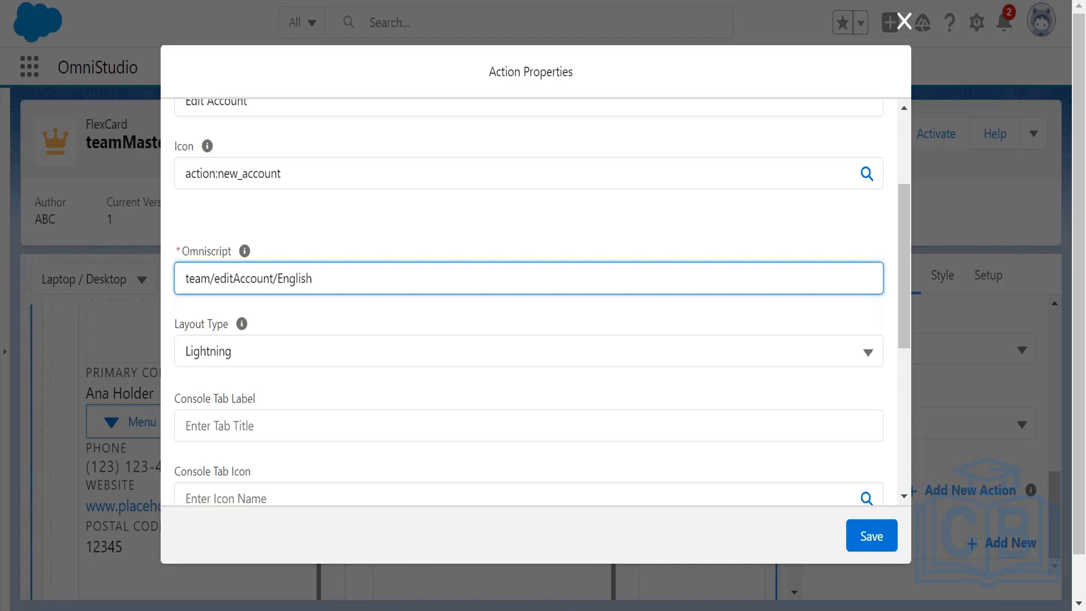
{"action": "left_click", "coordinate": [528, 326]}
{"action": "left_click", "coordinate": [516, 280]}
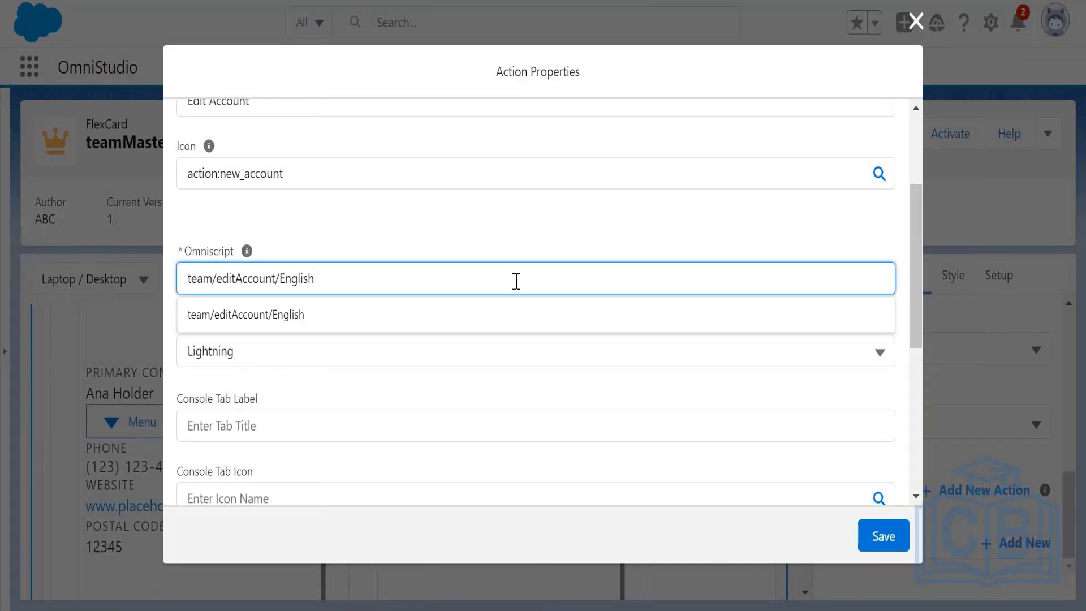
Step: Leave the layout type and console tab fields as they are and set the action's Context ID to {AccountId}
{"action": "key", "text": "Tab"}
{"action": "key", "text": "Tab"}
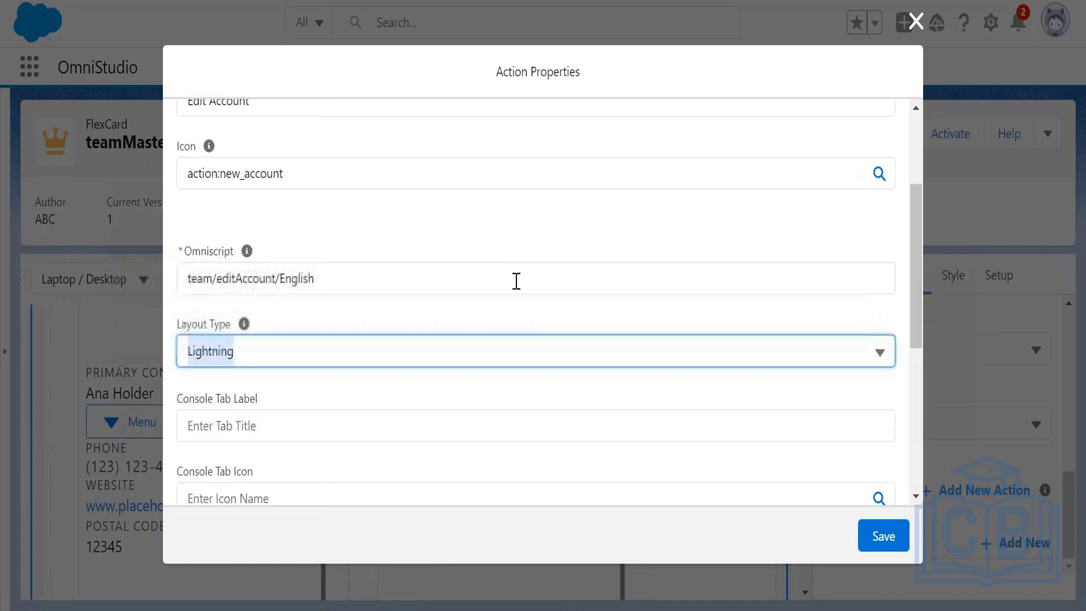
{"action": "key", "text": "Tab"}
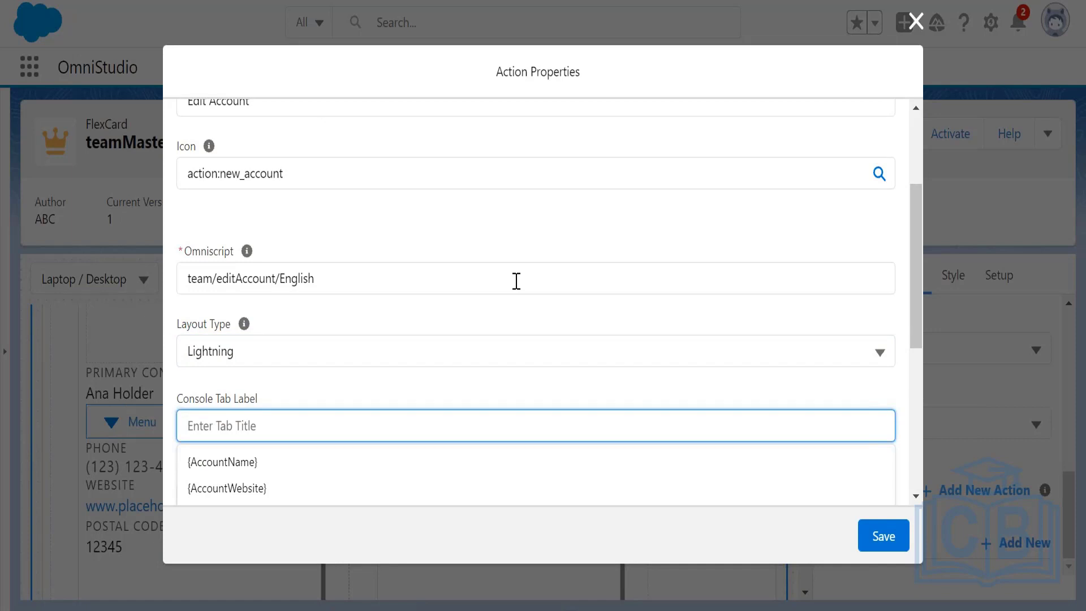
{"action": "key", "text": "Tab"}
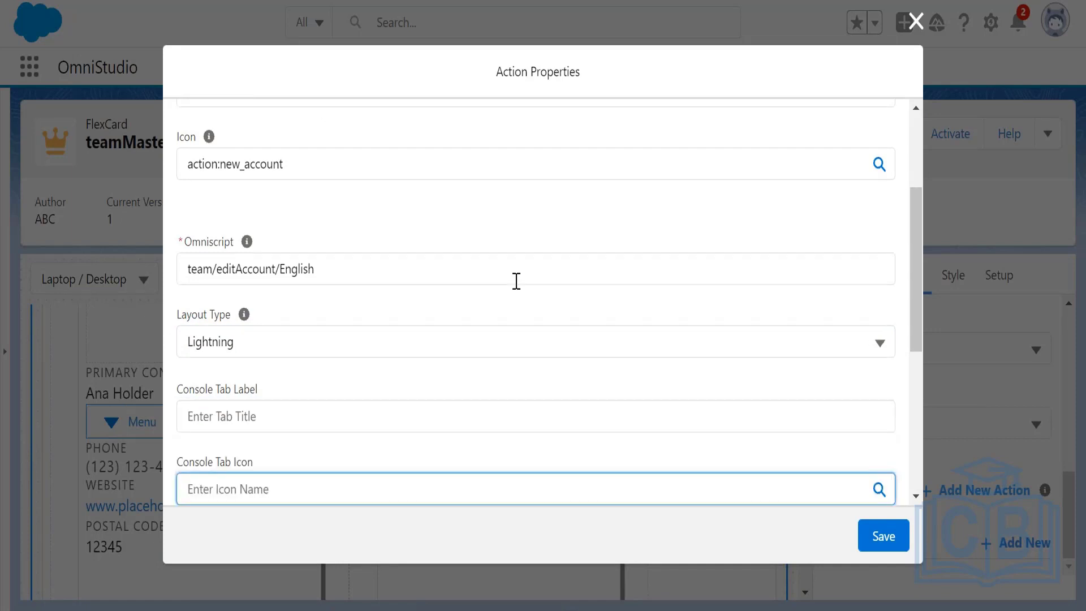
{"action": "key", "text": "Tab"}
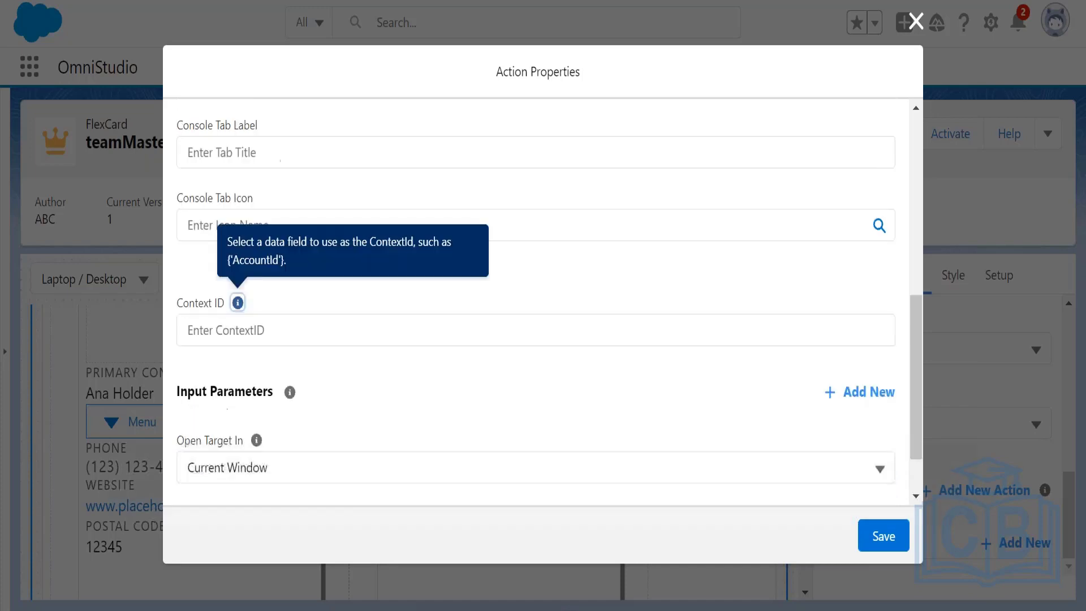
{"action": "left_click", "coordinate": [225, 333]}
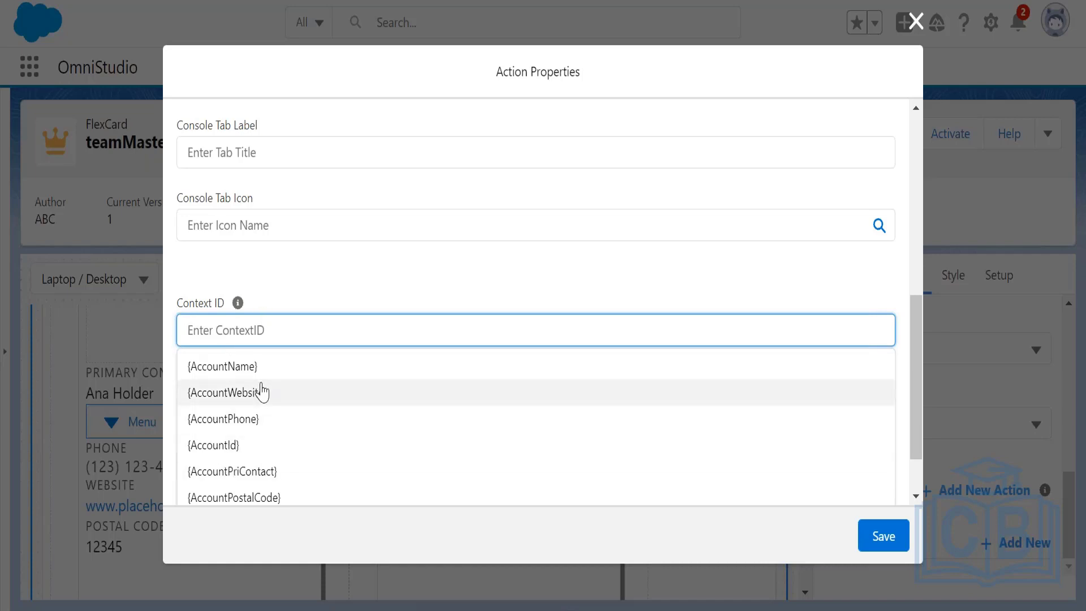
{"action": "left_click", "coordinate": [240, 451]}
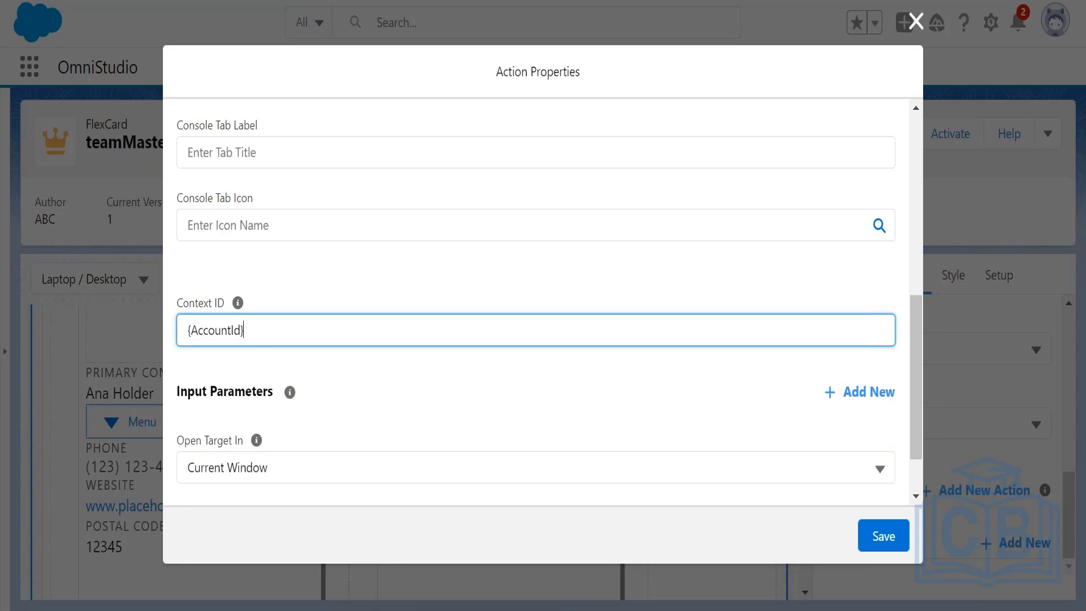
{"action": "left_click", "coordinate": [473, 396]}
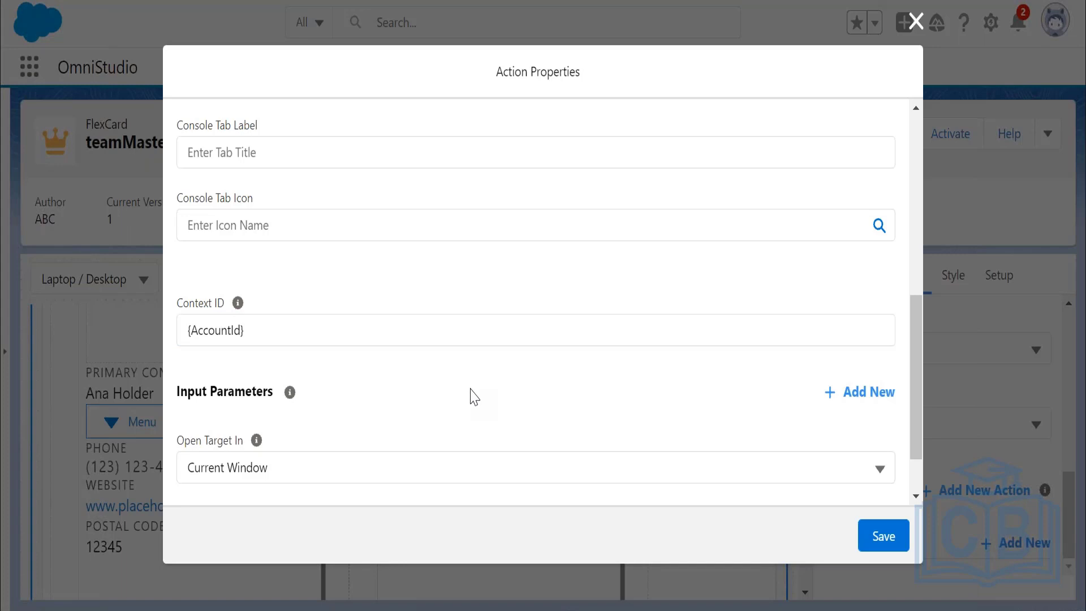
Step: Set the action to open its target in New Tab/Window and set its icon position to Right
{"action": "left_click_drag", "start_coordinate": [917, 359], "coordinate": [918, 398]}
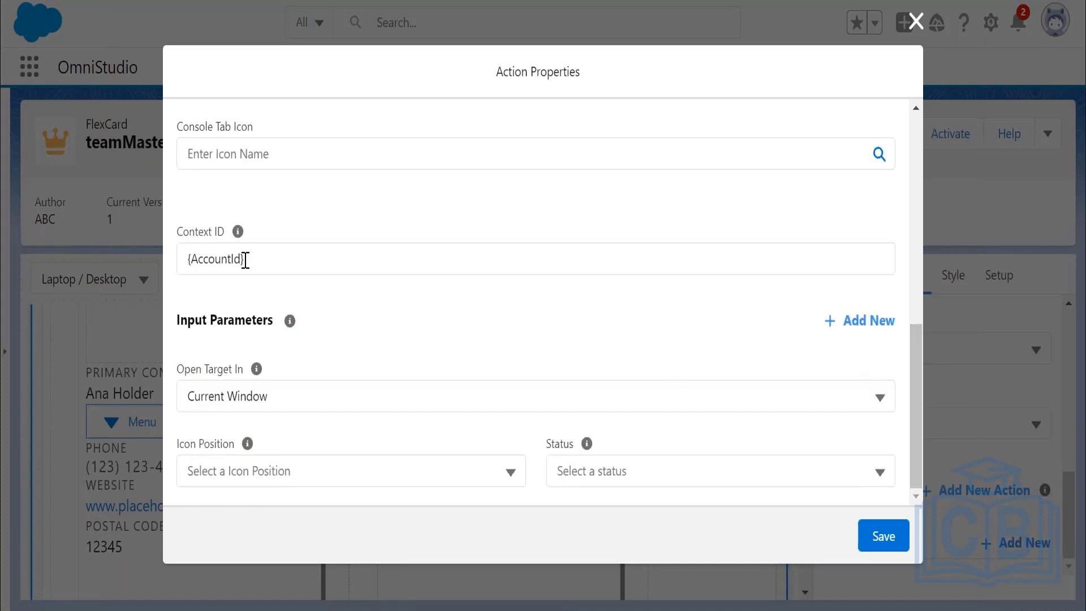
{"action": "left_click", "coordinate": [270, 406]}
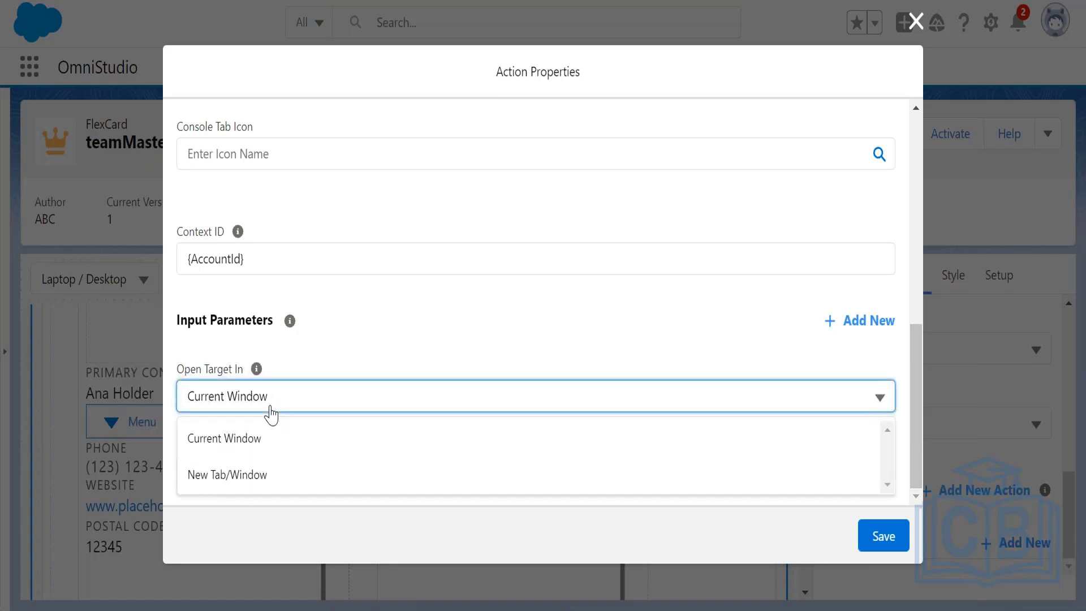
{"action": "left_click", "coordinate": [258, 474]}
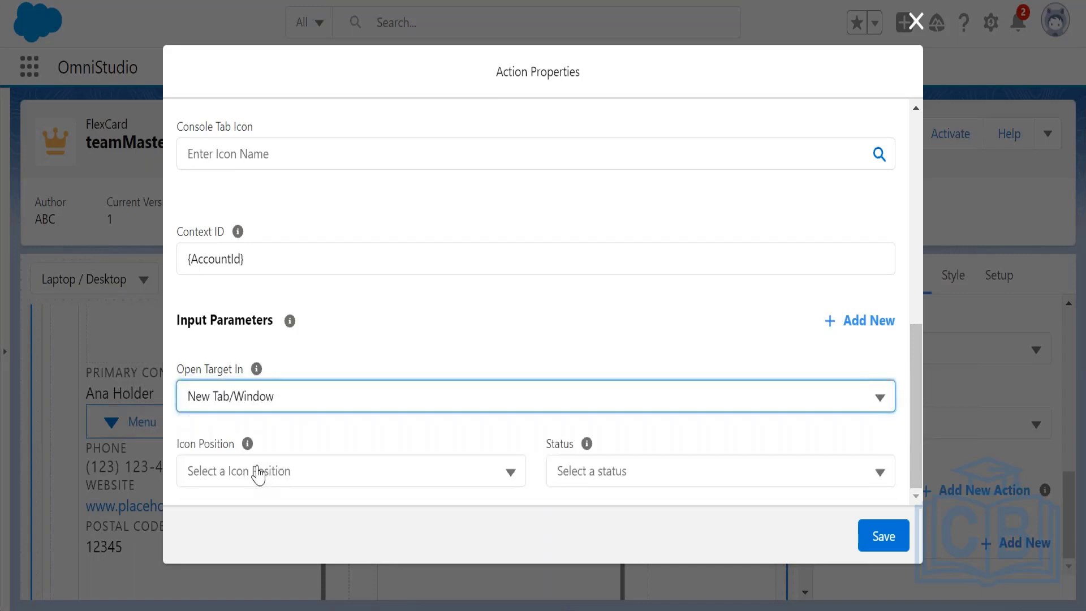
{"action": "left_click", "coordinate": [281, 477]}
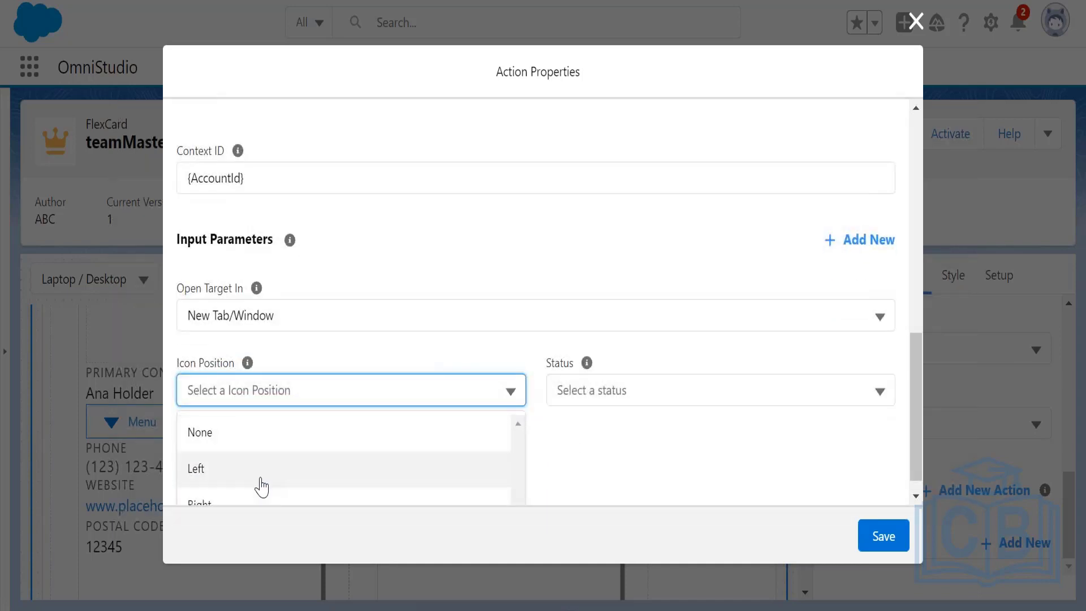
{"action": "left_click", "coordinate": [247, 501]}
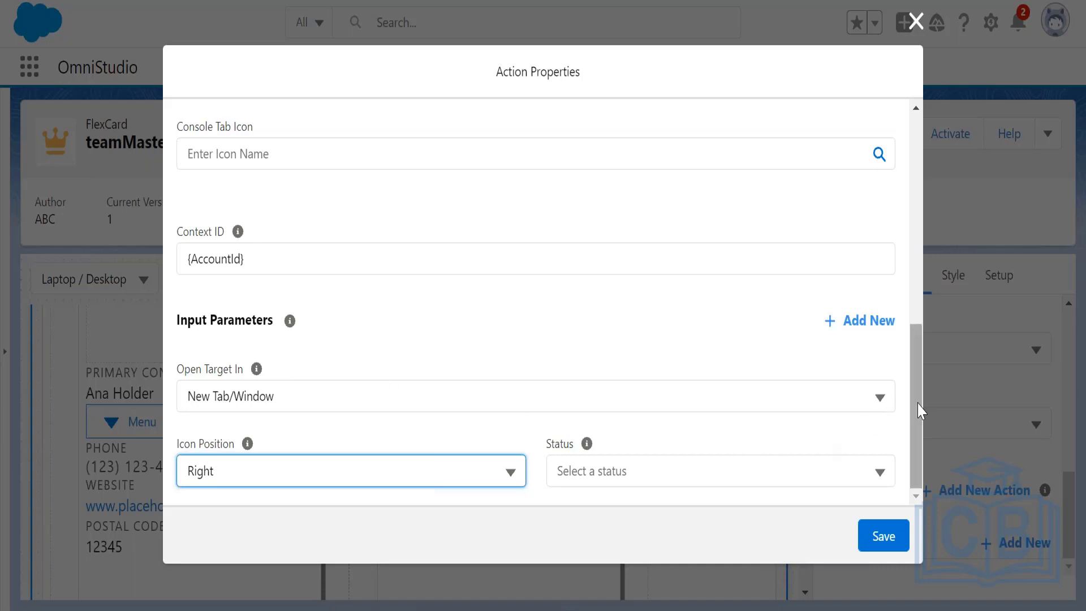
Step: Review all properties of the Edit Account action and save it to the menu
{"action": "left_click_drag", "start_coordinate": [917, 405], "coordinate": [927, 207]}
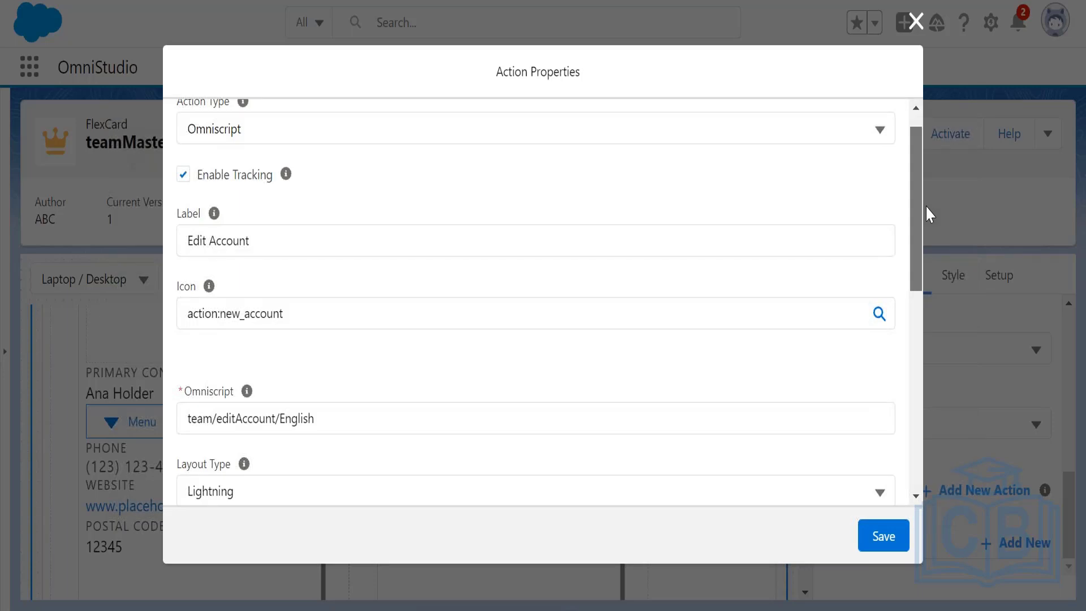
{"action": "left_click_drag", "start_coordinate": [926, 205], "coordinate": [918, 317]}
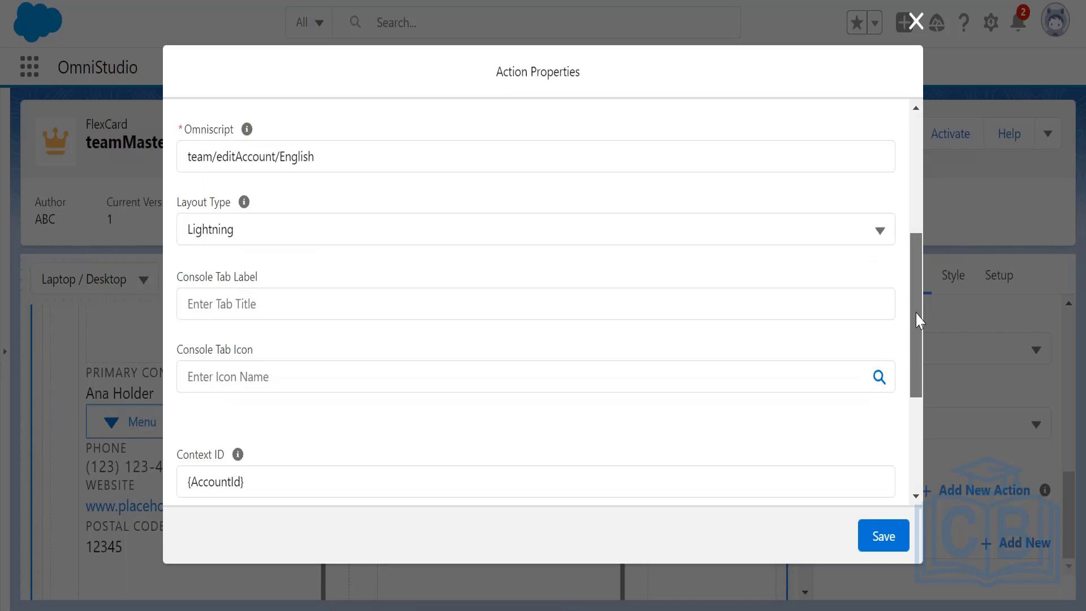
{"action": "left_click_drag", "start_coordinate": [918, 320], "coordinate": [911, 437]}
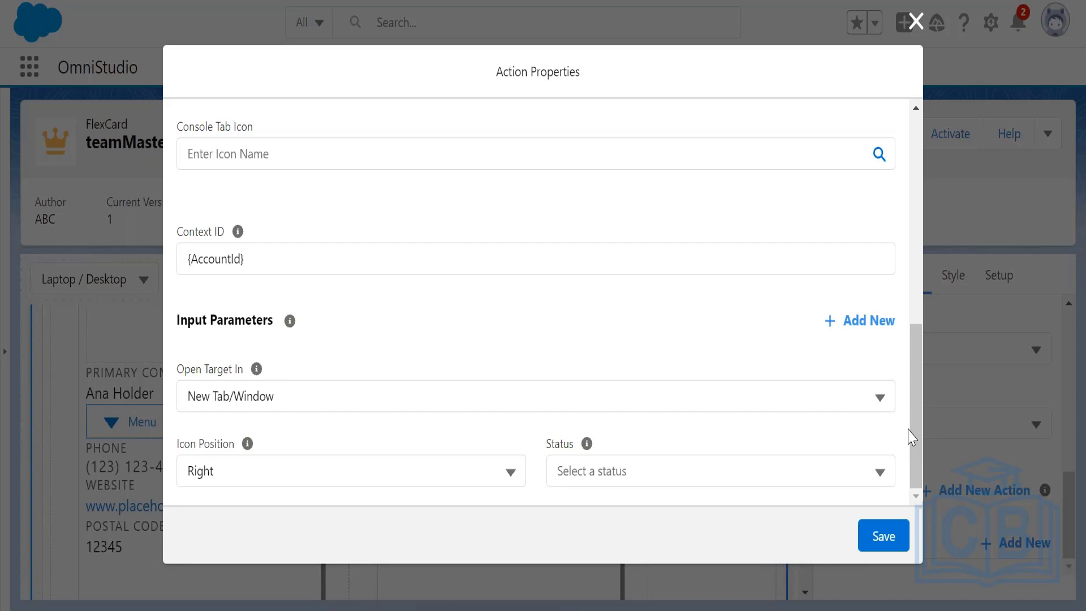
{"action": "left_click", "coordinate": [884, 536]}
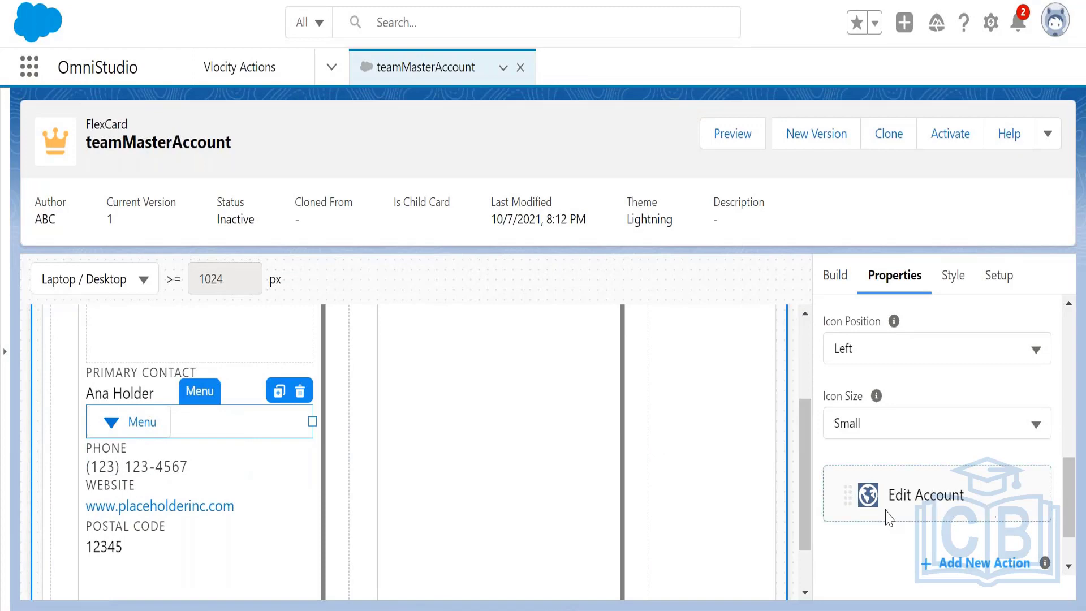
Step: Add a second action to the menu element and set its action type to Vlocity Action
{"action": "scroll", "coordinate": [1069, 492], "scroll_direction": "down", "scroll_amount": 1}
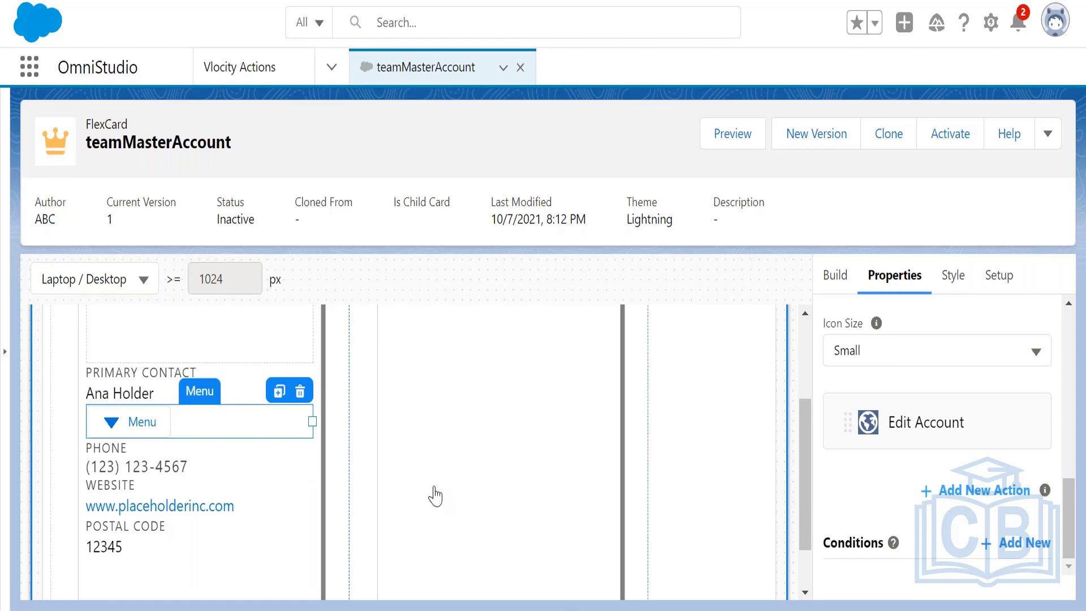
{"action": "left_click", "coordinate": [967, 493]}
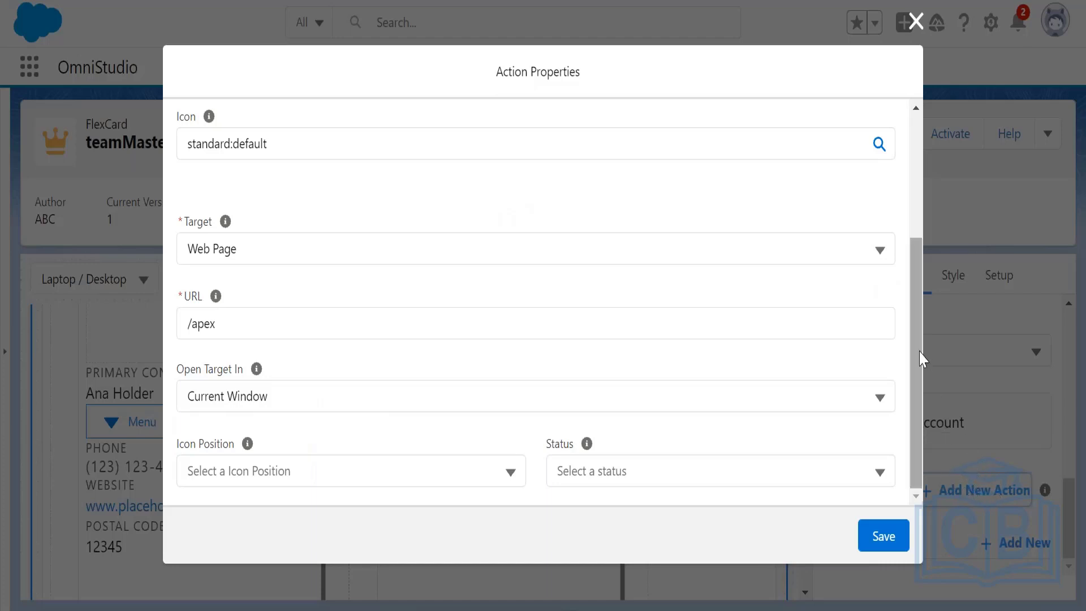
{"action": "left_click_drag", "start_coordinate": [919, 341], "coordinate": [920, 215]}
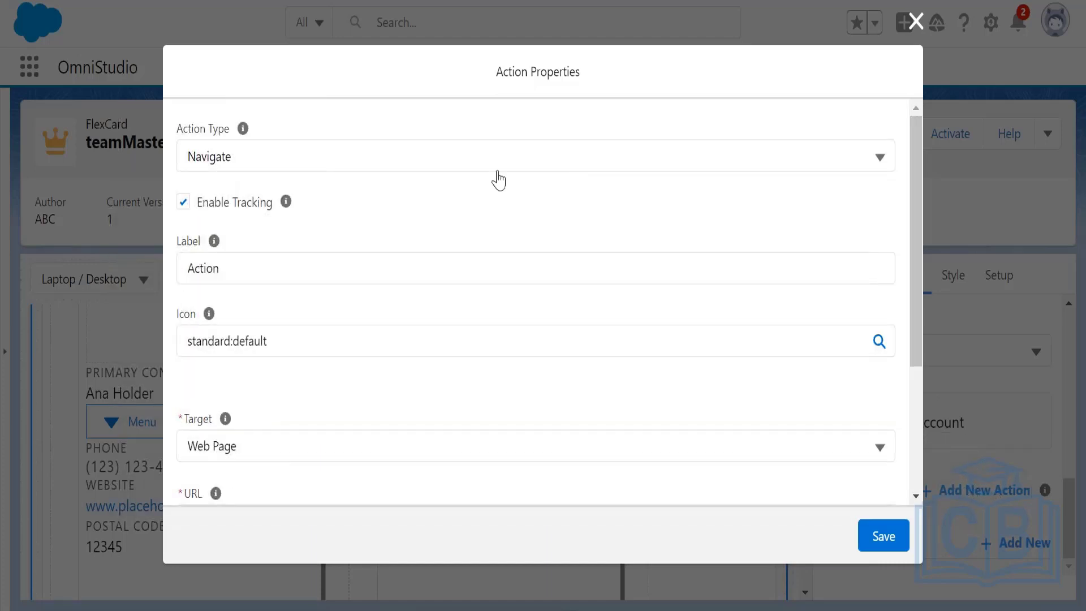
{"action": "left_click", "coordinate": [408, 165]}
{"action": "left_click", "coordinate": [327, 423]}
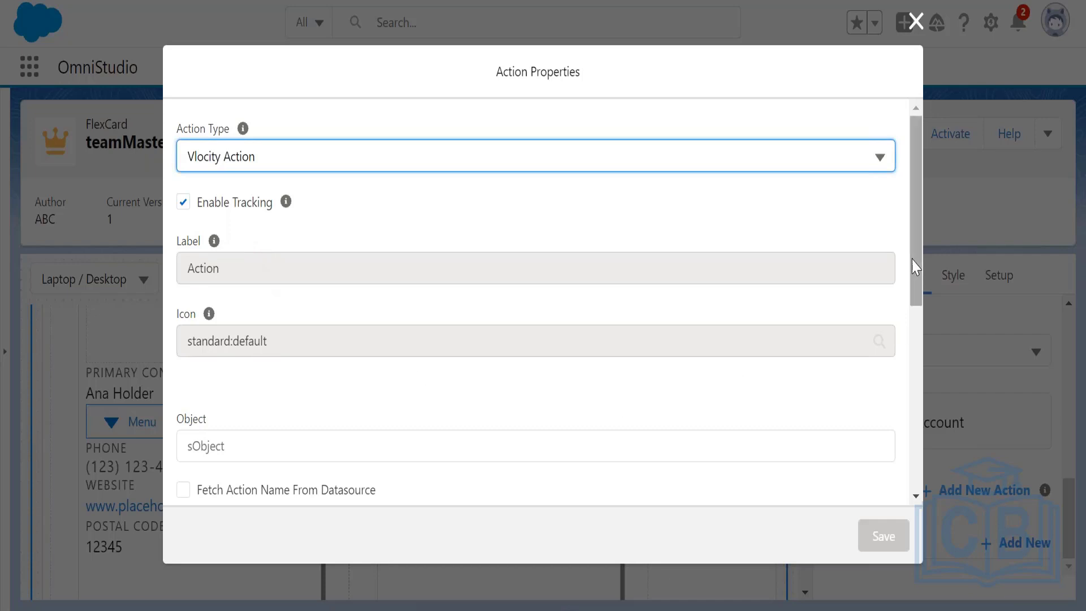
Step: Set the action's object to Account and its action name to team Update Primary Contact
{"action": "left_click_drag", "start_coordinate": [915, 272], "coordinate": [917, 367]}
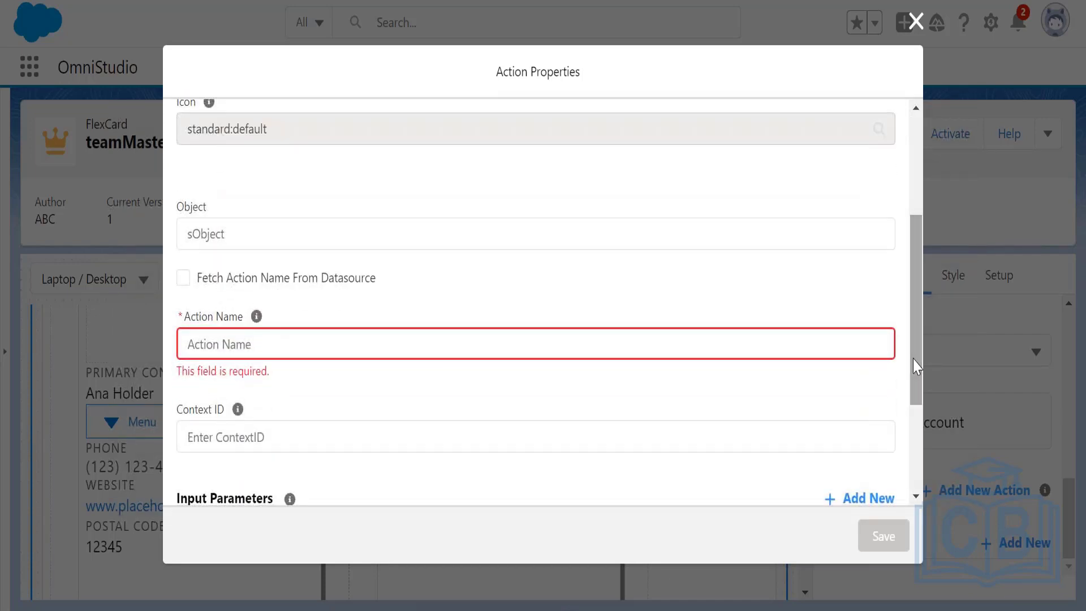
{"action": "left_click", "coordinate": [312, 244]}
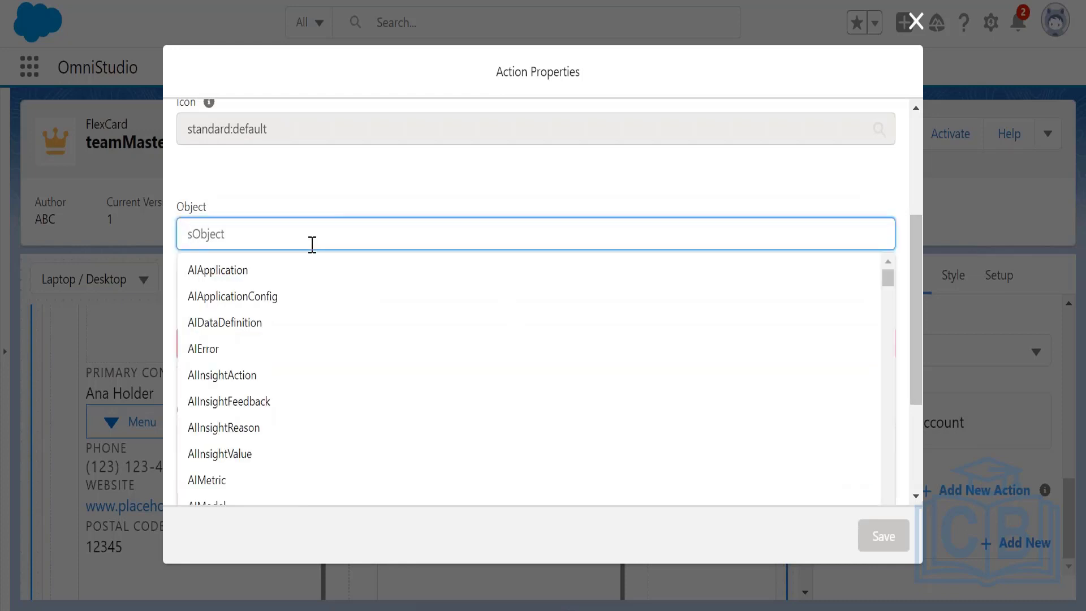
{"action": "type", "text": "Acc"}
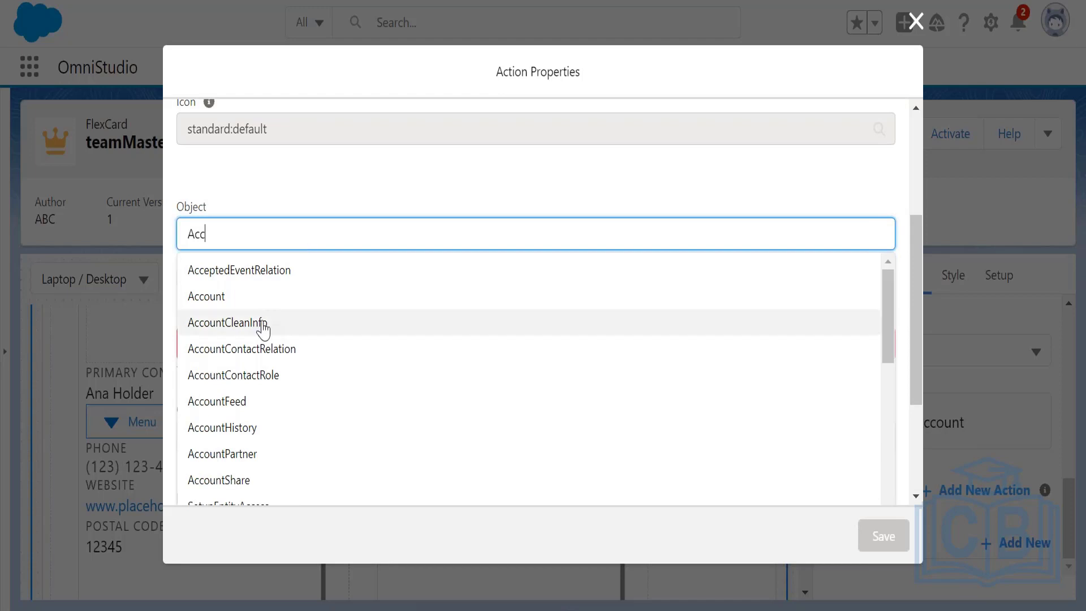
{"action": "left_click", "coordinate": [268, 296]}
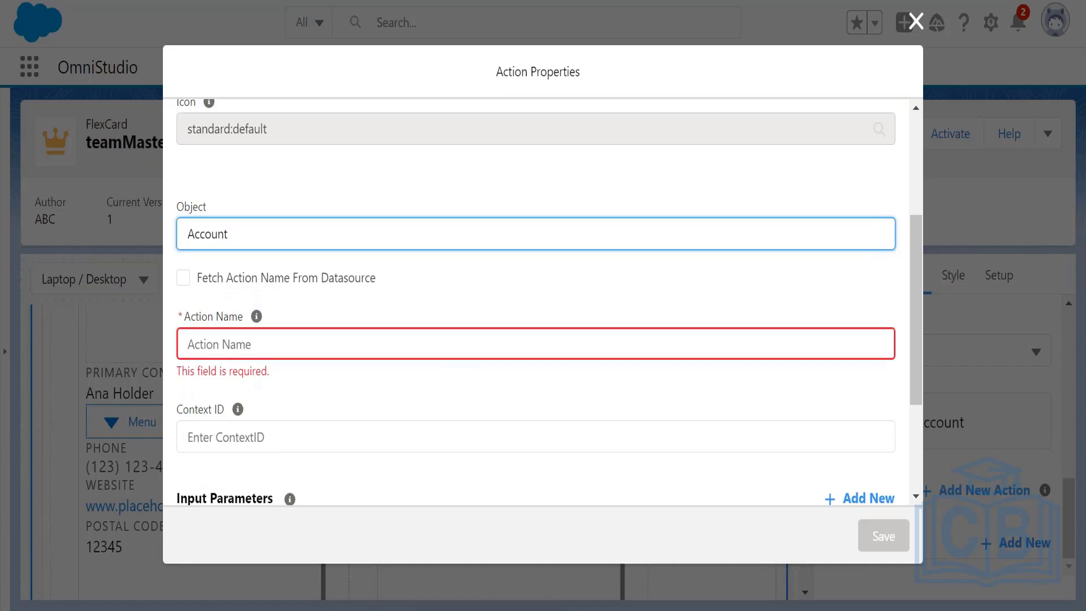
{"action": "left_click", "coordinate": [255, 342]}
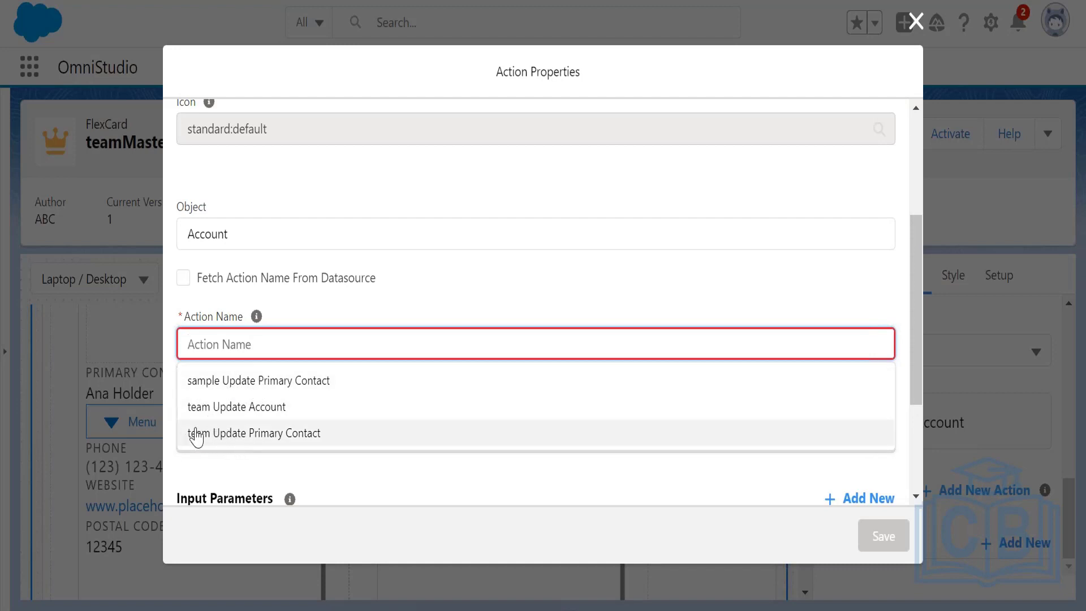
{"action": "left_click", "coordinate": [254, 433]}
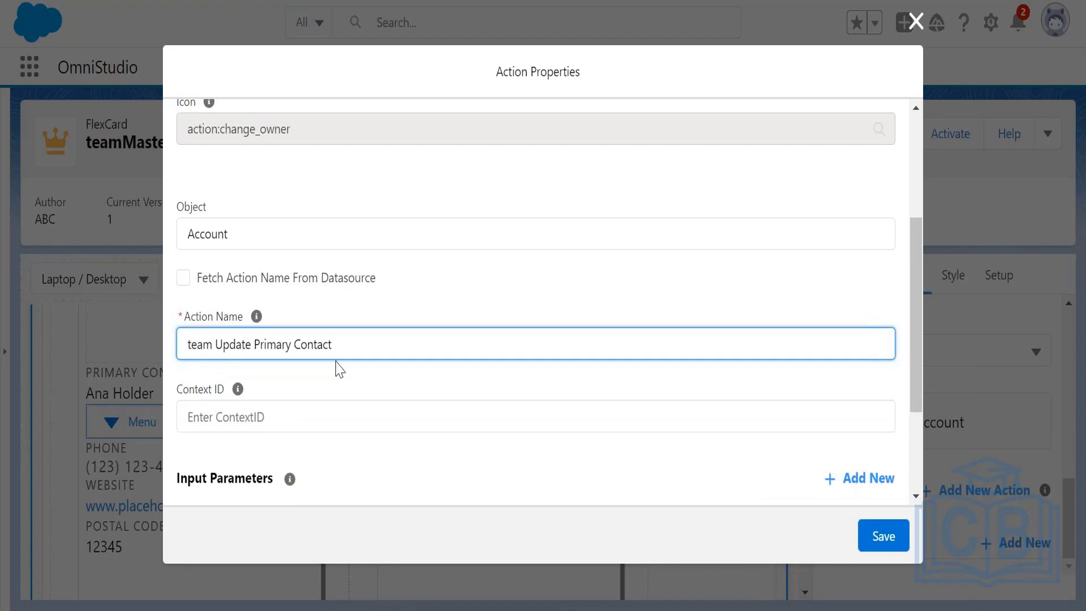
Step: Set the action's Context ID to {AccountId} and its icon position to Right, leaving the target window setting as it is
{"action": "left_click_drag", "start_coordinate": [916, 340], "coordinate": [917, 311]}
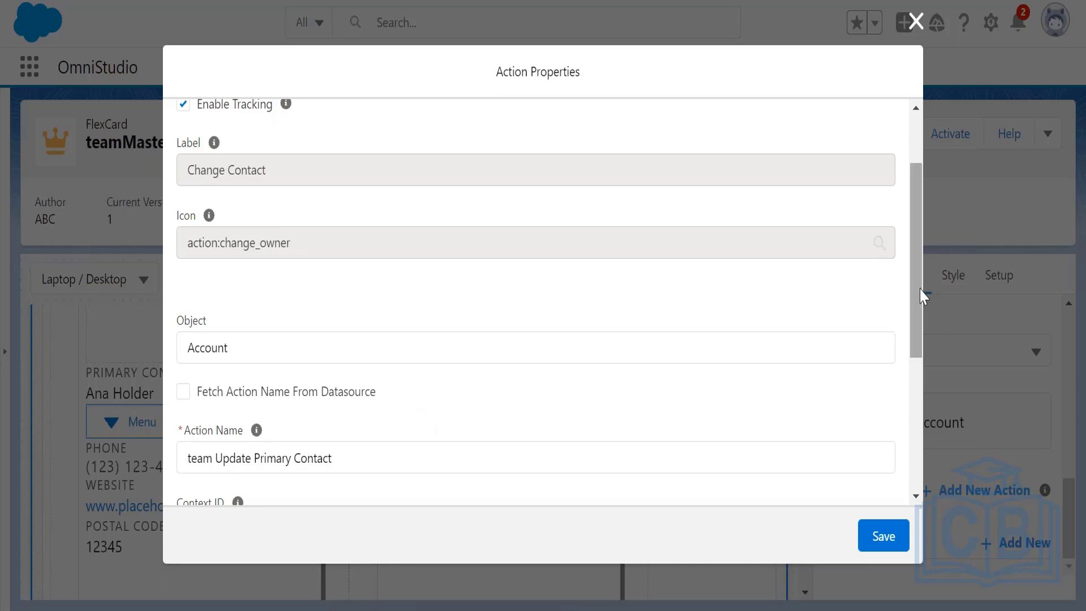
{"action": "mouse_move", "coordinate": [920, 291]}
{"action": "left_mouse_down"}
{"action": "mouse_move", "coordinate": [924, 314]}
{"action": "mouse_move", "coordinate": [917, 284]}
{"action": "left_mouse_up"}
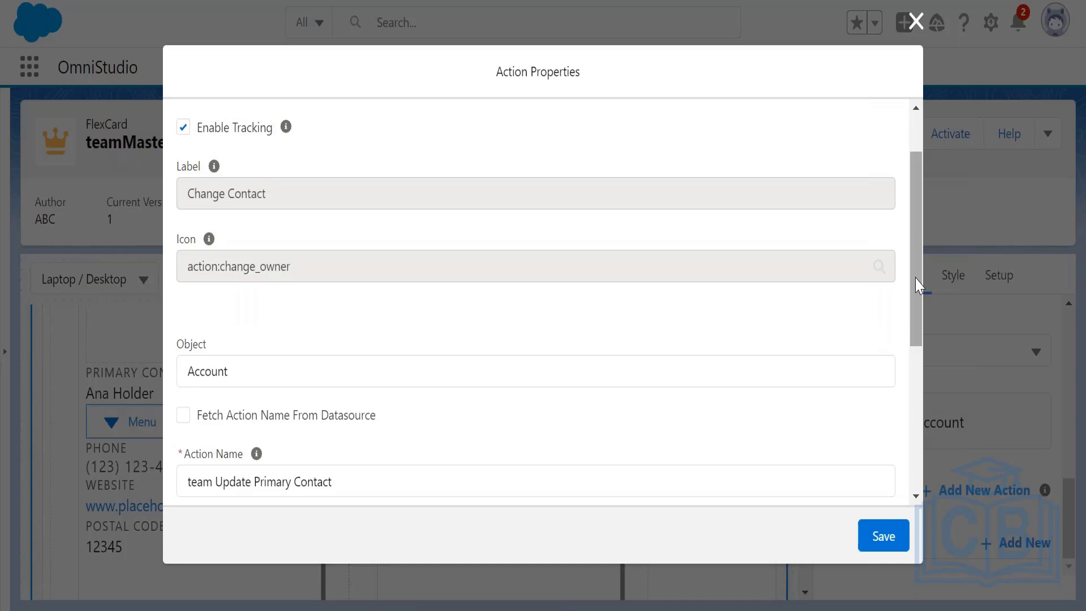
{"action": "left_click_drag", "start_coordinate": [920, 288], "coordinate": [908, 439]}
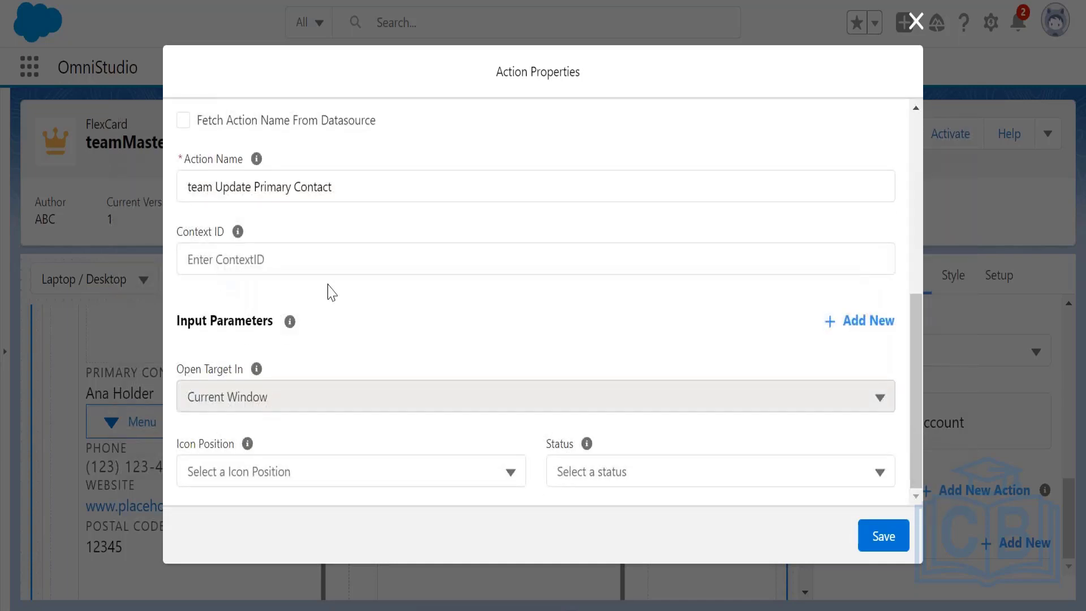
{"action": "left_click", "coordinate": [303, 263]}
{"action": "left_click", "coordinate": [262, 378]}
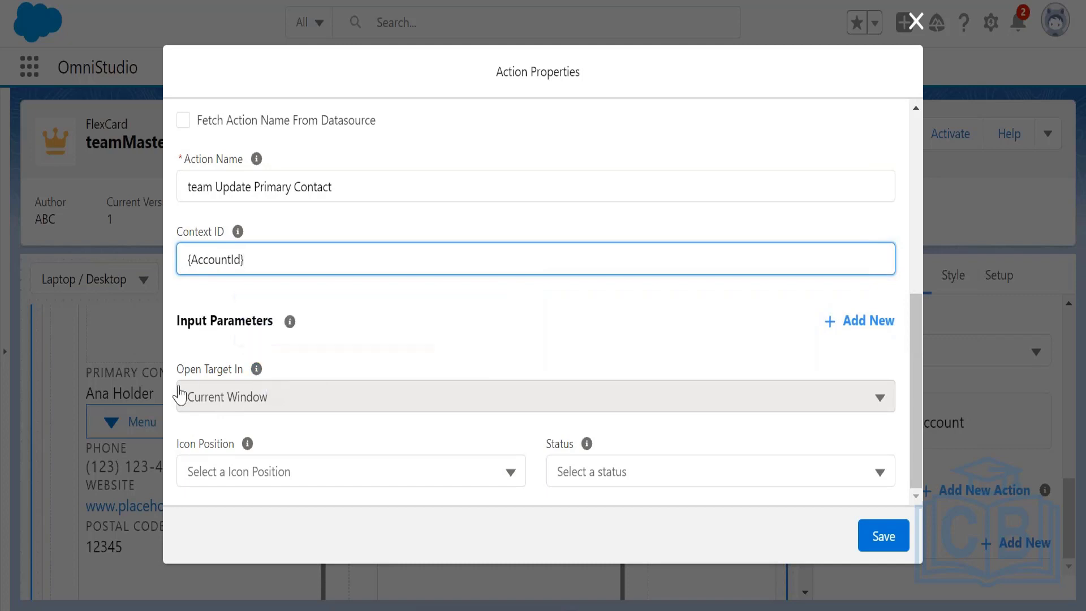
{"action": "left_click_drag", "start_coordinate": [177, 374], "coordinate": [249, 376]}
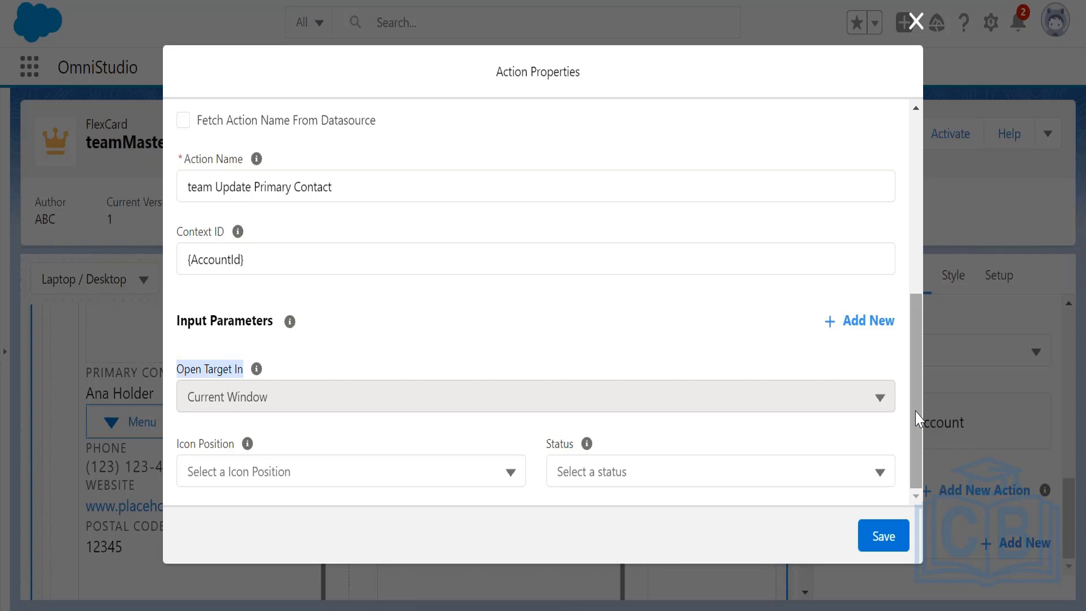
{"action": "left_click", "coordinate": [323, 479]}
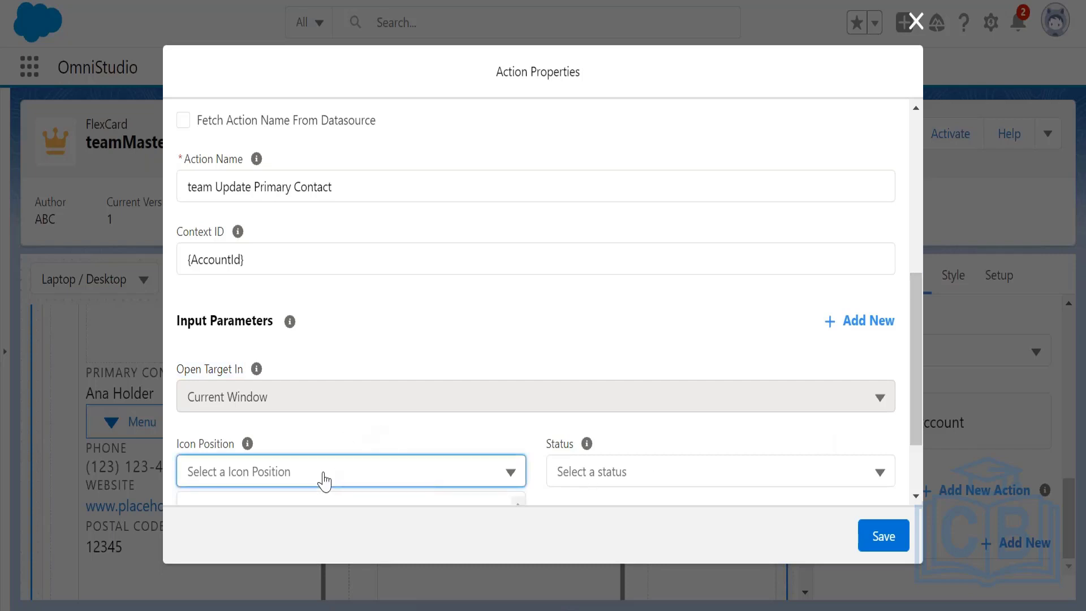
{"action": "left_click", "coordinate": [201, 484]}
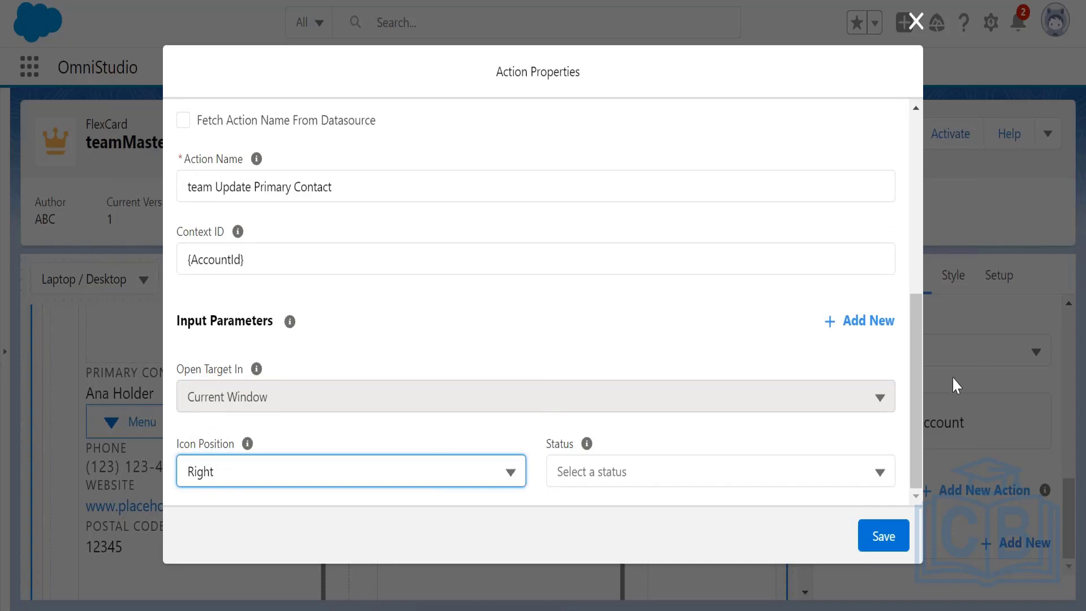
Step: Review the Vlocity action's type, object, action name, Context ID and target settings, and save it to the menu
{"action": "scroll", "coordinate": [917, 293], "scroll_direction": "up", "scroll_amount": 5}
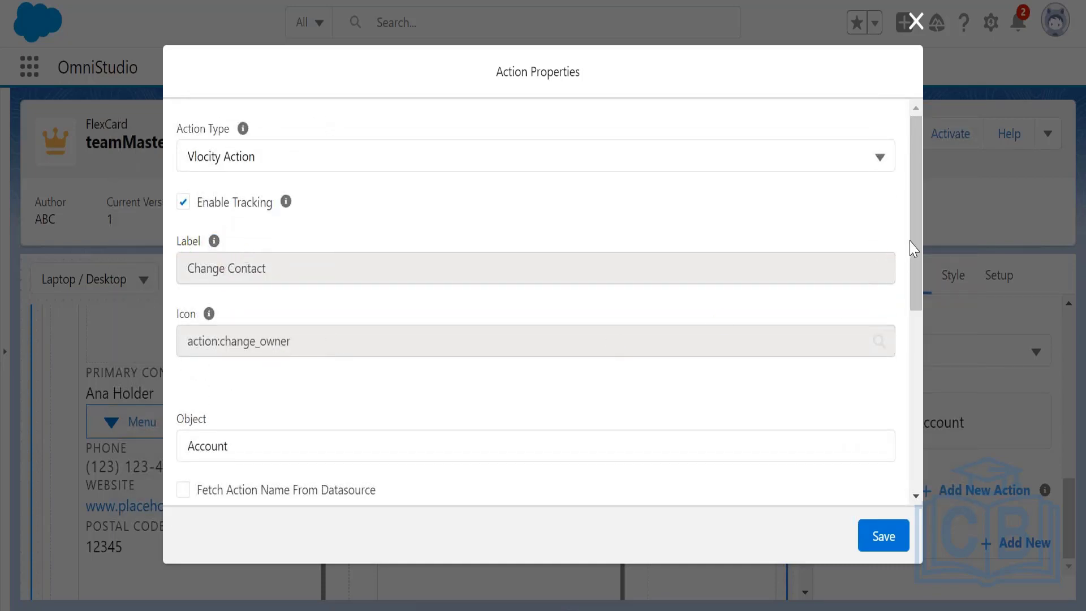
{"action": "left_click_drag", "start_coordinate": [917, 248], "coordinate": [917, 369]}
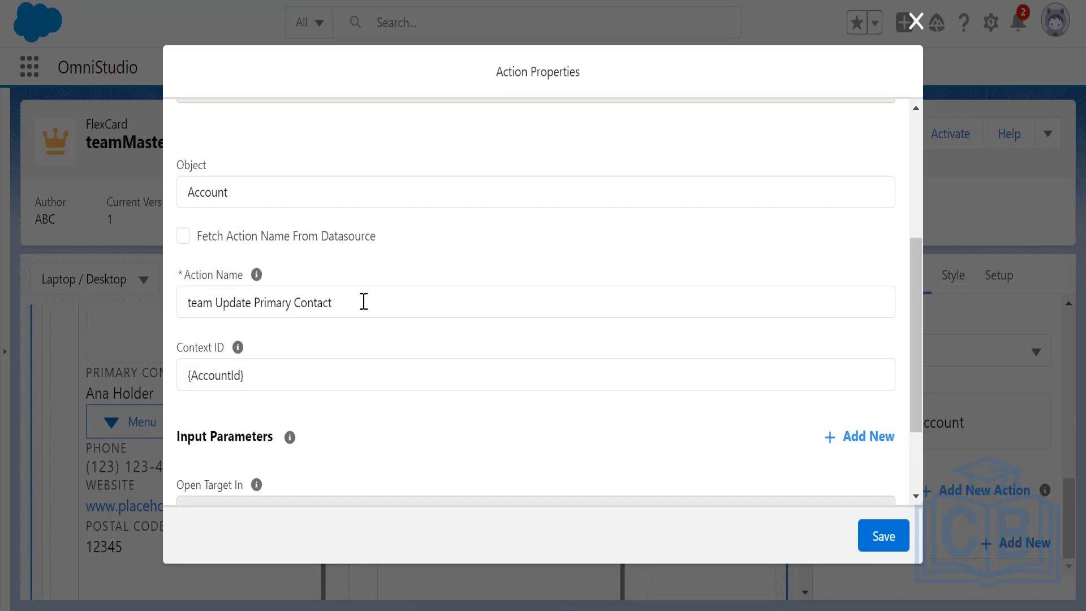
{"action": "left_click_drag", "start_coordinate": [364, 302], "coordinate": [185, 299]}
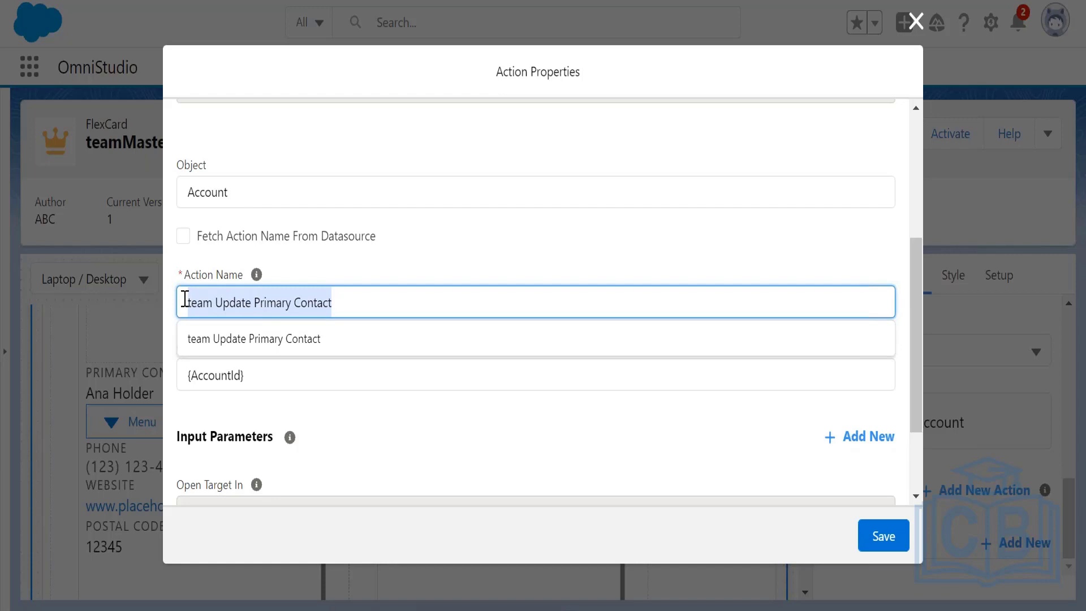
{"action": "left_click", "coordinate": [388, 243]}
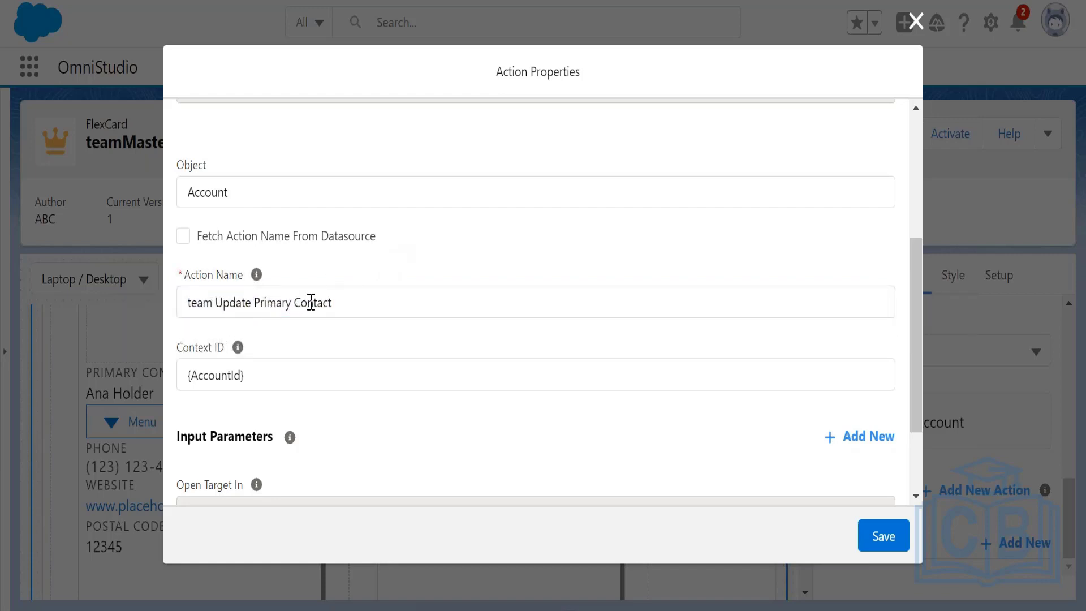
{"action": "left_click", "coordinate": [298, 374]}
{"action": "left_click_drag", "start_coordinate": [299, 374], "coordinate": [168, 373]}
{"action": "left_click", "coordinate": [236, 417]}
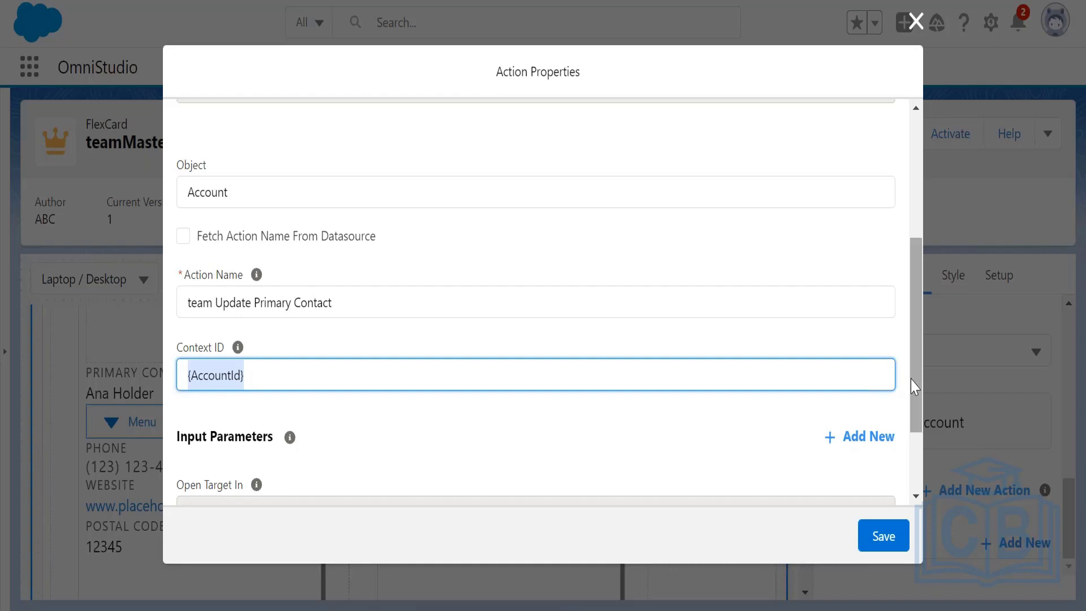
{"action": "left_click_drag", "start_coordinate": [912, 380], "coordinate": [914, 474]}
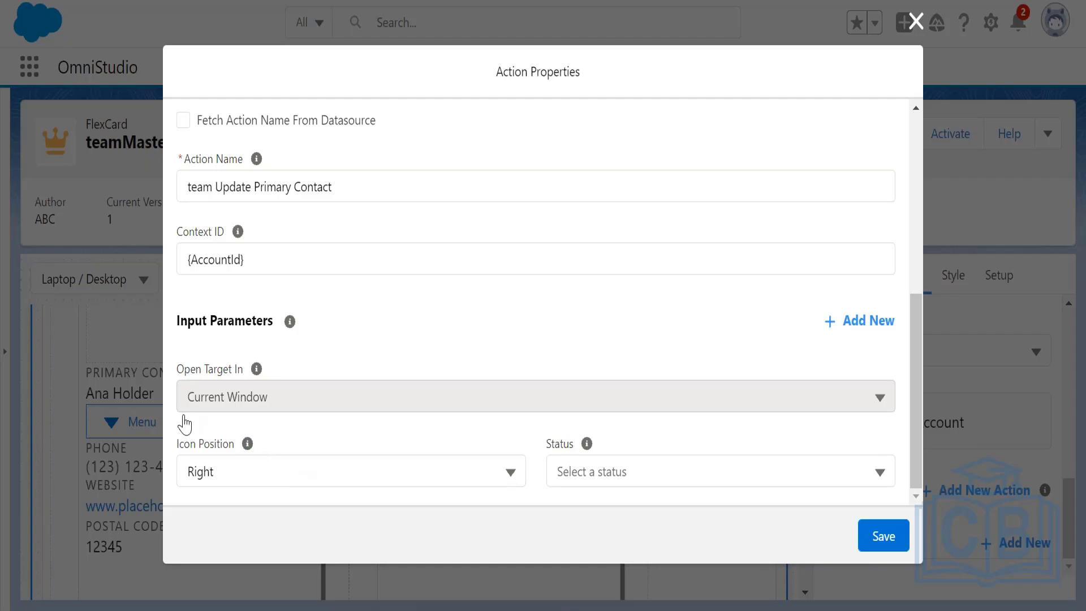
{"action": "left_click", "coordinate": [884, 546]}
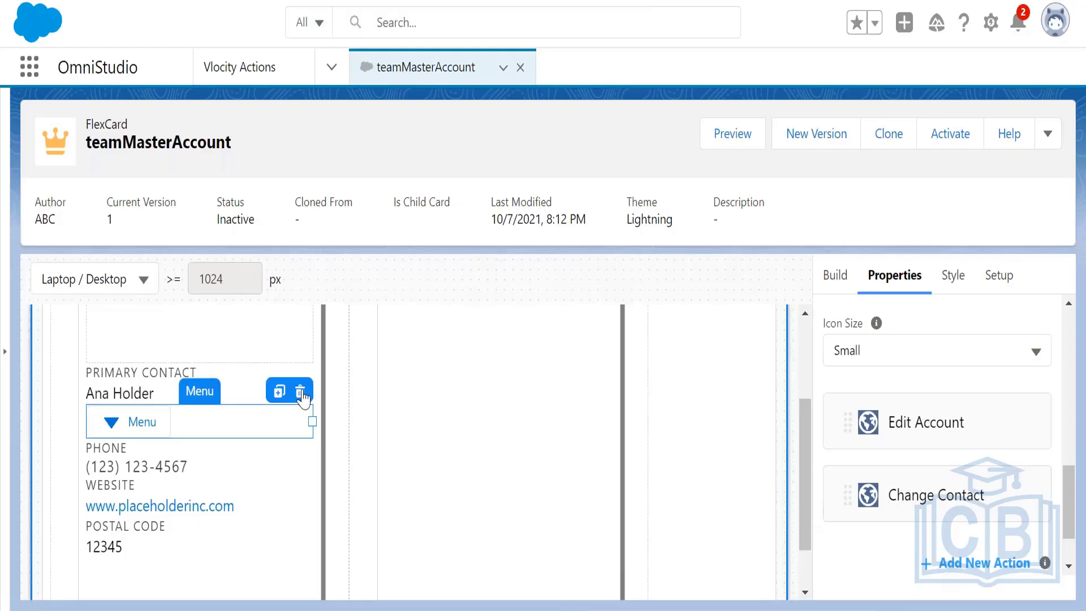
Step: Preview the teamMasterAccount FlexCard in the Desktop layout and bring the card with the menu into view
{"action": "left_click_drag", "start_coordinate": [807, 465], "coordinate": [799, 498]}
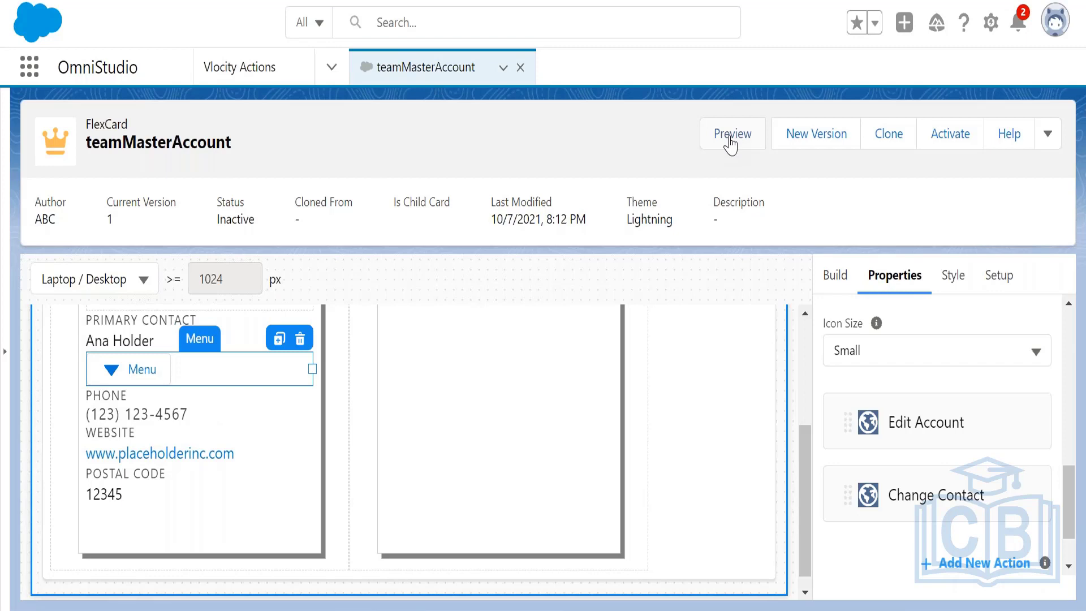
{"action": "left_click", "coordinate": [730, 141]}
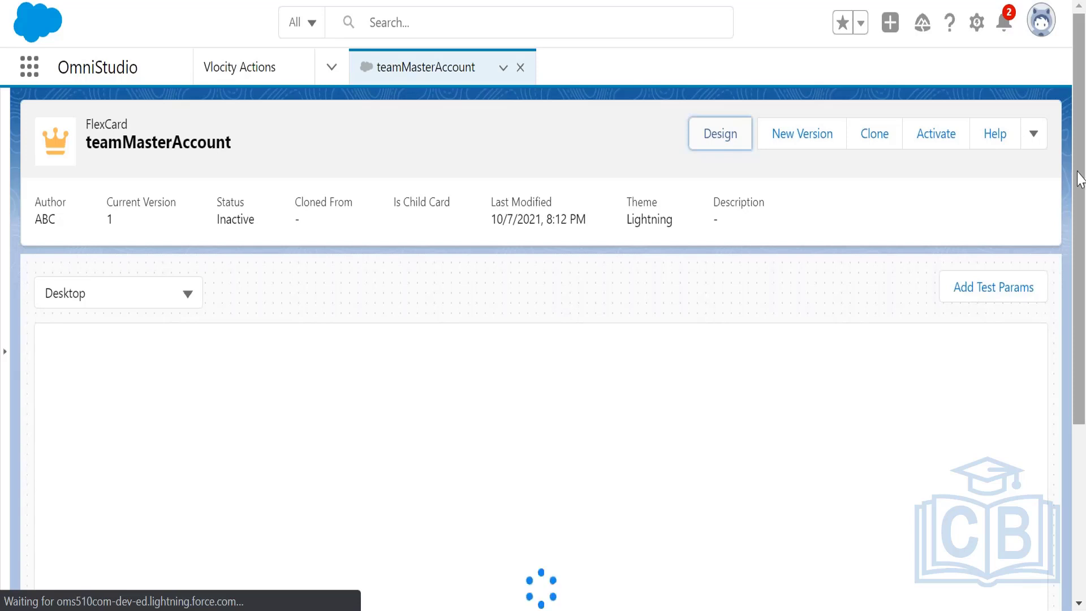
{"action": "left_click_drag", "start_coordinate": [1084, 175], "coordinate": [1074, 435]}
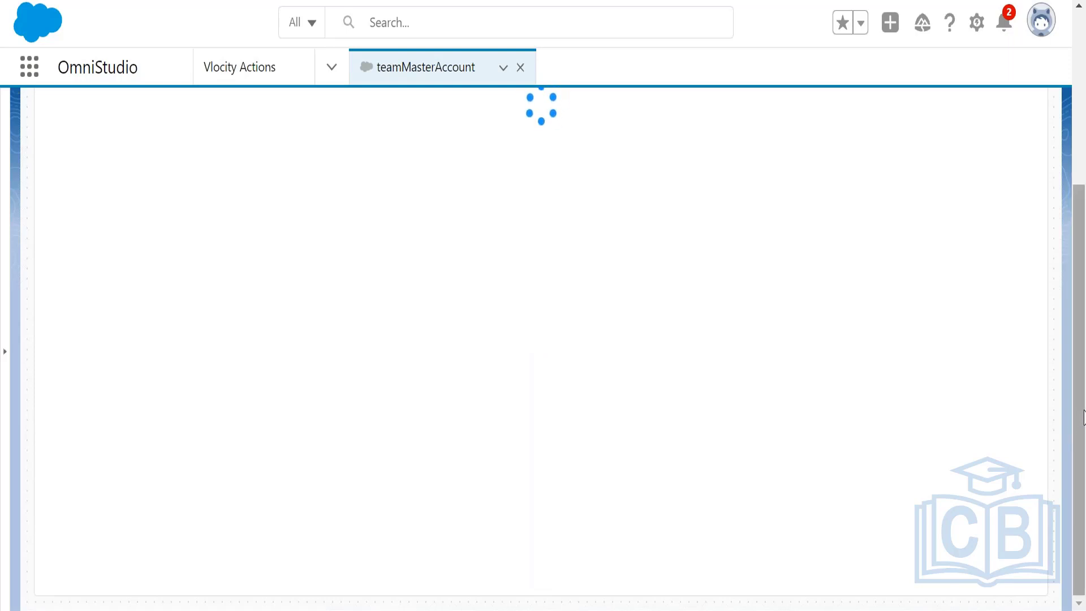
{"action": "left_click_drag", "start_coordinate": [1083, 412], "coordinate": [1085, 328]}
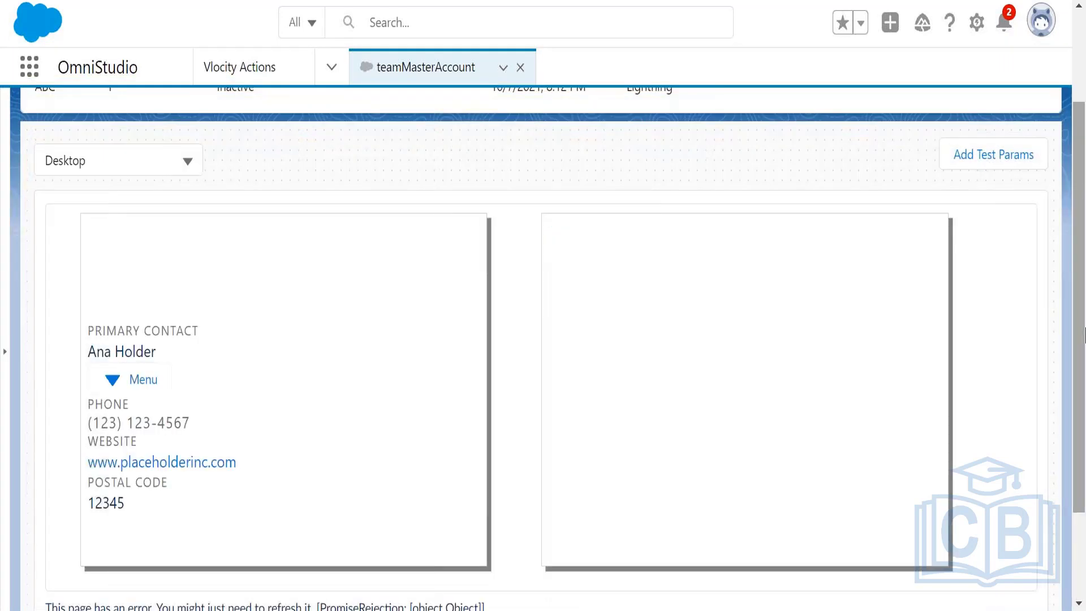
Step: Check the actions listed in the previewed card's menu, try Edit Account, and close the menu
{"action": "left_click", "coordinate": [124, 384]}
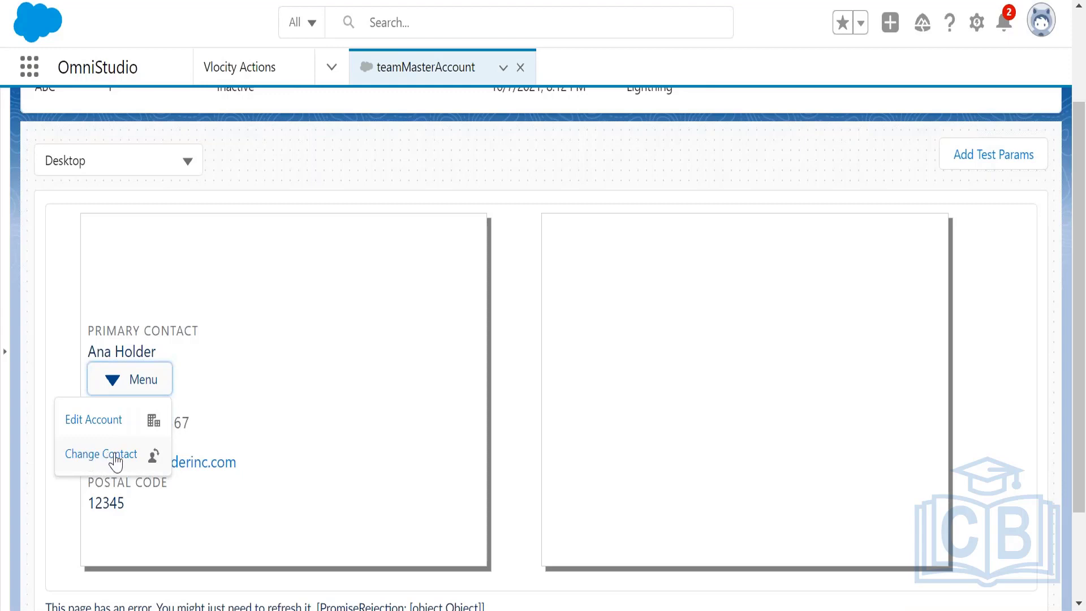
{"action": "left_click", "coordinate": [132, 384]}
{"action": "left_click", "coordinate": [133, 384]}
{"action": "left_click", "coordinate": [102, 425]}
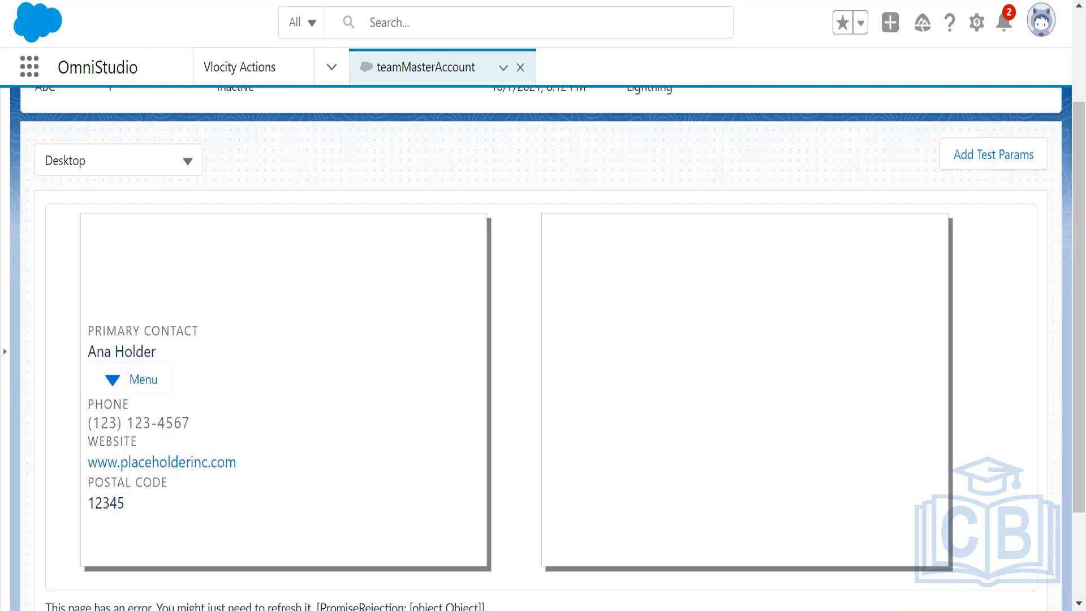
{"action": "left_click", "coordinate": [129, 392]}
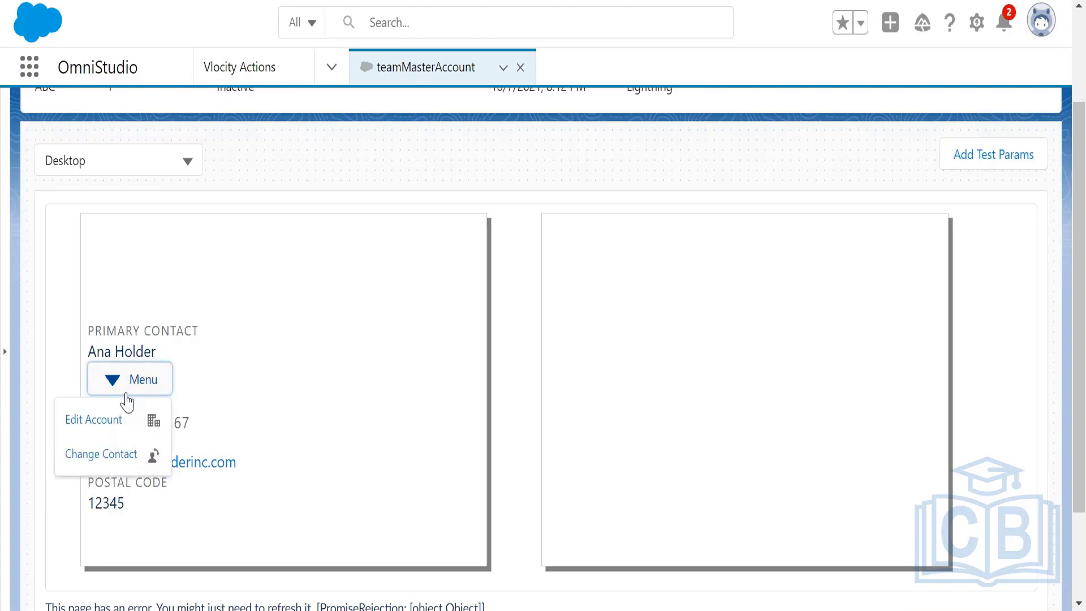
{"action": "left_click", "coordinate": [118, 428]}
{"action": "left_click", "coordinate": [137, 380]}
{"action": "left_click", "coordinate": [133, 246]}
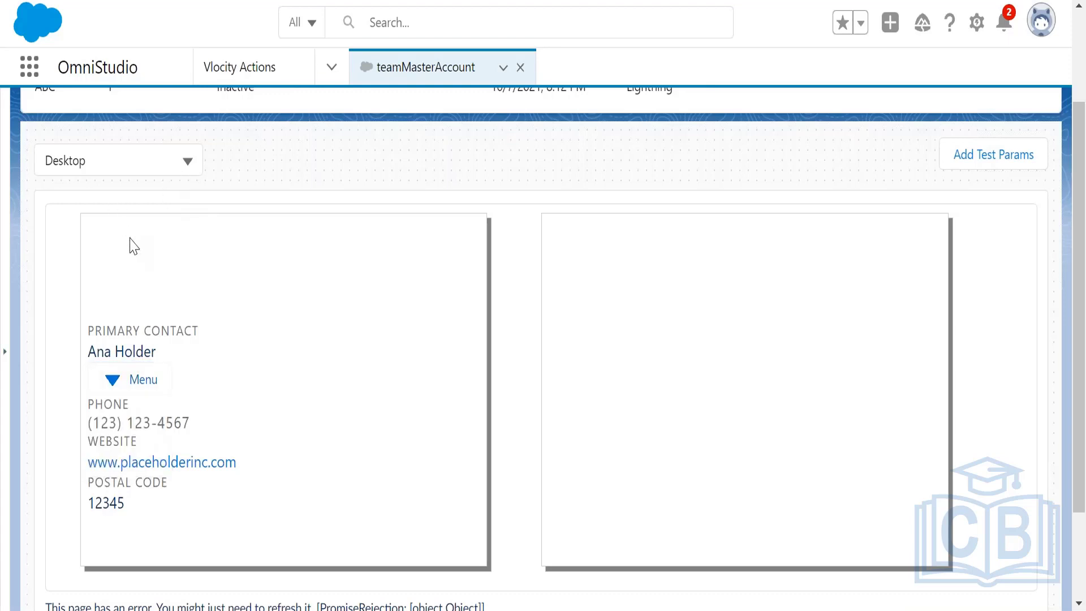